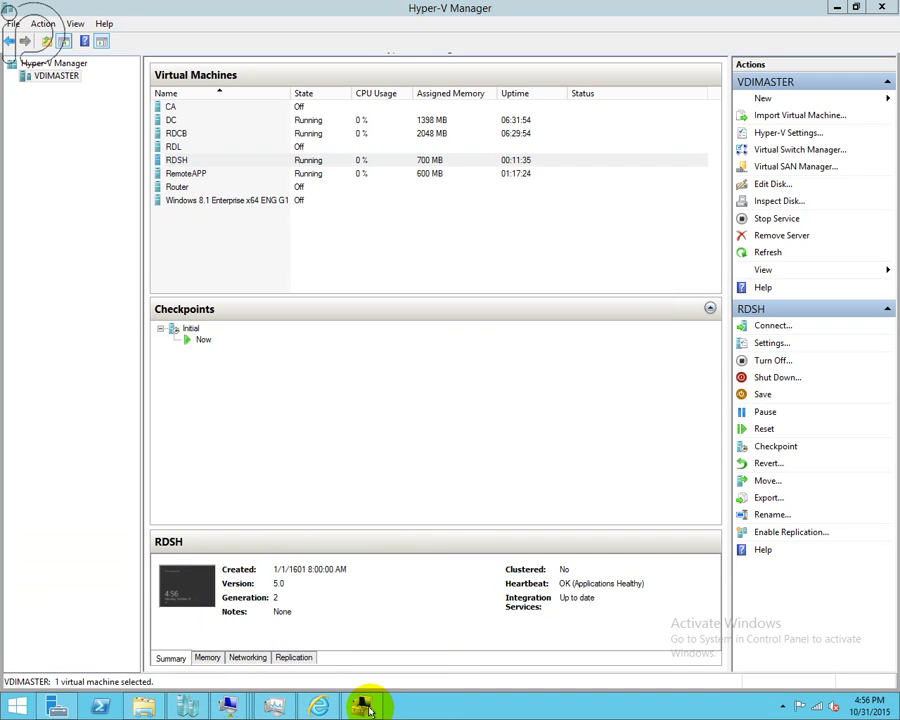
- Review the RDS Endpoint Servers group members, including LAB\RDSH, and close without changes
mouse_move(369, 710)
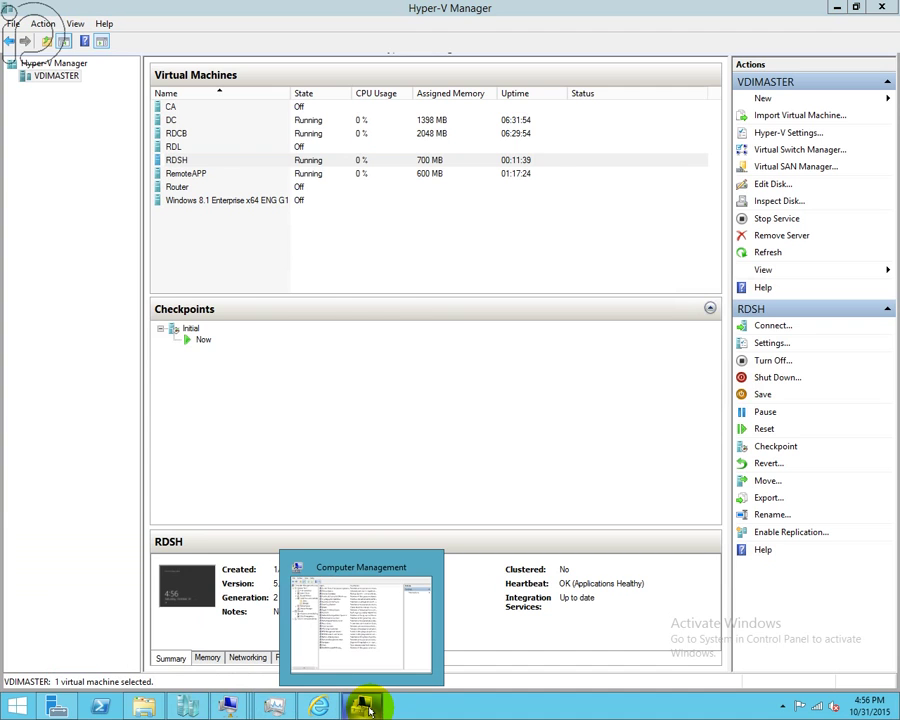
left_click(369, 708)
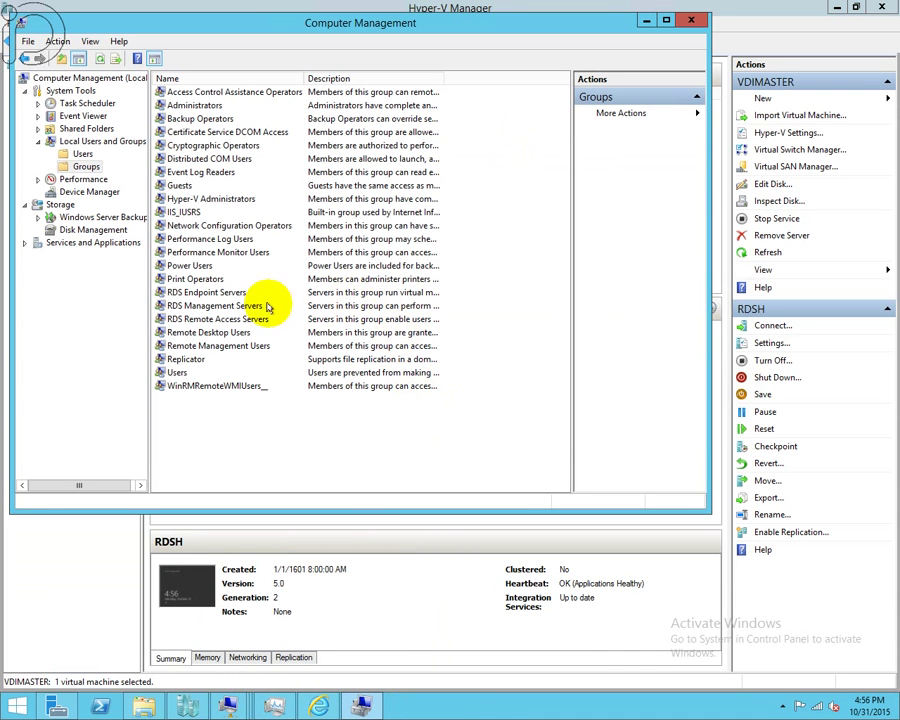
double_click(207, 292)
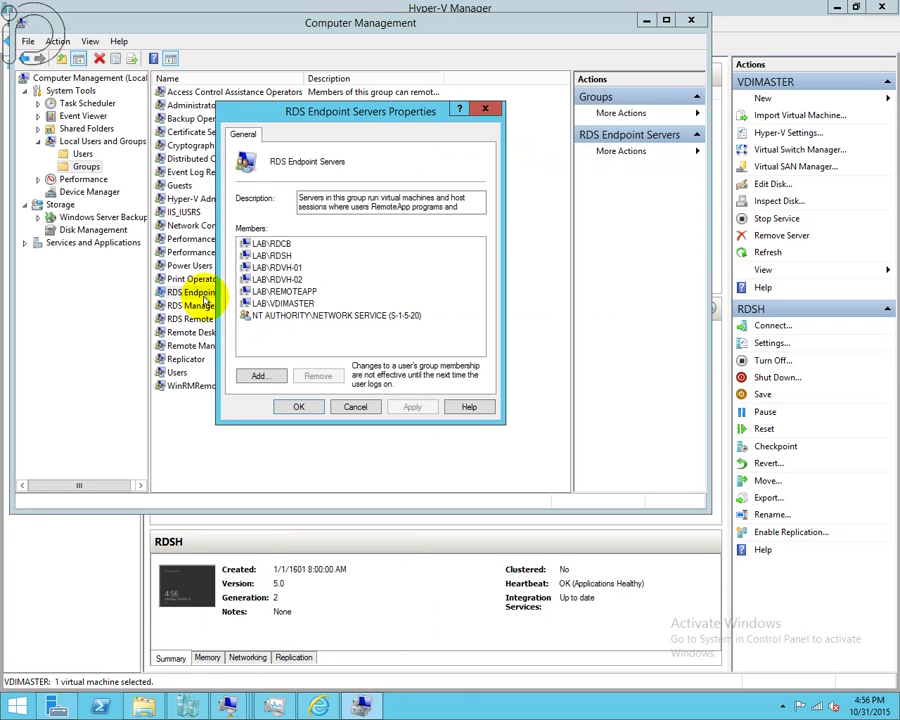
left_click_drag(314, 112, 386, 132)
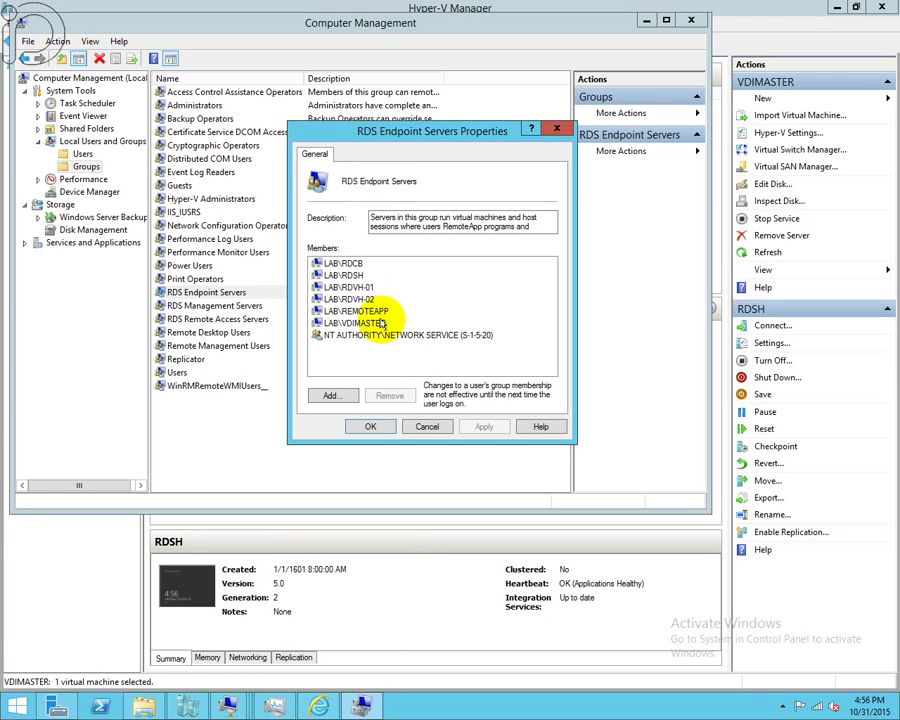
left_click(340, 275)
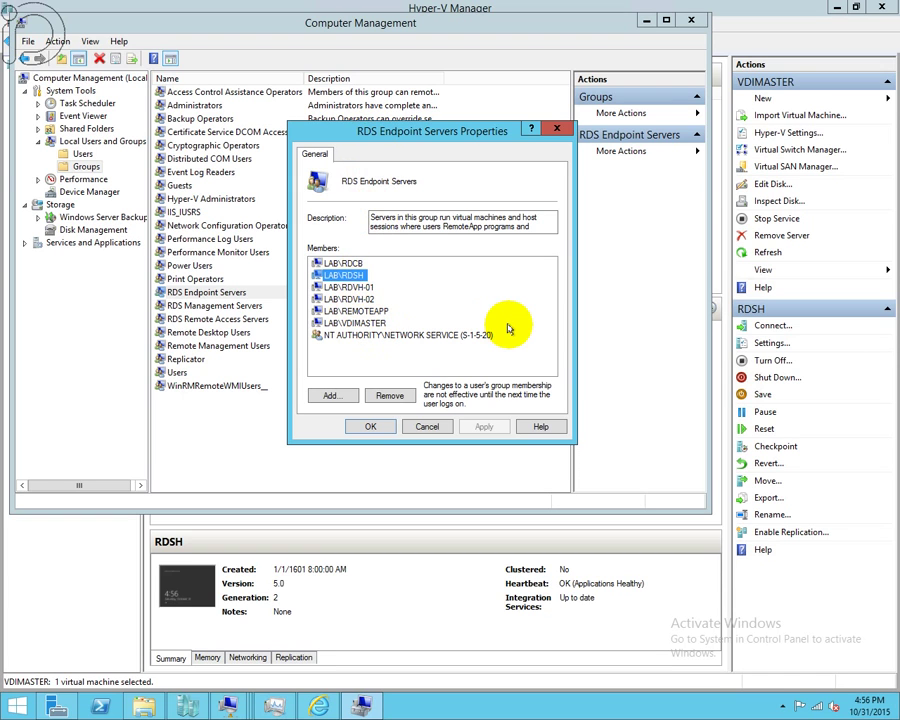
left_click(372, 427)
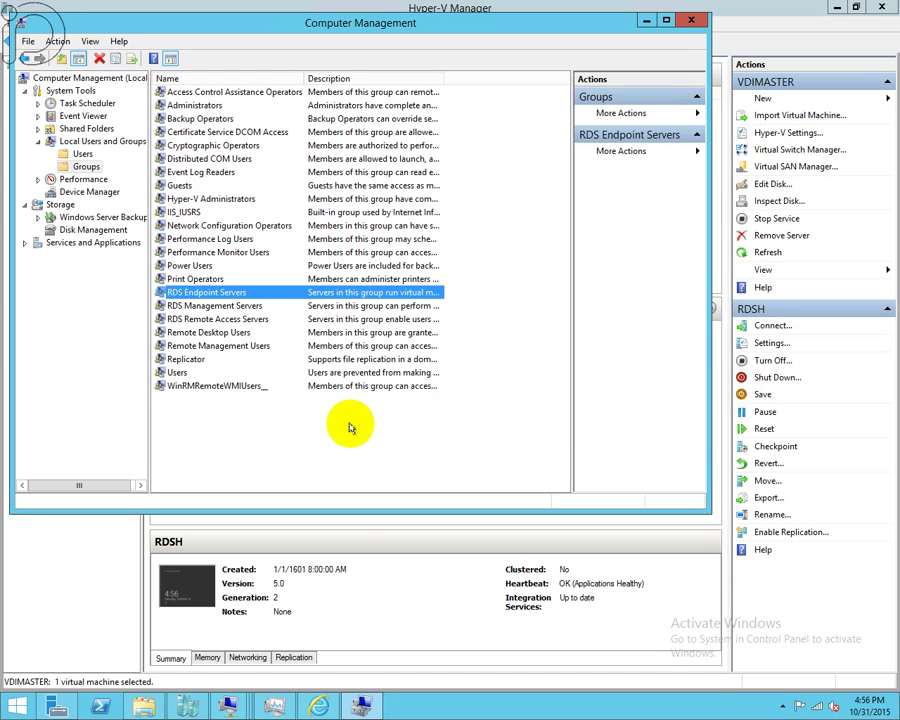
left_click(350, 424)
- In the RDCB Server Manager, start Create Session Collection from the RD Session Host role
mouse_move(229, 705)
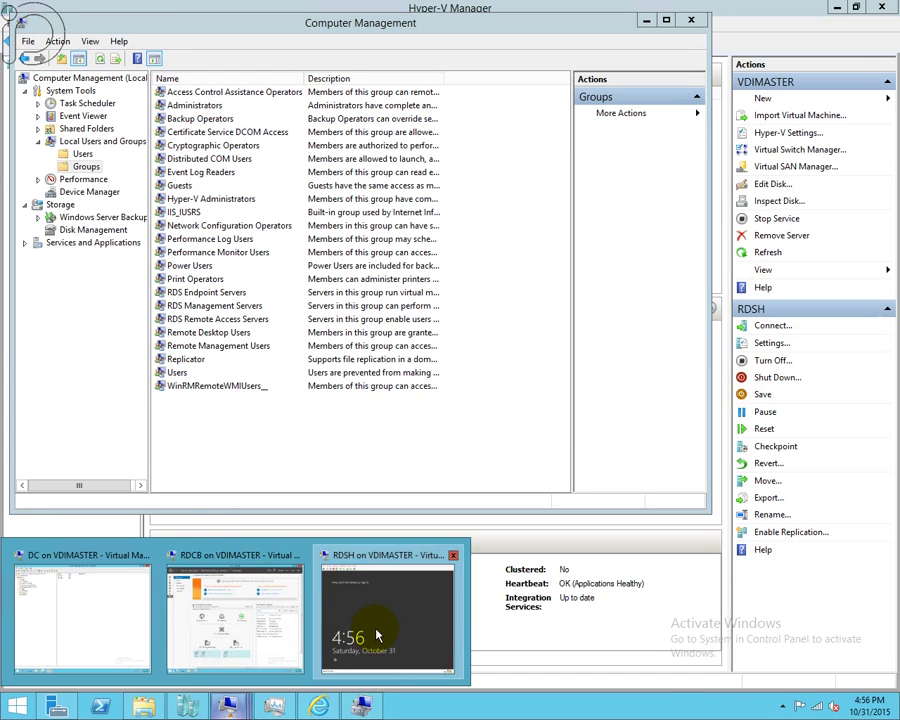
left_click(350, 615)
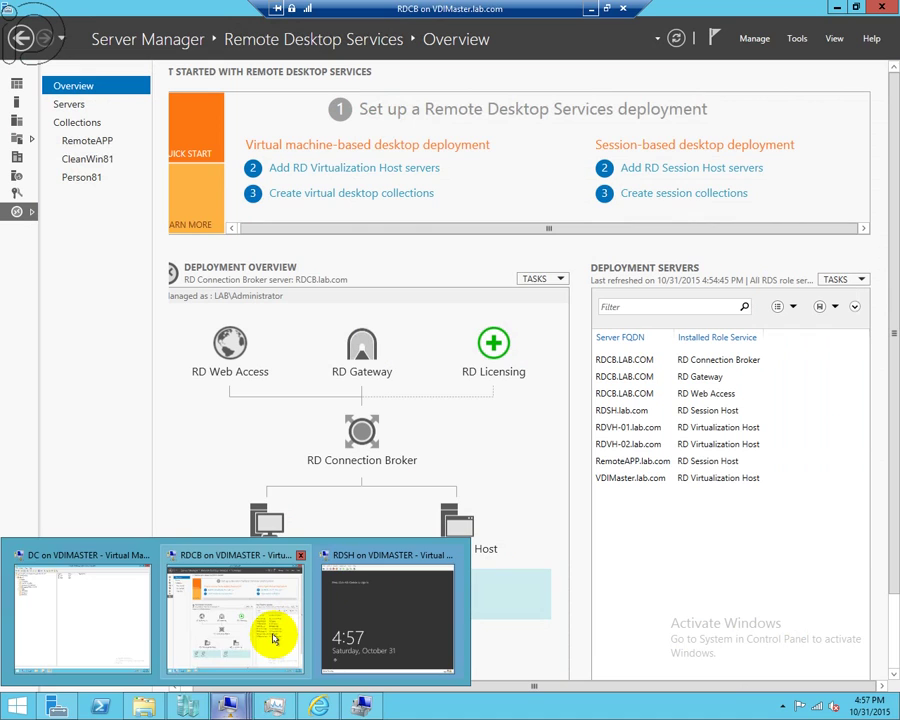
left_click(275, 636)
left_click(671, 168)
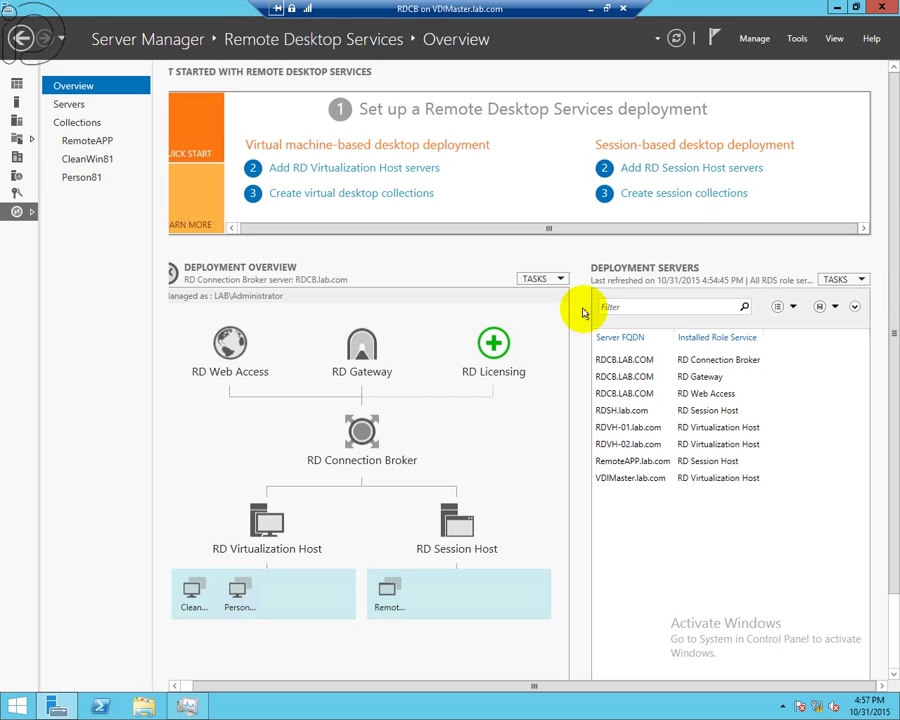
right_click(464, 531)
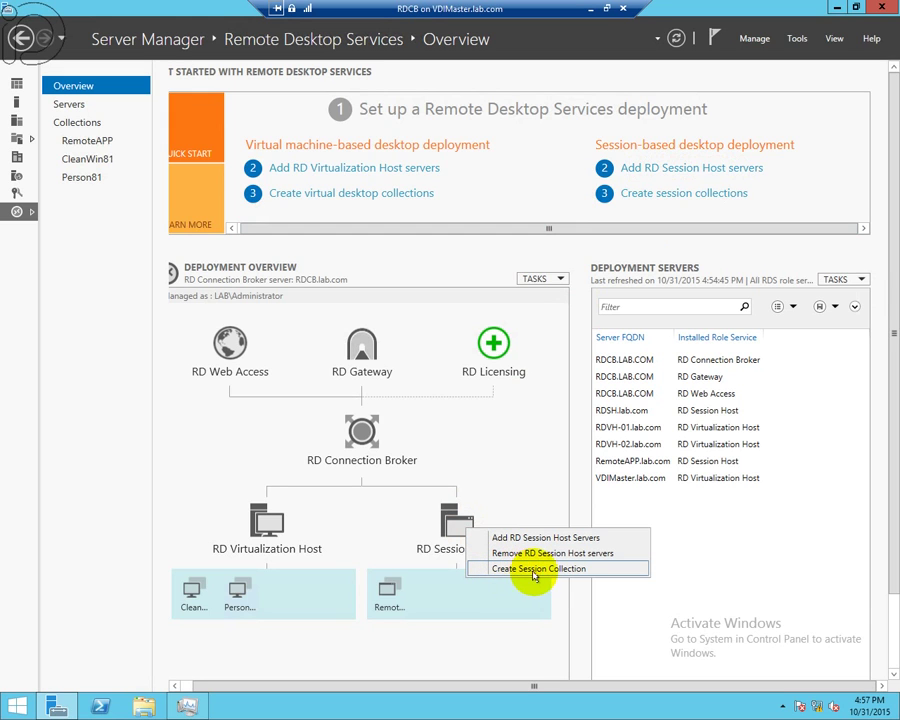
left_click(558, 570)
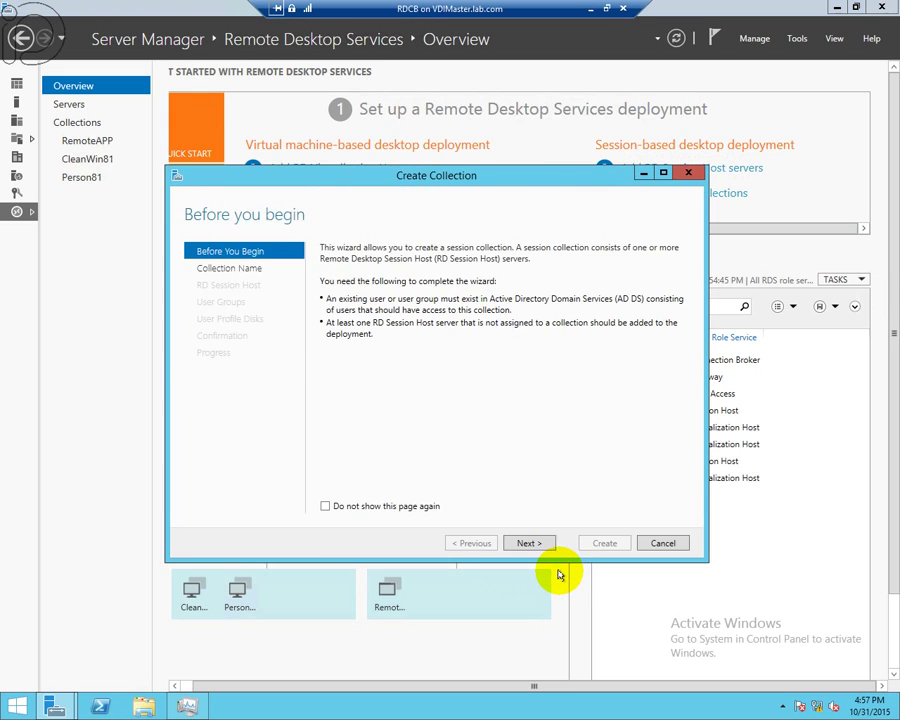
- Enter the collection name RDSH and continue to the RD Session Host servers page
left_click(526, 542)
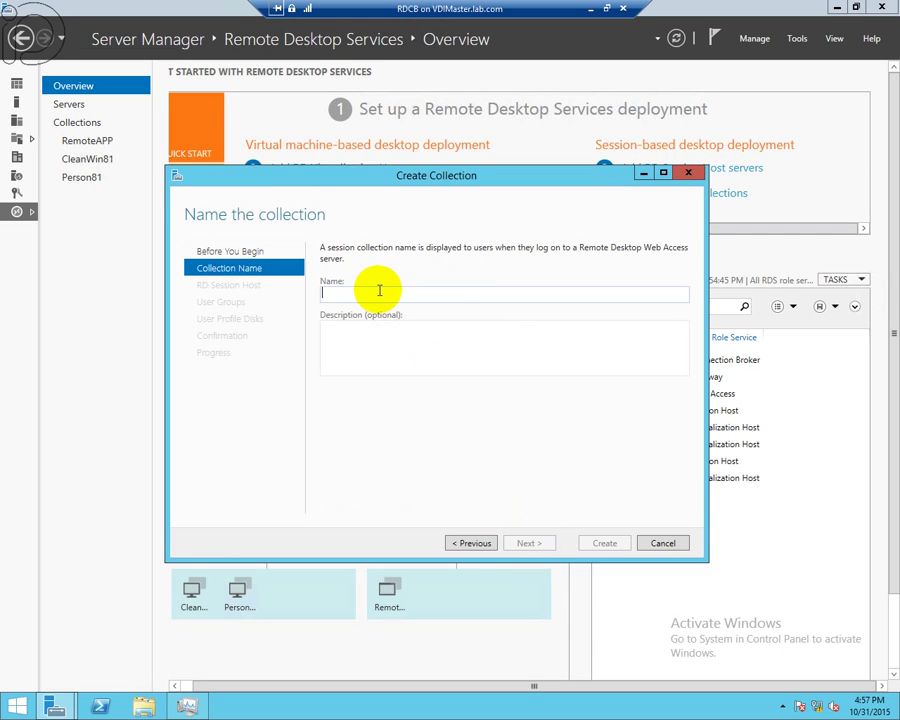
type("RD")
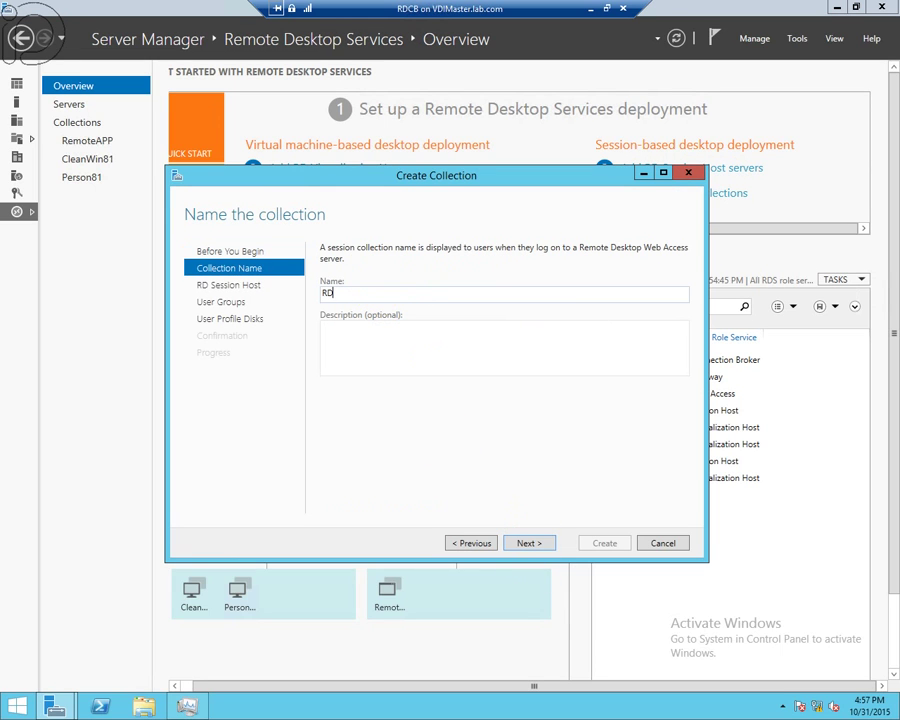
type("SH")
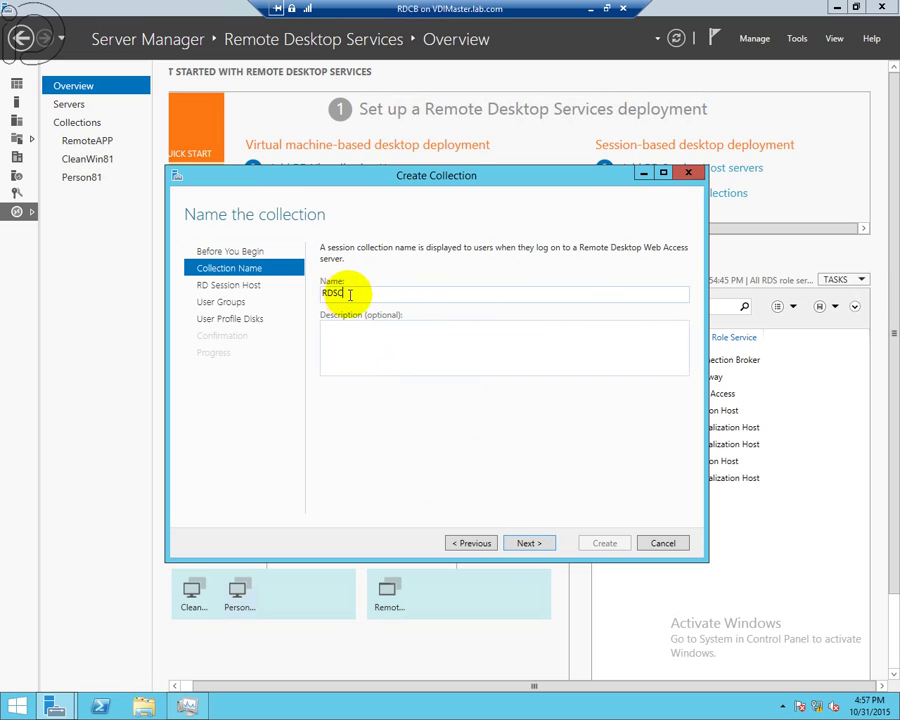
left_click(541, 546)
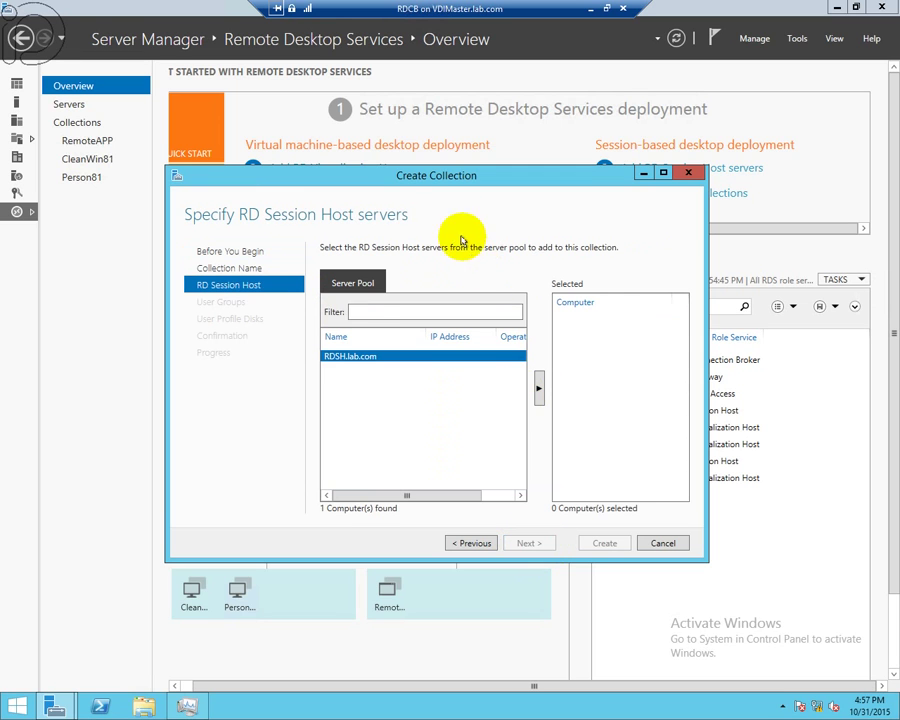
- Add RDSH.lab.com to Selected, cancel the wizard, and show the RemoteAPP collection page
left_click_drag(460, 177, 360, 240)
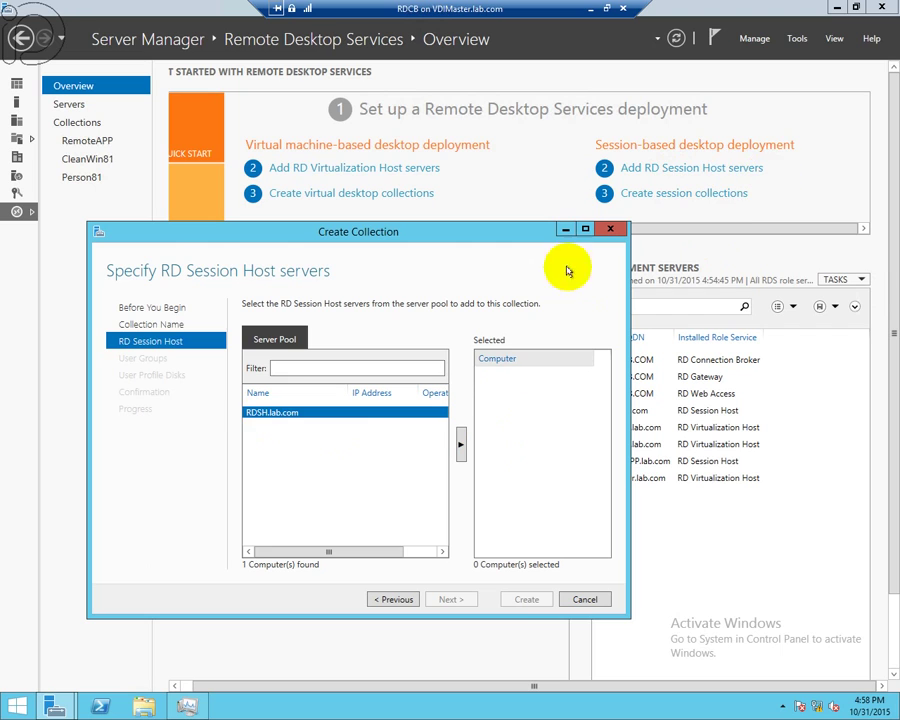
left_click(461, 447)
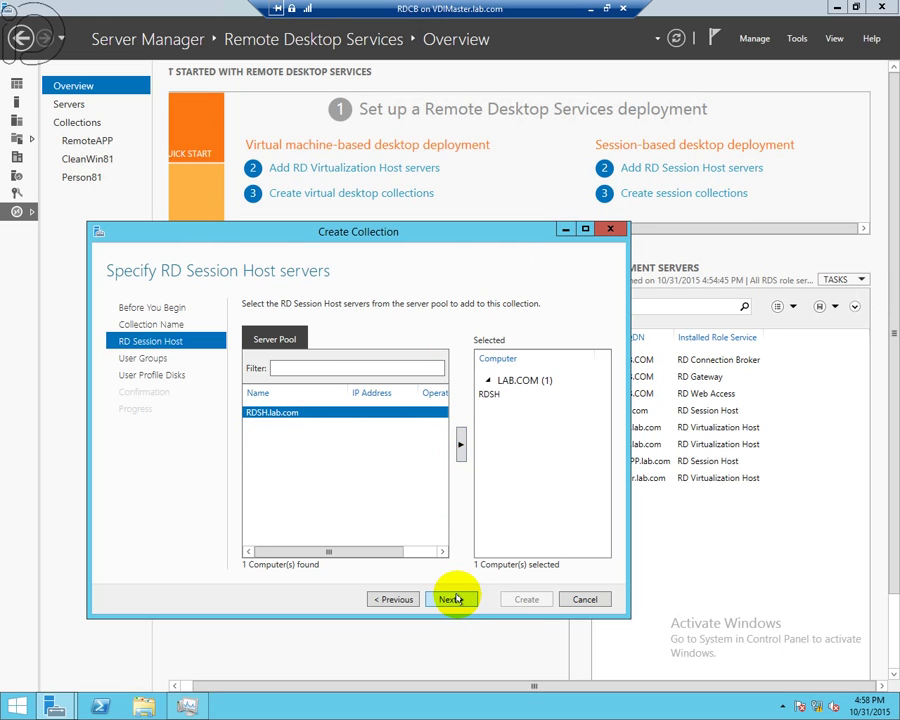
left_click(584, 600)
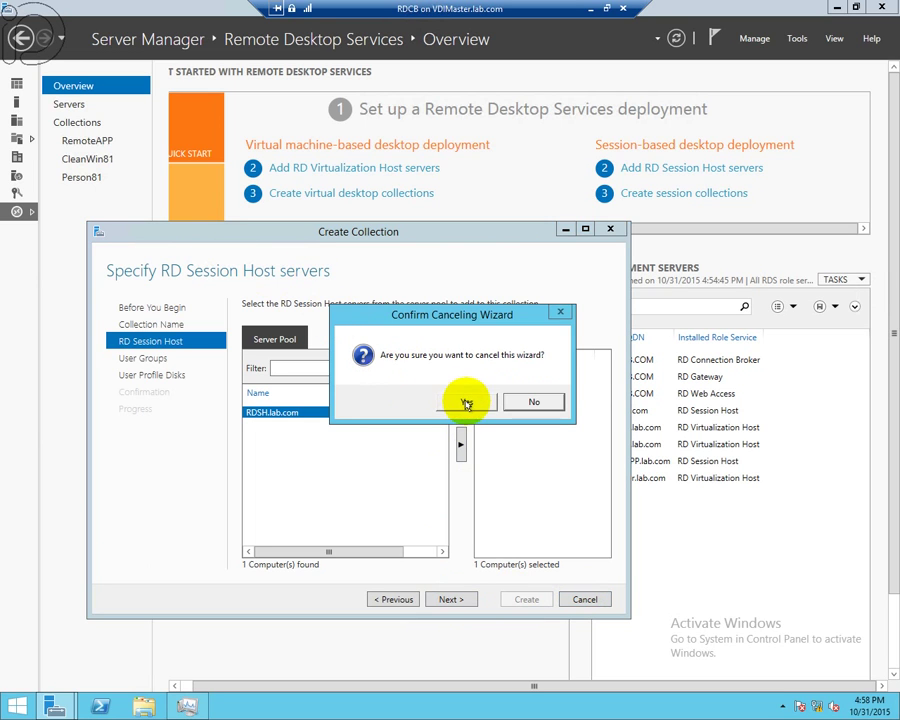
left_click(465, 401)
left_click(103, 142)
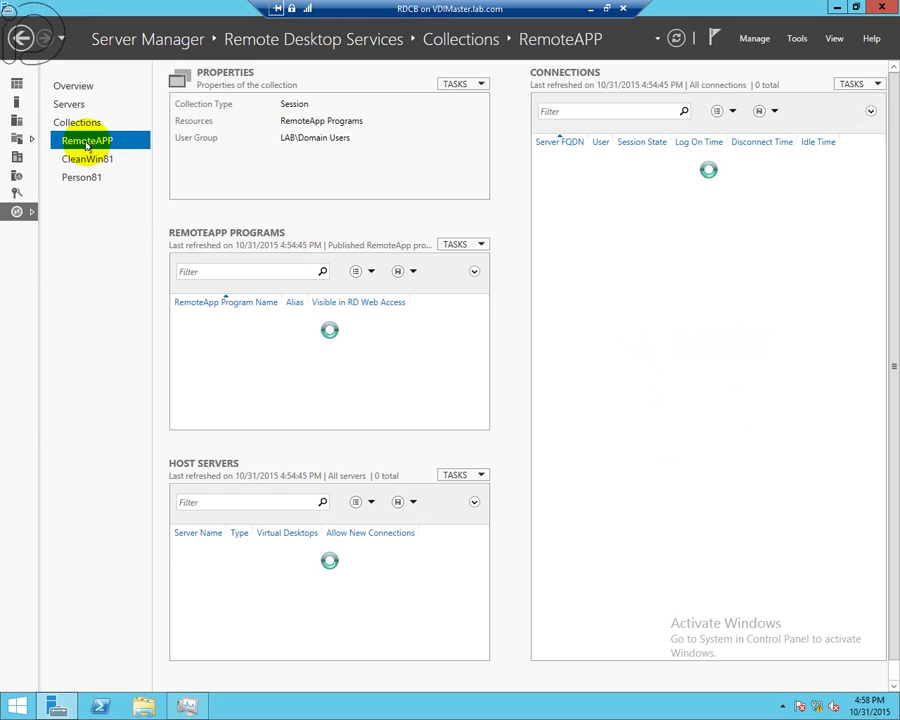
- Start adding RD Session Host servers to RemoteAPP, cancel it, and return to the deployment overview
left_click(479, 476)
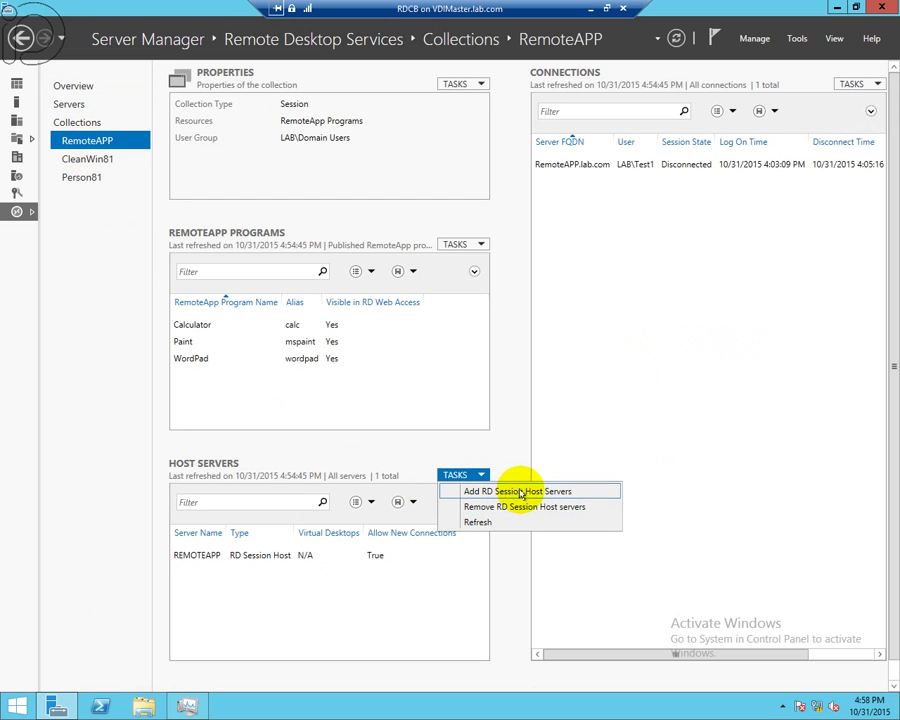
left_click(524, 490)
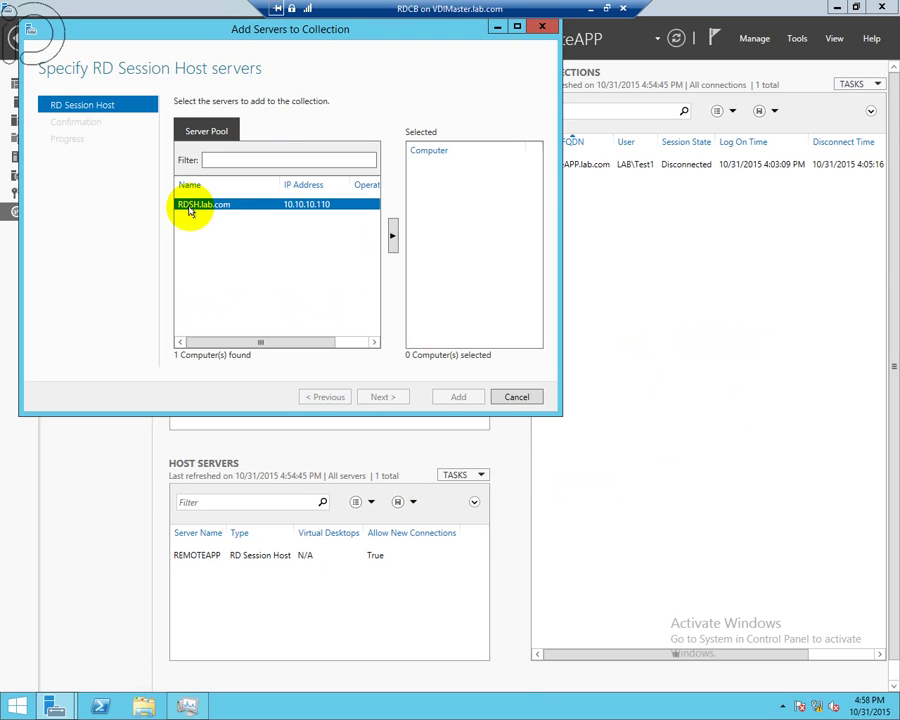
left_click(517, 397)
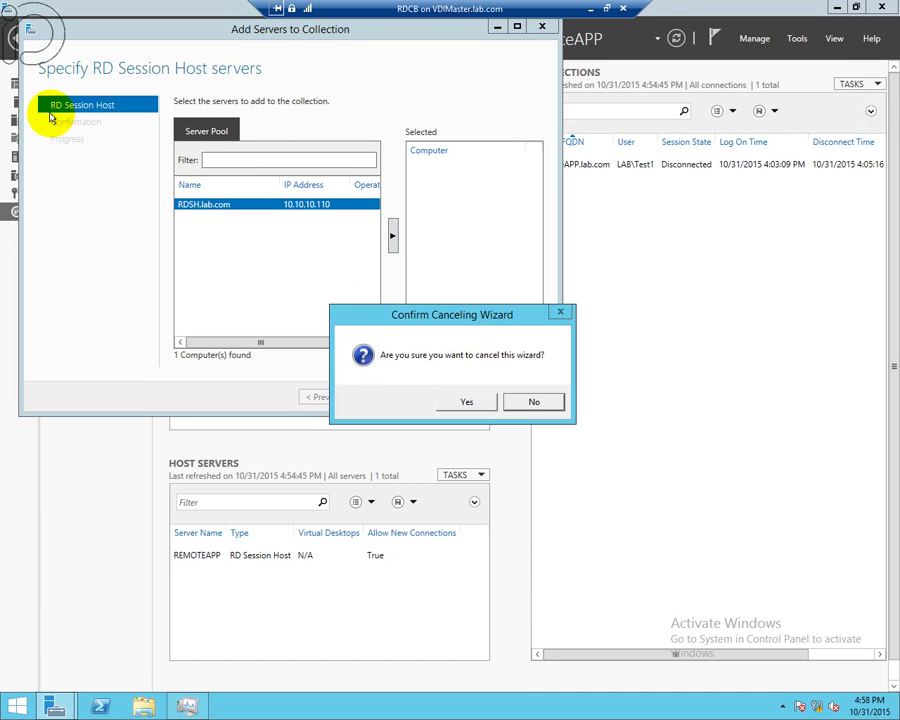
left_click(463, 399)
left_click(80, 122)
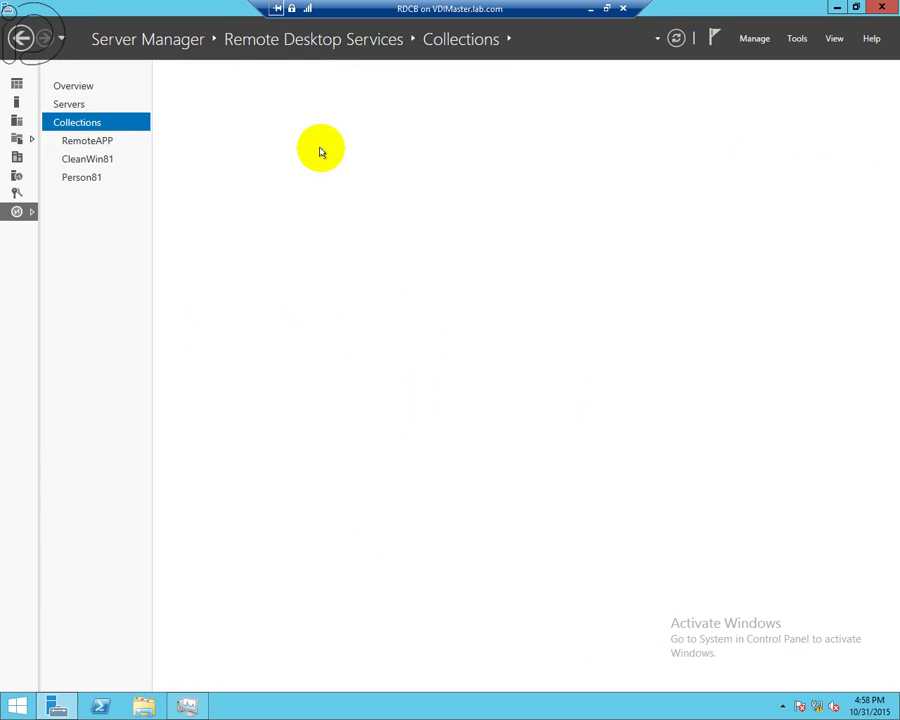
left_click(72, 86)
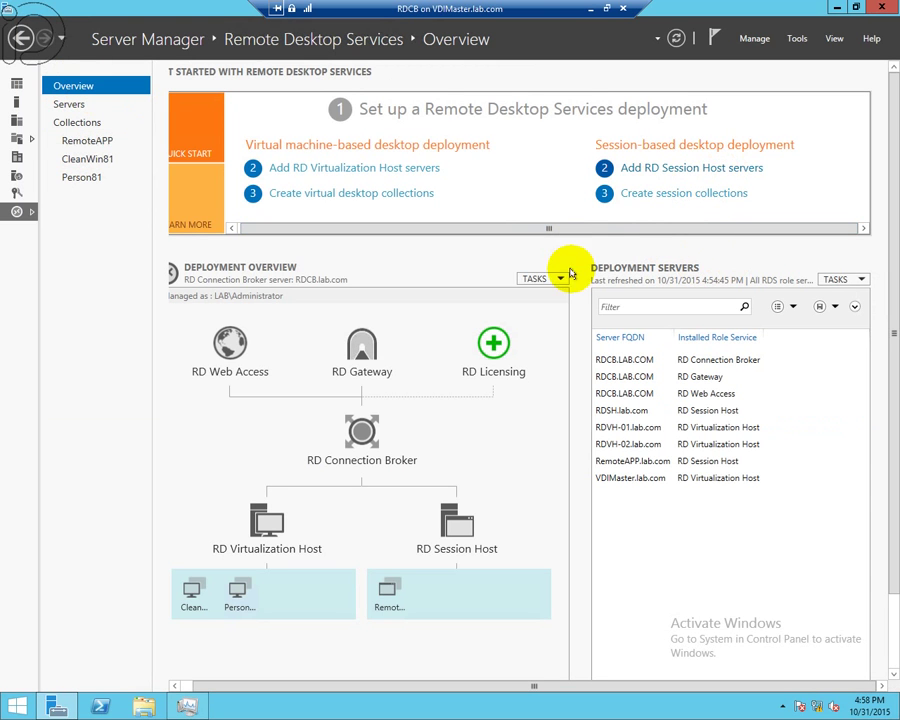
- Relaunch Create Collection as RDSC on RDSH.lab.com for LAB\Domain Users, reaching User Profile Disks
left_click(640, 193)
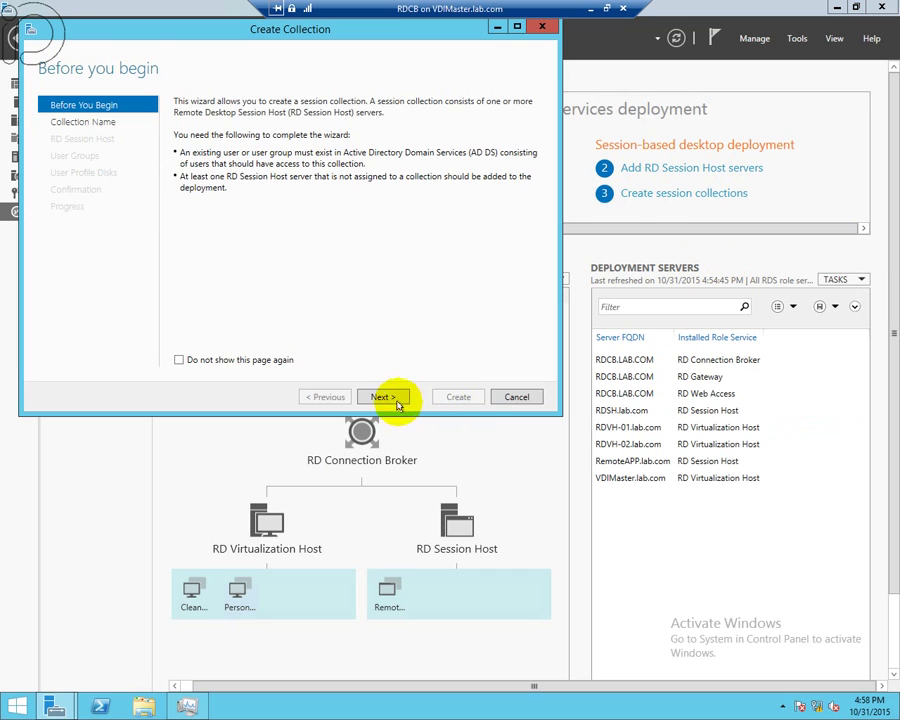
left_click(383, 397)
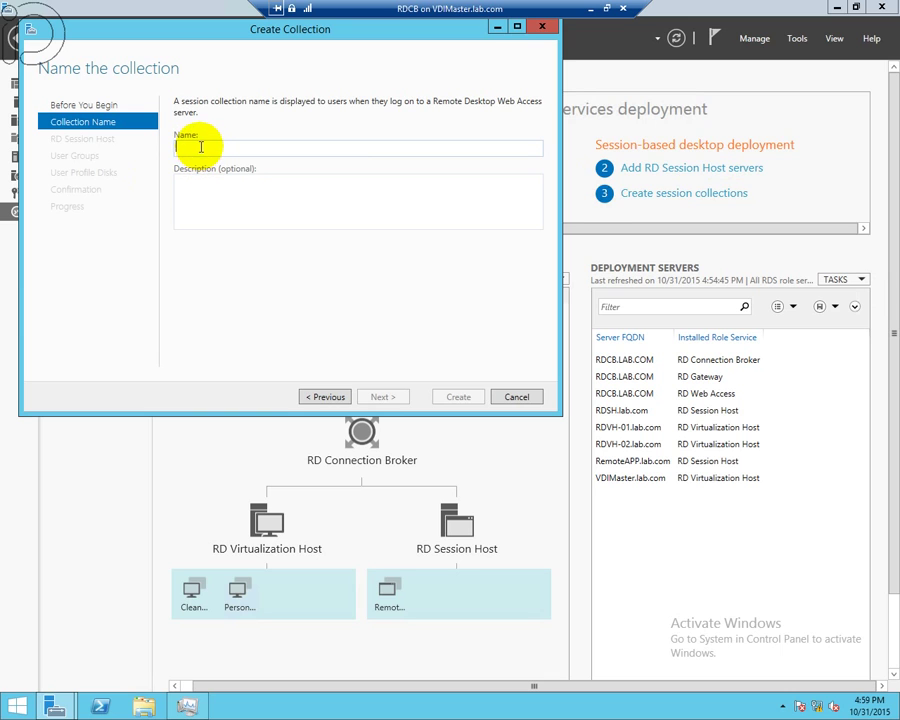
type("RDSC")
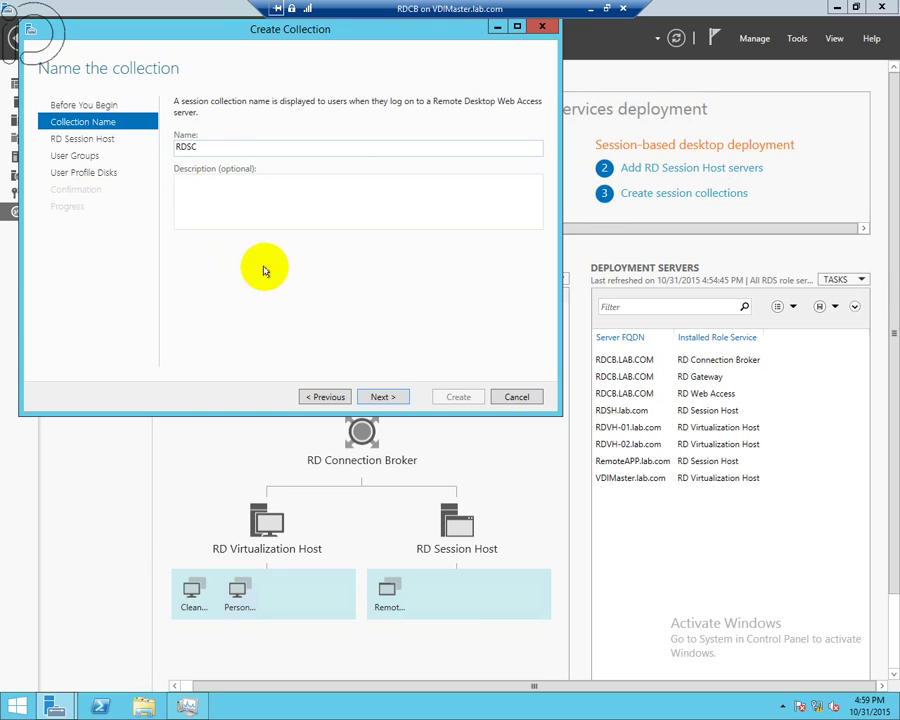
left_click(381, 396)
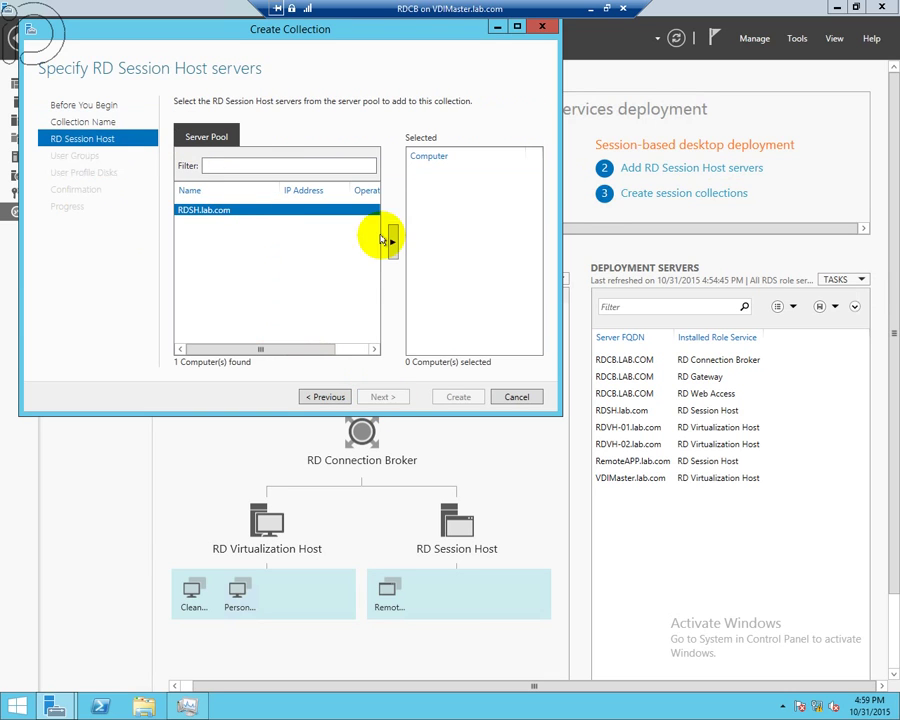
left_click(392, 241)
left_click(402, 396)
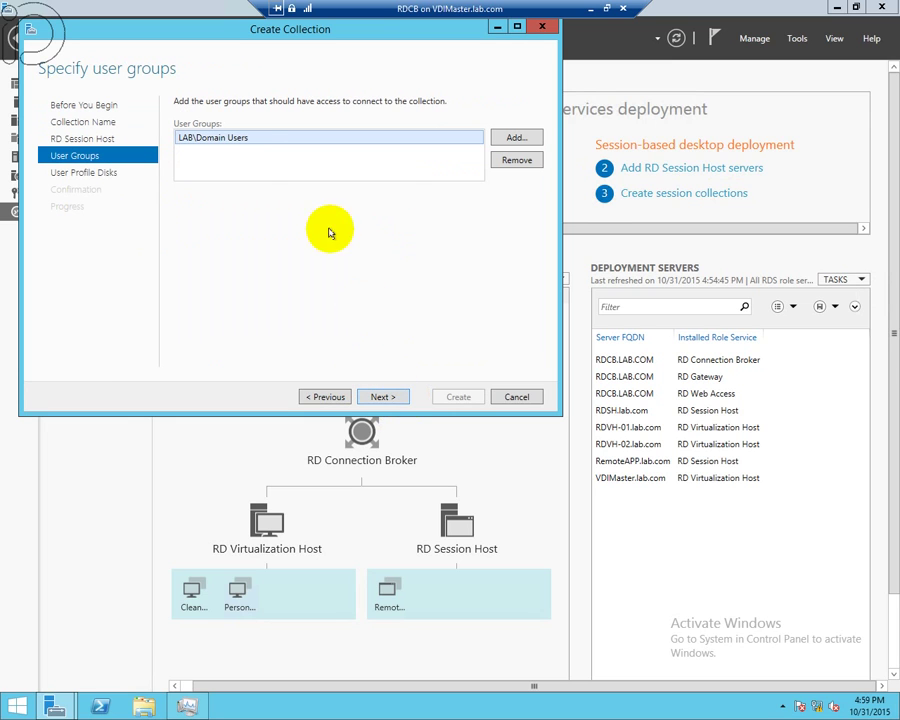
left_click(390, 397)
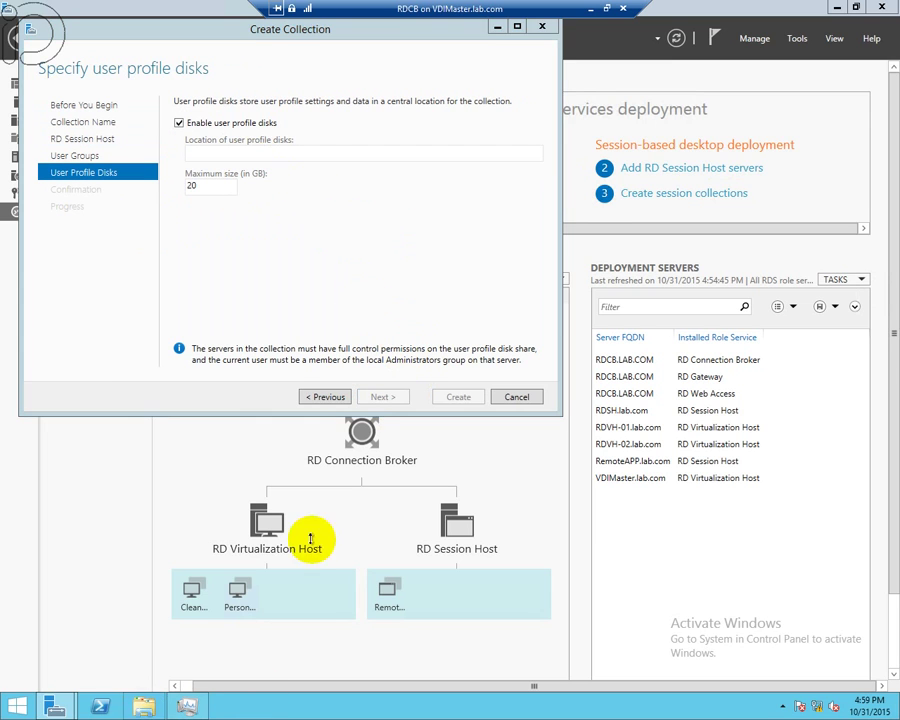
key("super+e")
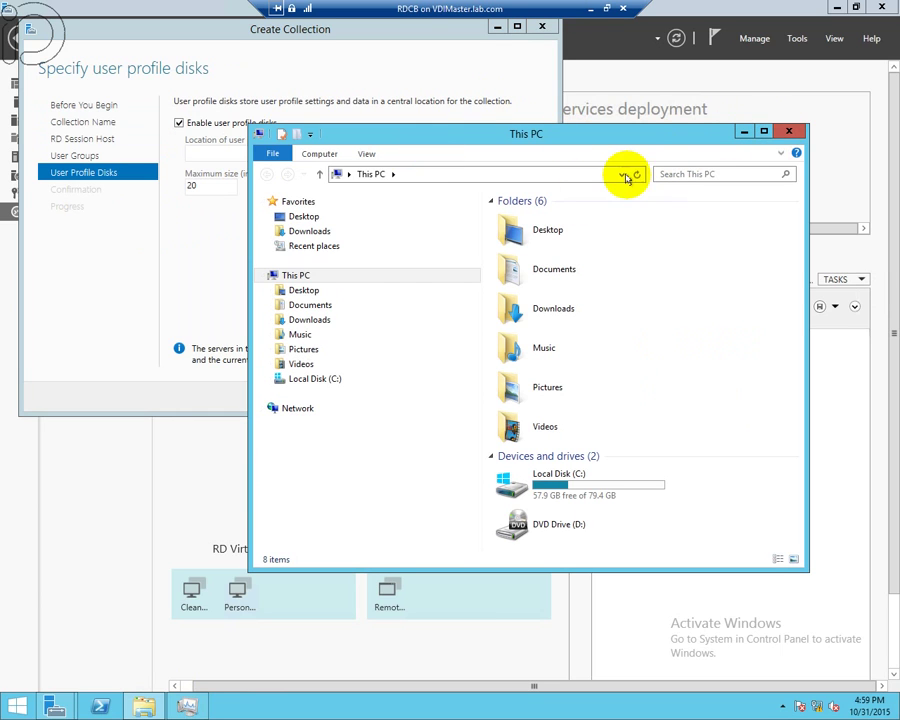
- Create a new folder RDSC in the \\vdimaster\vdi\UserProfileDisks share
left_click(597, 172)
type("\\\\vd")
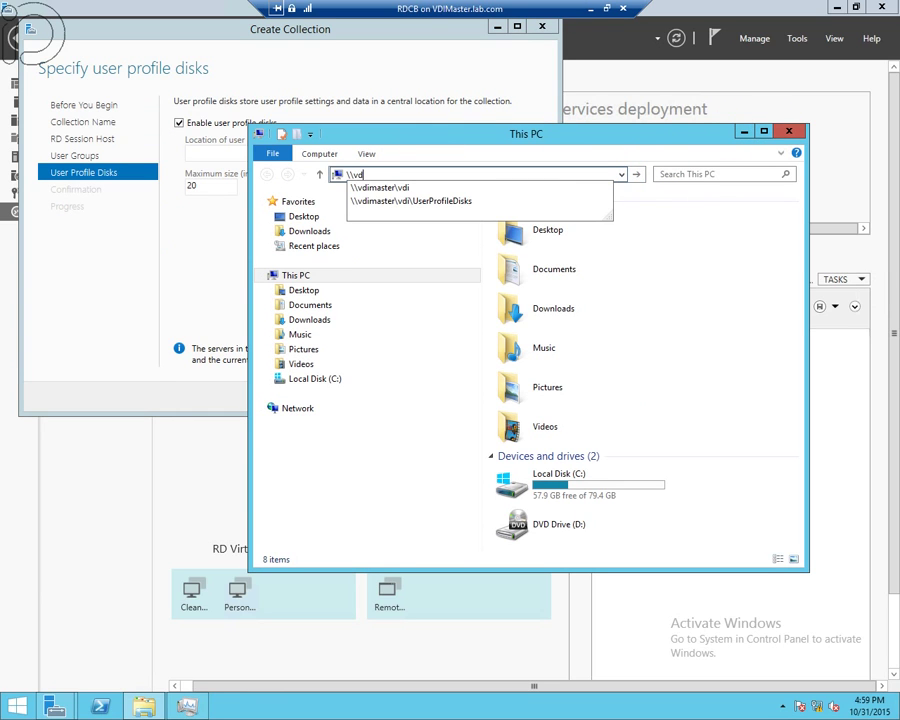
type("imast")
key("Down")
key("Down")
key("ctrl+a")
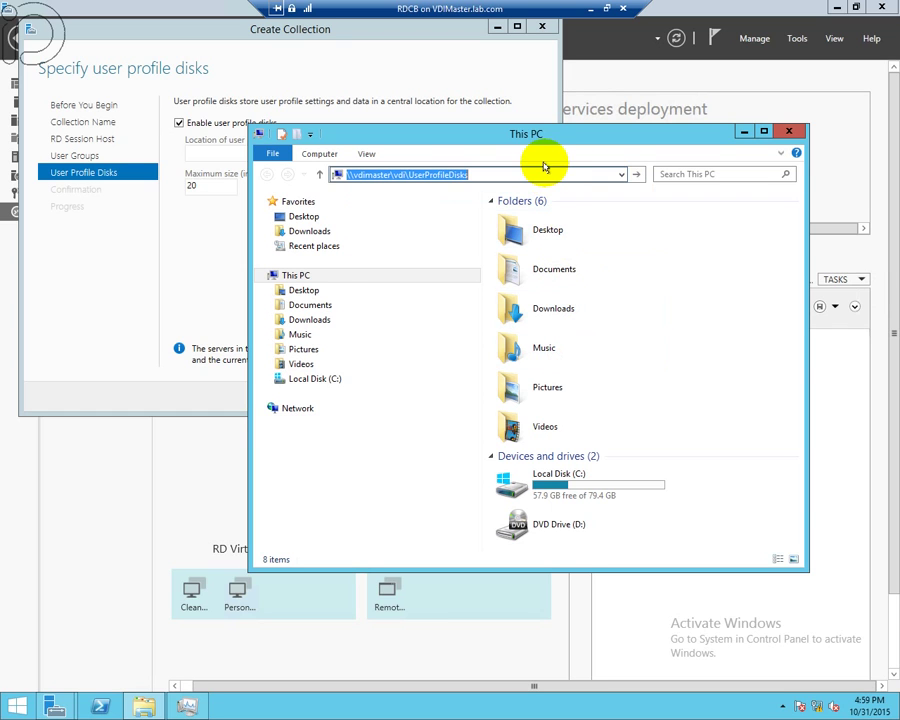
key("Return")
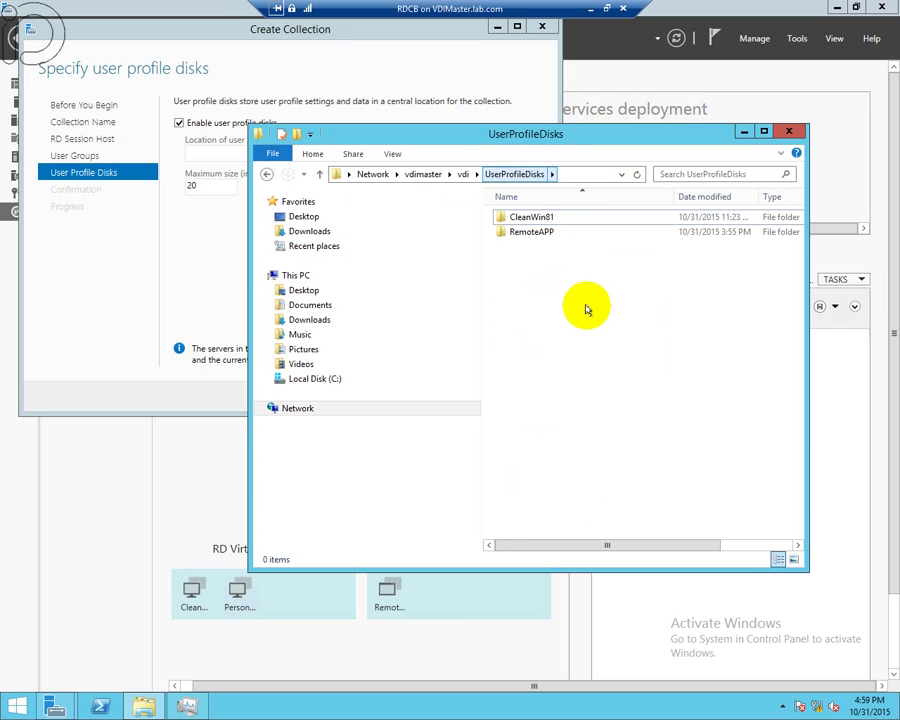
right_click(572, 293)
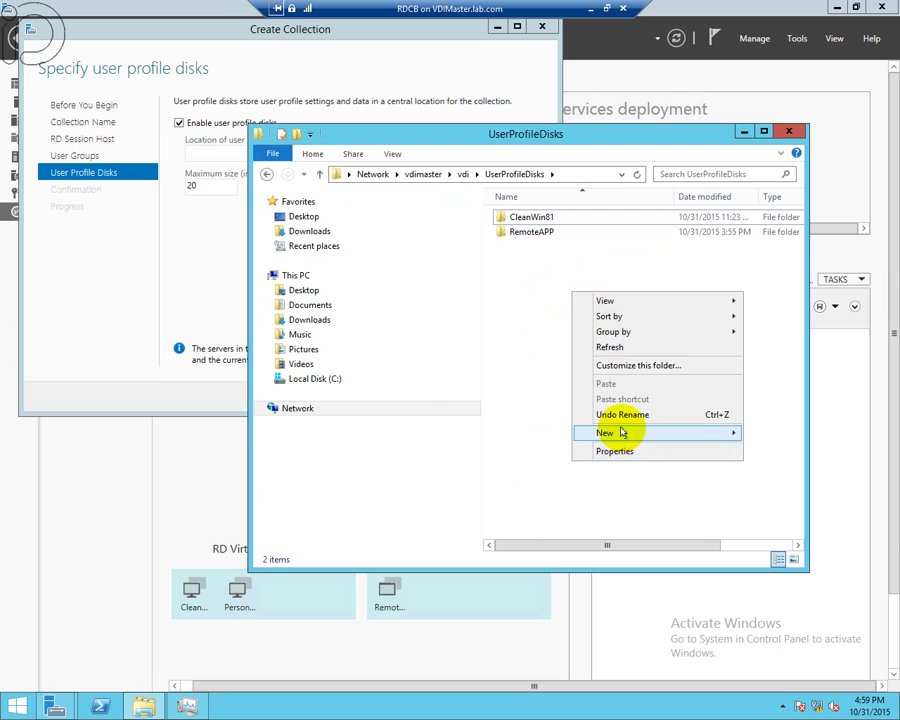
mouse_move(621, 432)
left_click(770, 430)
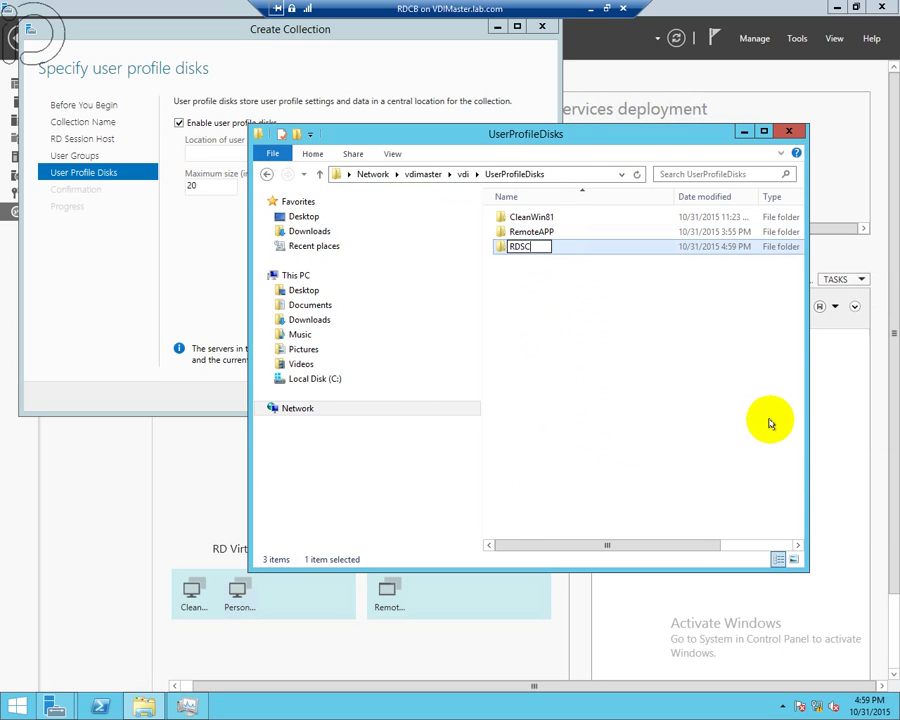
key("Return")
key("Return")
- Store profile disks in the RDSC folder path with 1 GB maximum size, and create the collection
left_click(592, 172)
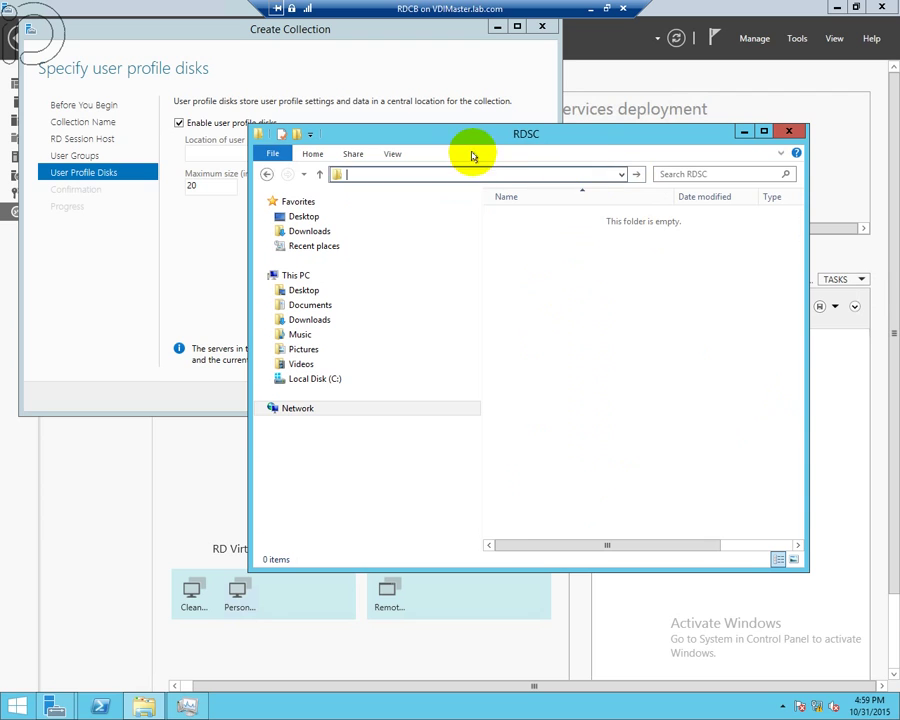
left_click(195, 155)
type("\\\\vdimaster\\vdi\\UserProfileDisks\\RDSC")
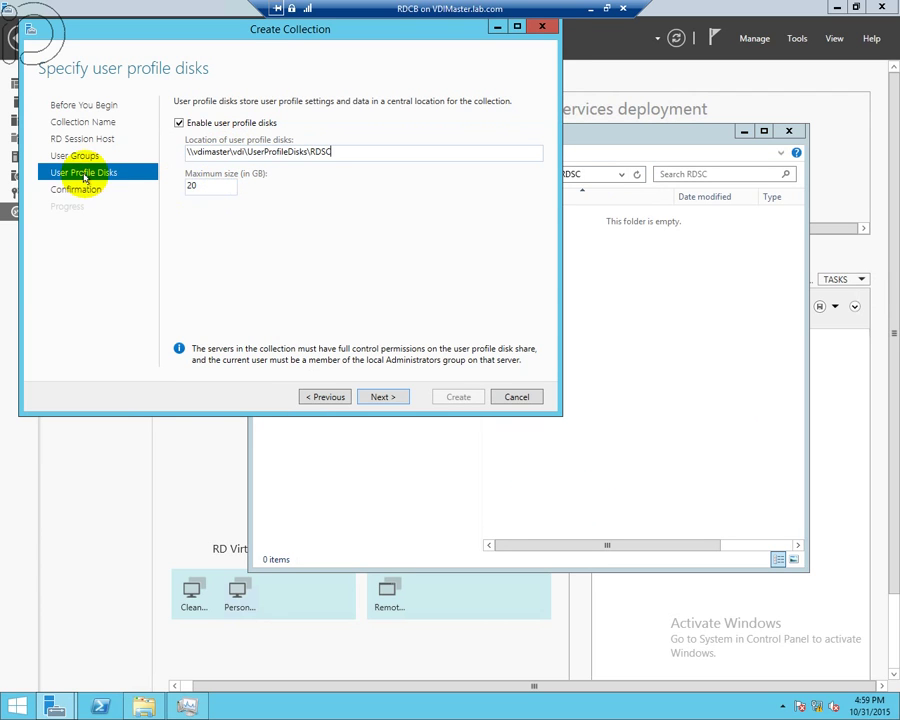
double_click(195, 184)
type("1")
triple_click(361, 155)
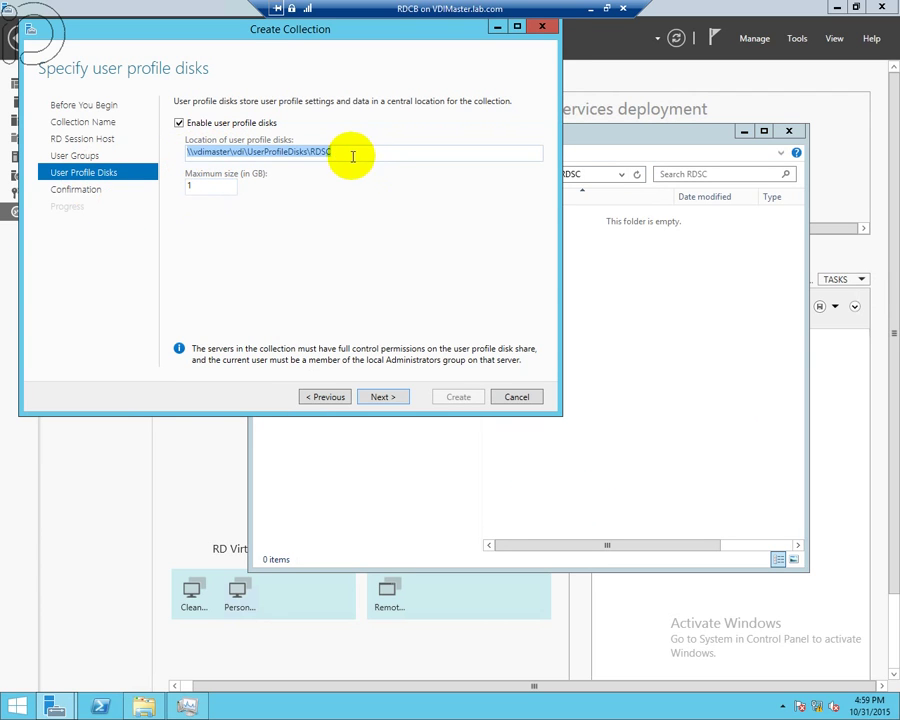
left_click(335, 152)
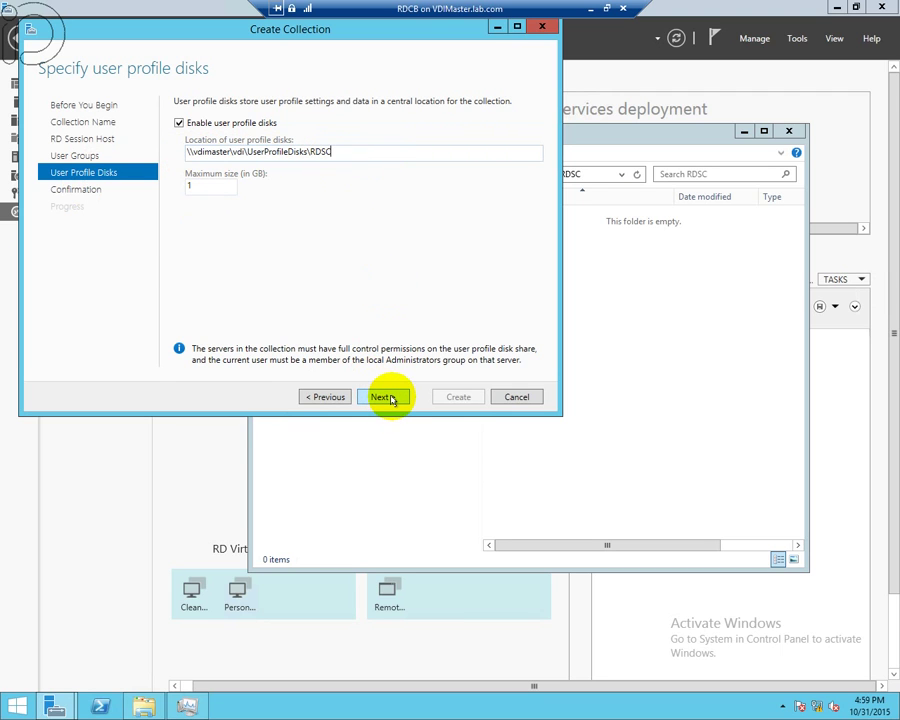
left_click(382, 397)
left_click(458, 397)
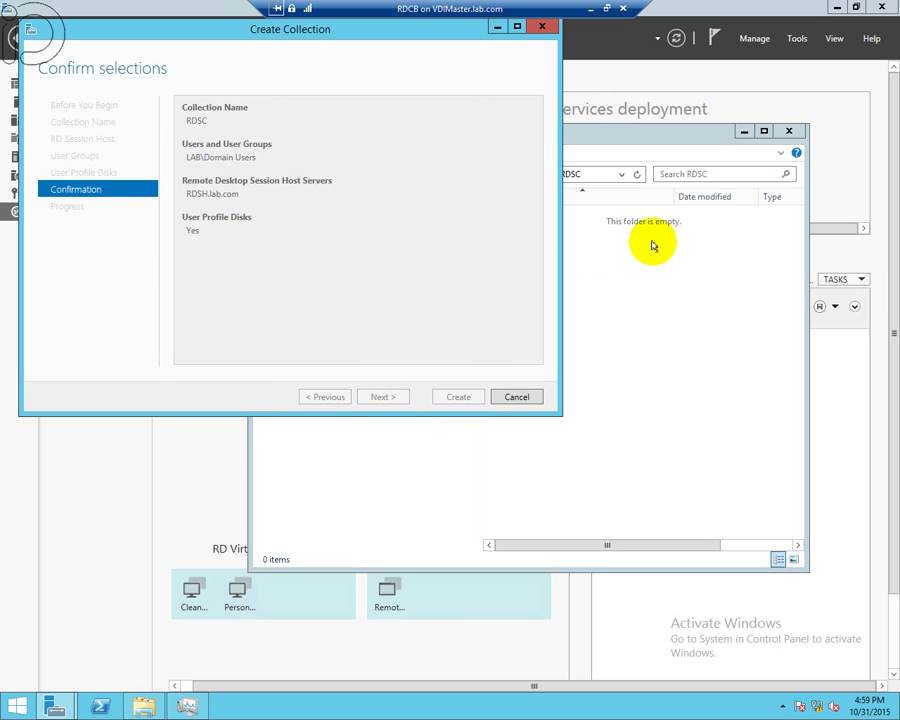
left_click(788, 132)
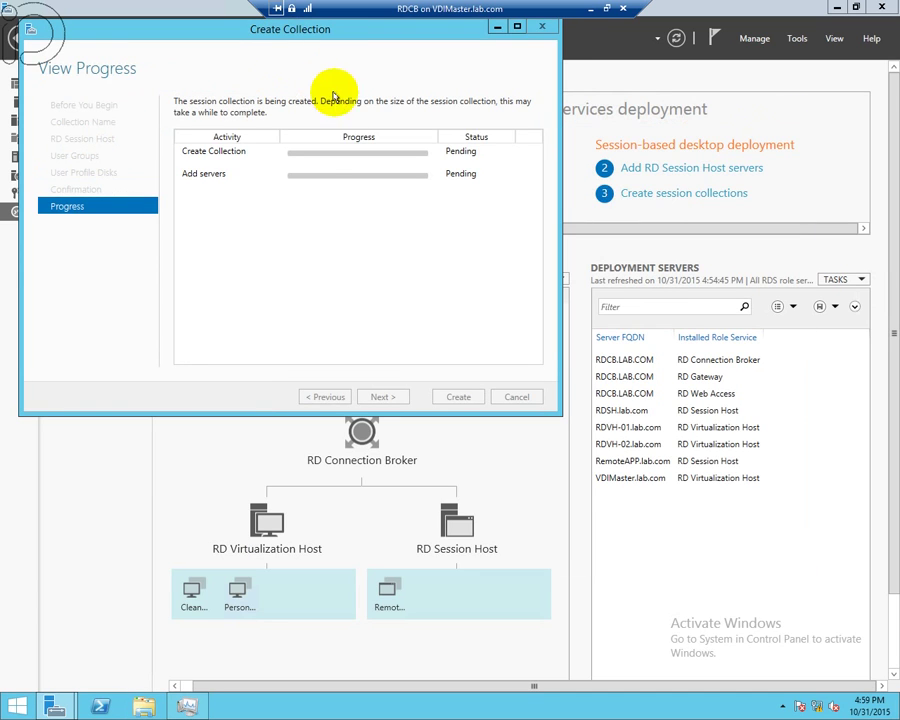
- Wait for Create Collection and Add servers to succeed for RDSC, then close the wizard
left_click_drag(288, 43, 436, 132)
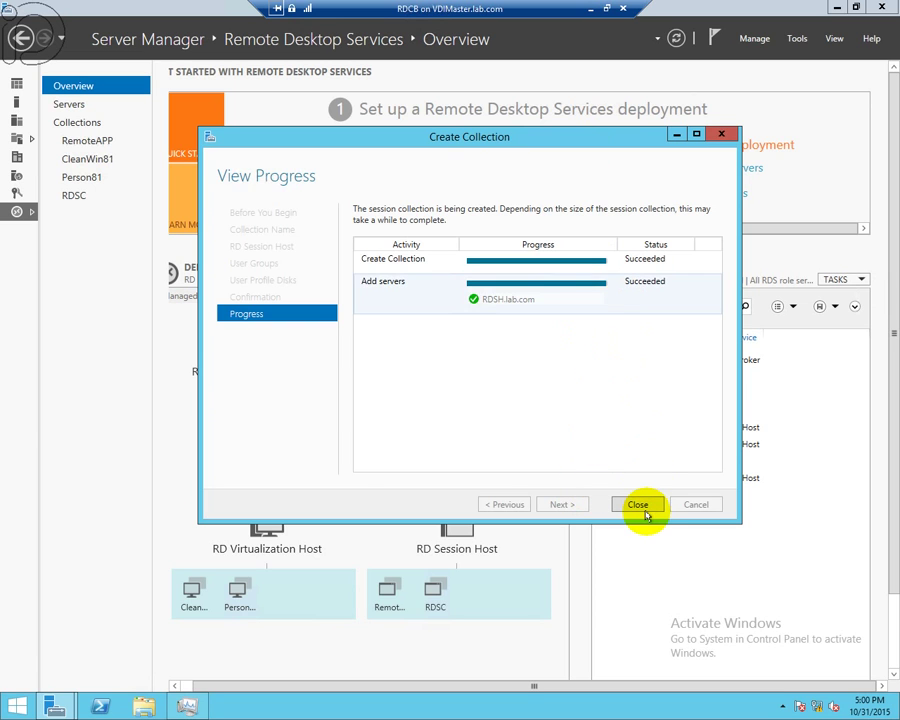
left_click(641, 505)
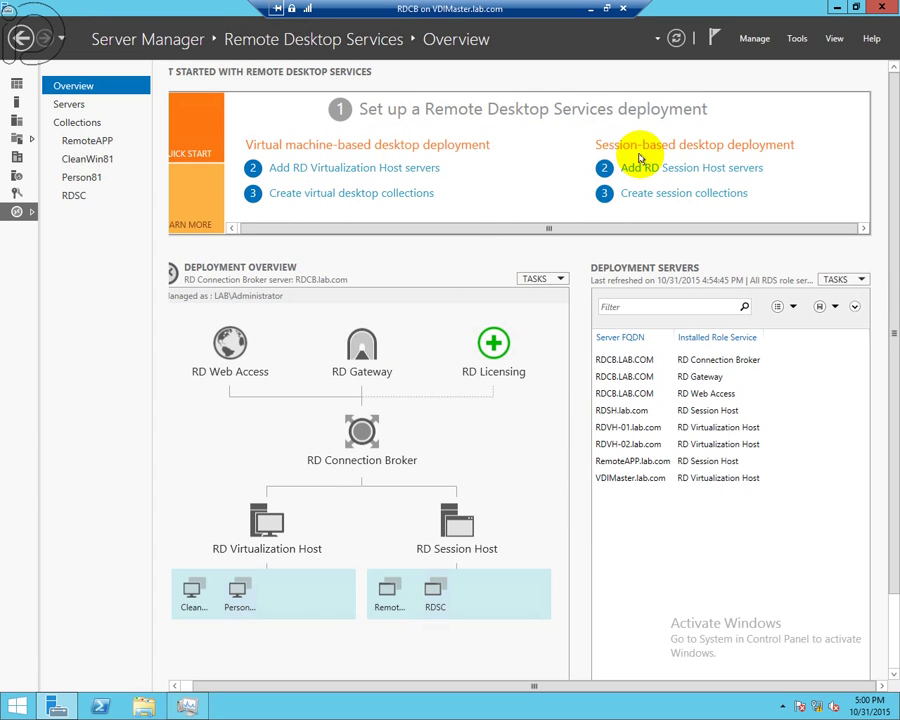
- Minimize the RDCB session and Computer Management, then start the RDL virtual machine in Hyper-V Manager
left_click(591, 12)
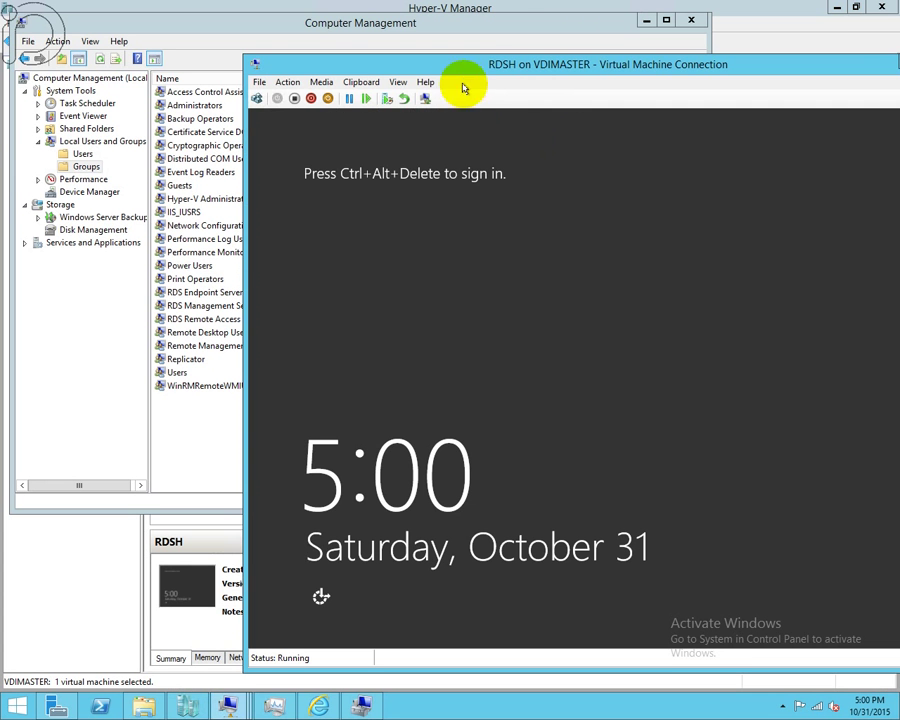
left_click(502, 25)
left_click(645, 20)
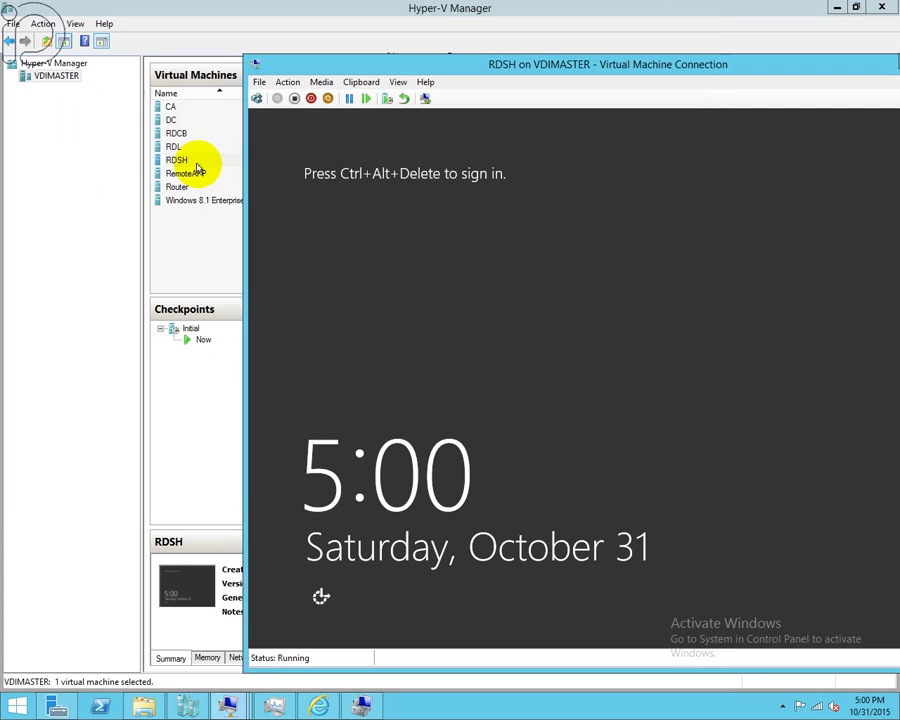
left_click(104, 200)
left_click(180, 174)
left_click(185, 162)
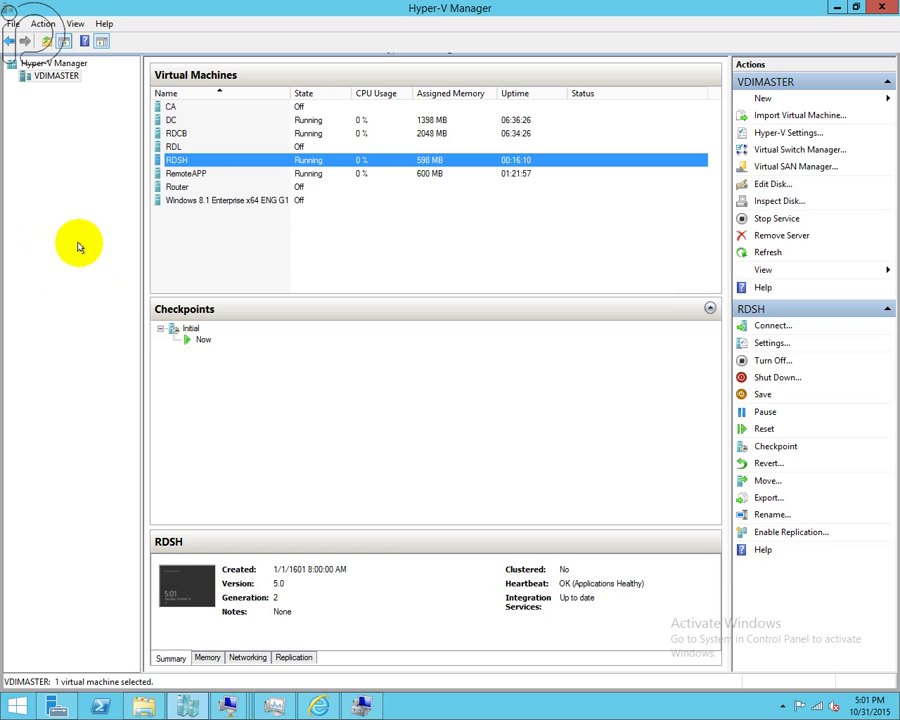
left_click(200, 173)
left_click(198, 163)
left_click(218, 173)
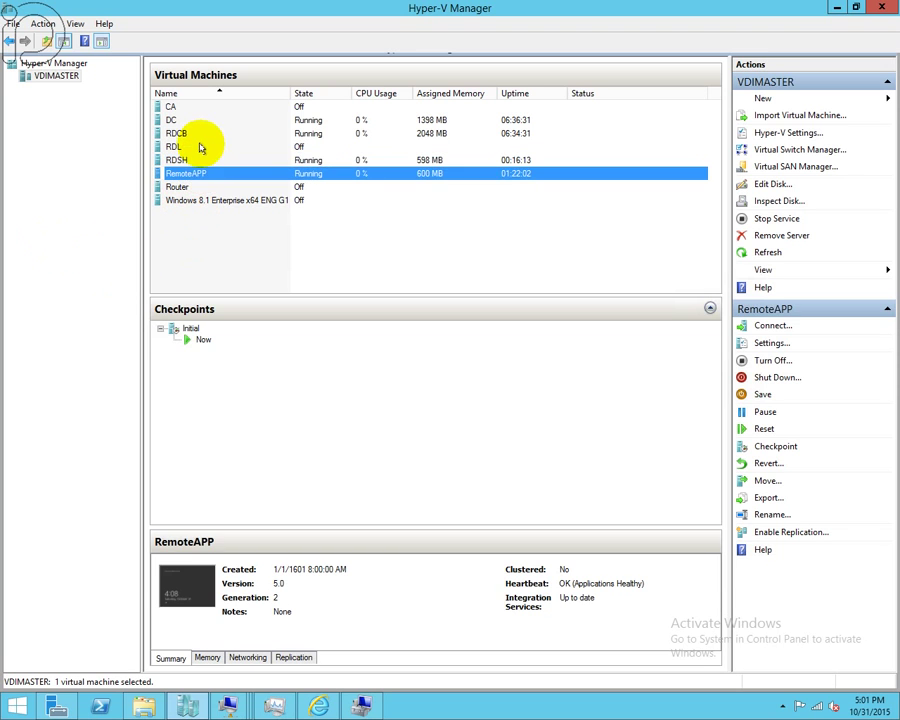
left_click(197, 147)
right_click(196, 147)
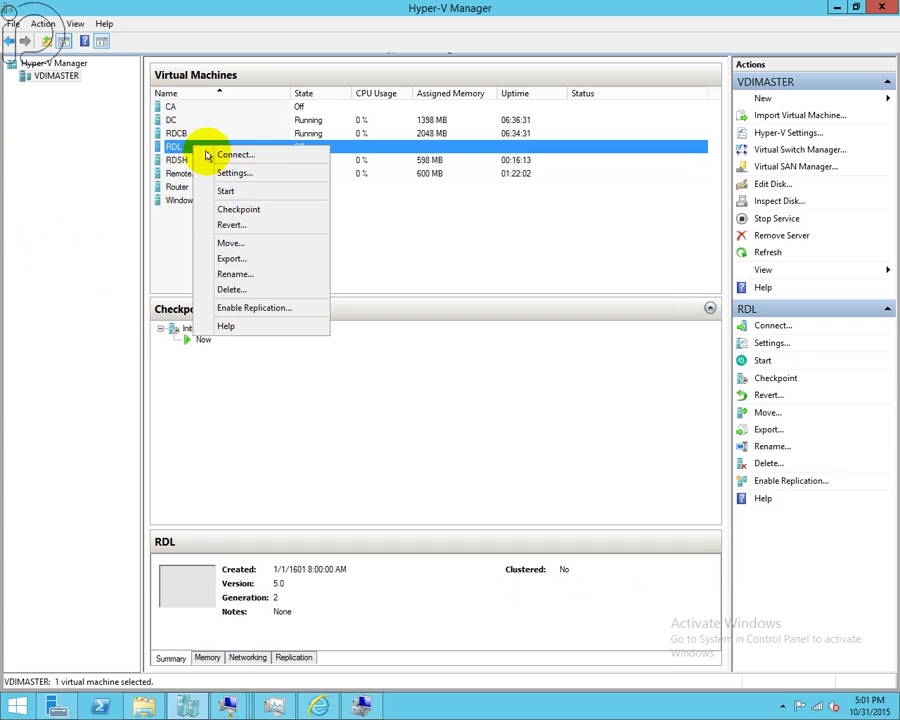
left_click(243, 192)
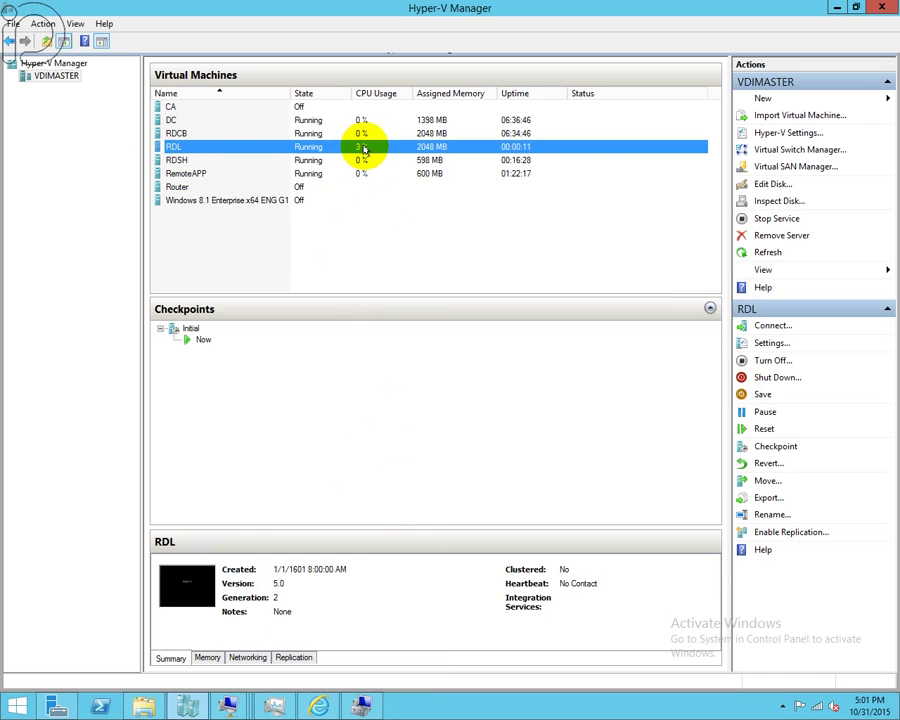
- Bring up the open virtual machine connection windows to head back to the RDCB session
left_click(228, 706)
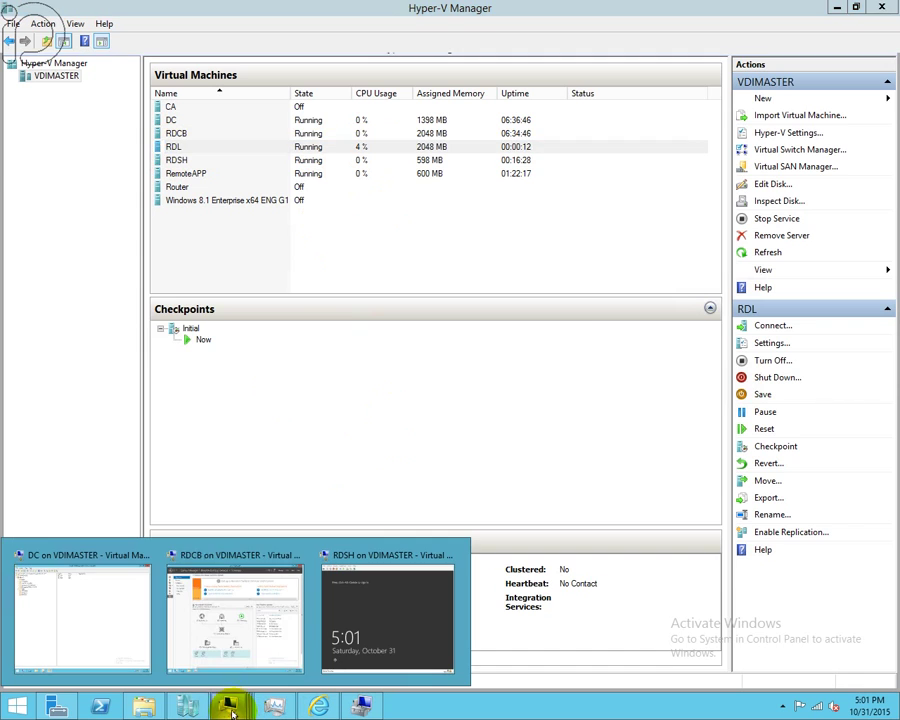
mouse_move(287, 655)
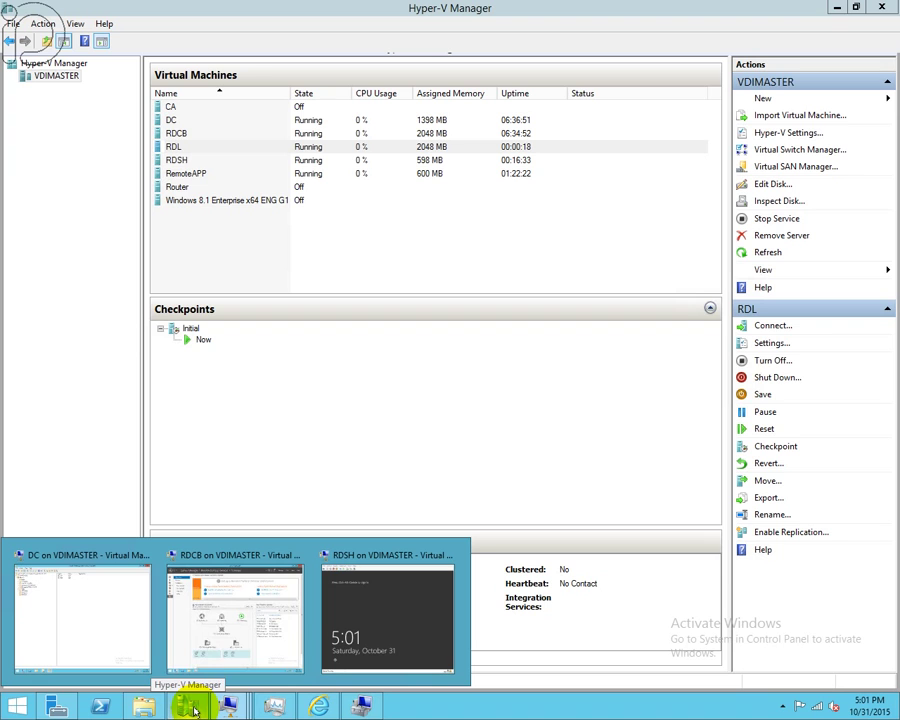
left_click(172, 174)
left_click(176, 160)
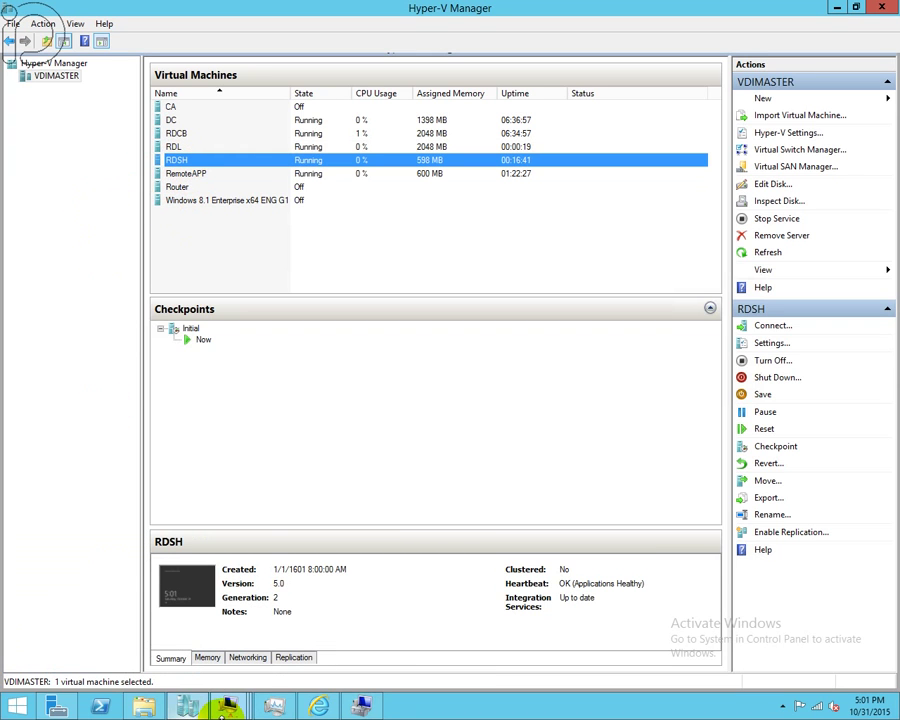
mouse_move(236, 712)
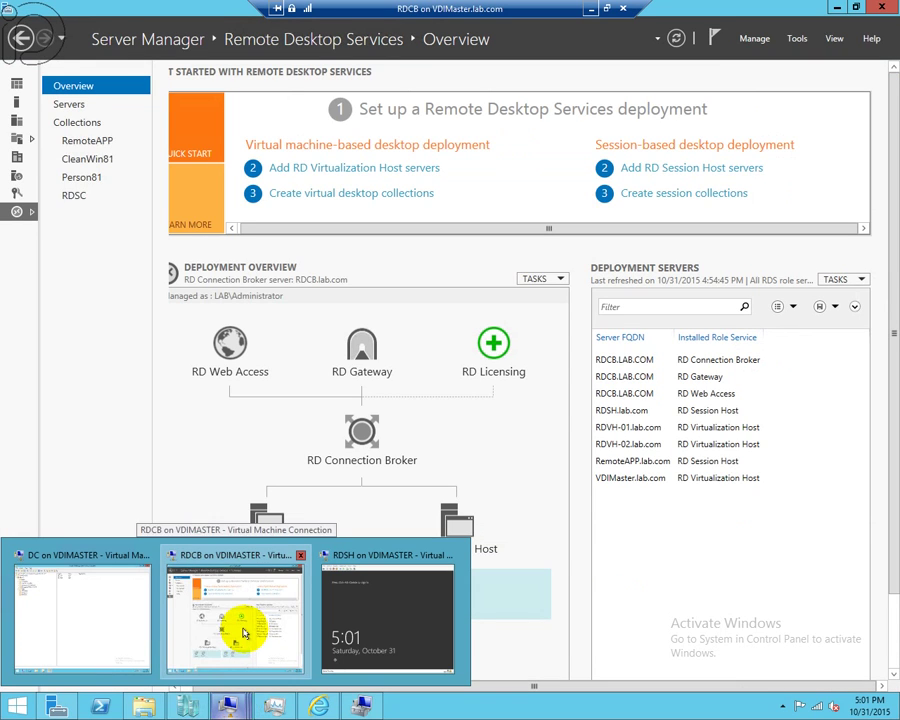
- Inspect the RDSC and RemoteAPP collections' host servers and the Calculator RemoteApp program
left_click(247, 632)
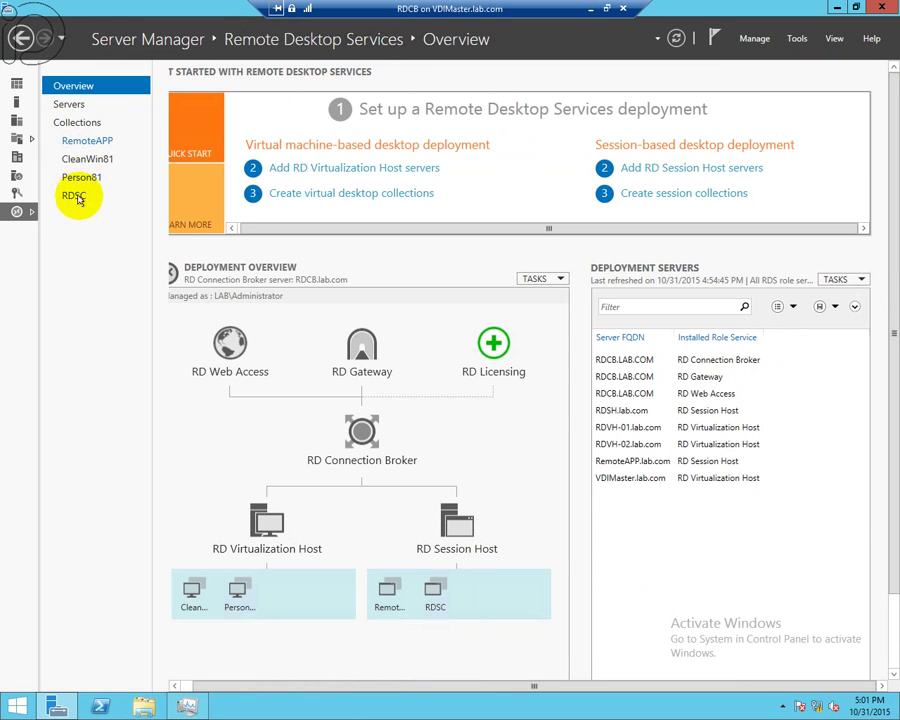
left_click(74, 196)
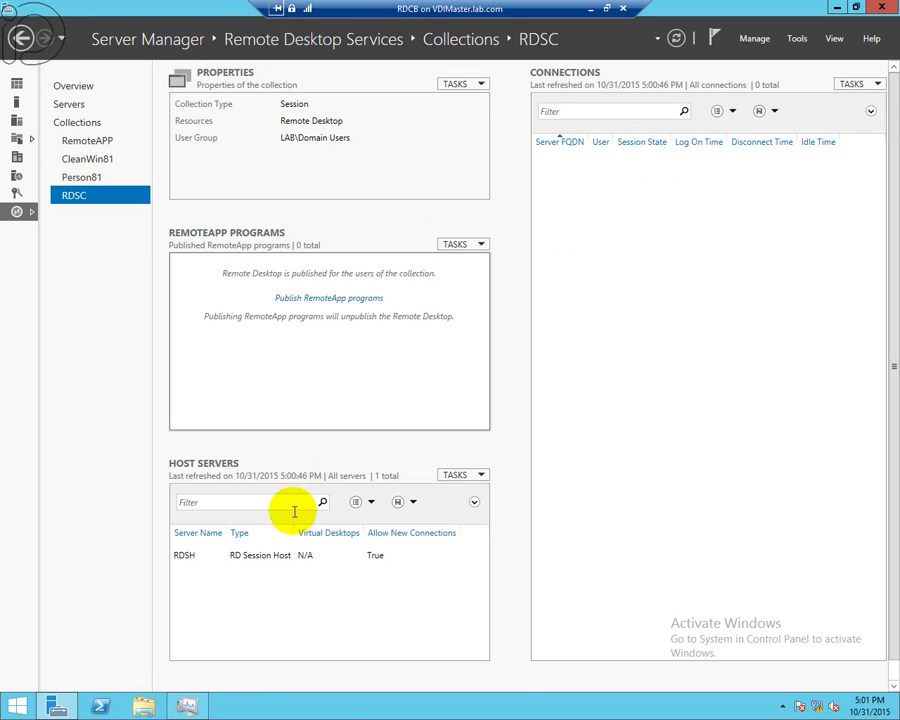
left_click(313, 557)
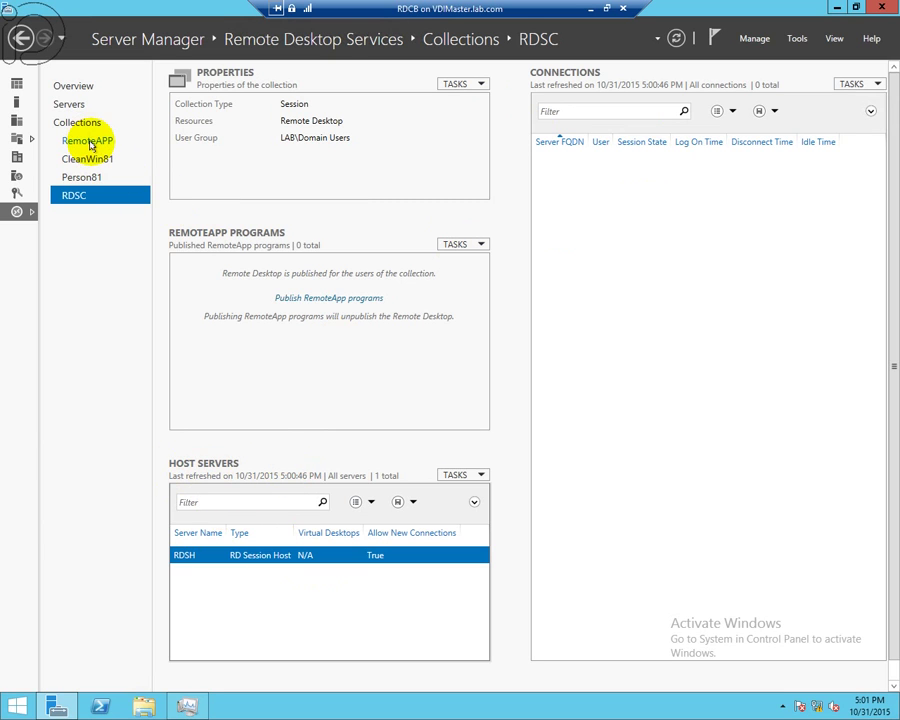
left_click(88, 141)
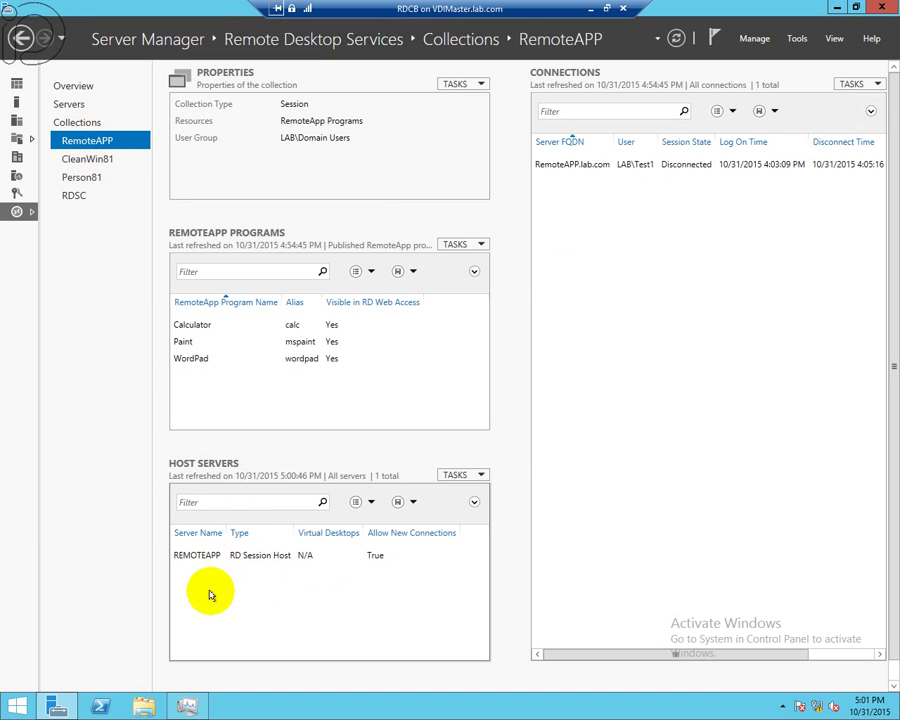
left_click(211, 556)
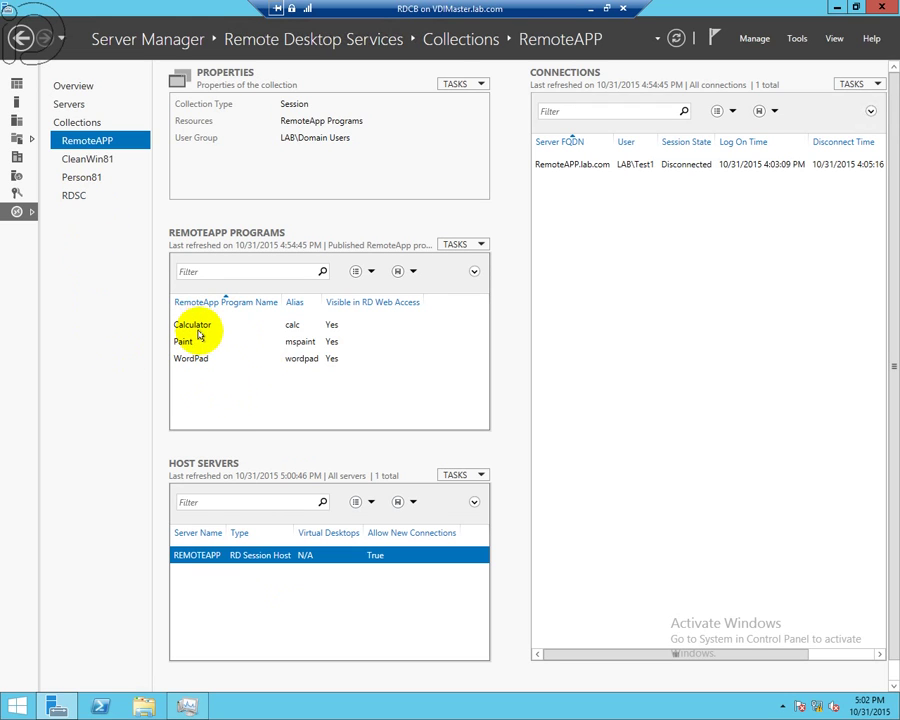
left_click(204, 328)
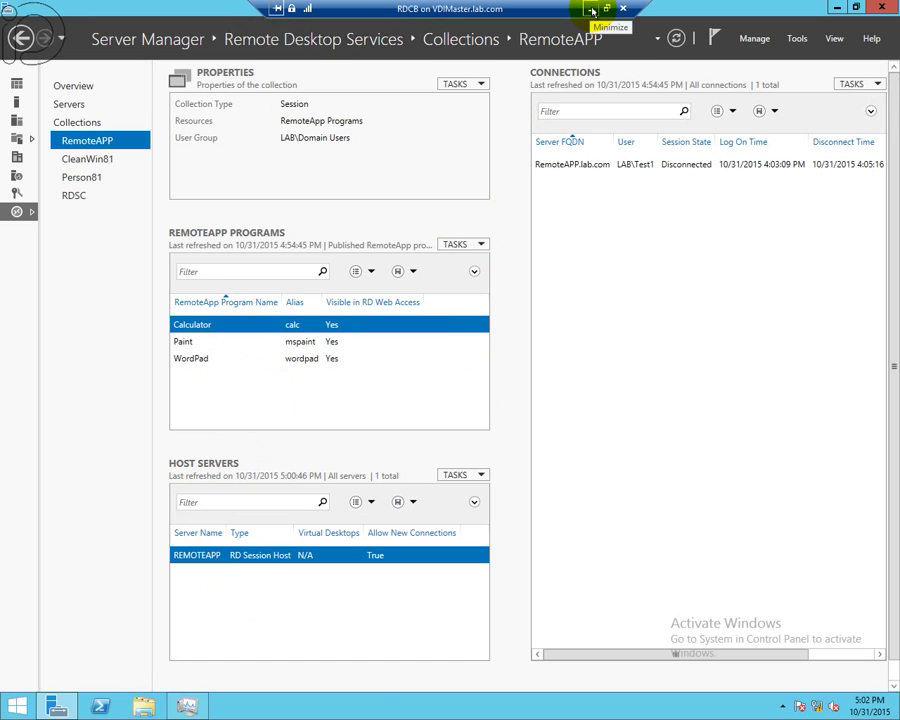
left_click(592, 10)
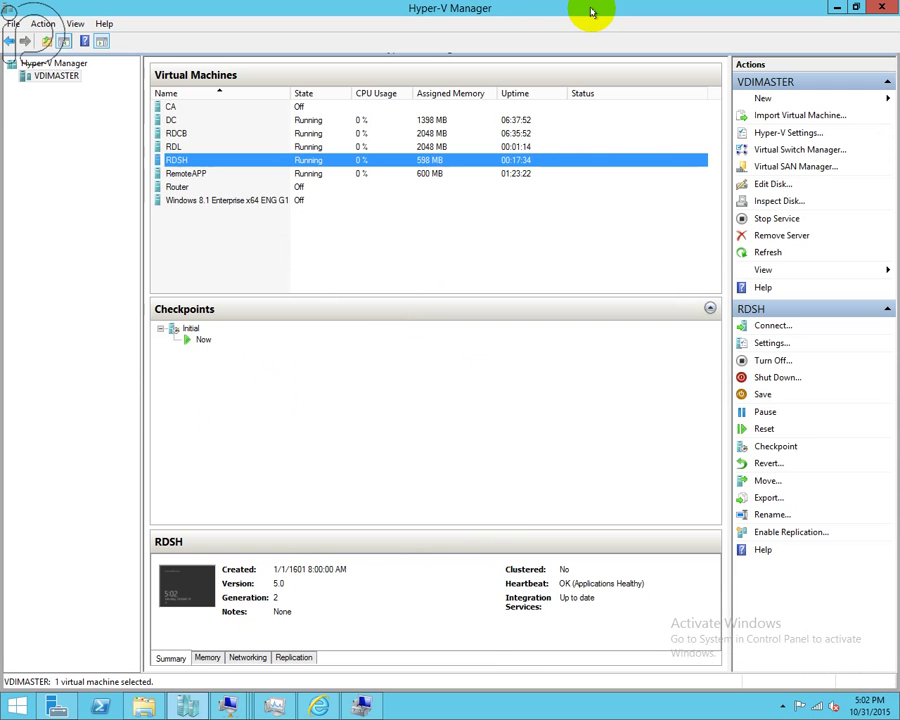
- Open a console connection to the RDL virtual machine from Hyper-V Manager
left_click(422, 200)
left_click(176, 133)
left_click(176, 146)
right_click(180, 147)
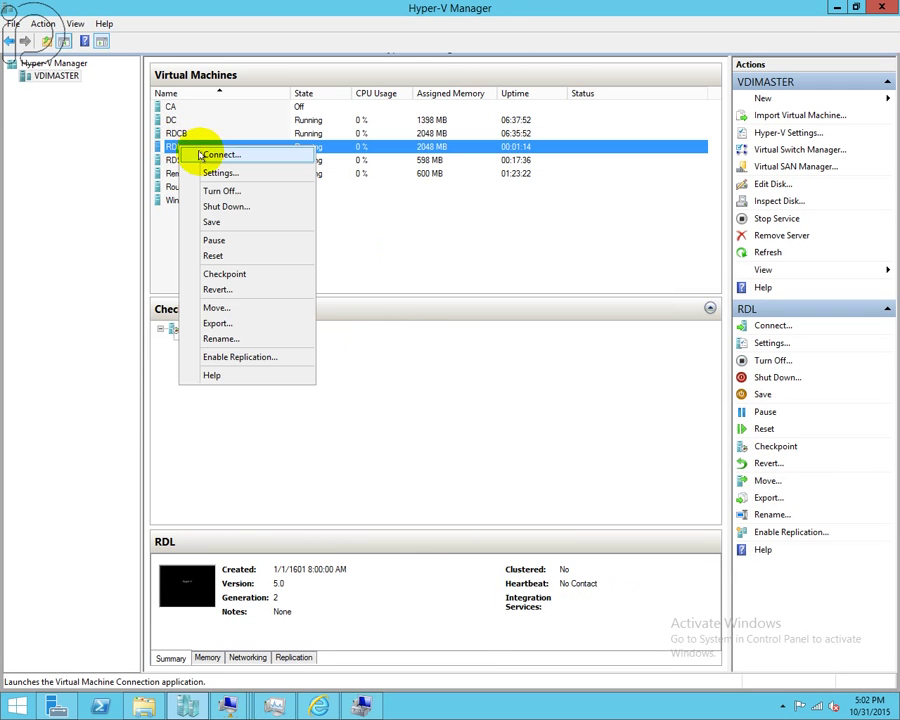
left_click(207, 156)
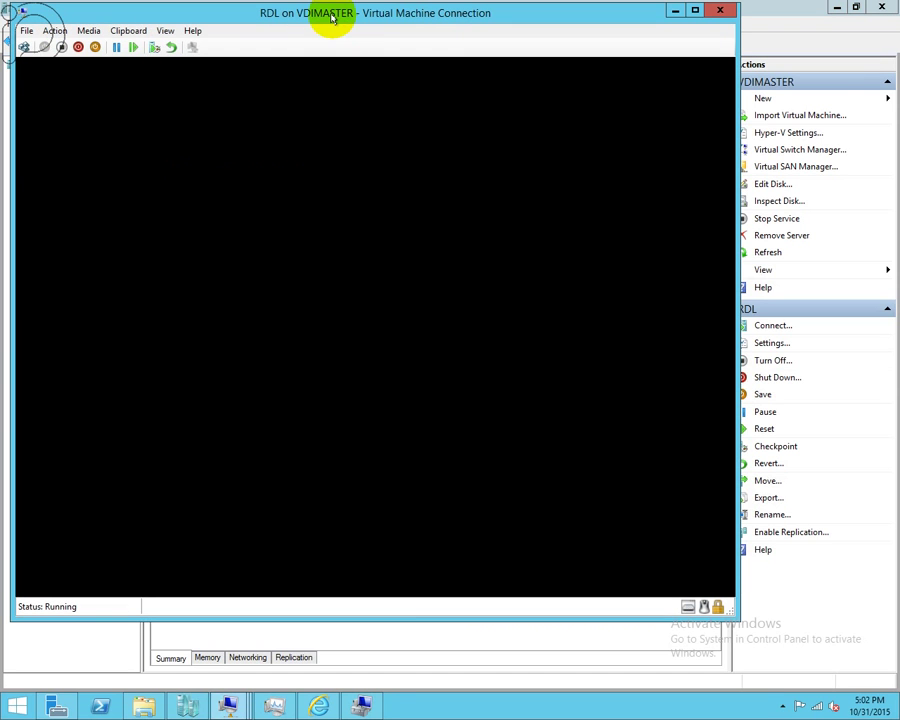
left_click_drag(333, 14, 436, 47)
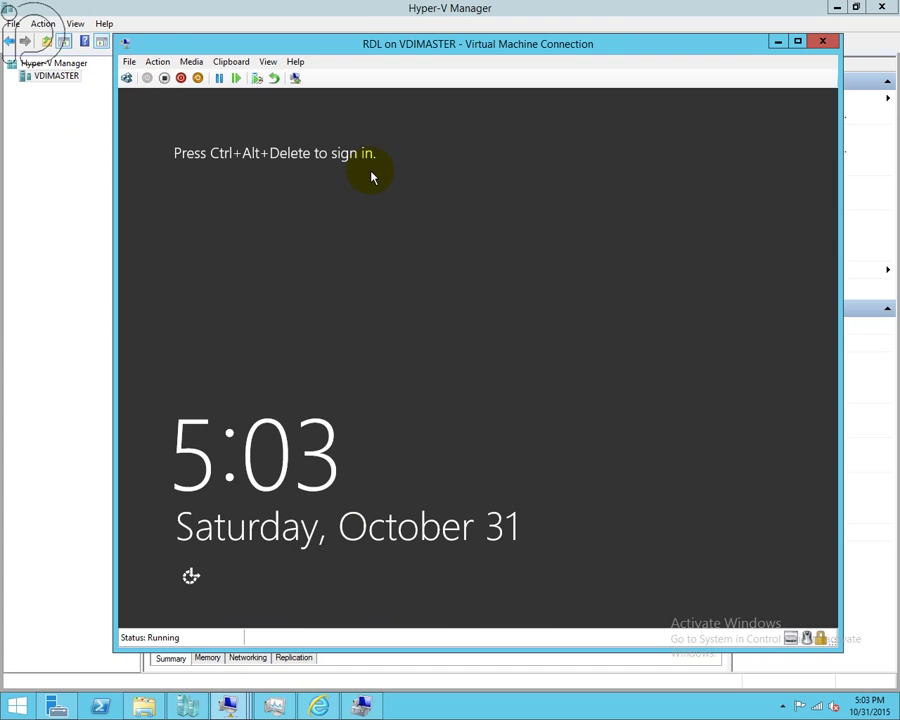
- Switch the RDL connection to Enhanced session, connect, and minimize the connection window
left_click(266, 61)
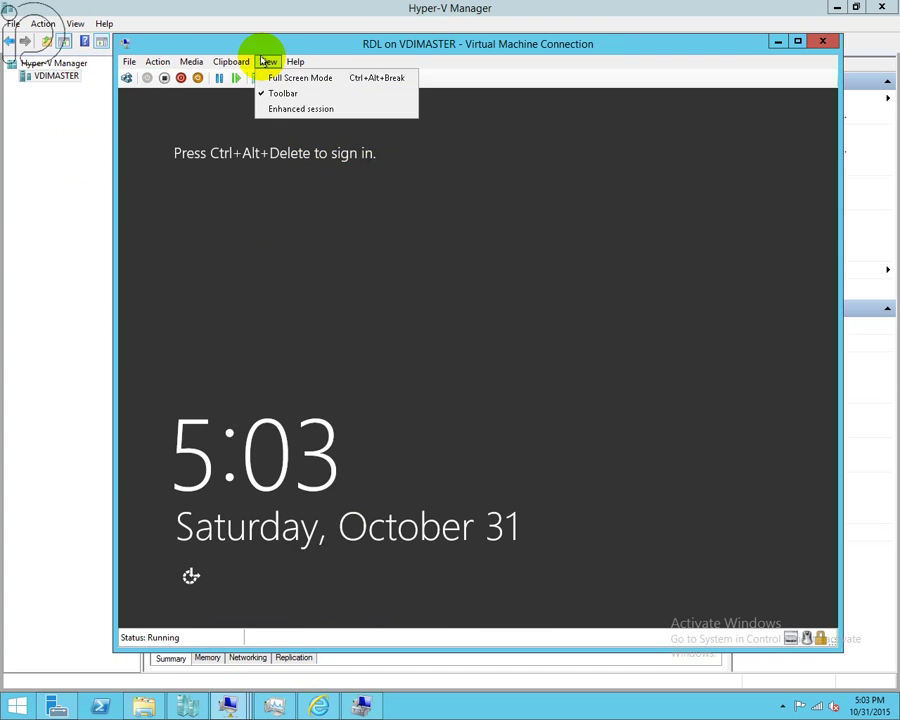
left_click(287, 109)
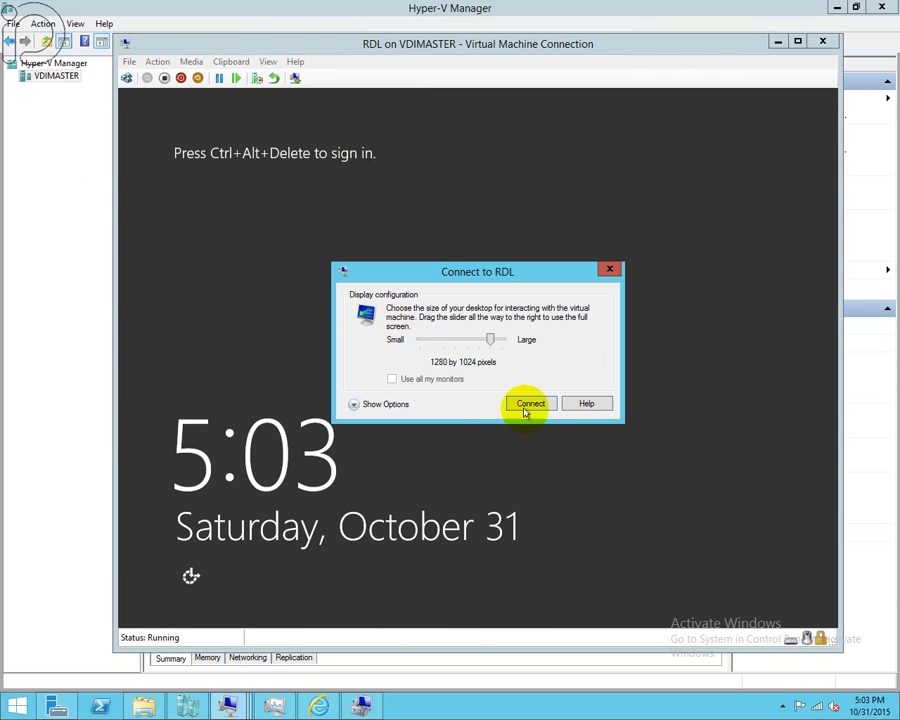
left_click(527, 404)
left_click_drag(437, 33, 336, 25)
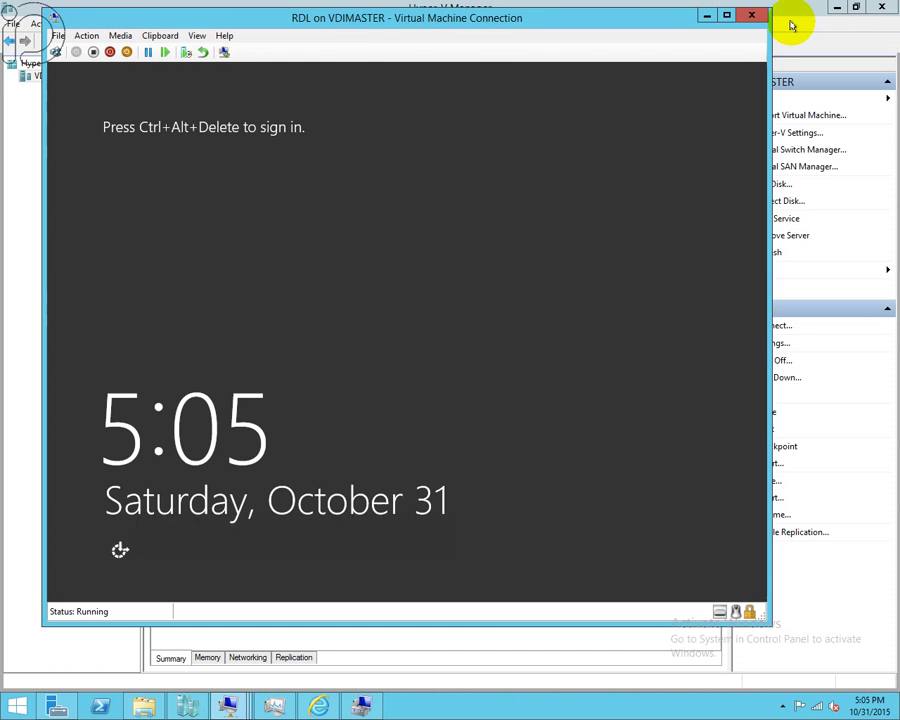
left_click(706, 16)
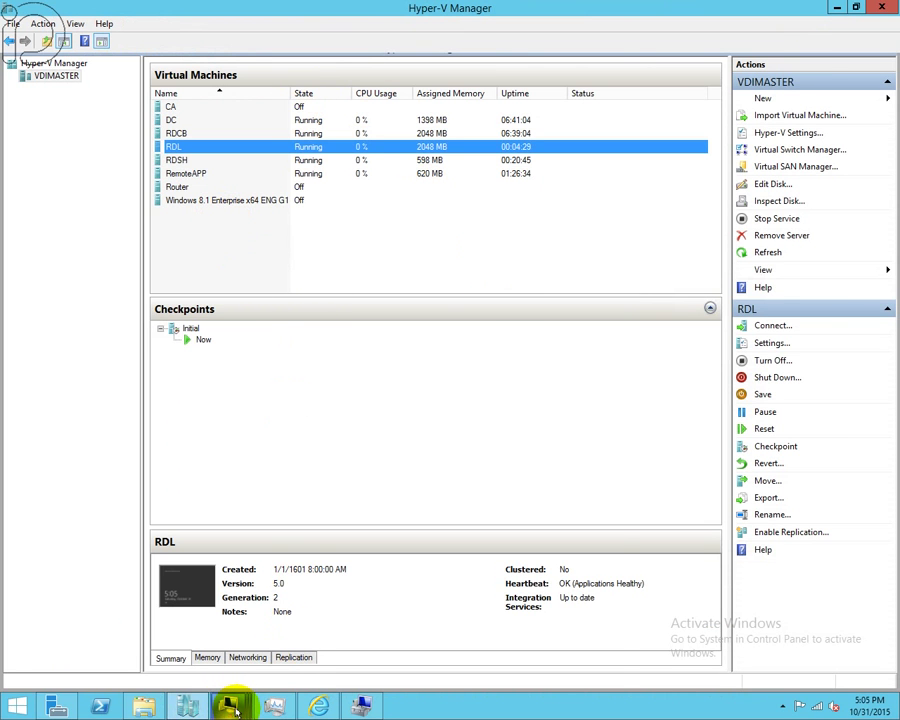
- On DC, move RDCB, RDL, RDSH and REMOTEAPP from Computers into the VDI Servers OU
mouse_move(229, 705)
left_click(86, 642)
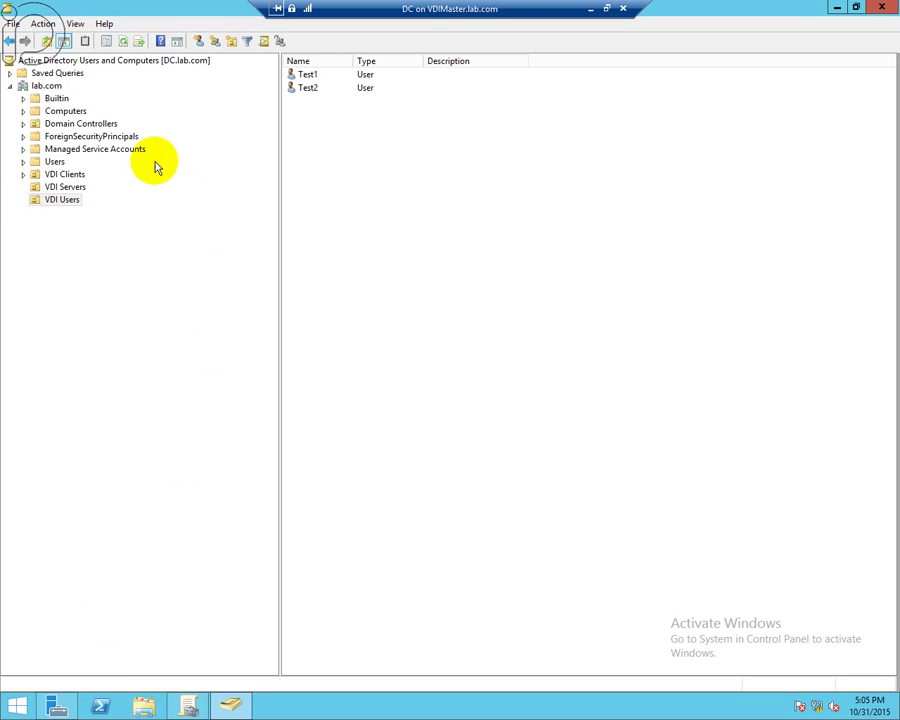
left_click(52, 111)
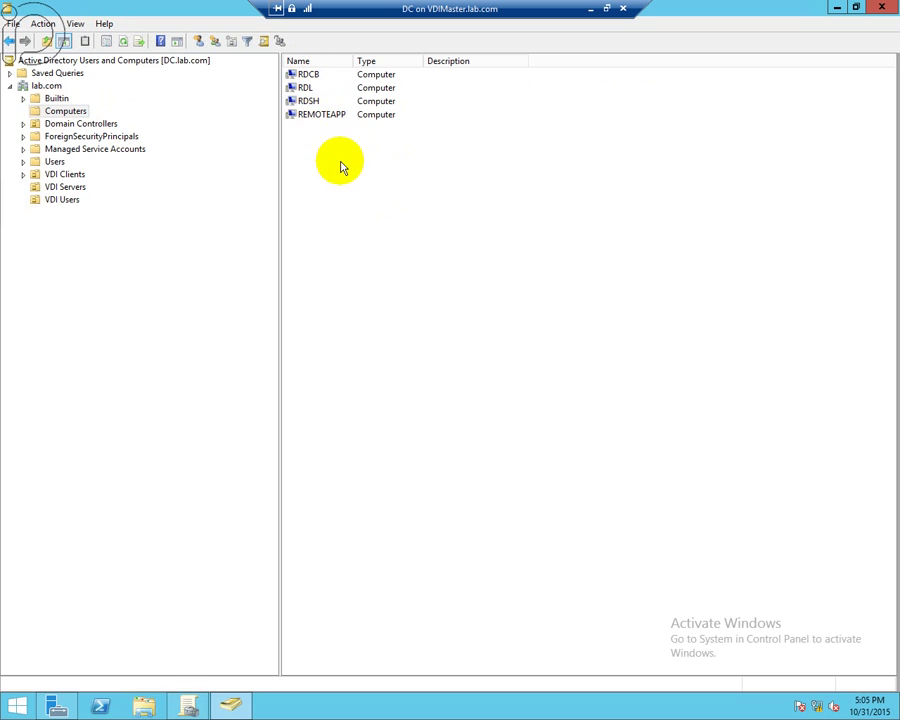
left_click_drag(400, 183, 84, 194)
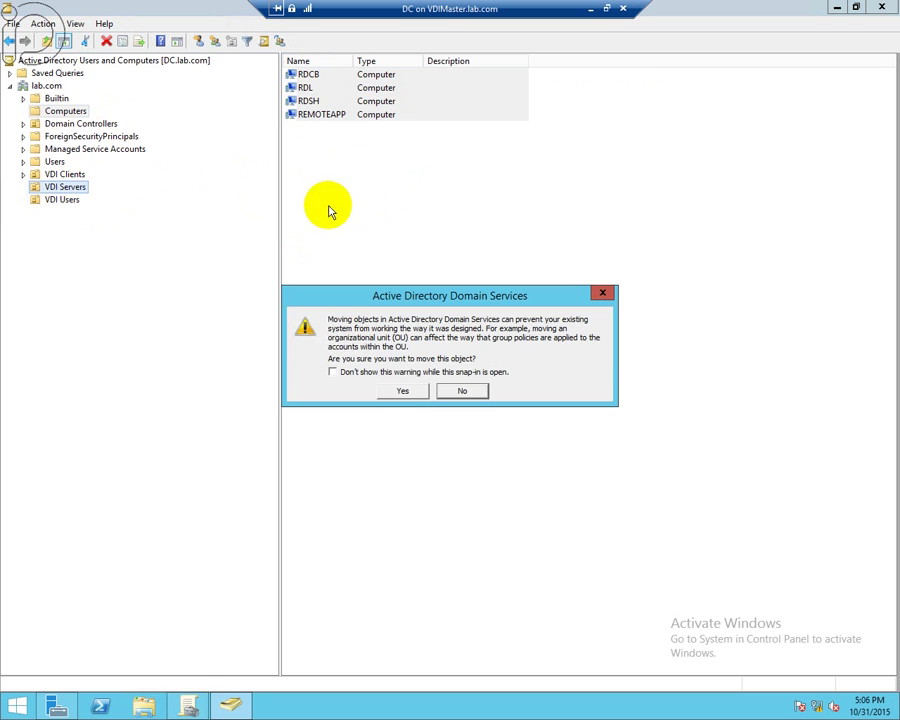
left_click(403, 391)
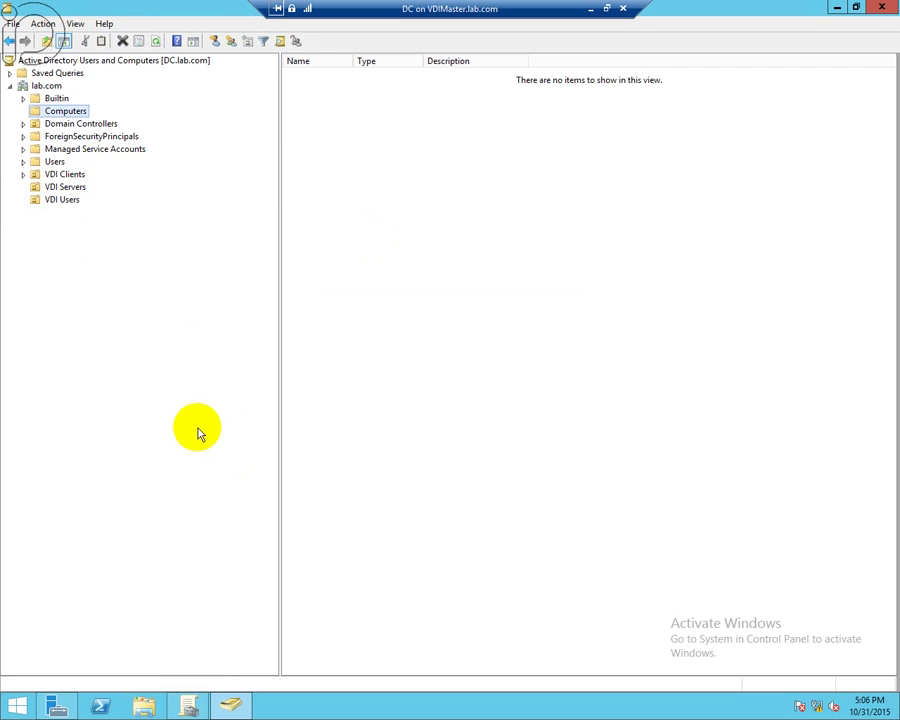
left_click(189, 704)
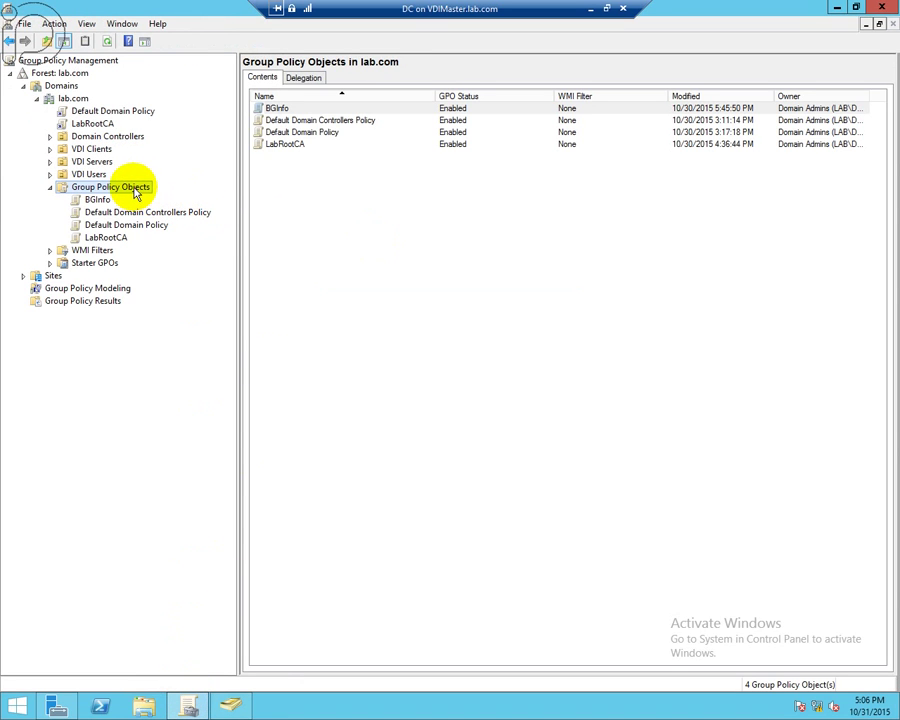
- Create a new GPO named RDL under Group Policy Objects and open it for editing
right_click(136, 193)
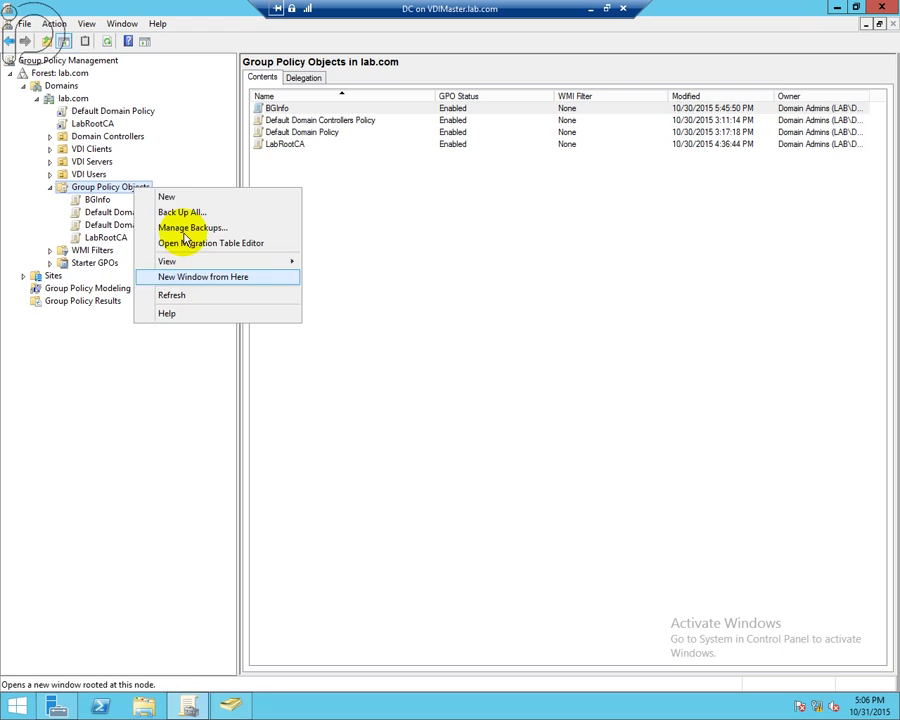
left_click(178, 197)
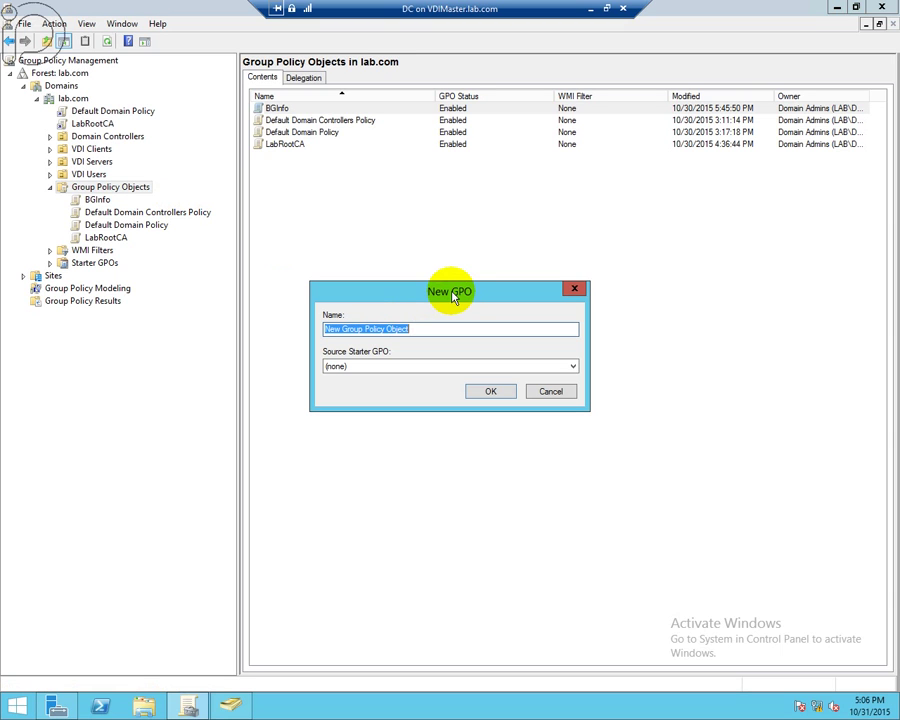
type("RDL")
left_click(488, 393)
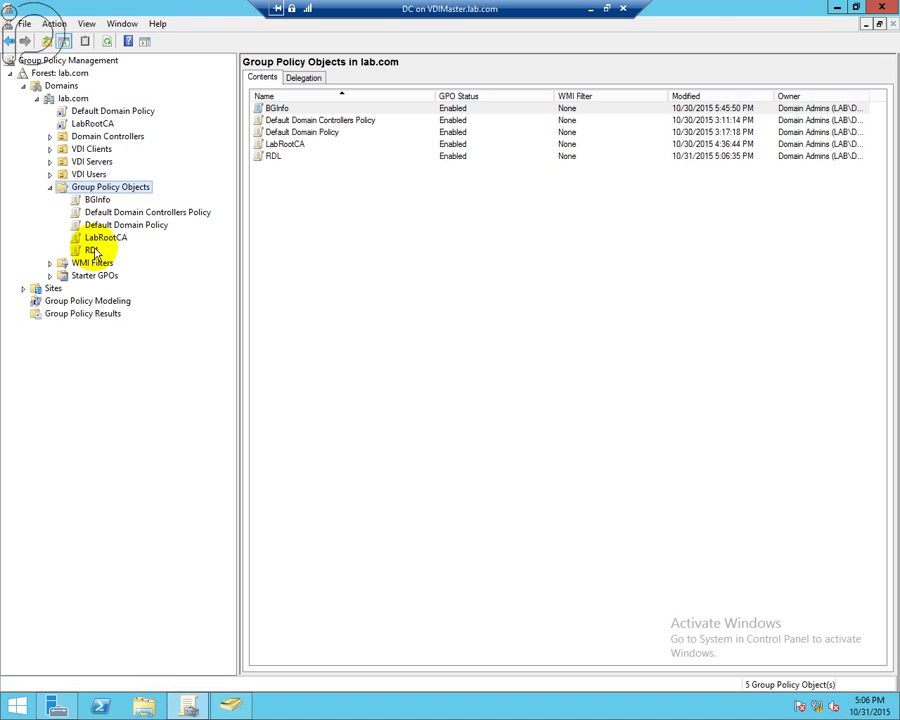
right_click(96, 251)
left_click(126, 256)
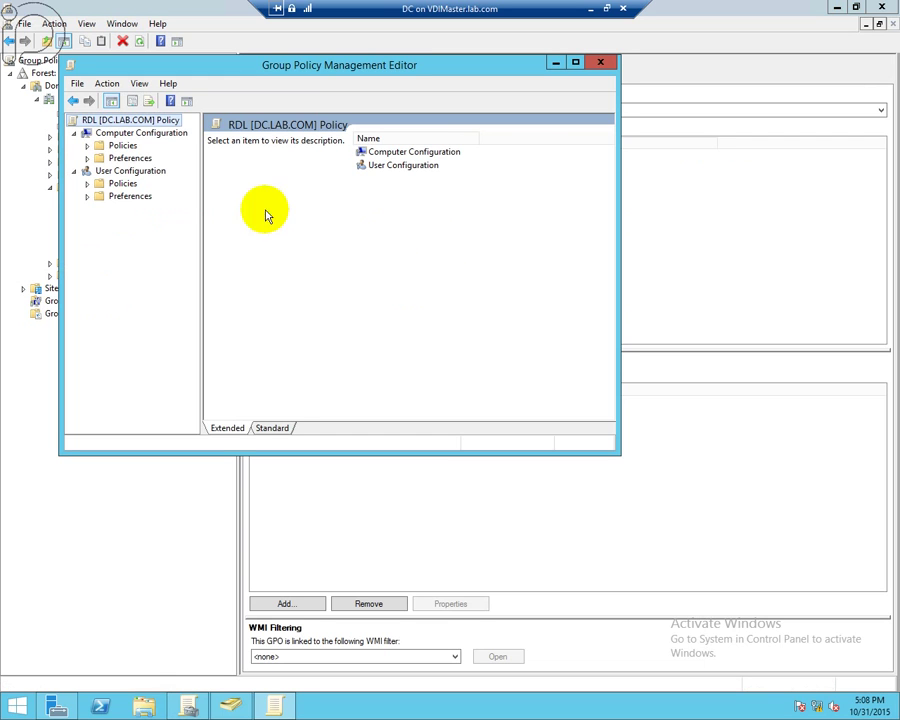
- Expand the RDL policy's Administrative Templates through Windows Components to Remote Desktop Services
left_click(86, 146)
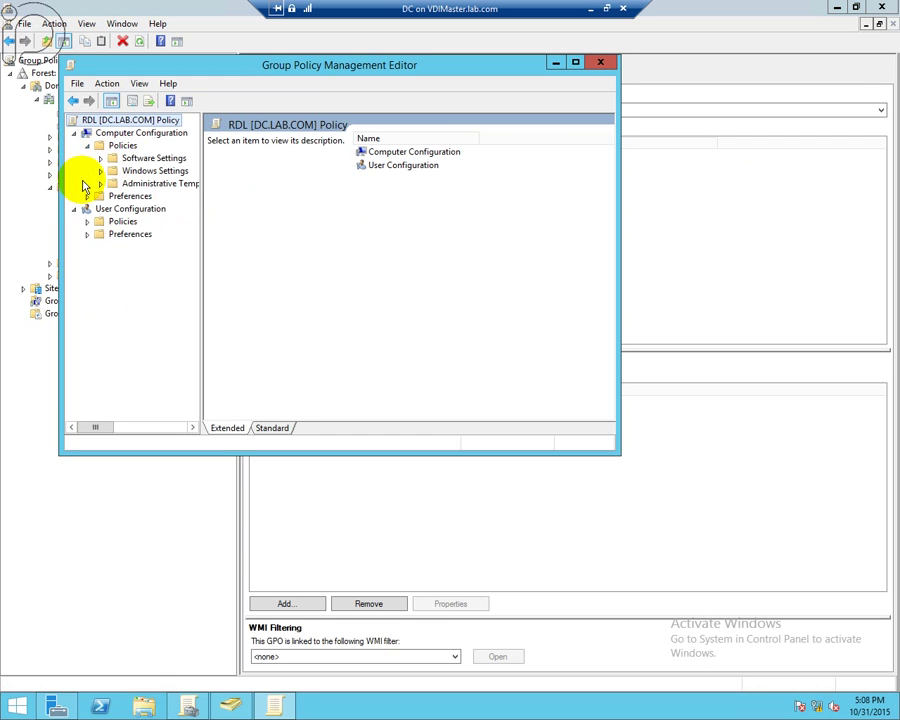
left_click(100, 184)
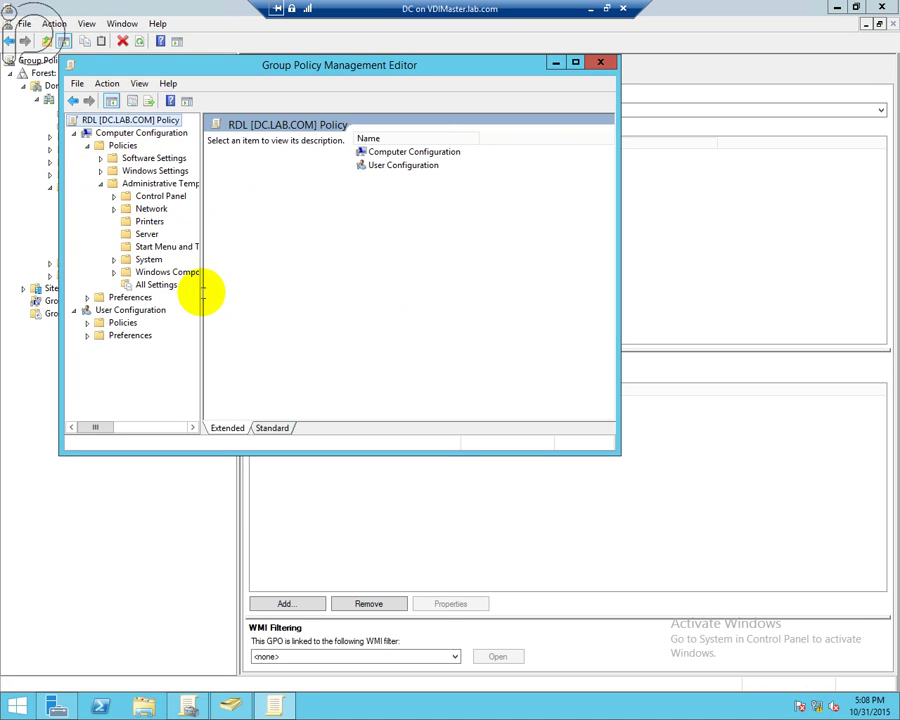
left_click_drag(201, 293, 309, 300)
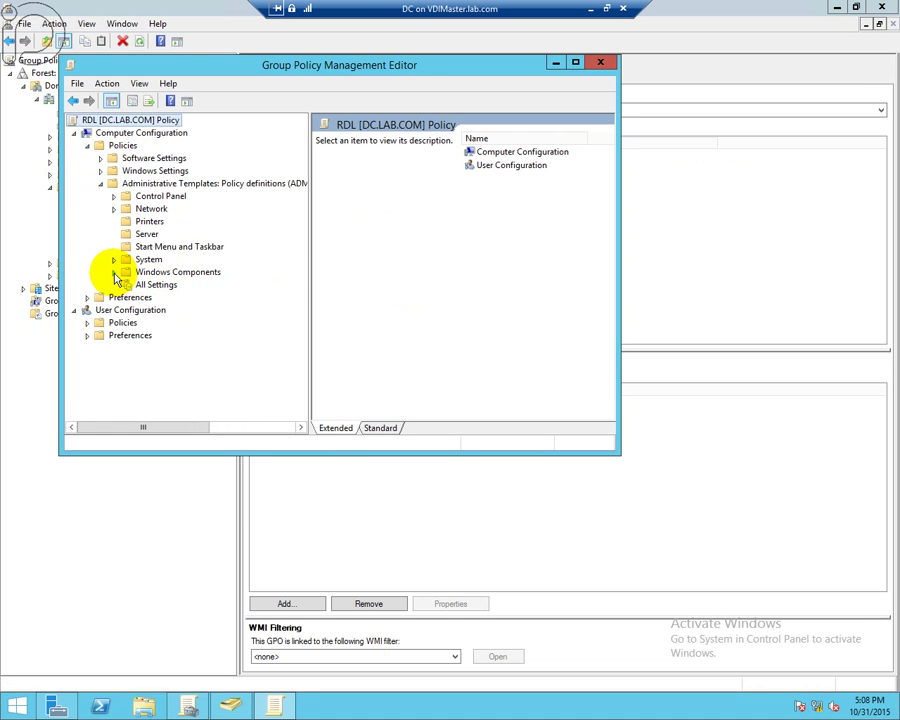
left_click(113, 272)
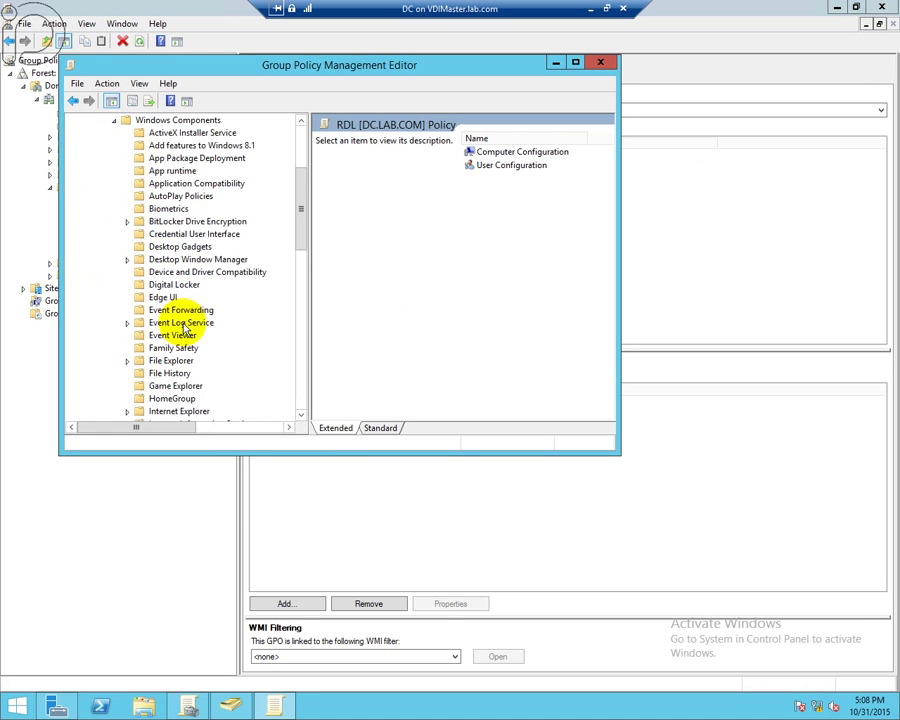
left_click_drag(303, 263, 297, 322)
left_click(128, 172)
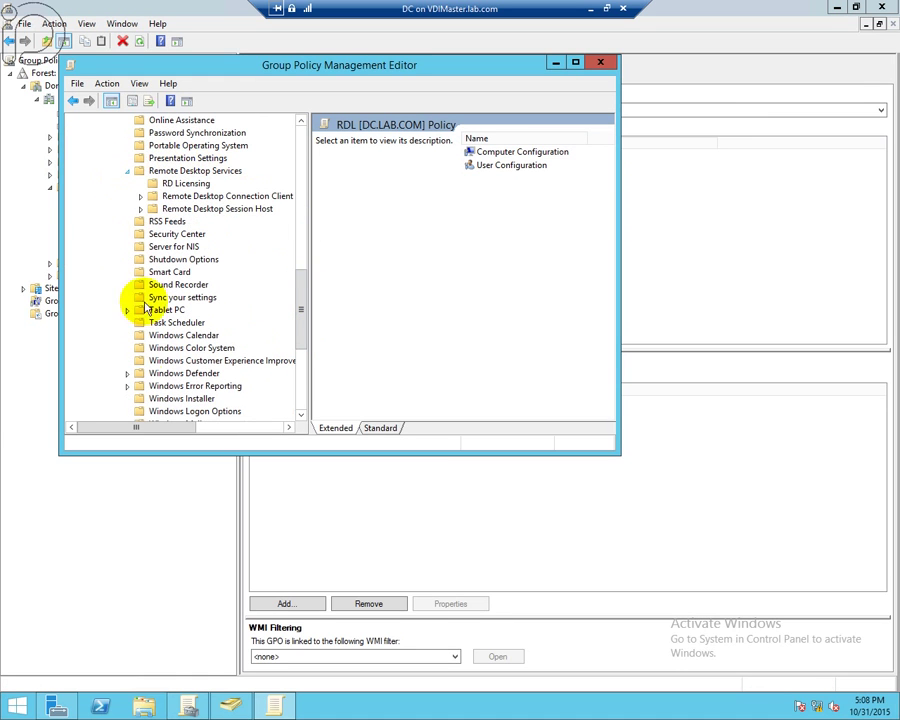
left_click(178, 184)
- Show the Remote Desktop Session Host > Licensing settings in the Standard view
mouse_move(500, 415)
left_mouse_down()
mouse_move(496, 421)
mouse_move(502, 416)
left_mouse_up()
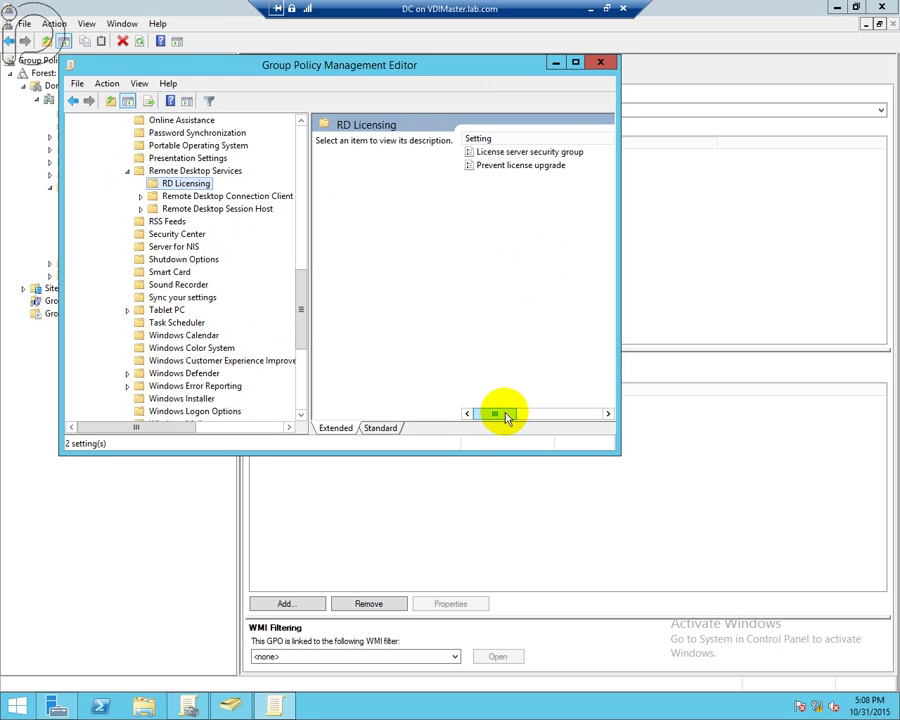
left_click_drag(507, 417, 472, 388)
scroll(506, 310, "up", 1)
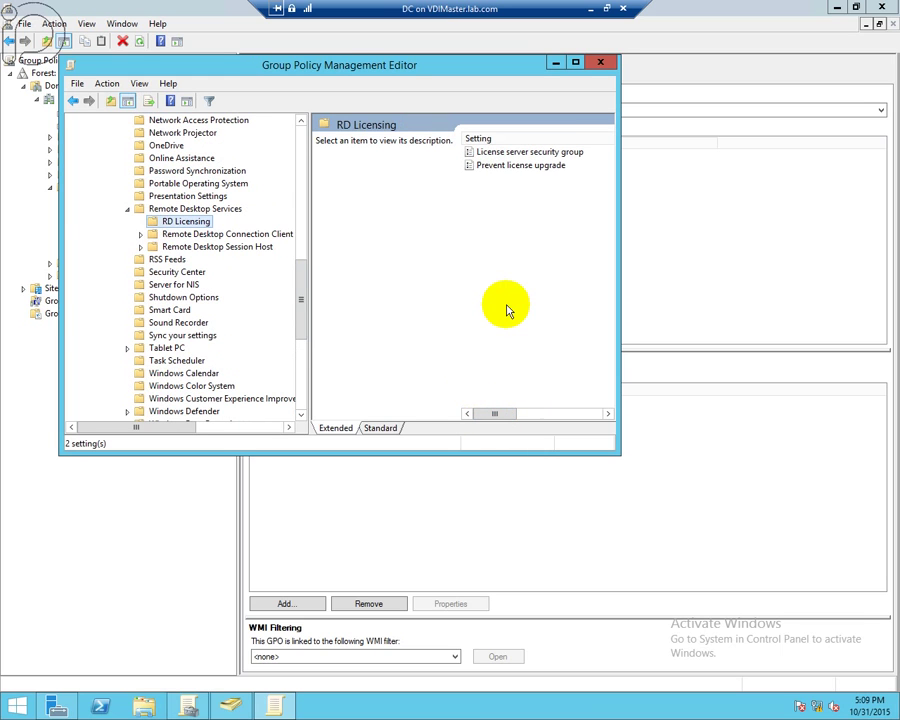
left_click(141, 246)
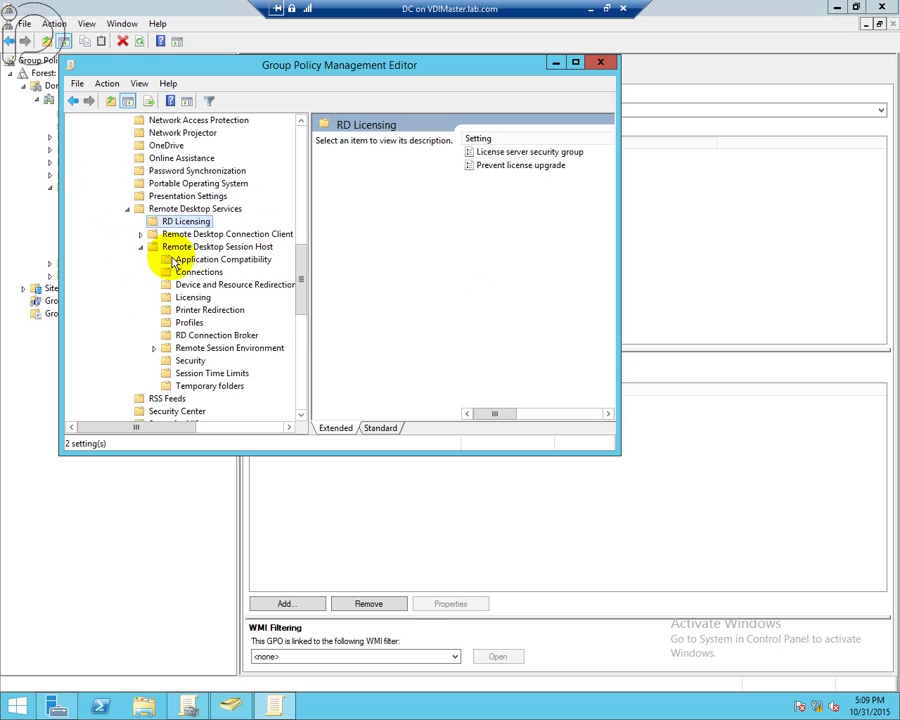
left_click(192, 297)
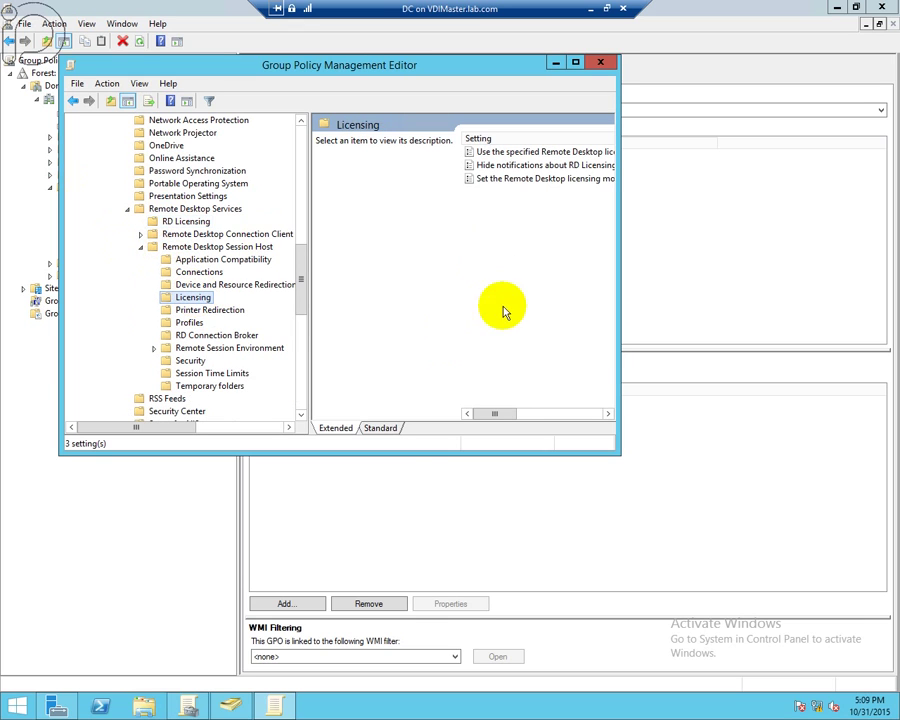
left_click(392, 432)
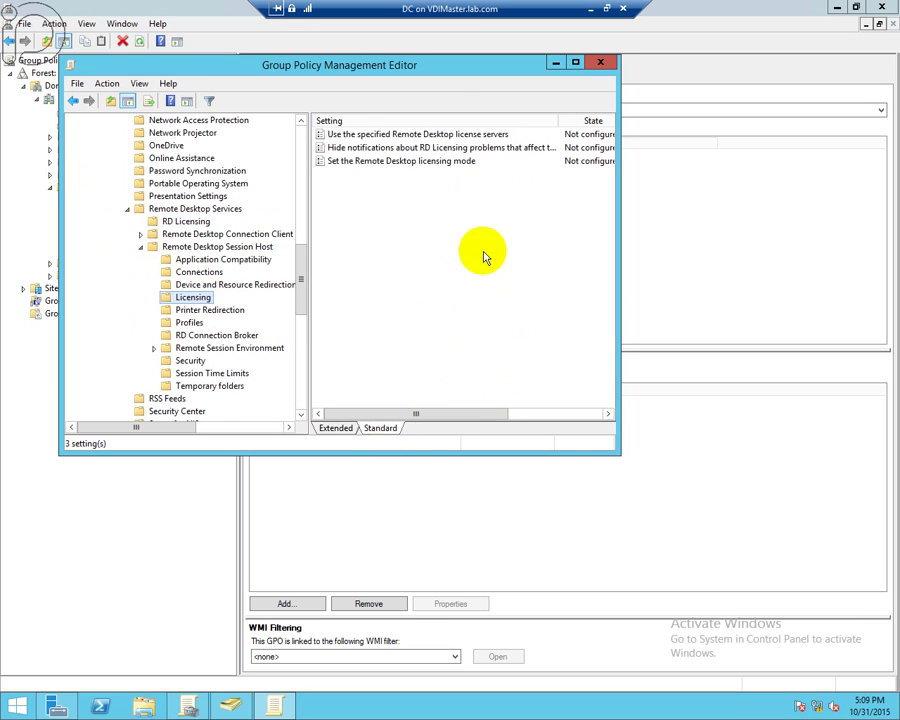
left_click_drag(612, 452, 813, 575)
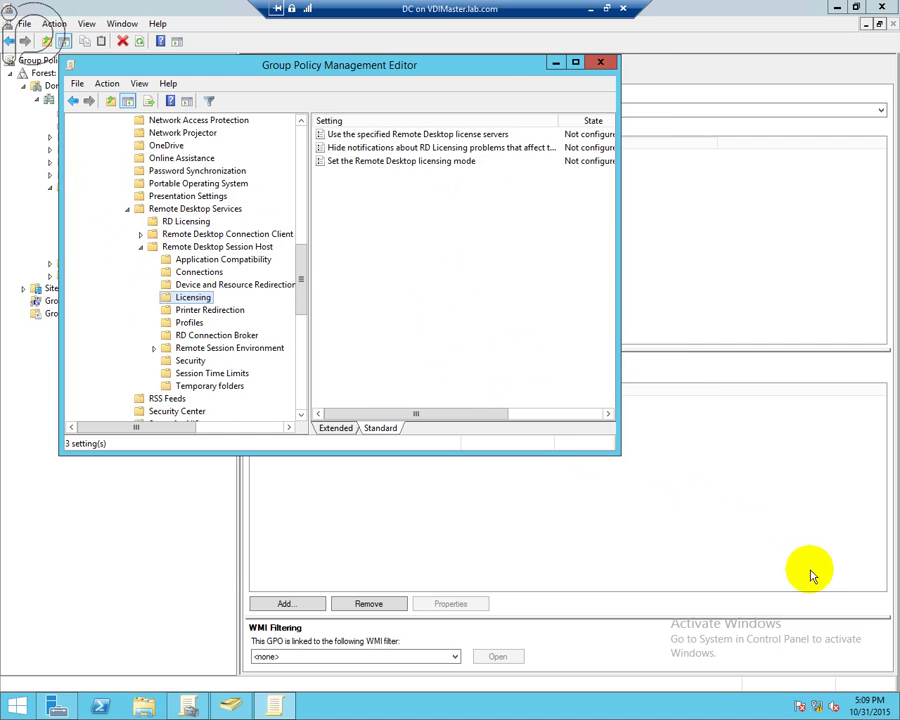
left_click(468, 135)
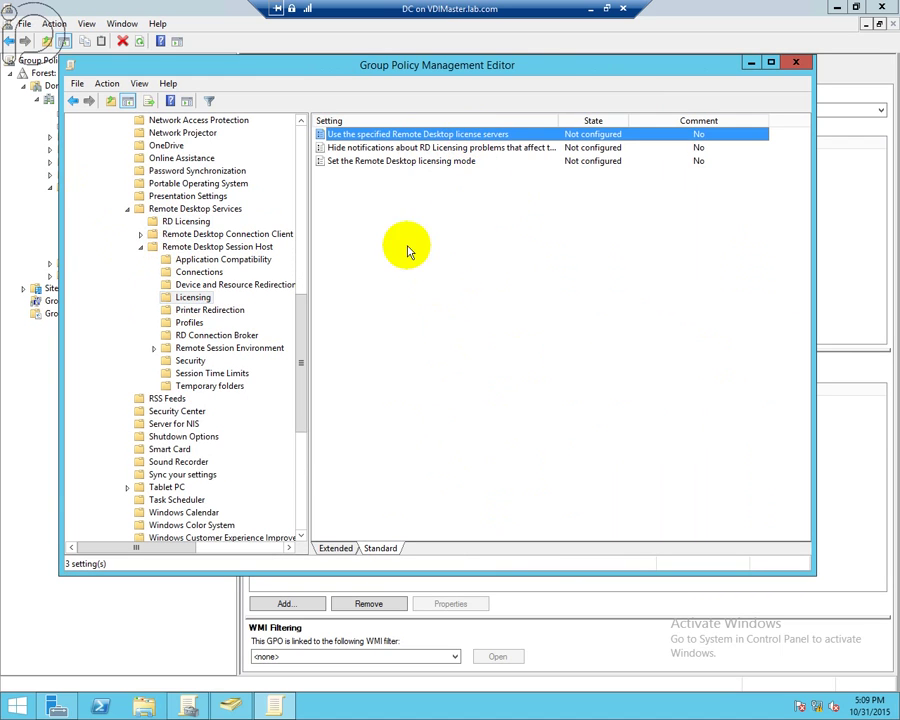
- Enable 'Use the specified Remote Desktop license servers' with rdl.lab.com
double_click(322, 136)
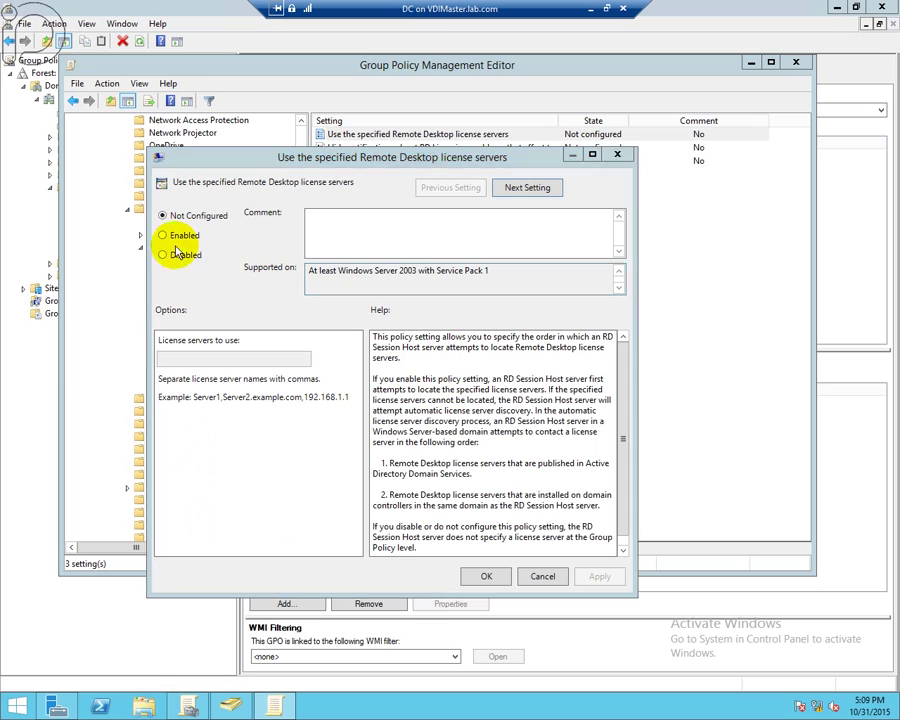
left_click(180, 235)
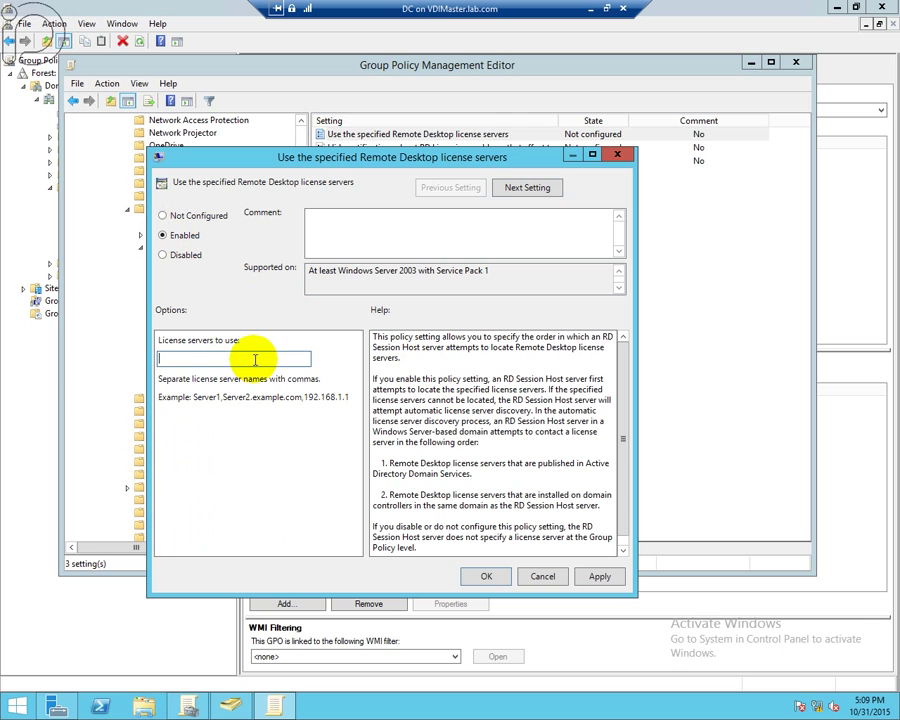
type("rdl.lab.com")
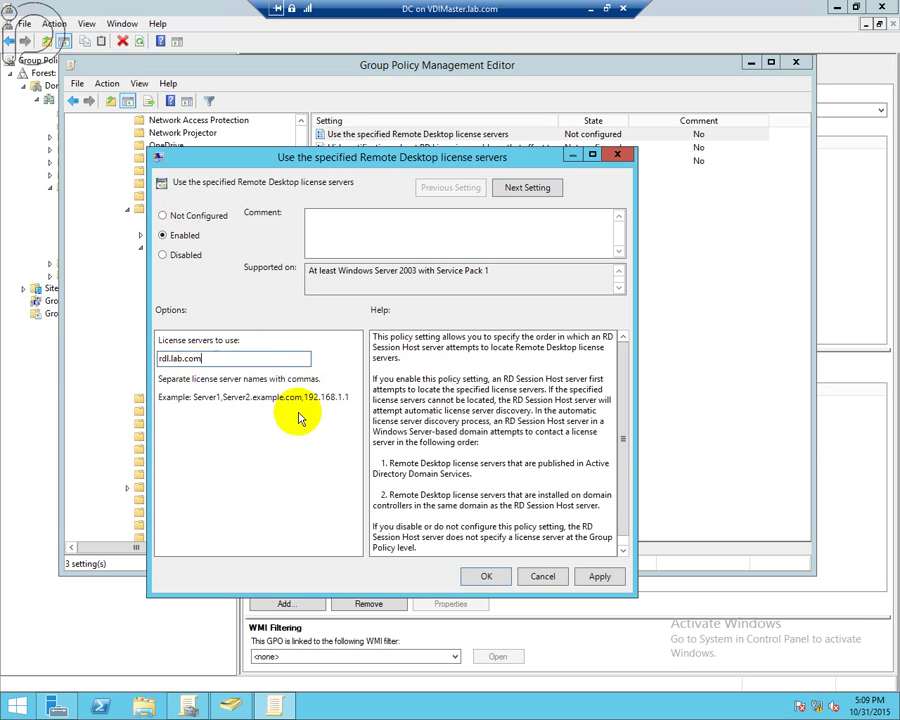
left_click(487, 577)
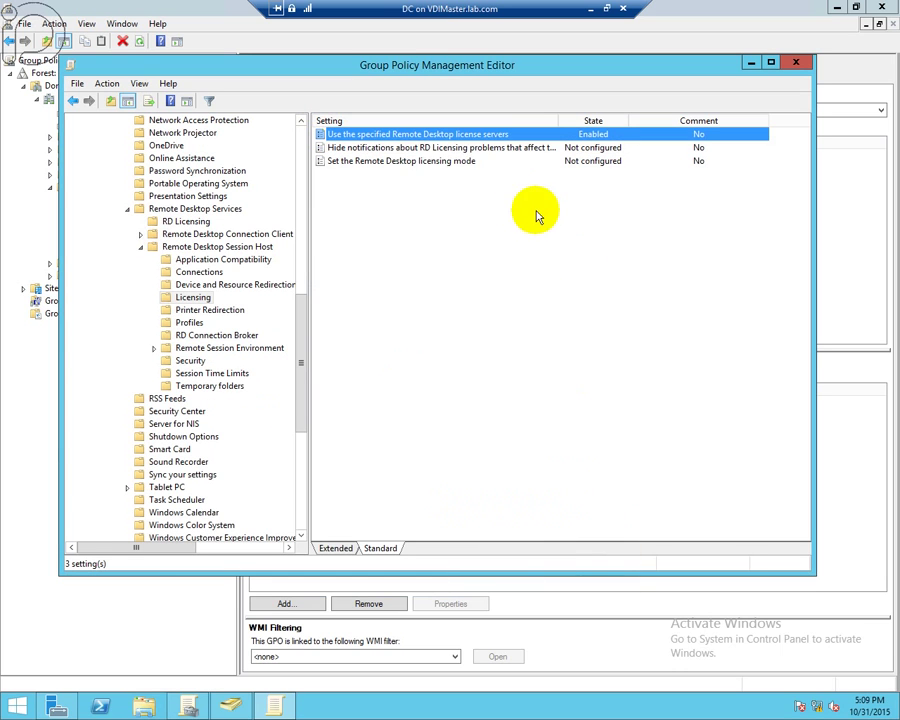
- Enable 'Set the Remote Desktop licensing mode' with Per User mode
left_click(408, 168)
double_click(406, 168)
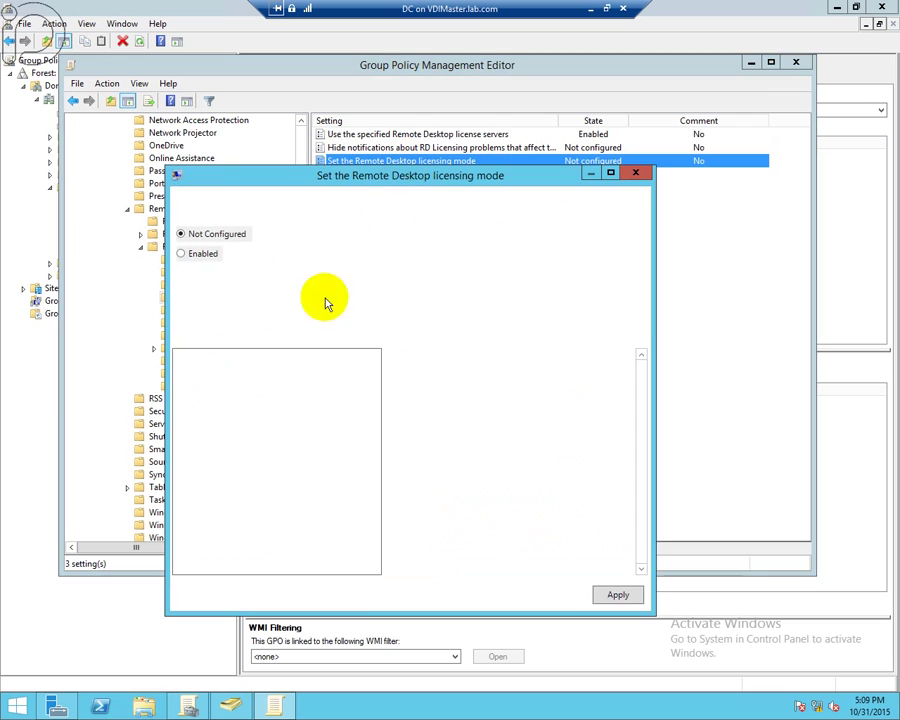
left_click(182, 254)
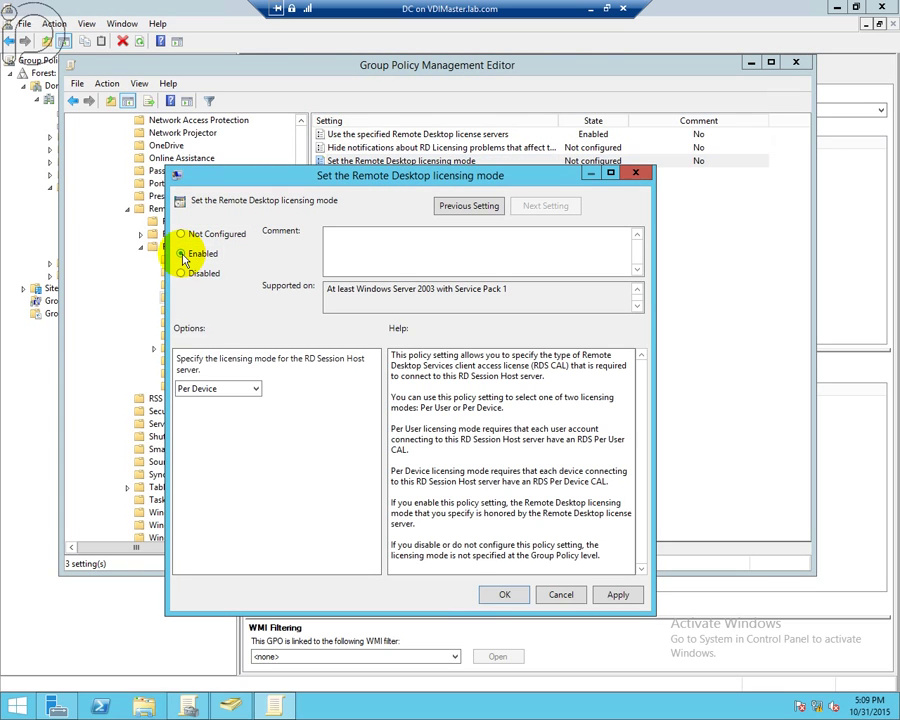
left_click(238, 390)
left_click(237, 413)
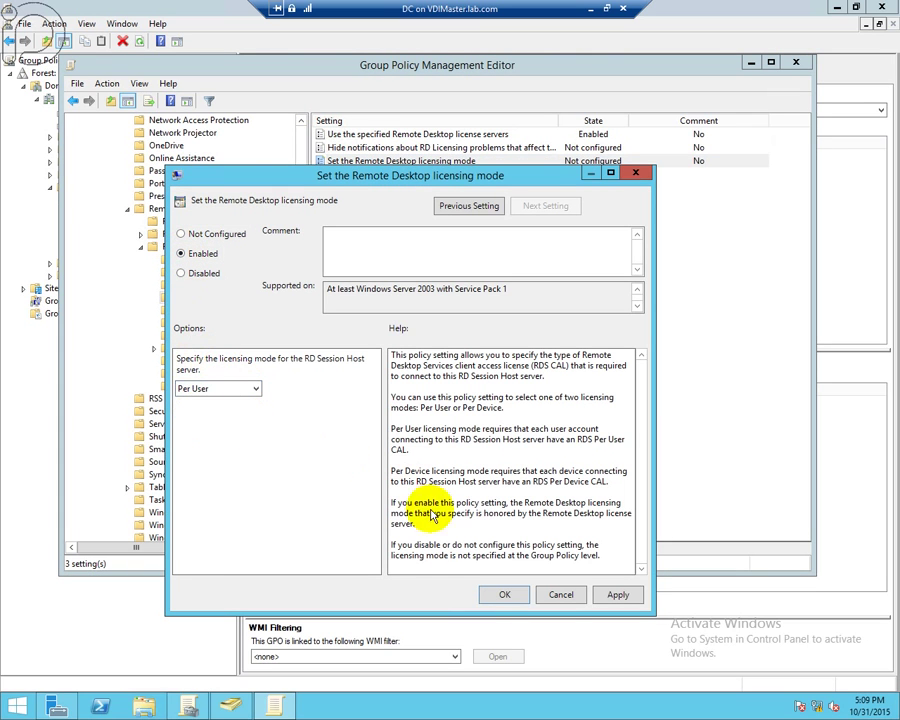
left_click(505, 595)
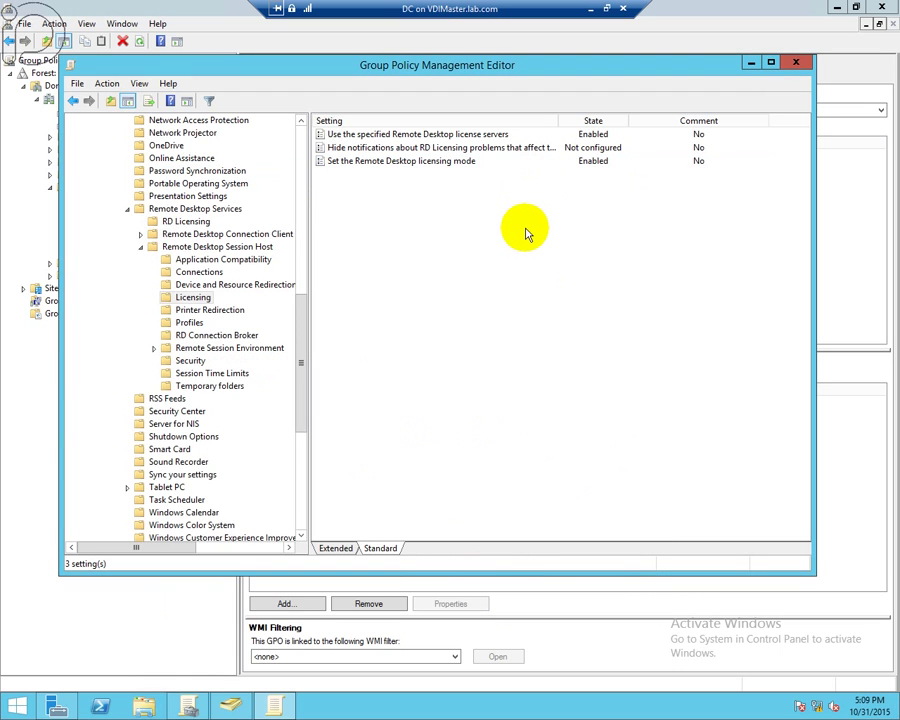
key("Up")
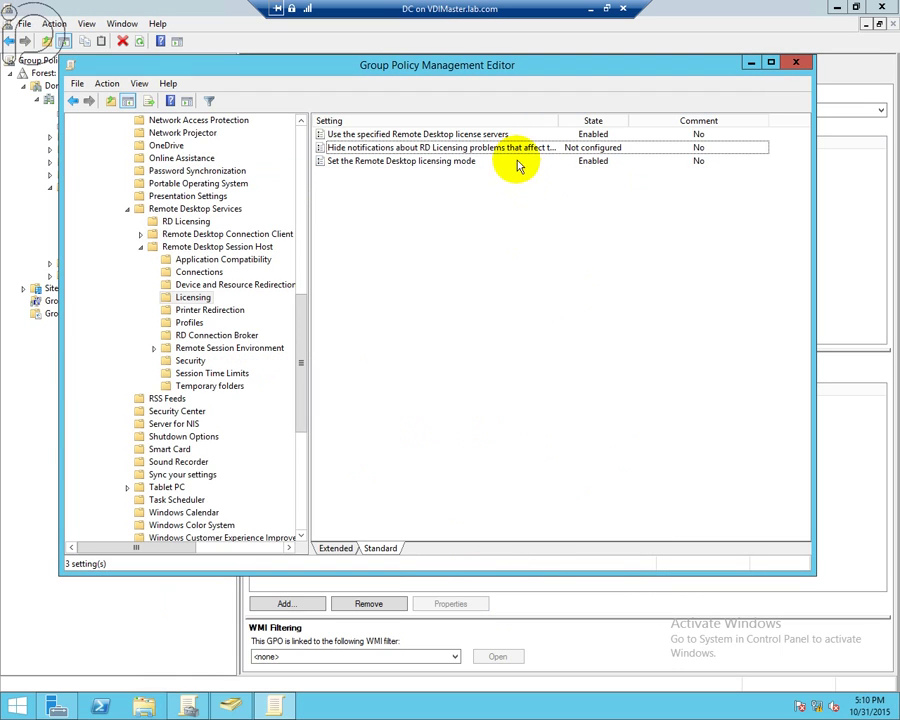
double_click(518, 152)
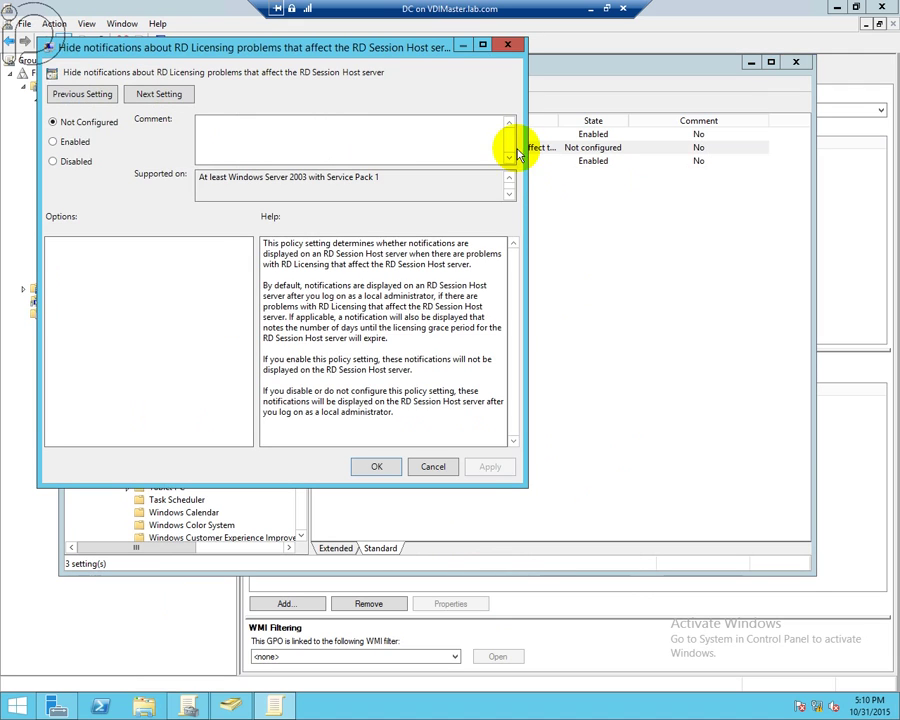
left_click(78, 145)
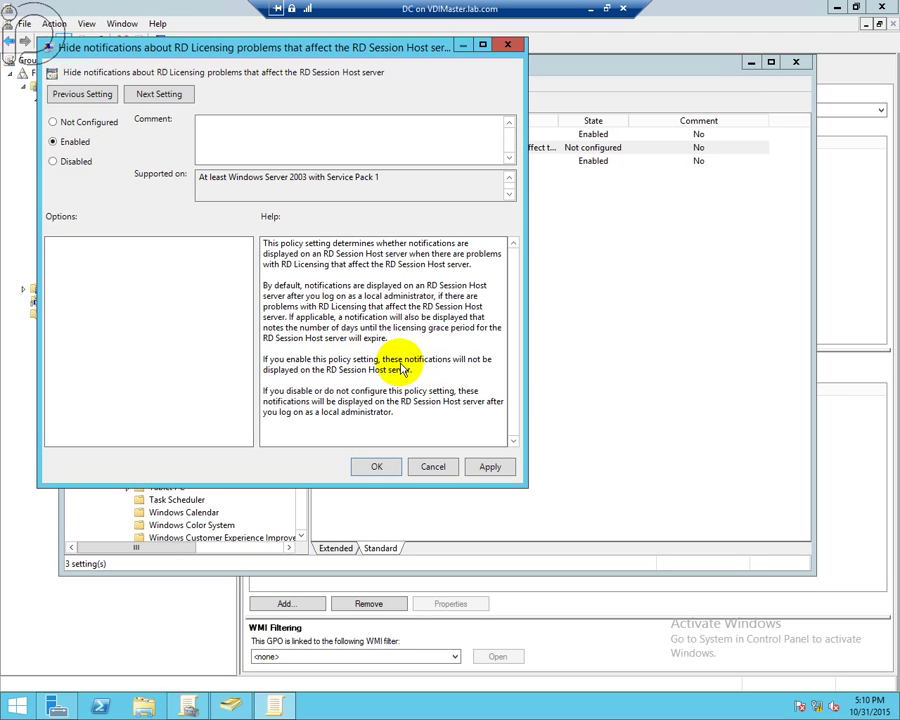
left_click(76, 172)
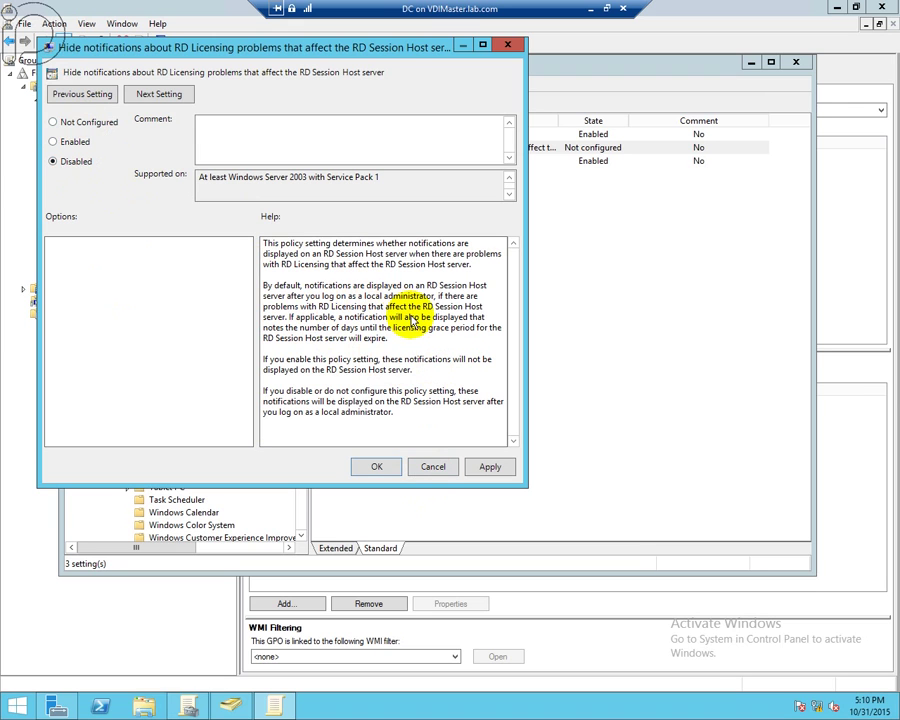
left_click(434, 467)
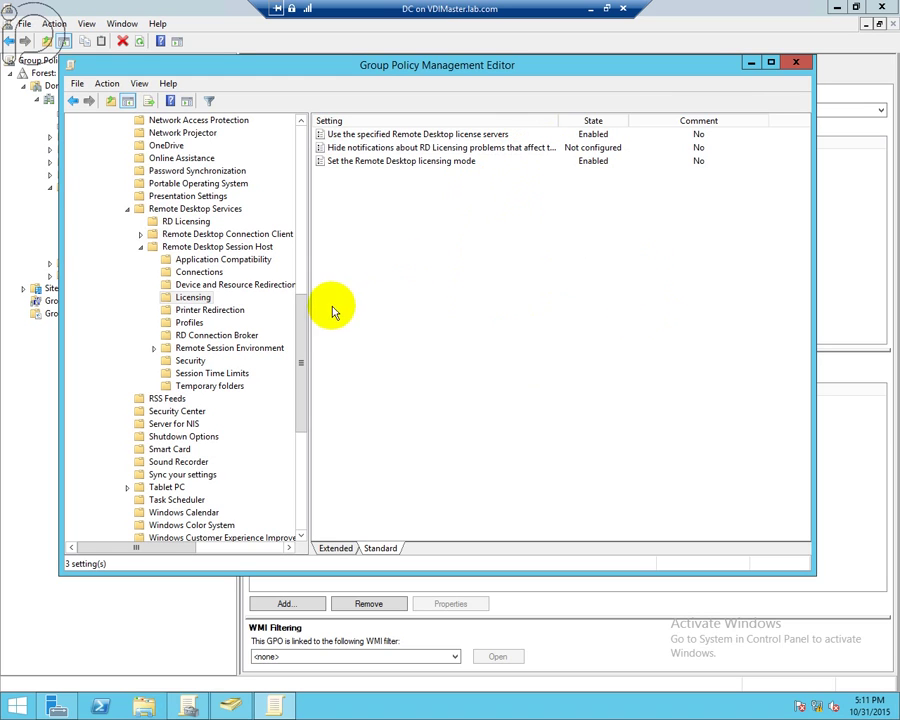
left_click(795, 62)
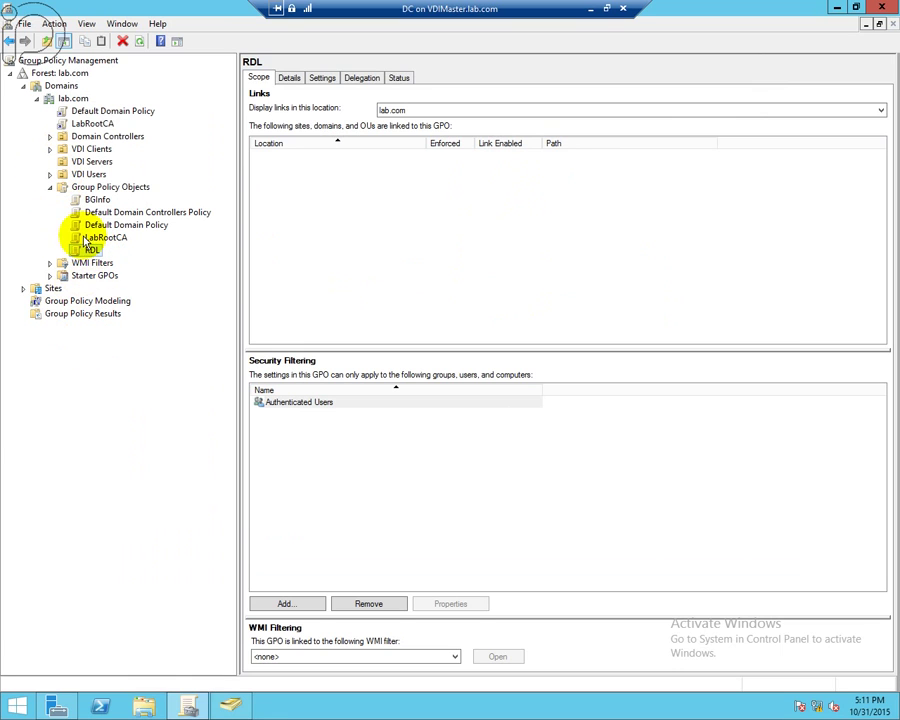
- Link the RDL GPO to the VDI Servers OU, then return to the host's Hyper-V Manager
left_click_drag(90, 249, 104, 166)
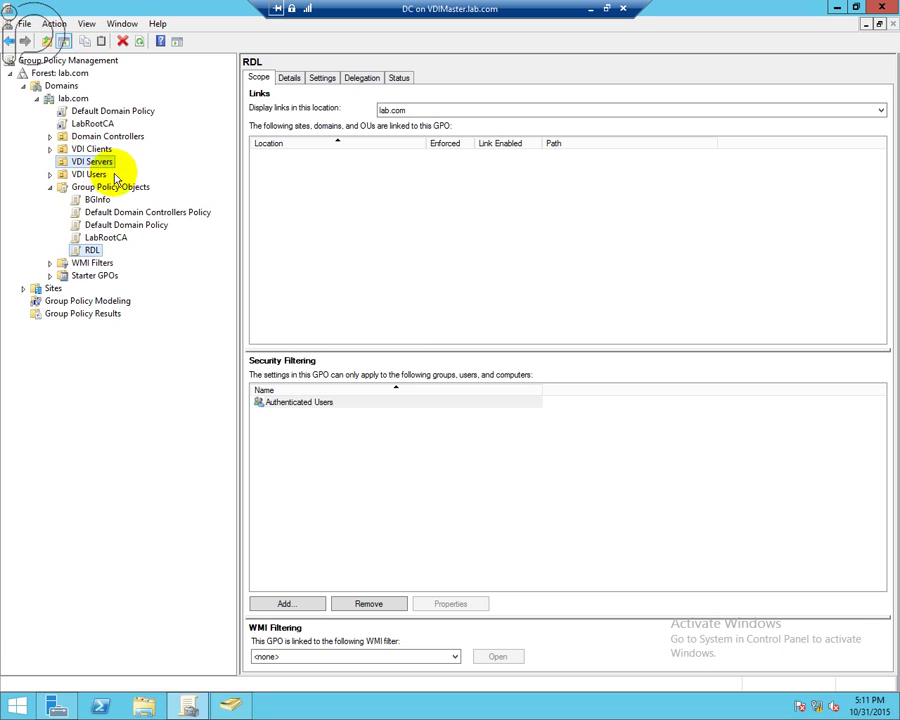
left_click(507, 390)
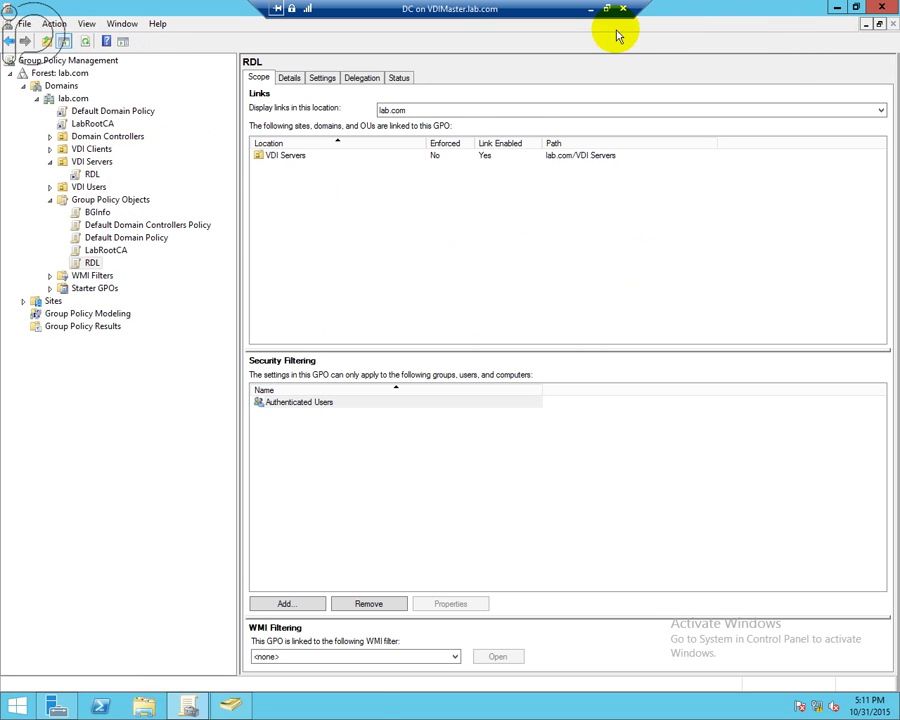
left_click(590, 9)
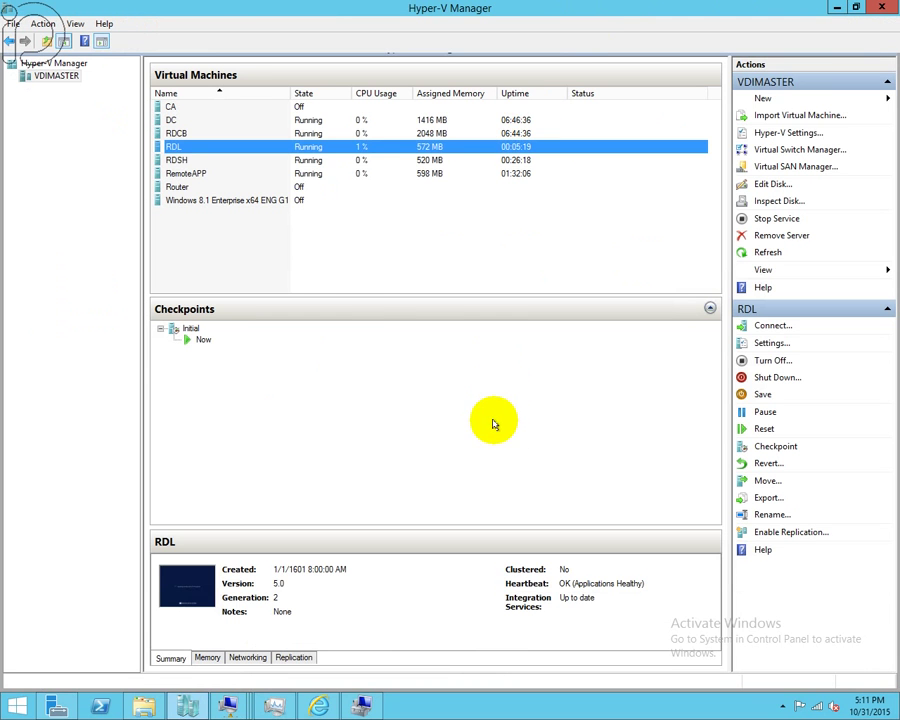
left_click(316, 269)
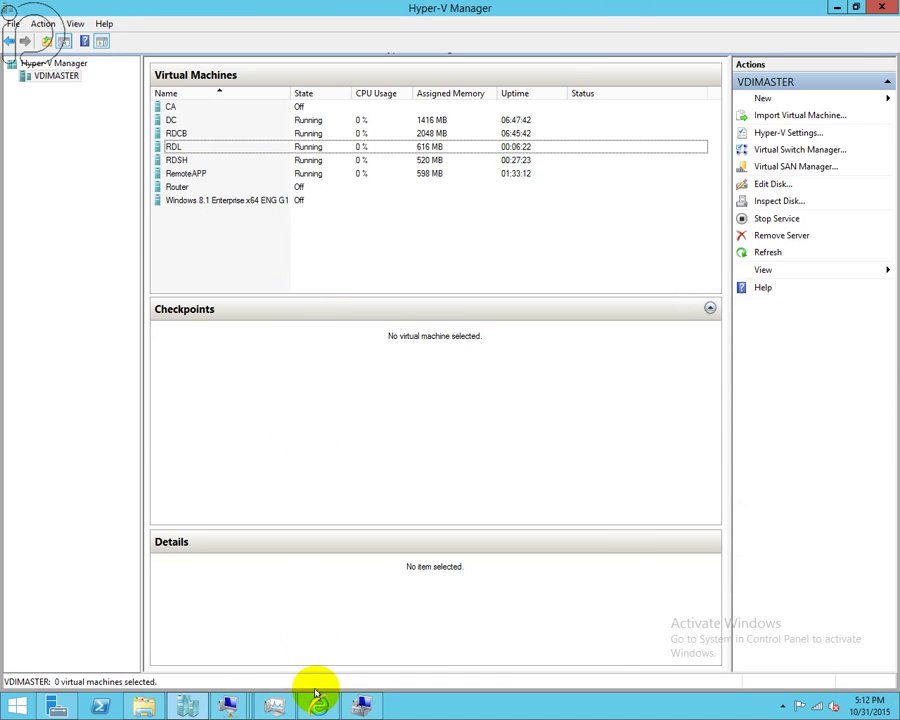
- Sign in to the RDL console as RDL\Administrator with the administrator password
mouse_move(227, 705)
left_click(568, 627)
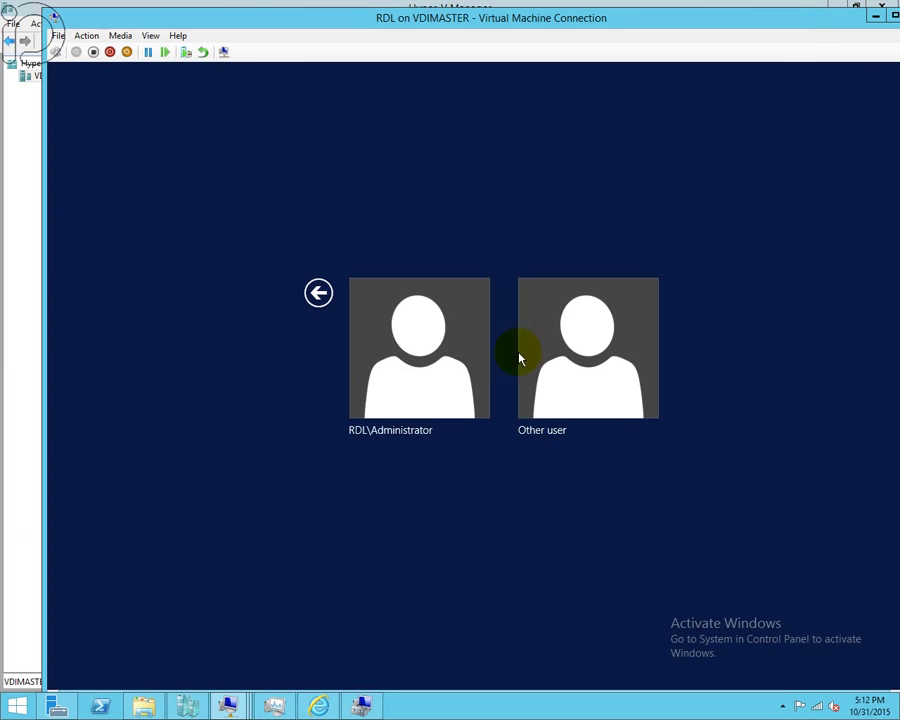
left_click(430, 375)
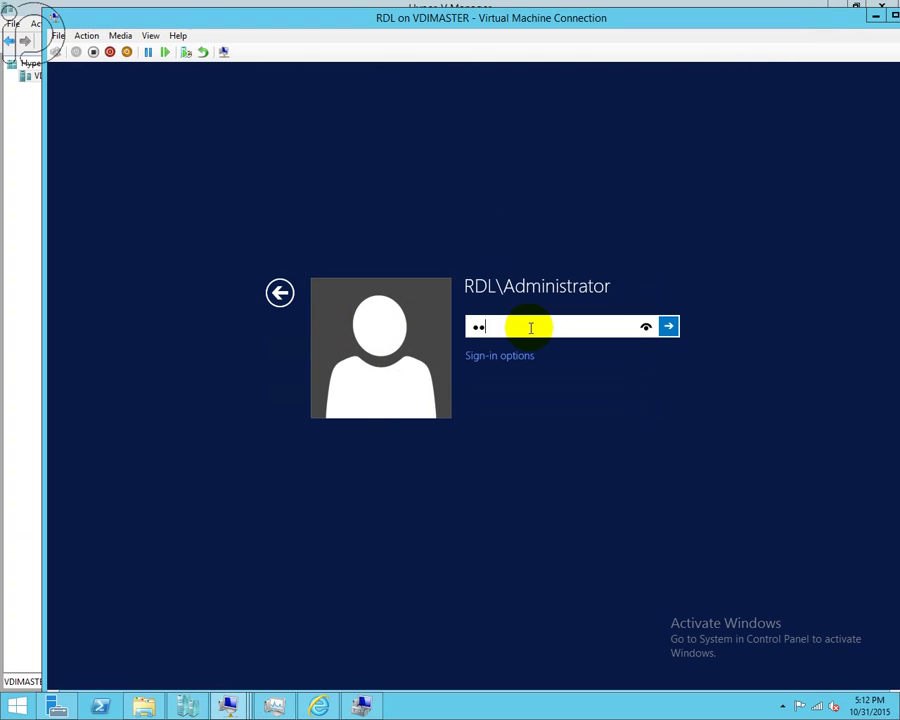
key("Return")
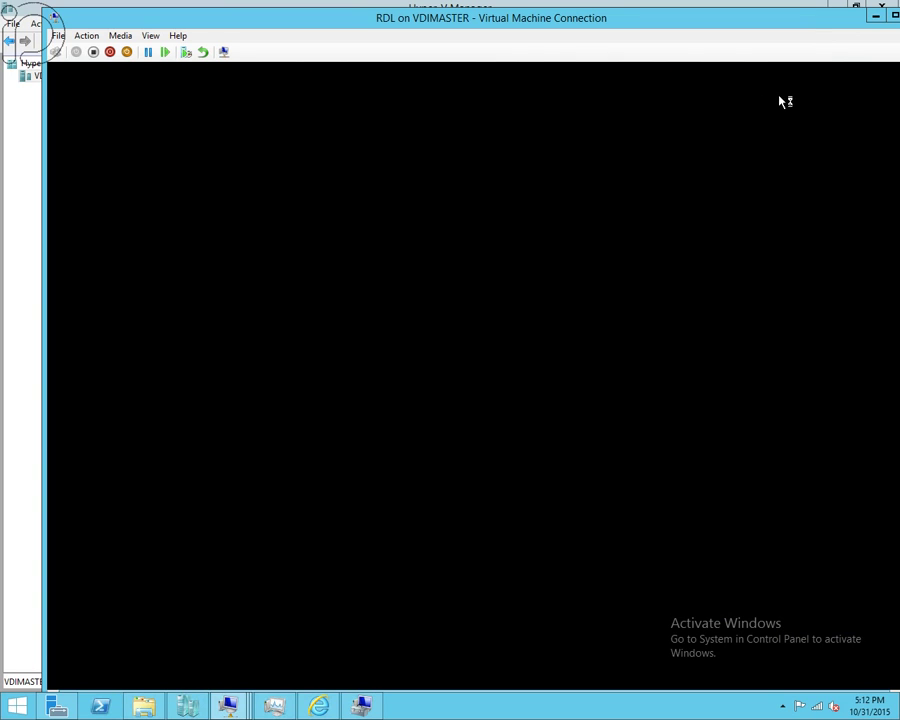
- Maximize the RDL connection window to full screen and let Server Manager load
left_click(810, 57)
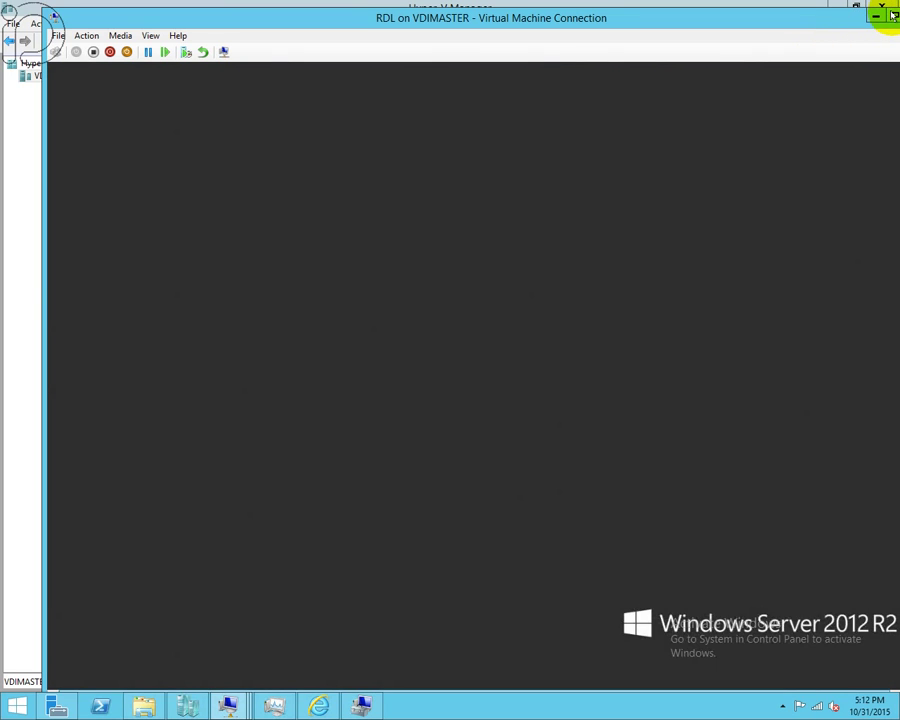
left_click(890, 16)
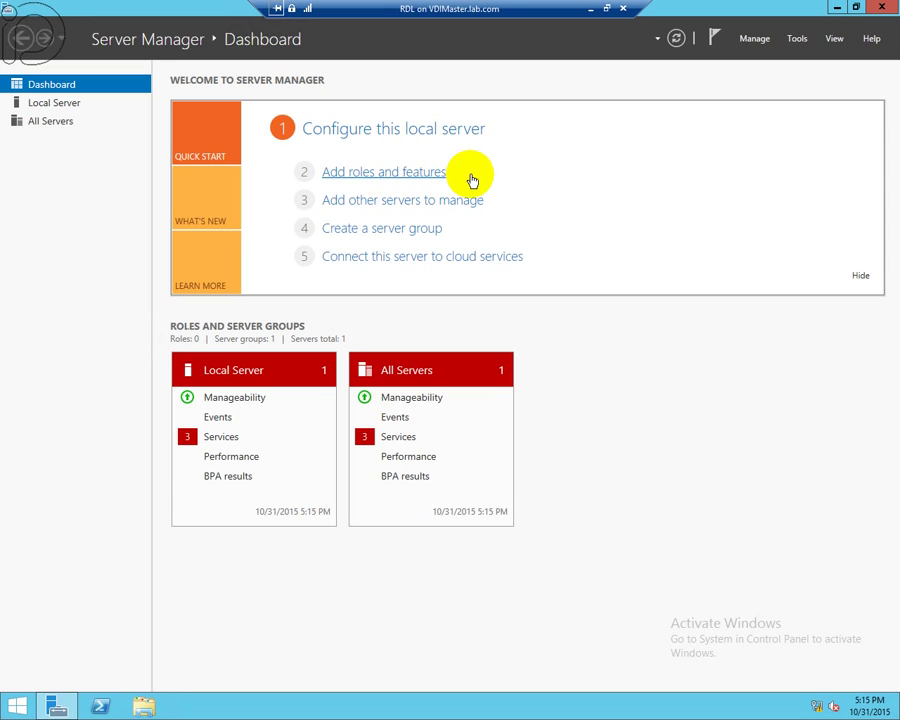
- Start a role-based installation on RDL.lab.com and select the Remote Desktop Services role
left_click(466, 177)
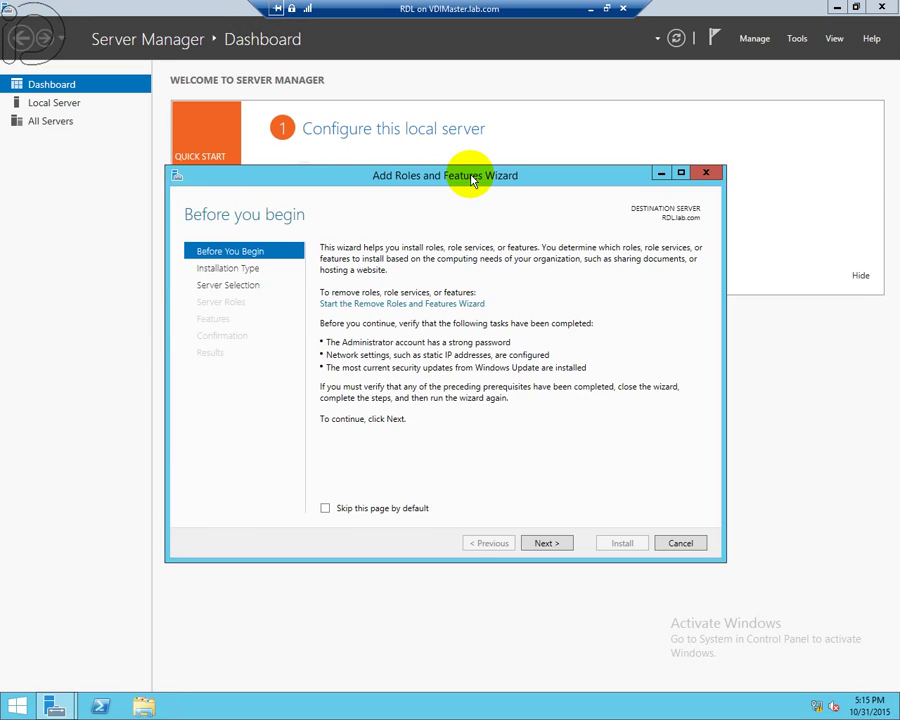
left_click(546, 547)
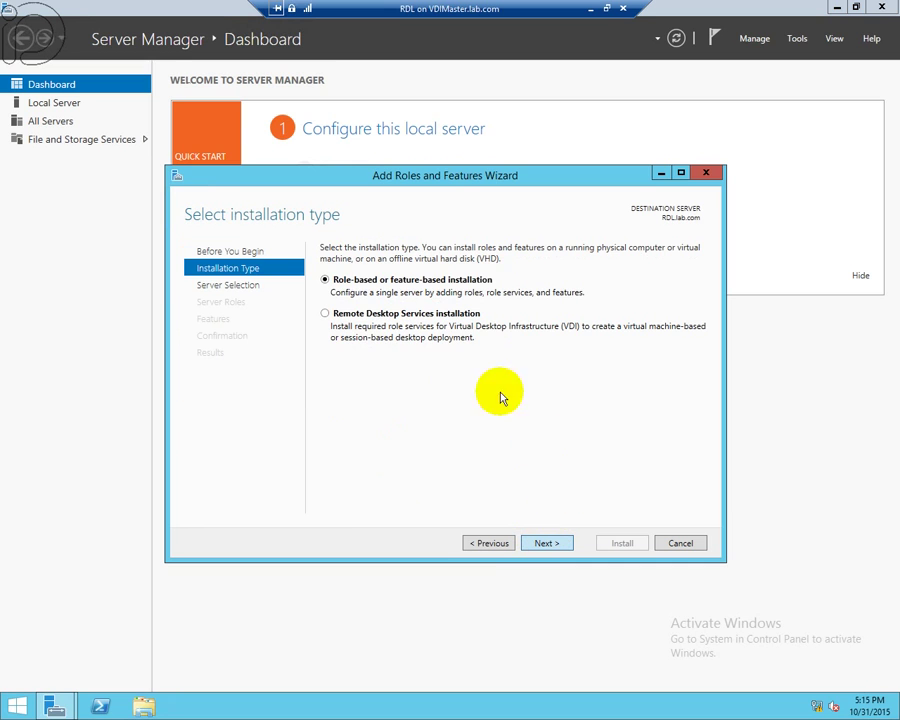
key("Return")
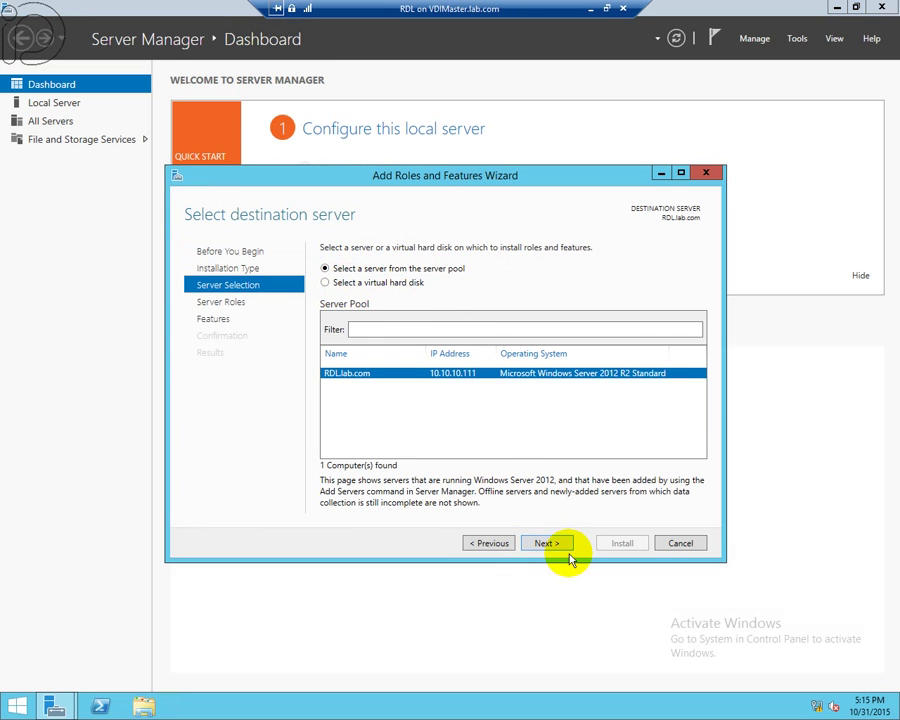
left_click(563, 549)
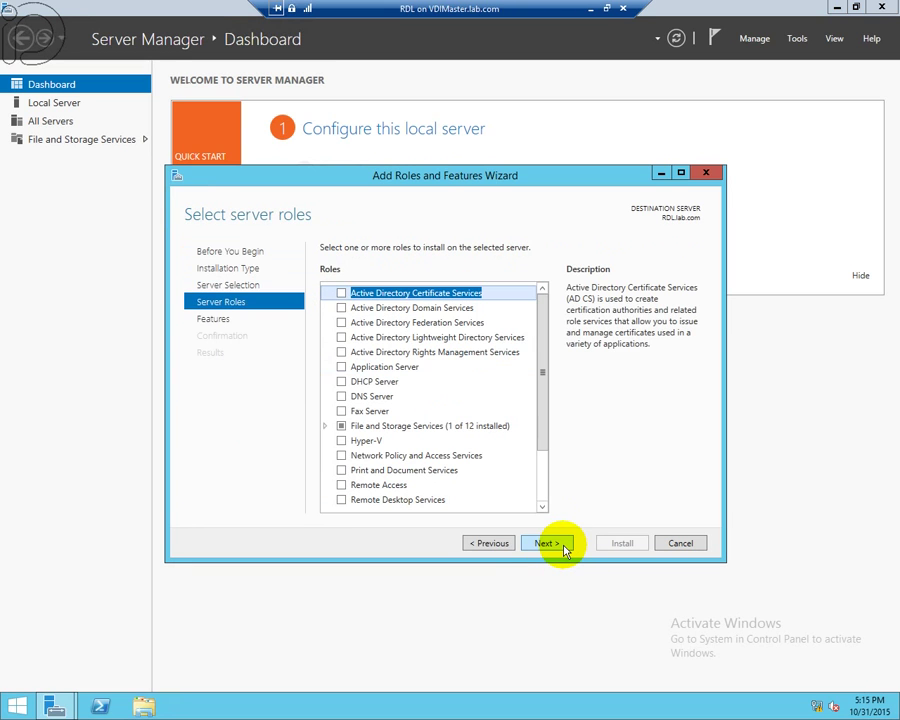
scroll(540, 487, "down", 2)
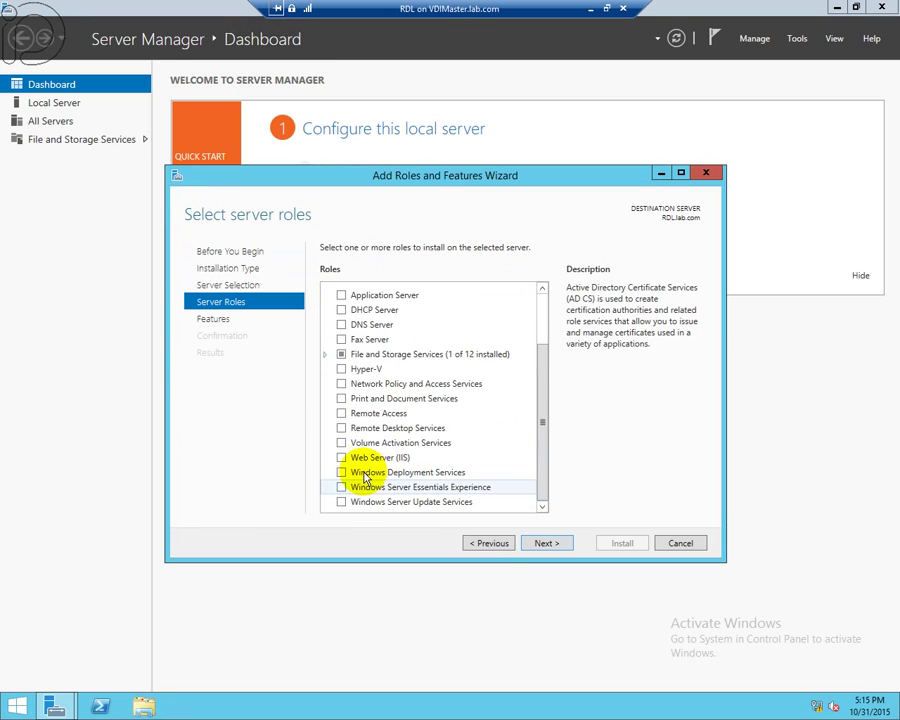
left_click(353, 429)
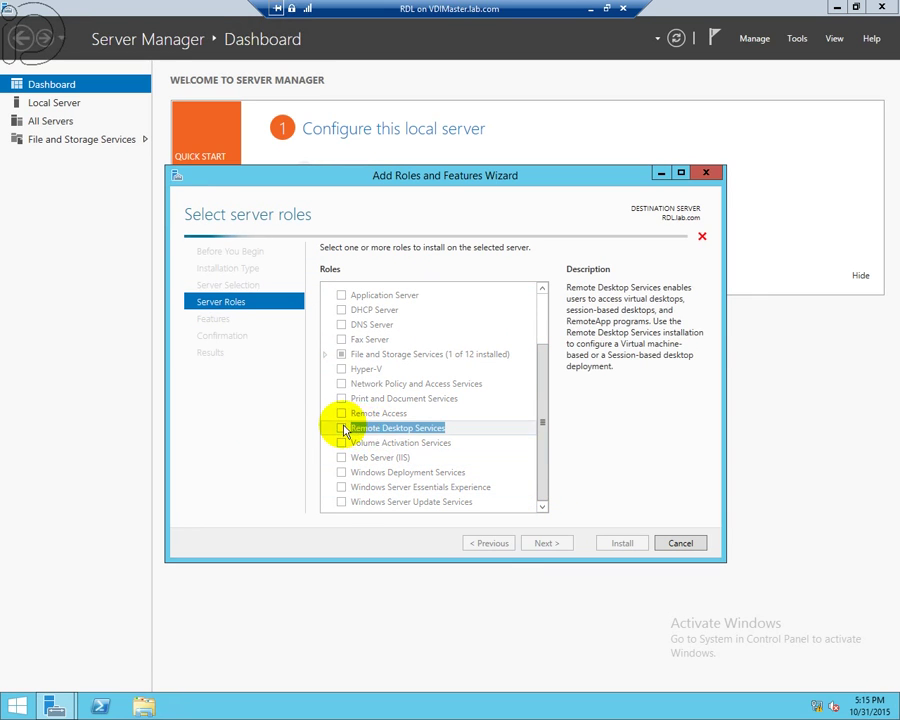
- Add the Remote Desktop Licensing role service with its management tools and begin installing
left_click(547, 543)
left_click(547, 543)
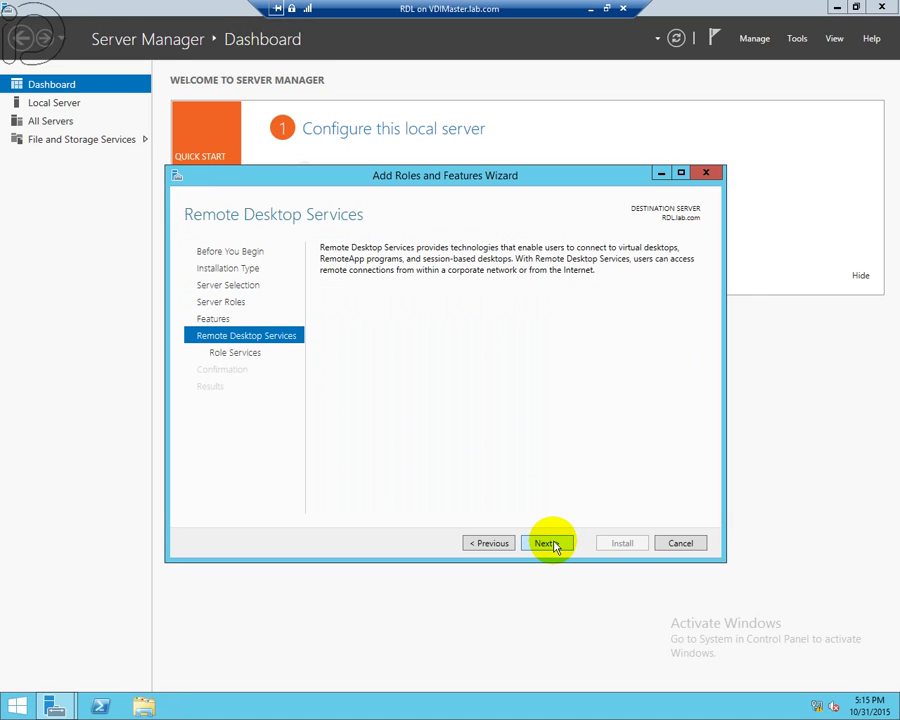
left_click(547, 543)
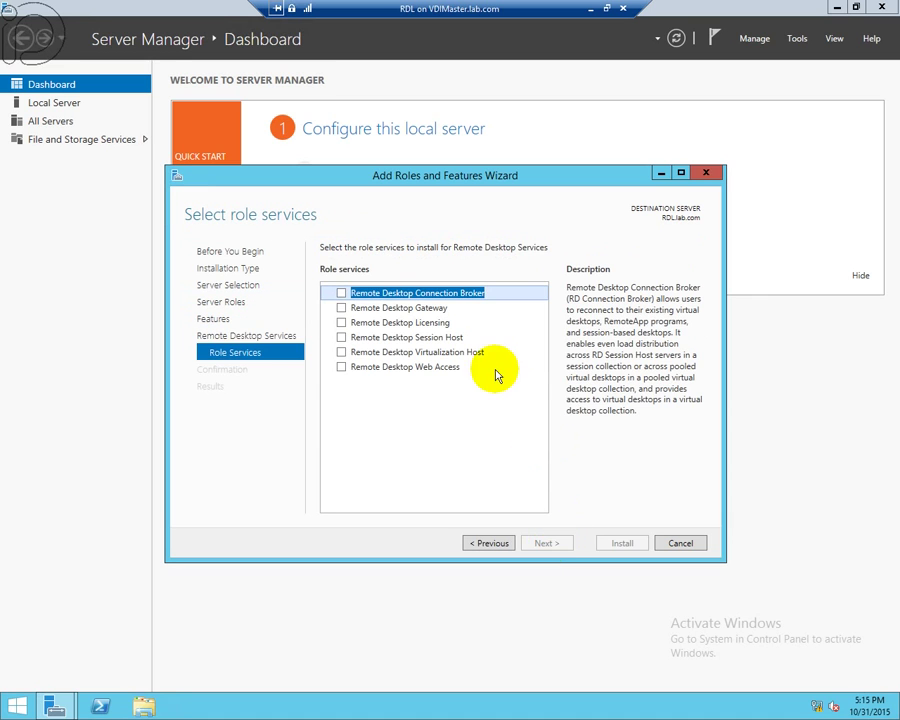
left_click(341, 324)
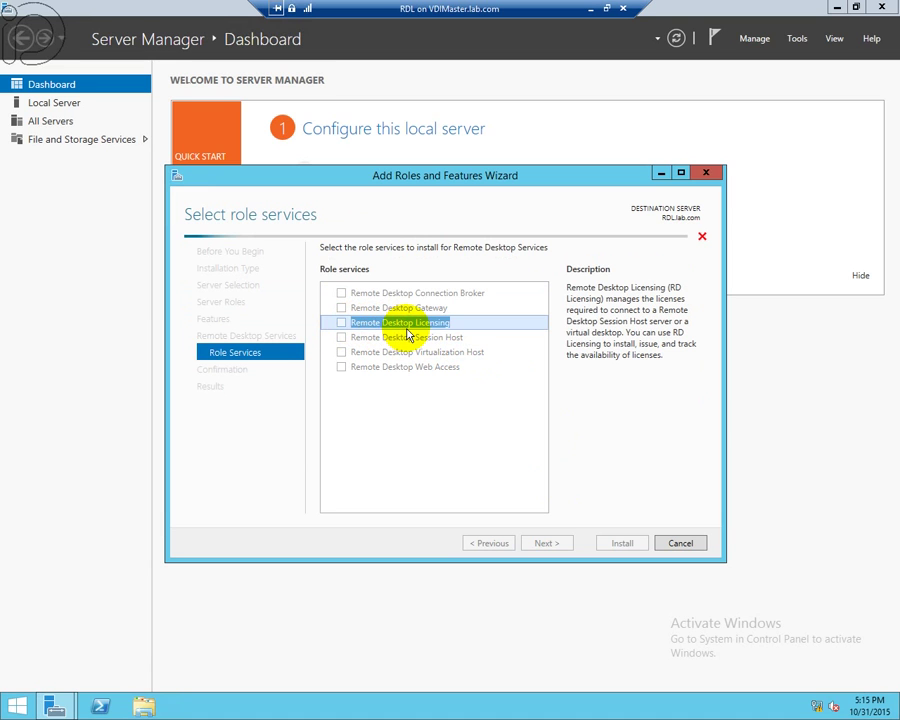
left_click(488, 487)
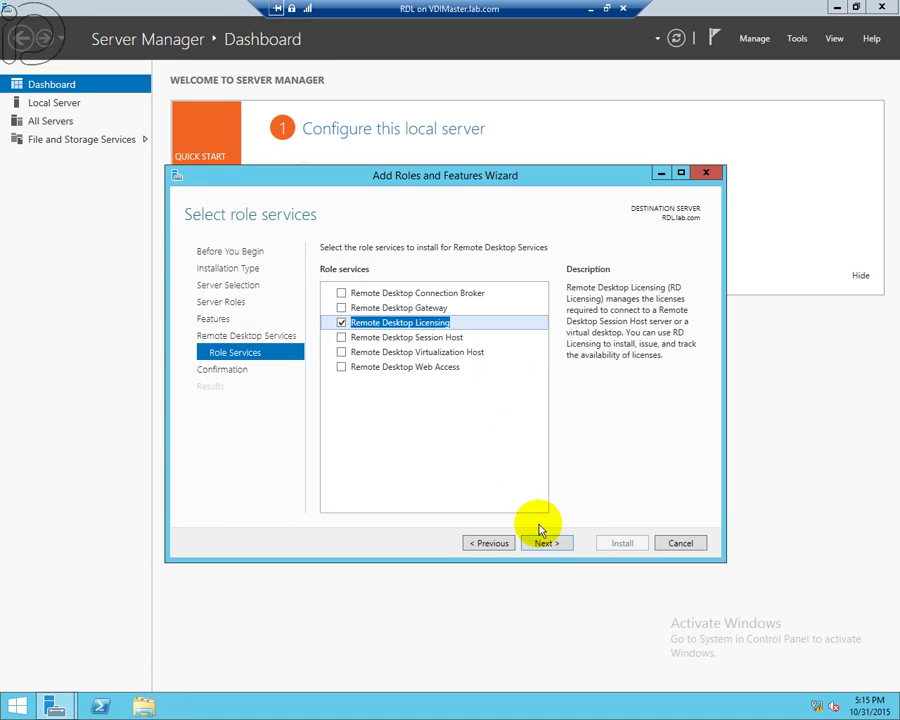
left_click(549, 544)
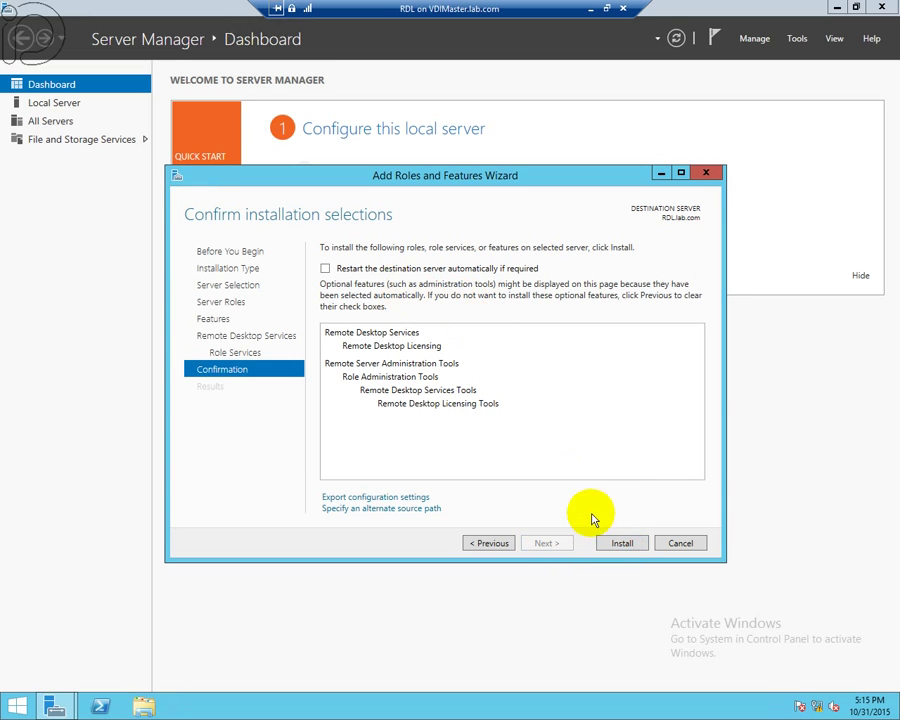
left_click(620, 542)
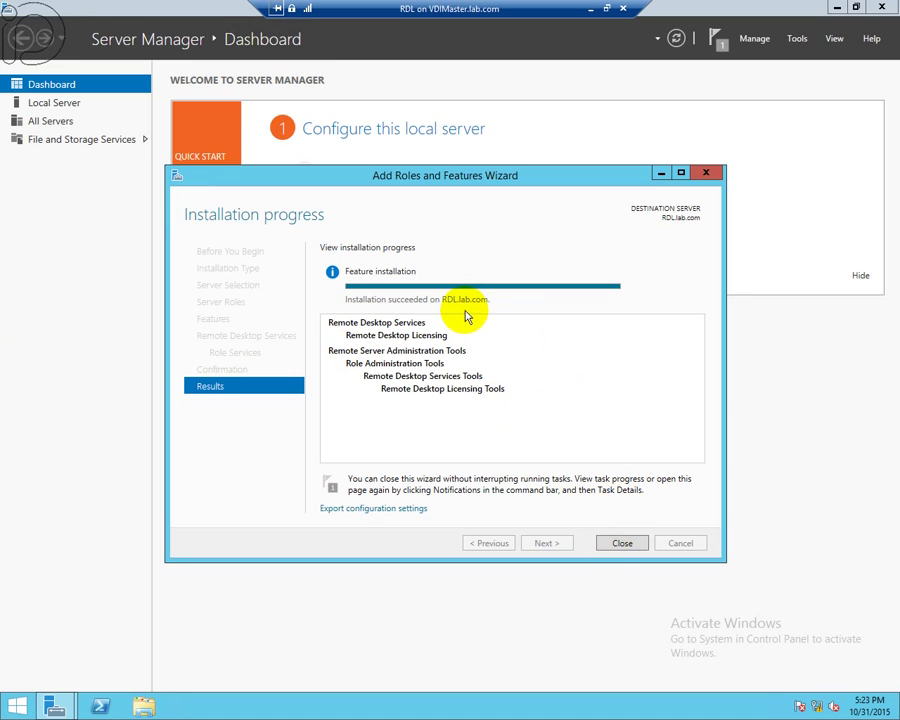
- Close the Add Roles and Features Wizard once Remote Desktop Licensing installs successfully
left_click(619, 546)
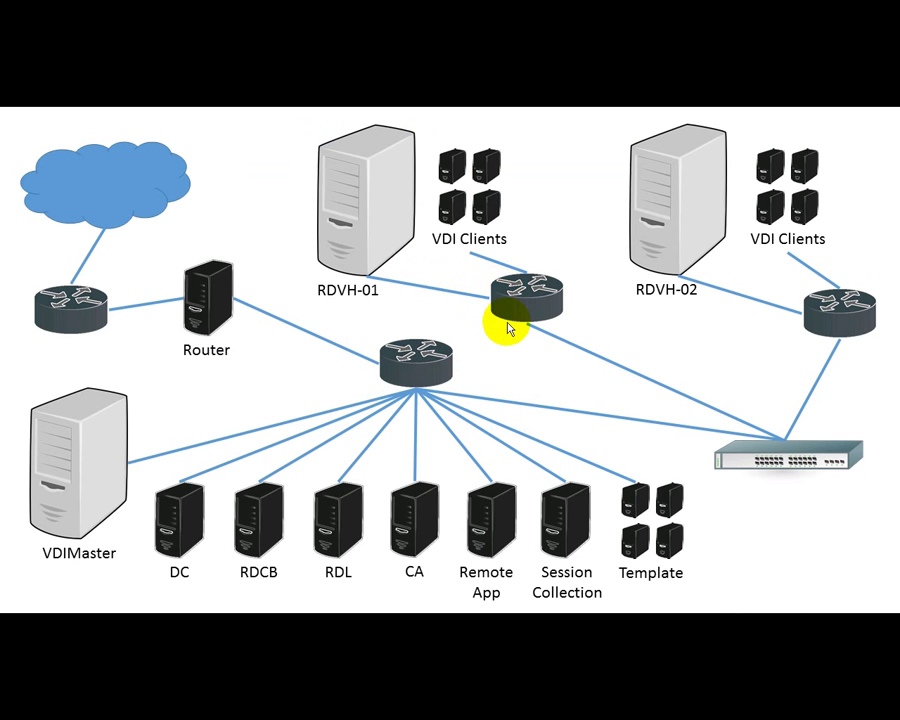
- Leave the slideshow, then view and close the RDL Warning screenshot about the unconfigured licensing mode
key("Escape")
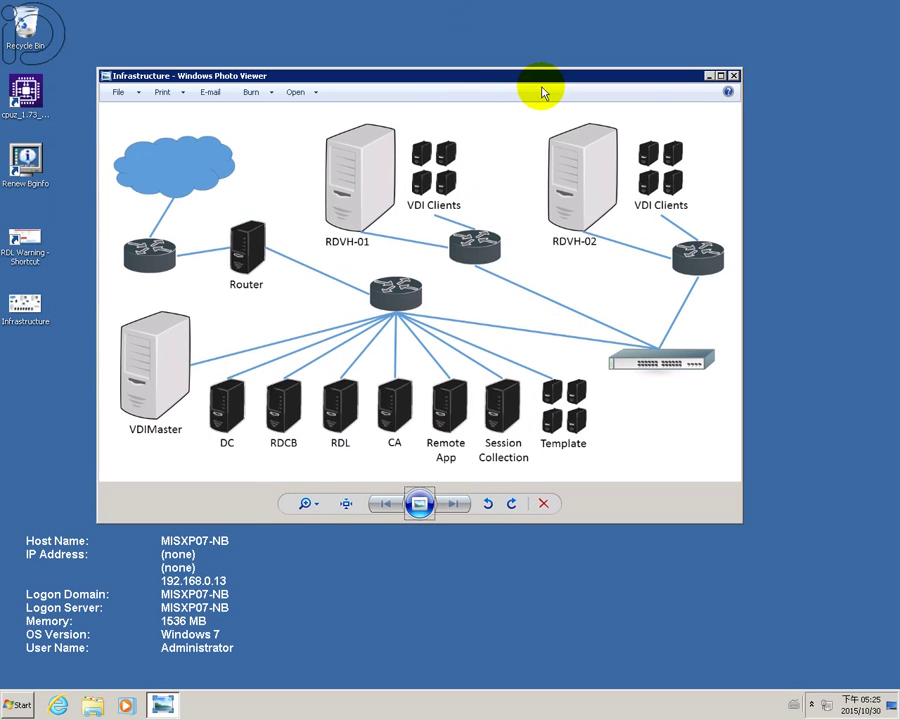
double_click(22, 243)
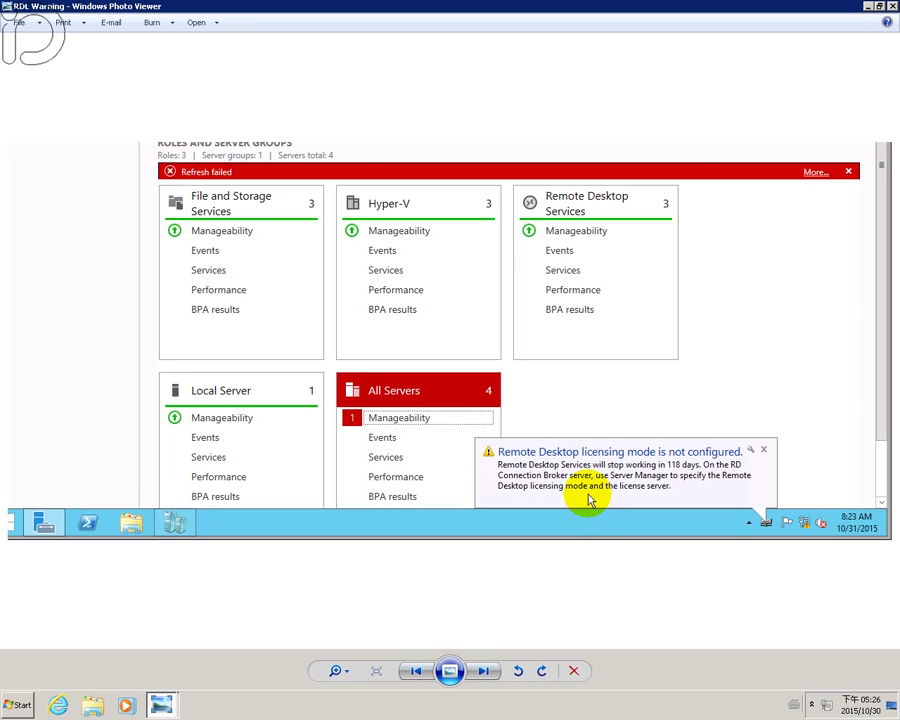
left_click(893, 7)
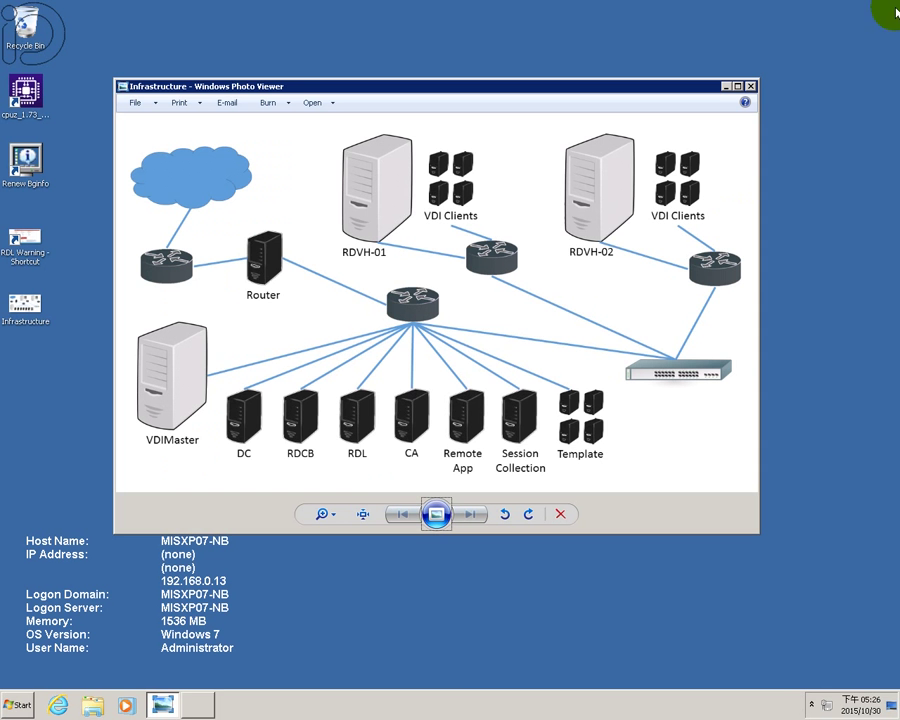
- Refresh the dashboard, review RDL's three stopped services, then show the full Apps list
left_click(437, 515)
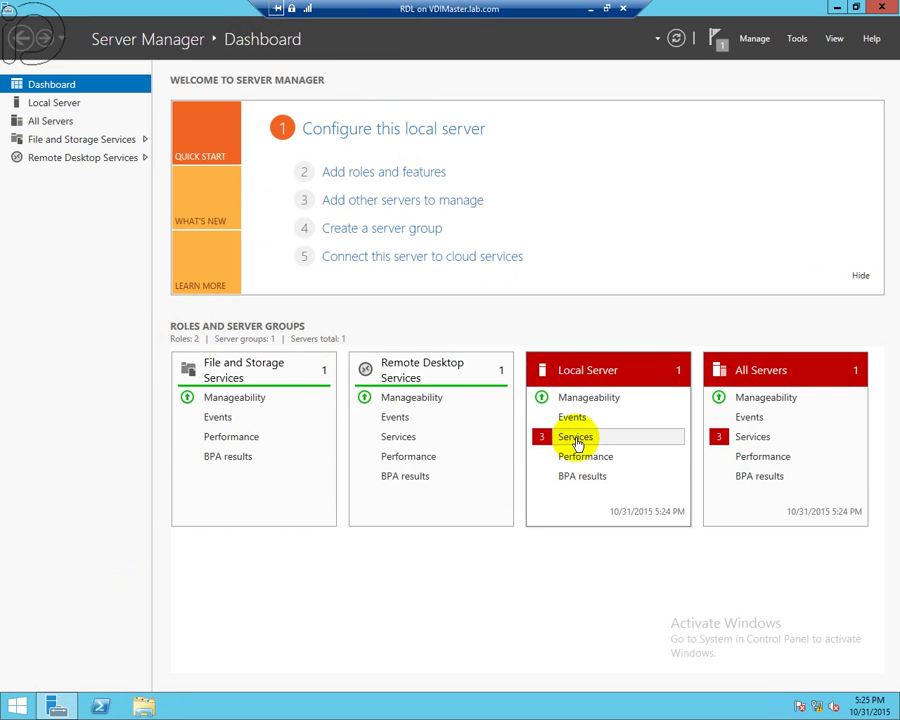
left_click(677, 40)
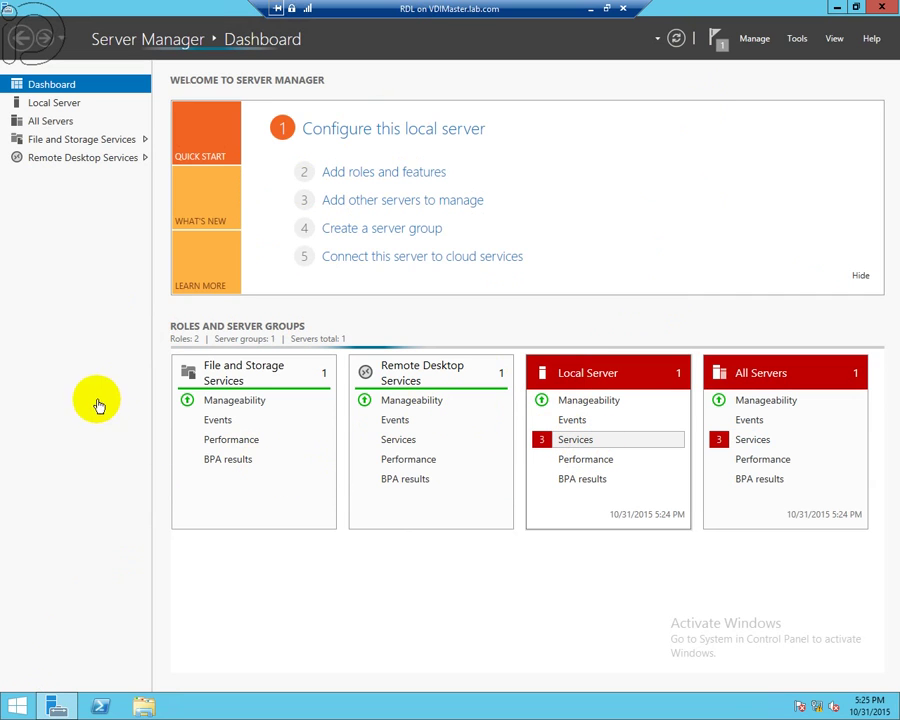
left_click(584, 441)
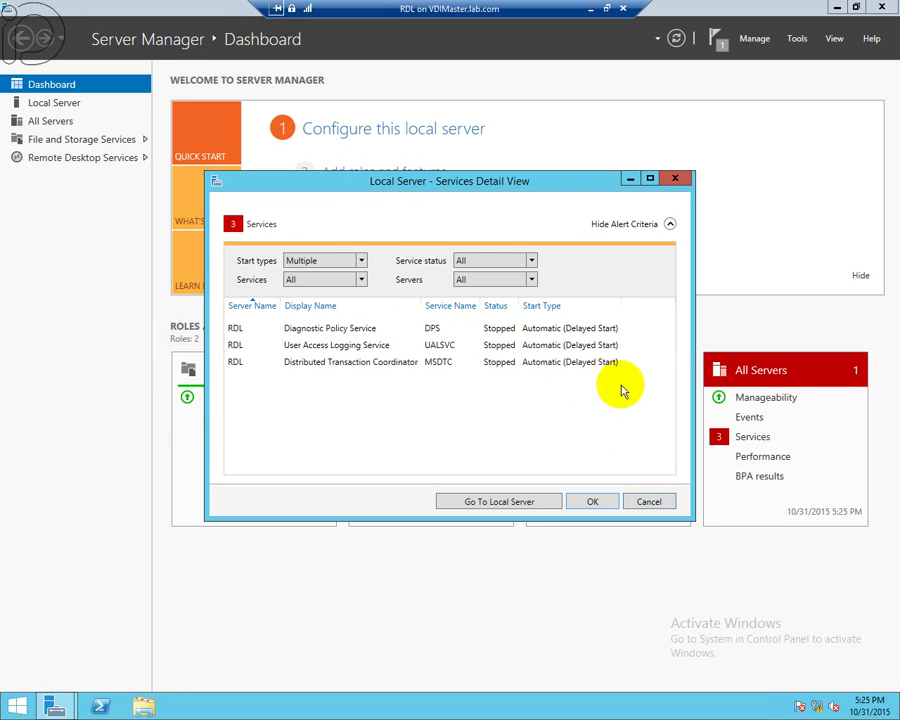
left_click(662, 501)
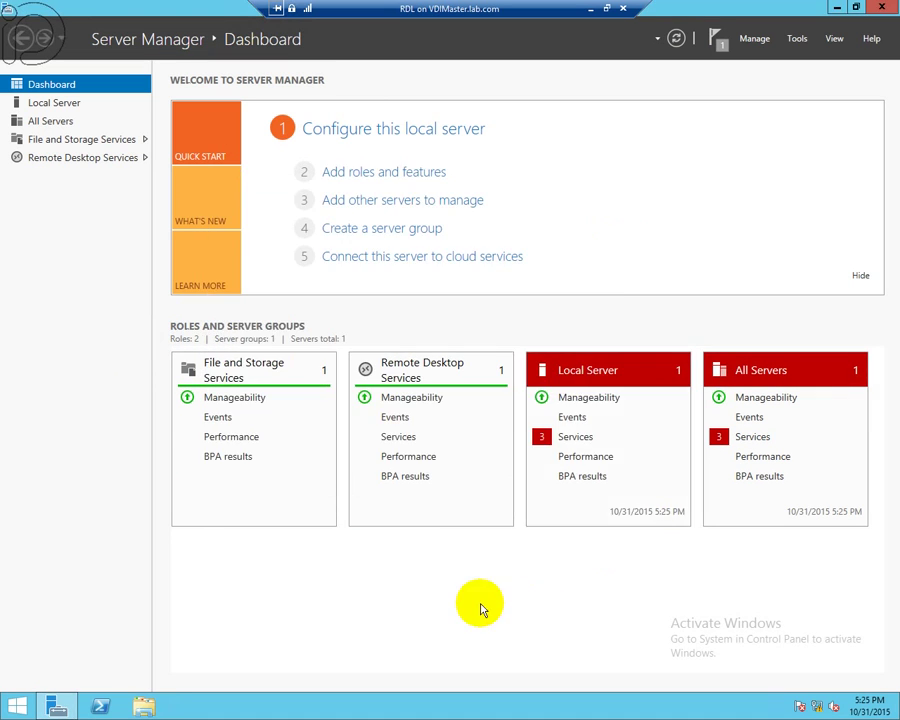
left_click(12, 704)
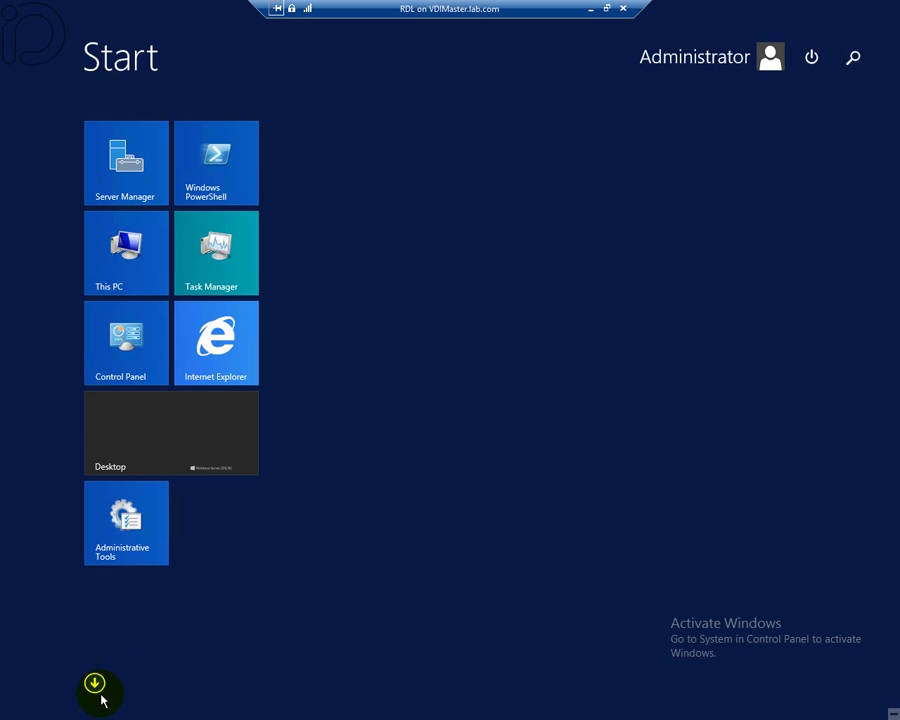
left_click(94, 683)
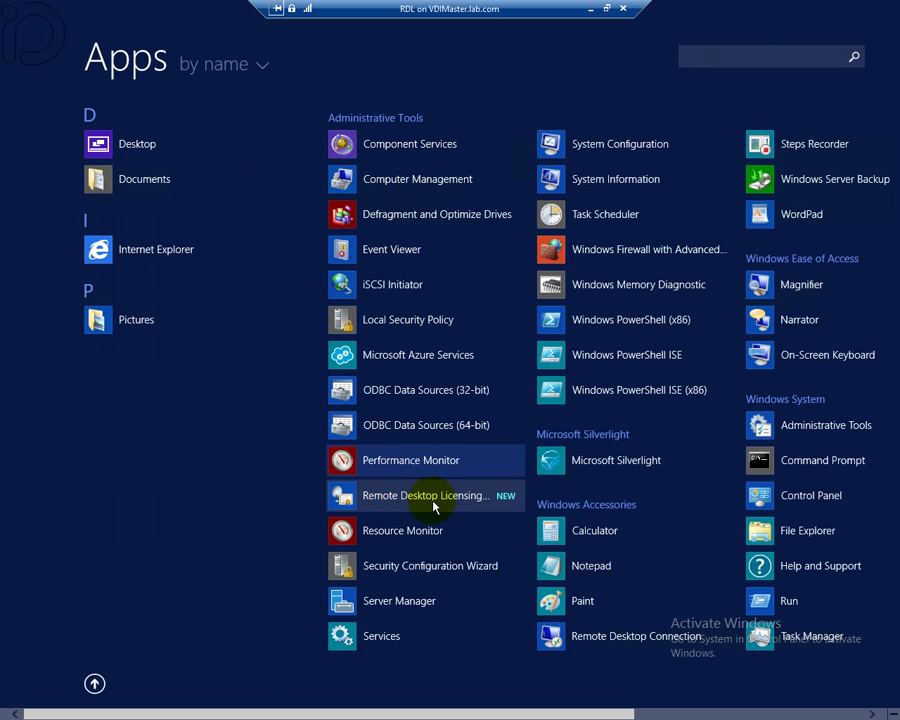
- In RD Licensing Manager, view RDL's Windows 2000 Server licence and start the Activate Server Wizard for RDL
left_click(434, 500)
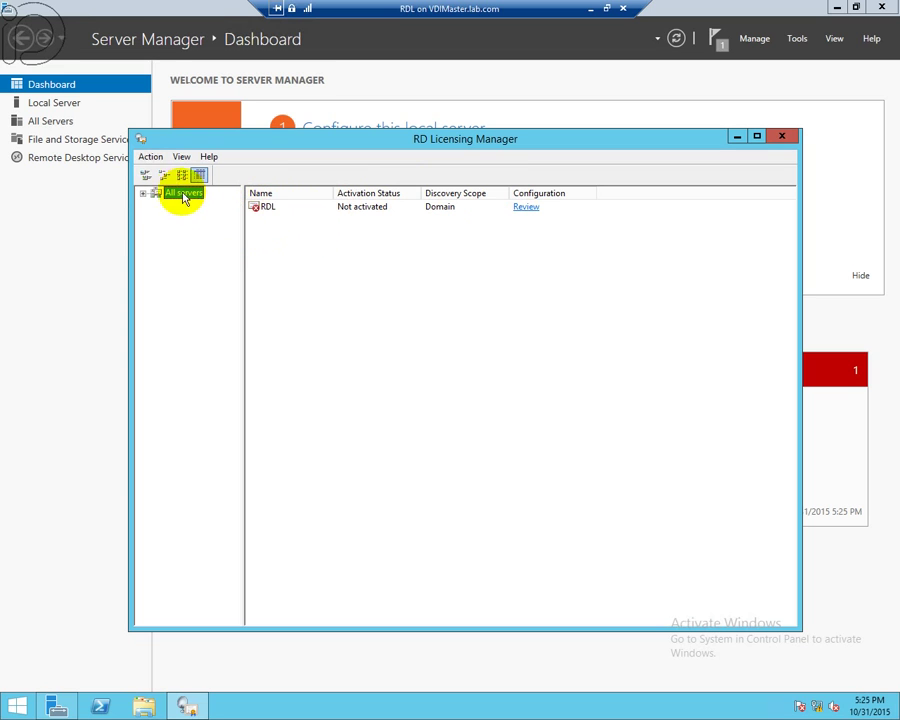
left_click(144, 194)
left_click(182, 206)
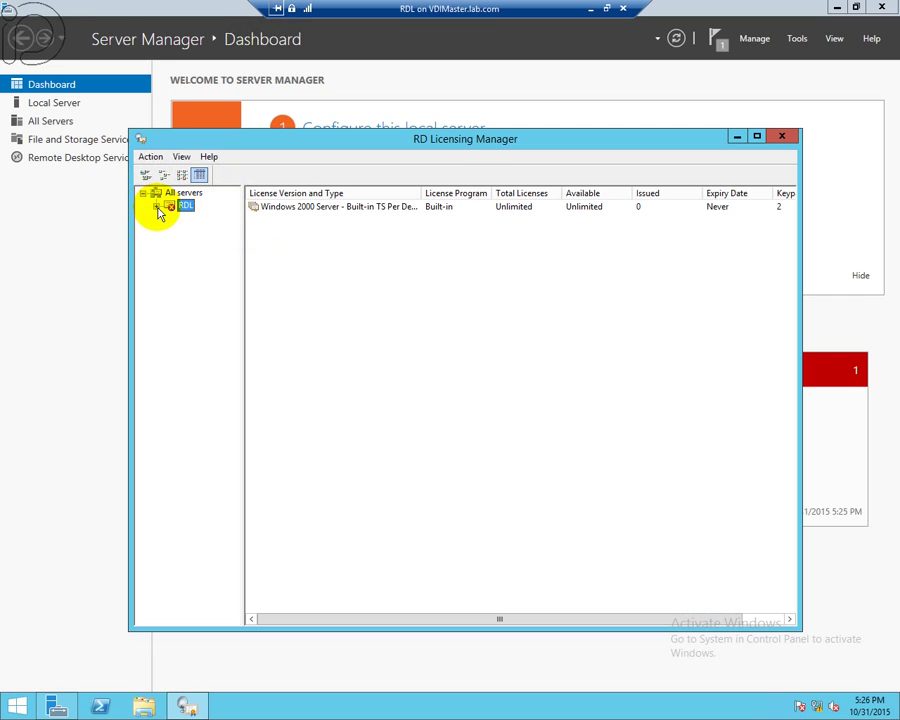
left_click(156, 206)
left_click_drag(420, 194, 461, 194)
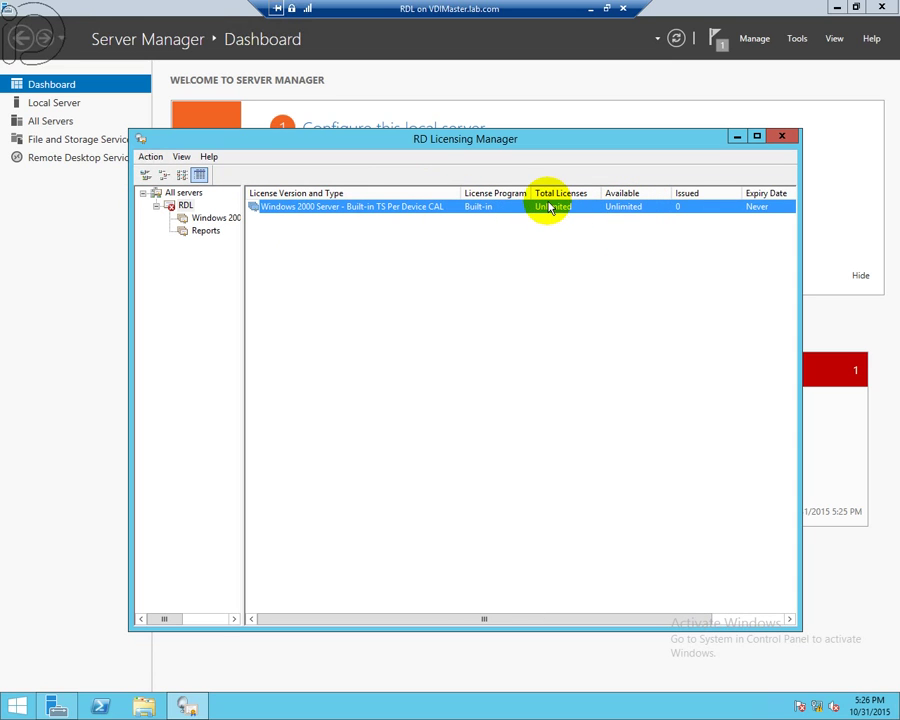
left_click(307, 213, "ctrl")
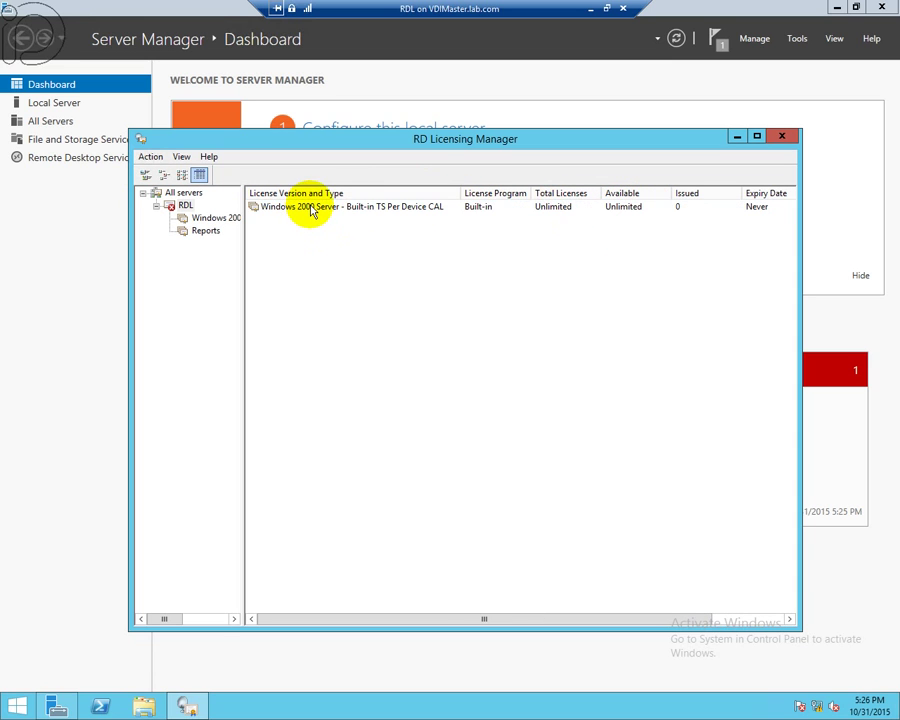
right_click(186, 208)
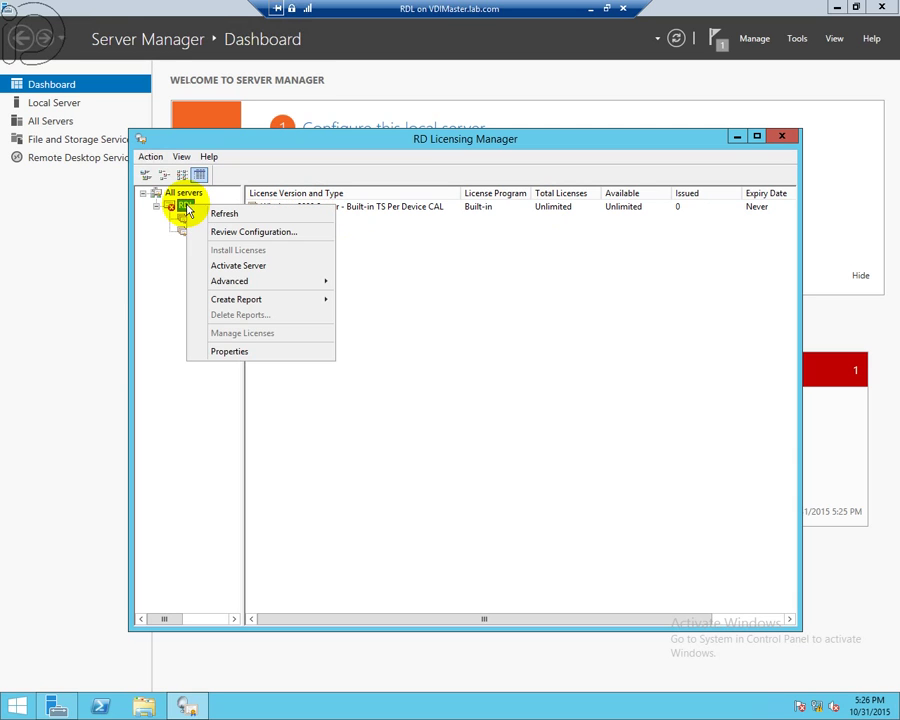
left_click(207, 265)
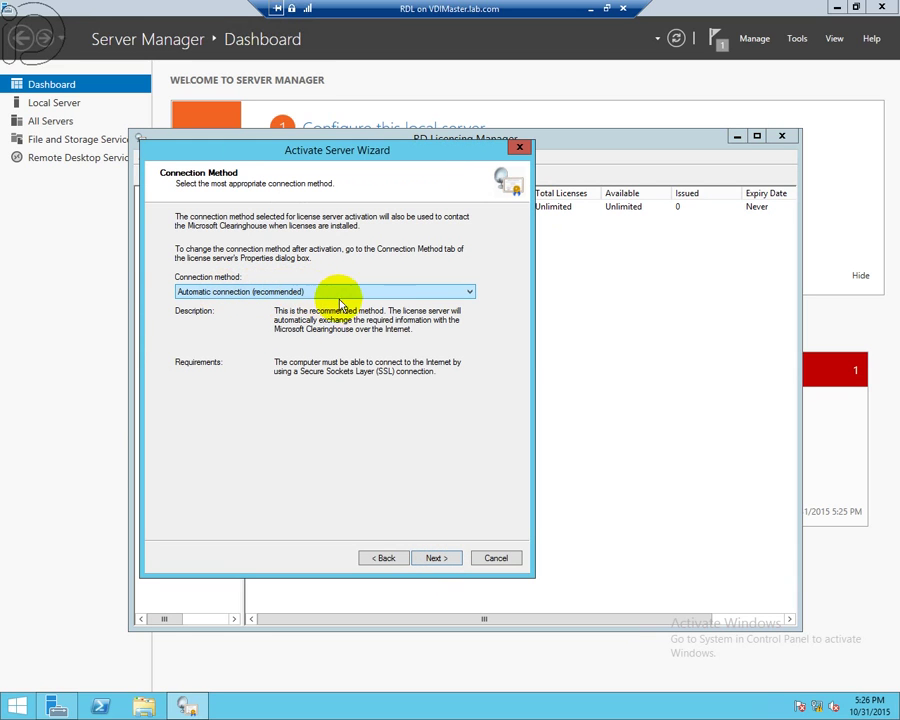
- Attempt automatic activation, dismiss the Clearinghouse error, and keep Automatic connection (recommended)
left_click(436, 558)
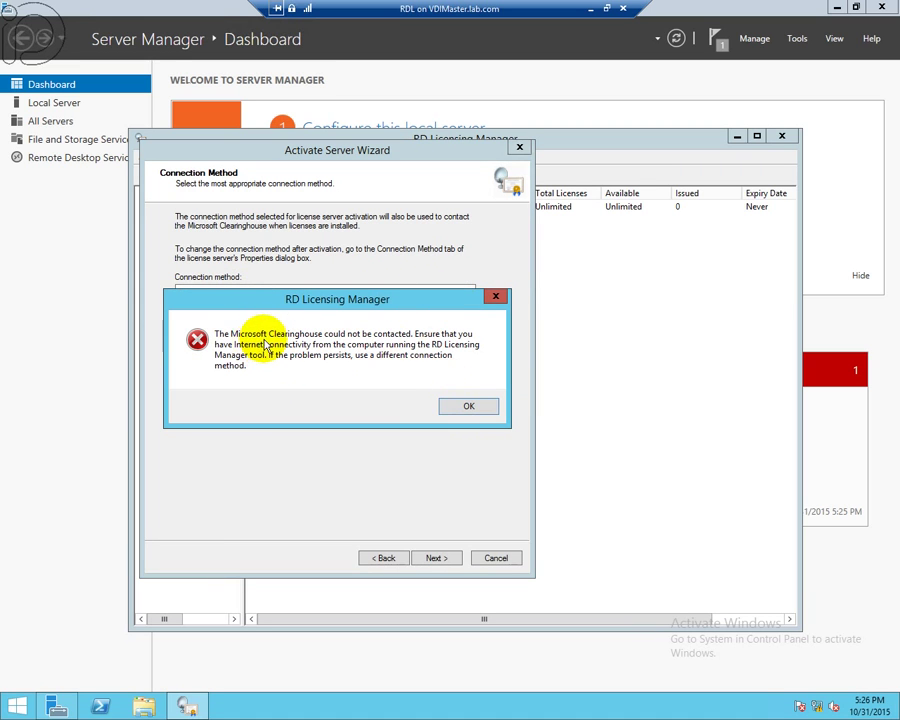
left_click(466, 408)
left_click(469, 291)
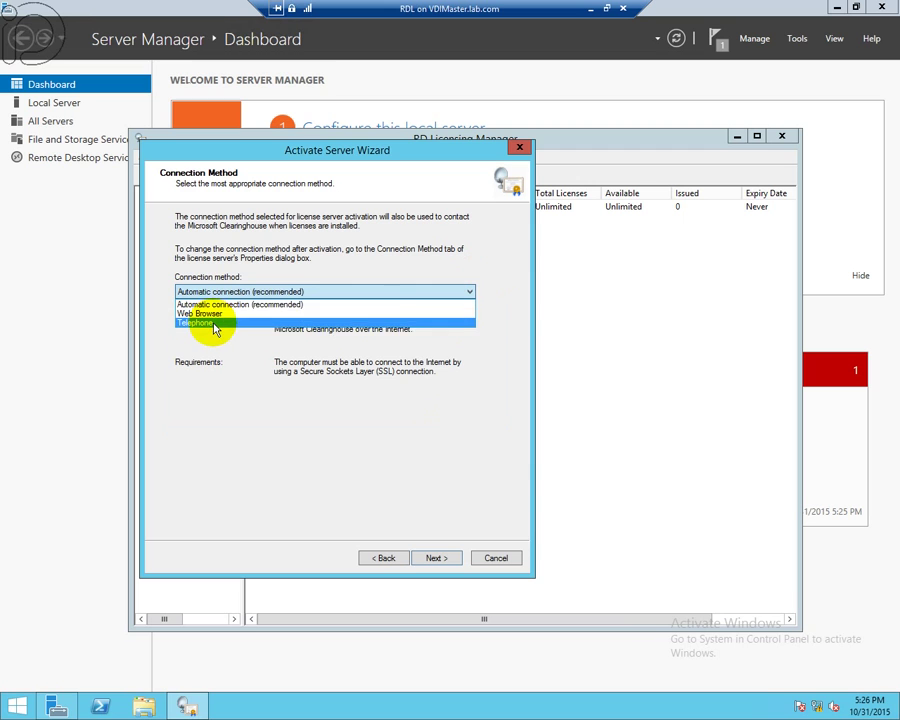
left_click(400, 299)
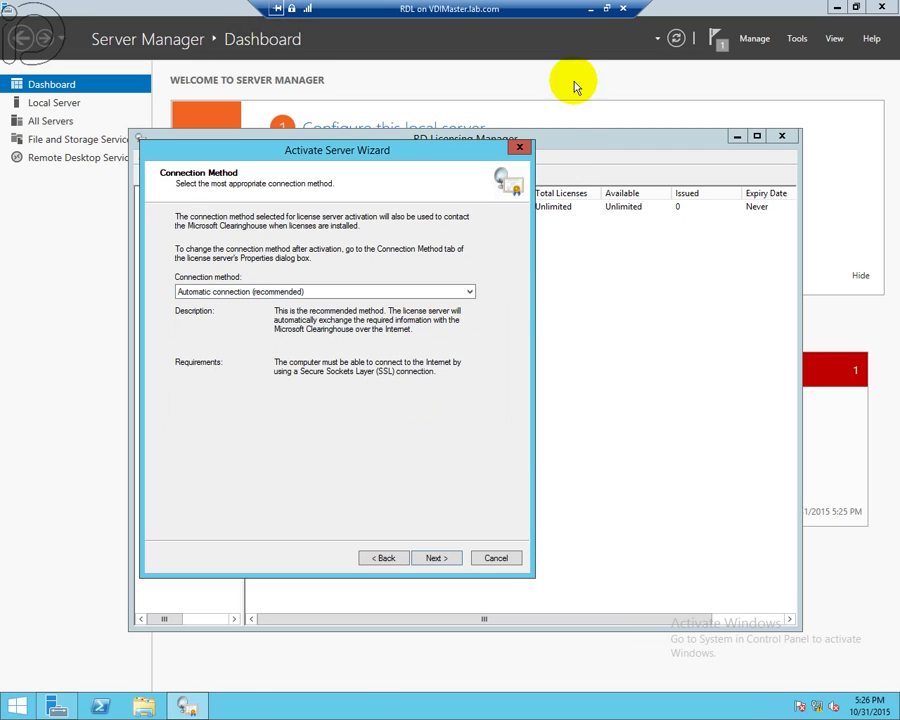
- Exit the full-screen session and open the RDL virtual machine's Settings
left_click(608, 9)
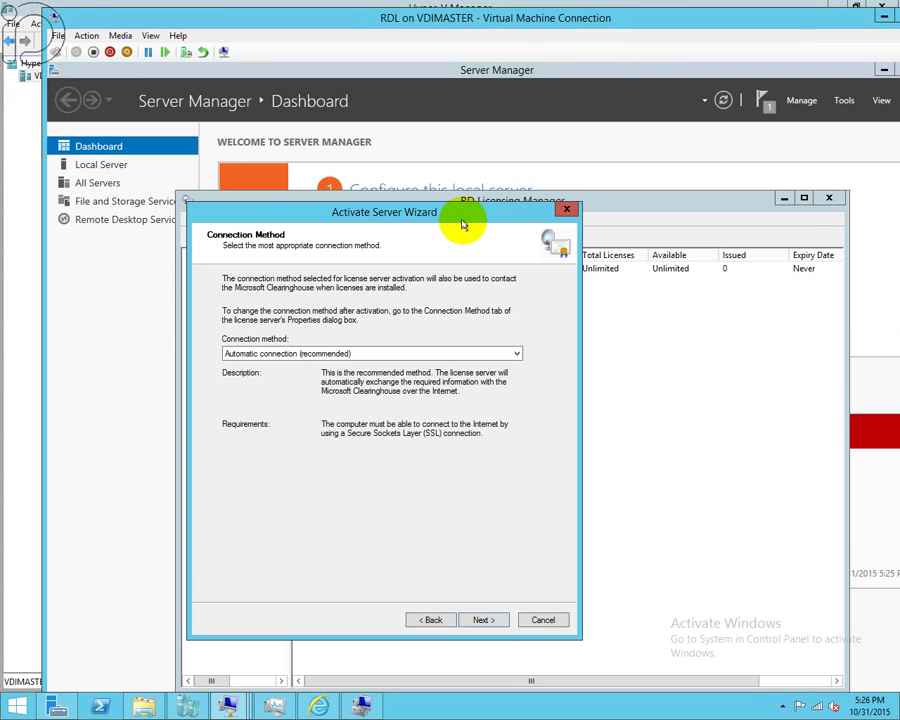
left_click(58, 37)
left_click(62, 51)
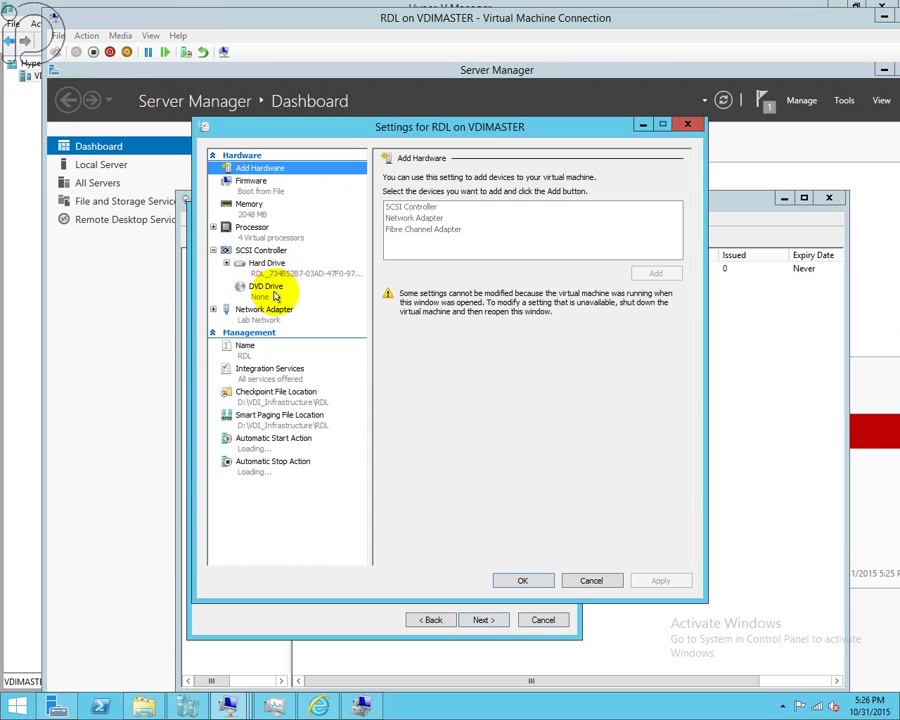
- Switch RDL's network adapter from Lab Network to the External Network virtual switch
left_click(275, 310)
left_click(460, 203)
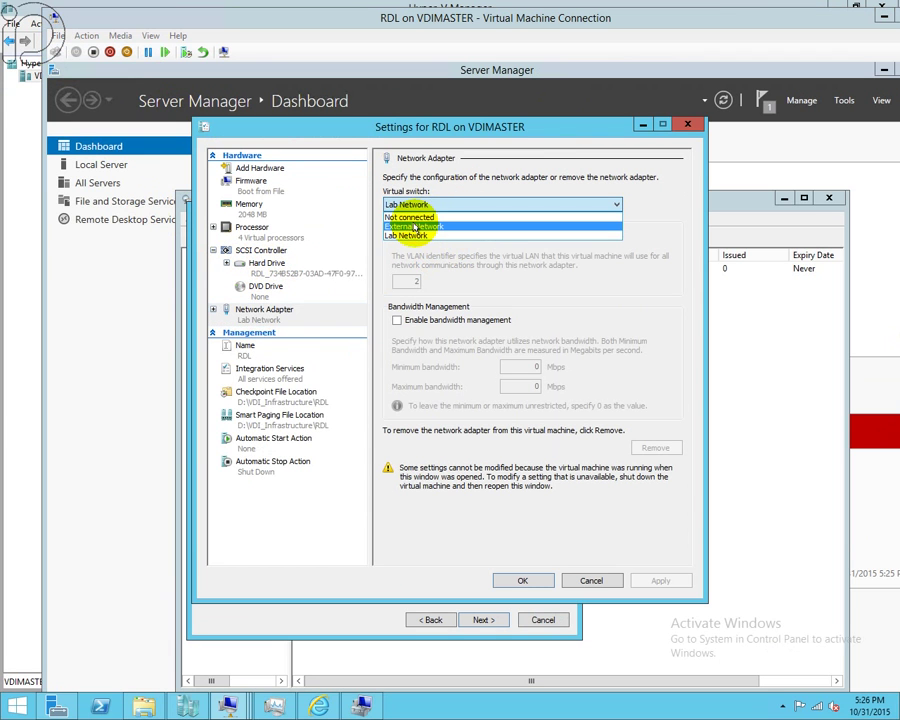
left_click(408, 228)
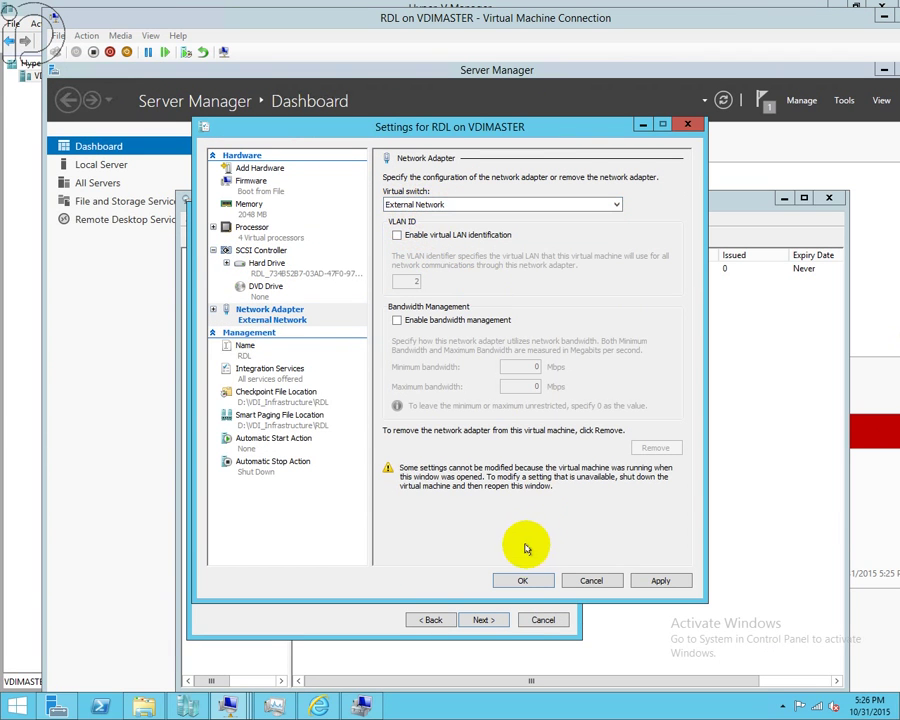
left_click(522, 580)
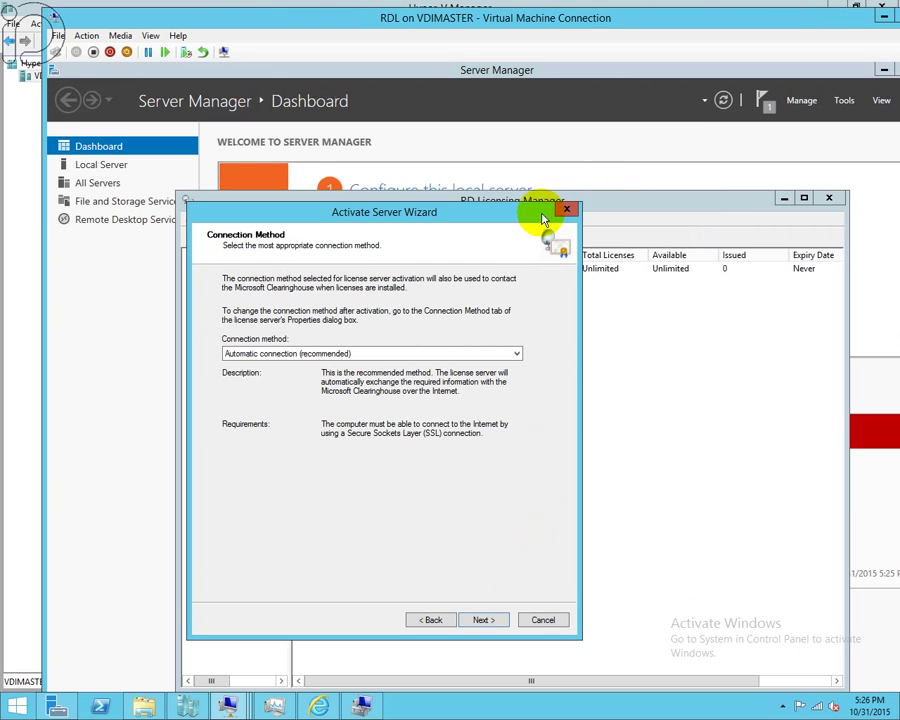
double_click(593, 18)
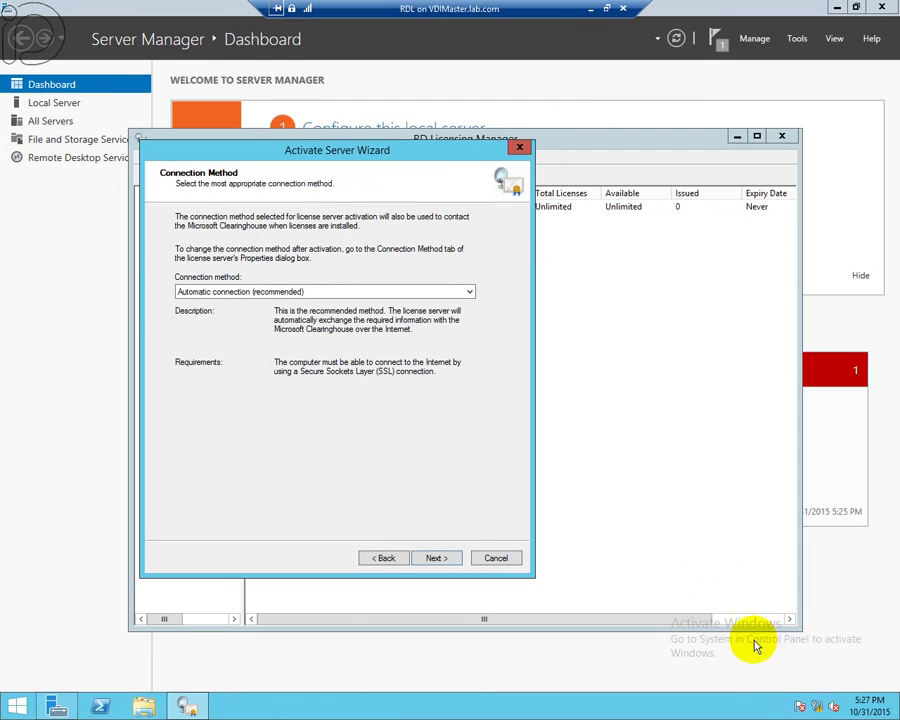
- Confirm RDL's Ethernet has IPv4 Internet access at 192.168.0.102, then close the network windows
right_click(806, 702)
left_click(812, 698)
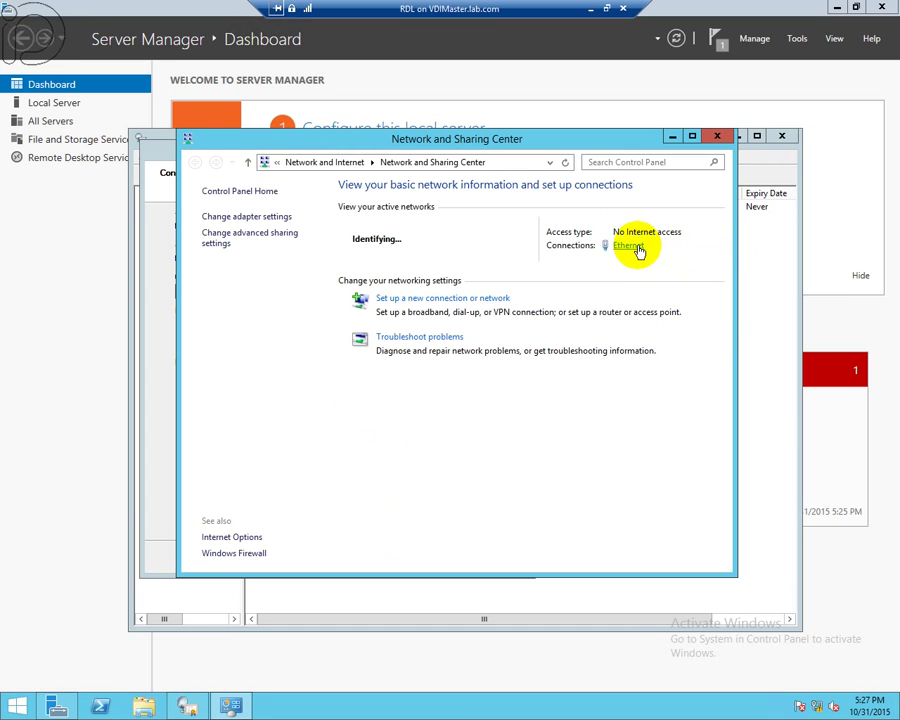
left_click(628, 246)
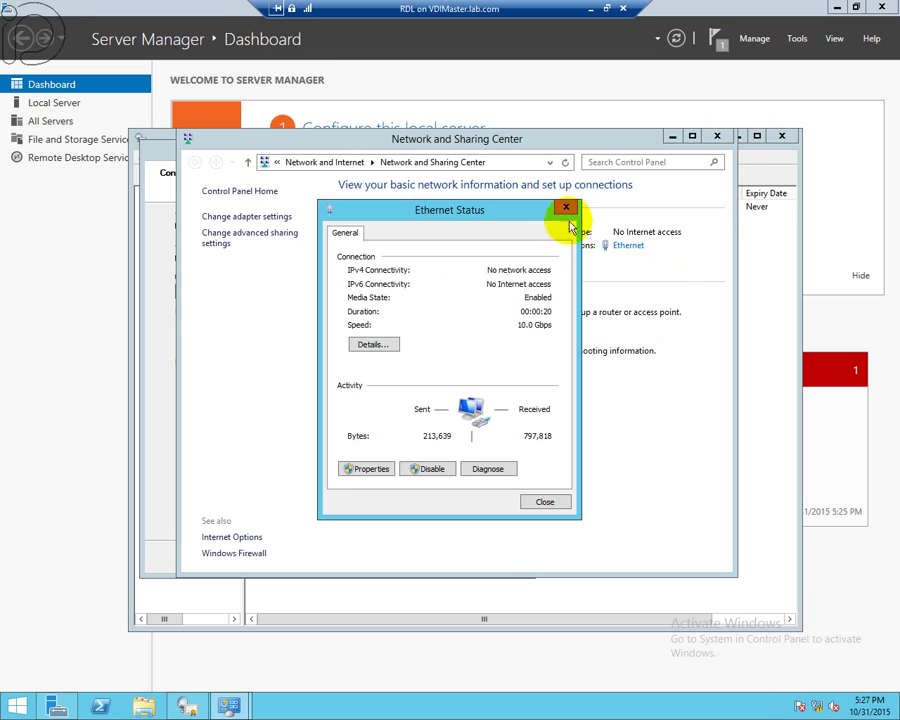
left_click_drag(497, 220, 503, 285)
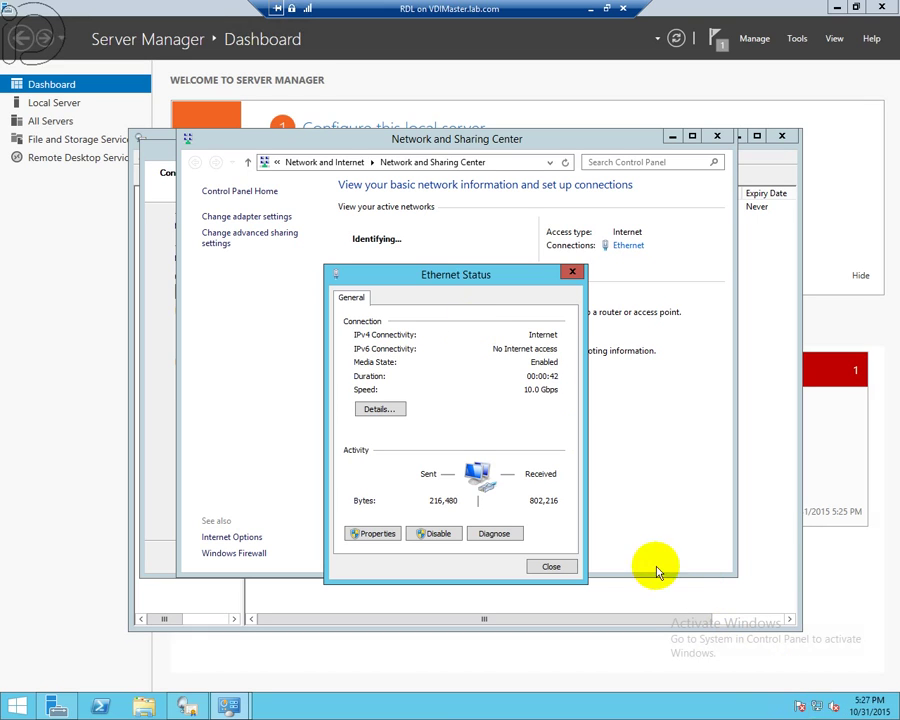
left_click(377, 409)
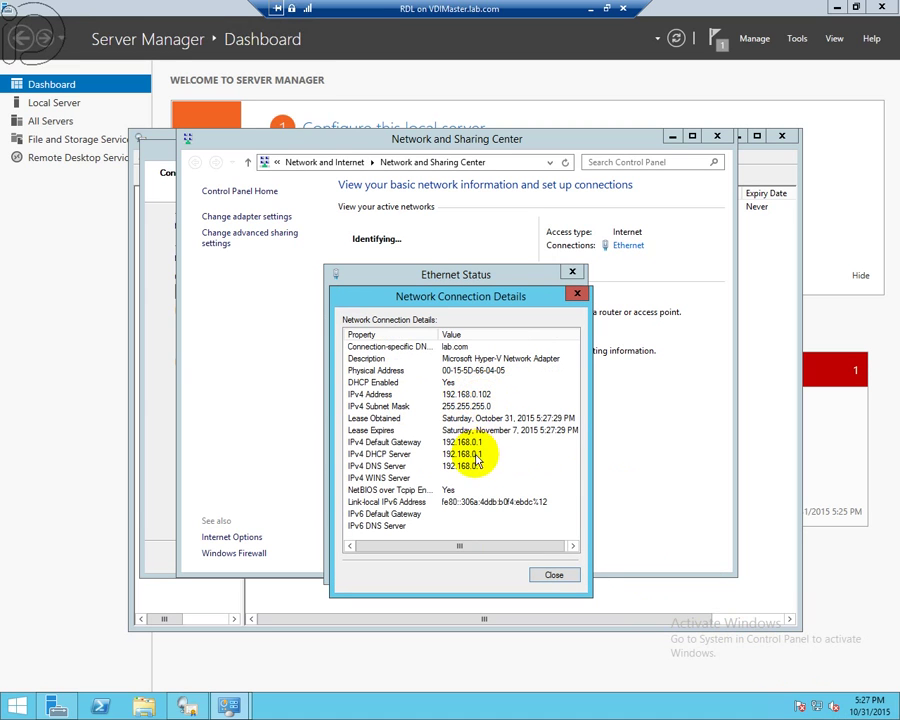
left_click(570, 578)
left_click(574, 273)
left_click(672, 136)
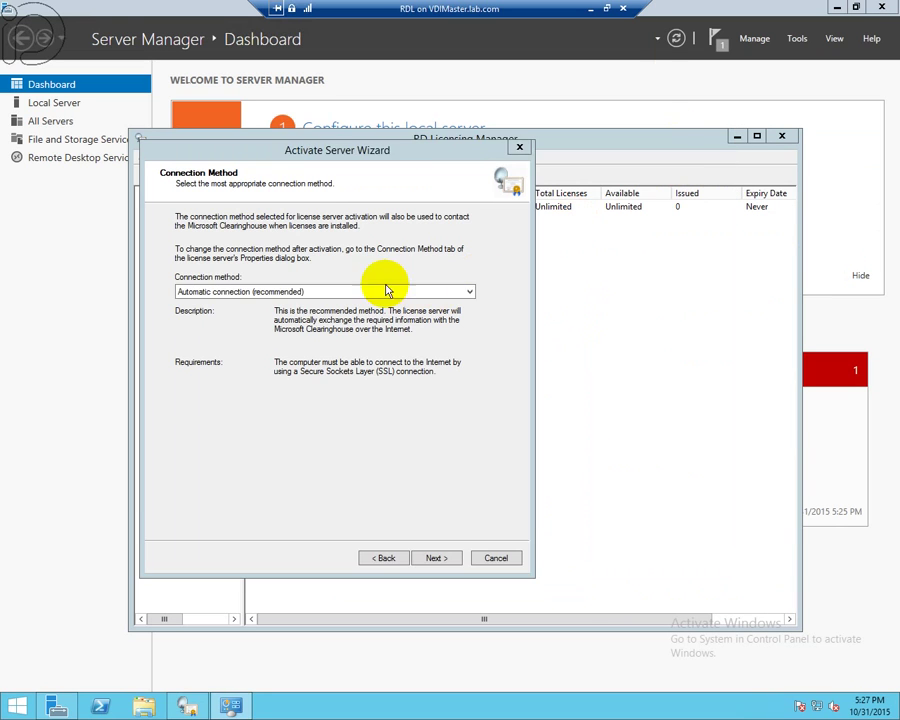
- Enter Lab for the name and company fields and choose United States as the country
left_click(447, 565)
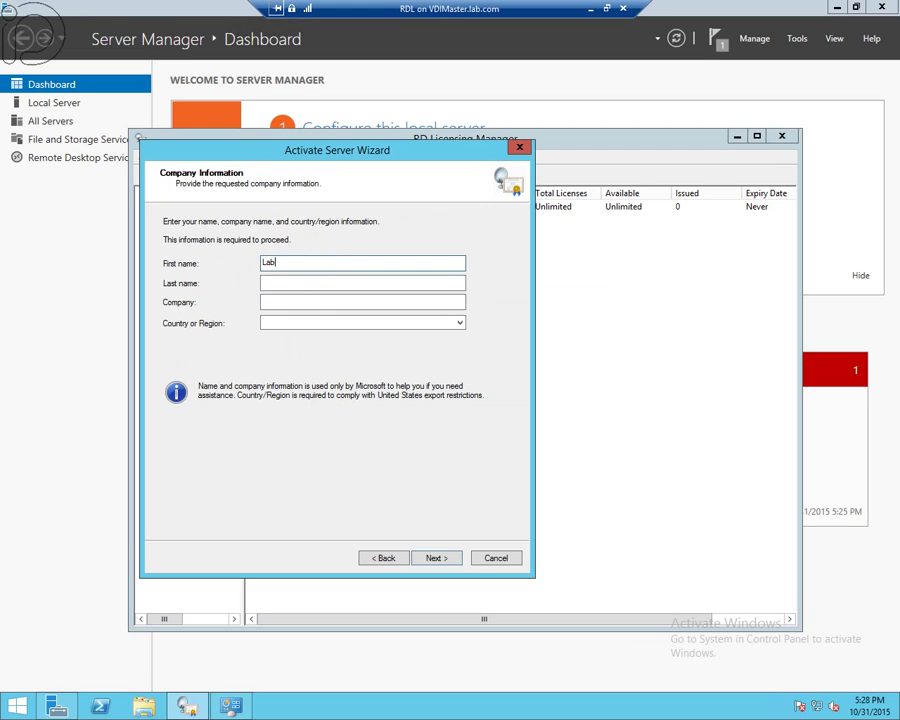
left_click(362, 283)
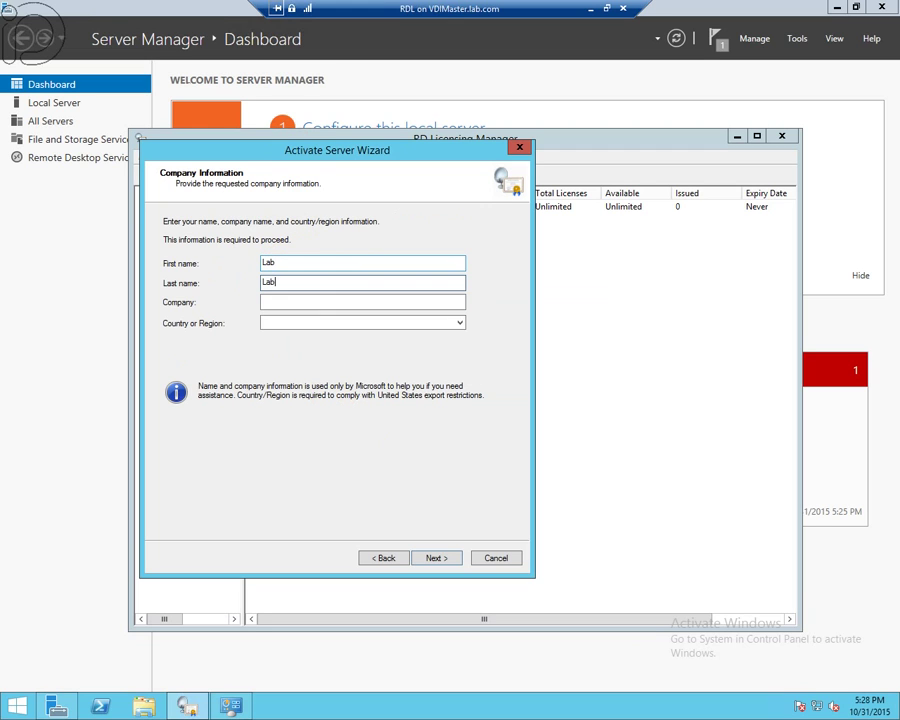
left_click(362, 302)
type("Lab")
key("Tab")
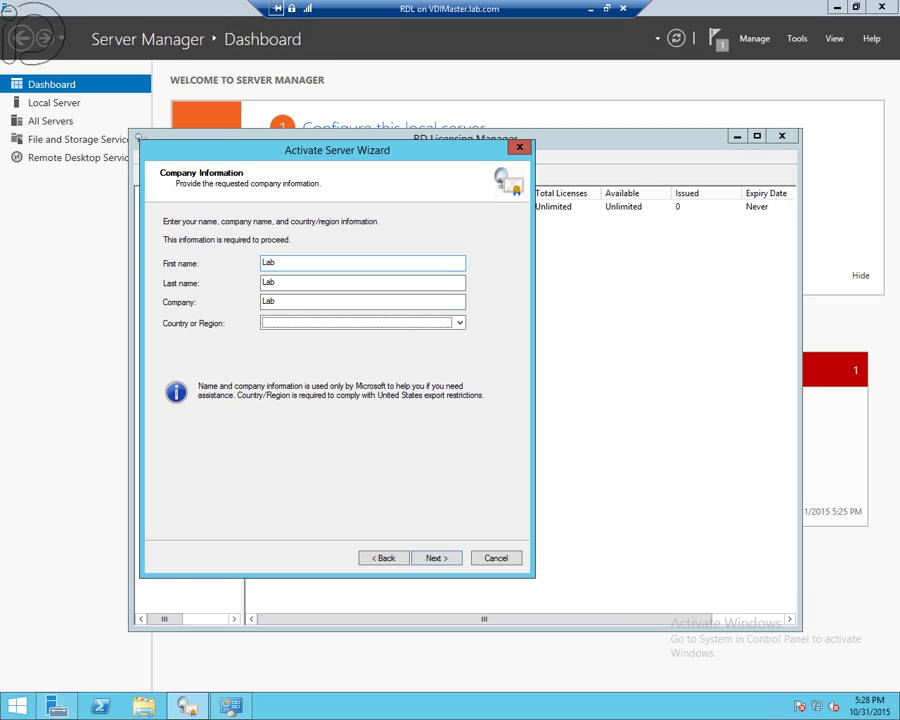
key("u")
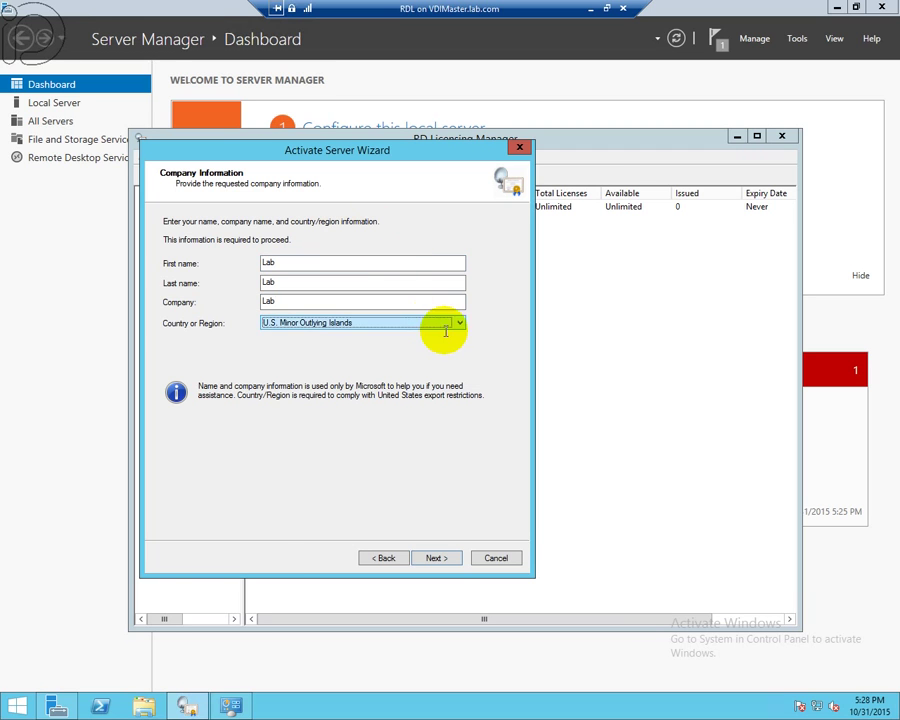
left_click(461, 323)
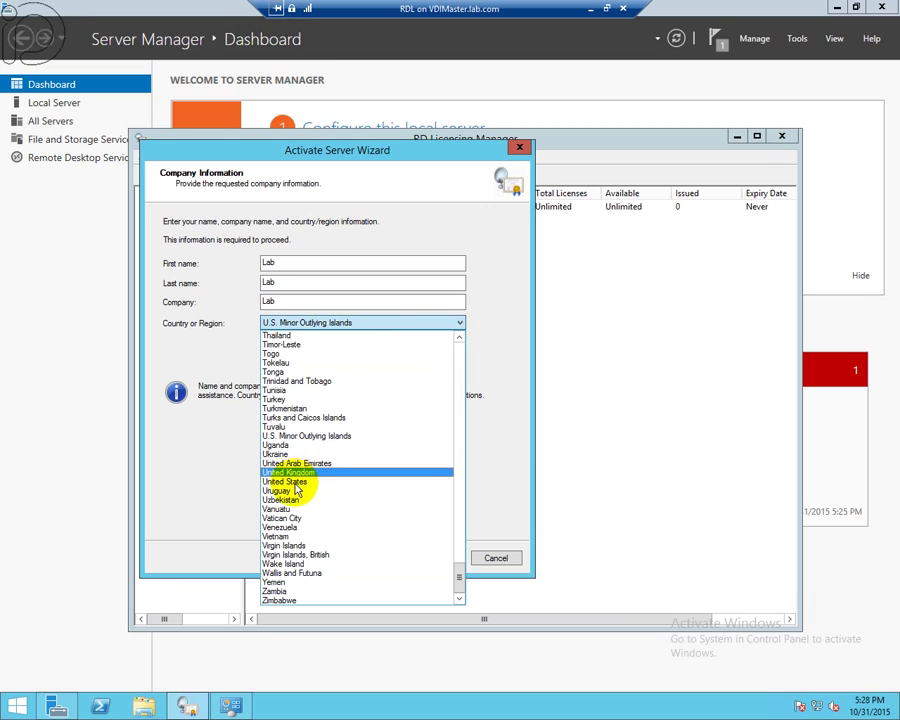
left_click(352, 480)
left_click(430, 557)
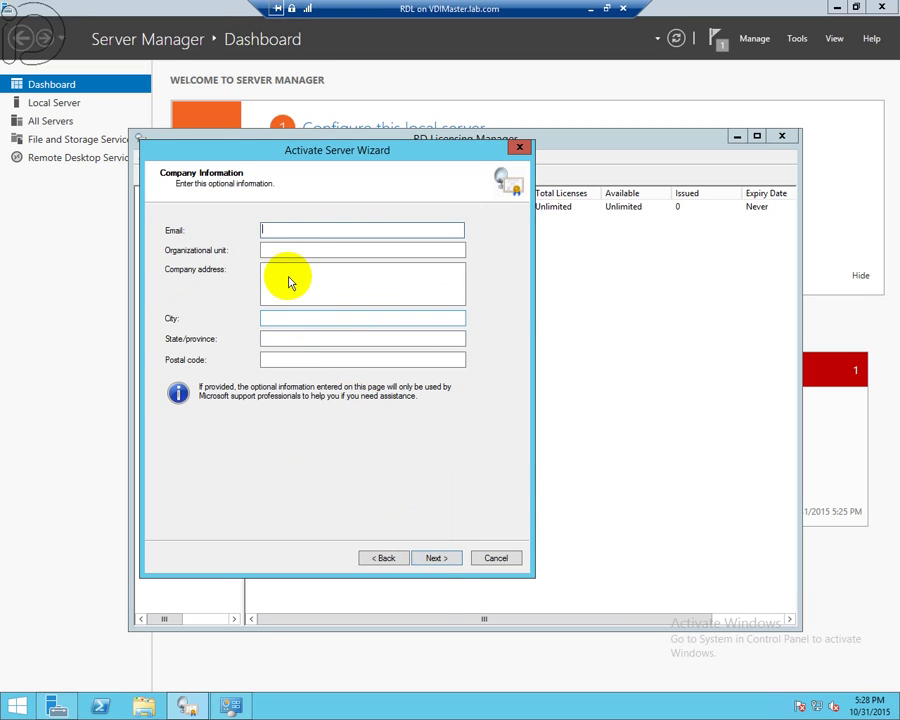
- Fill in the e-mail field and set the organizational unit to IT
type("A")
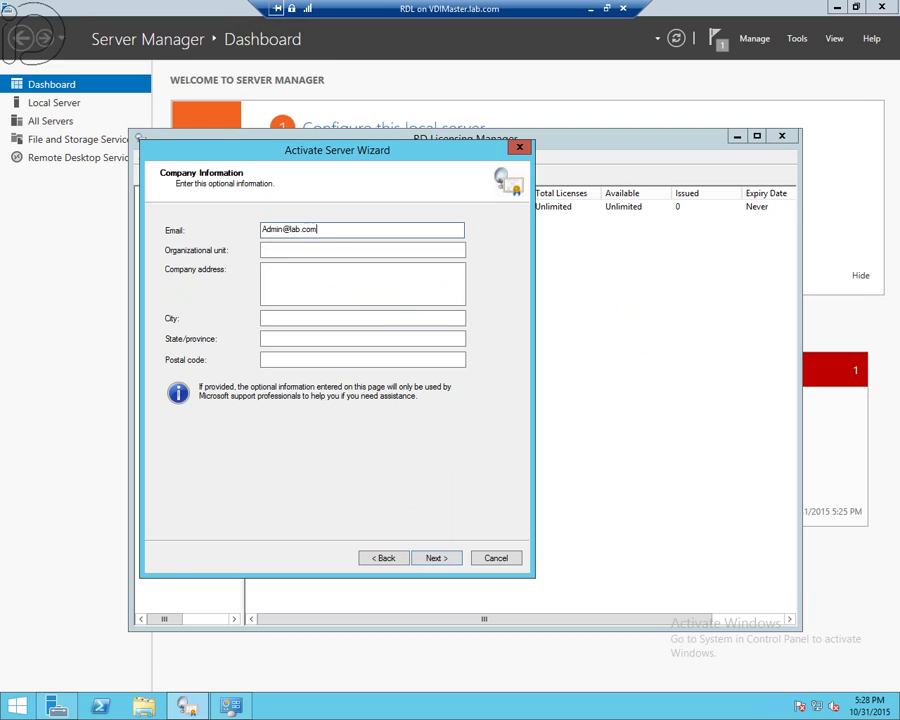
left_click(397, 252)
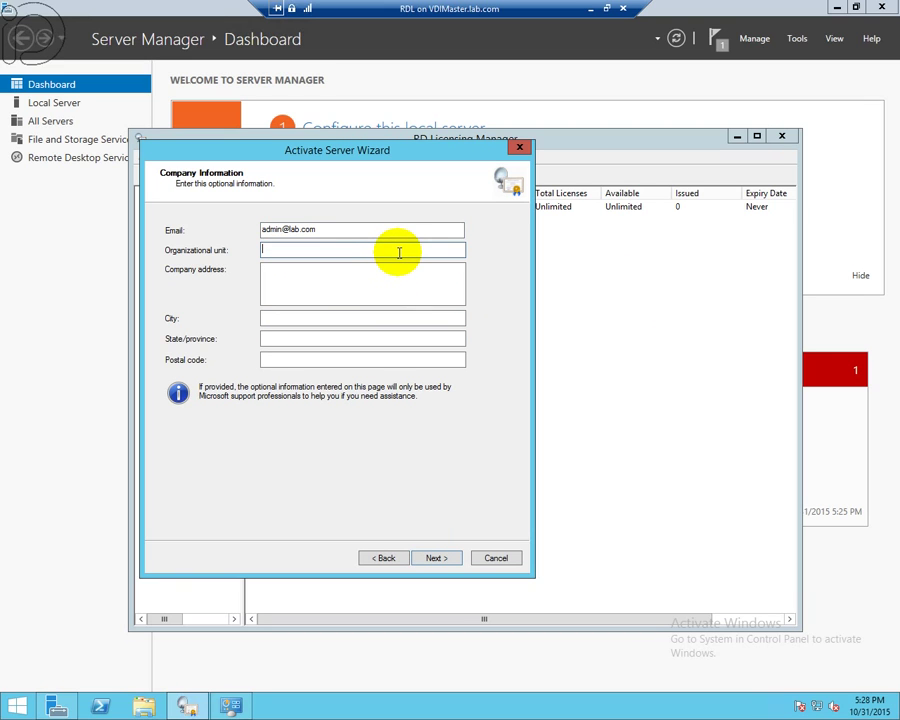
type("IT")
key("Tab")
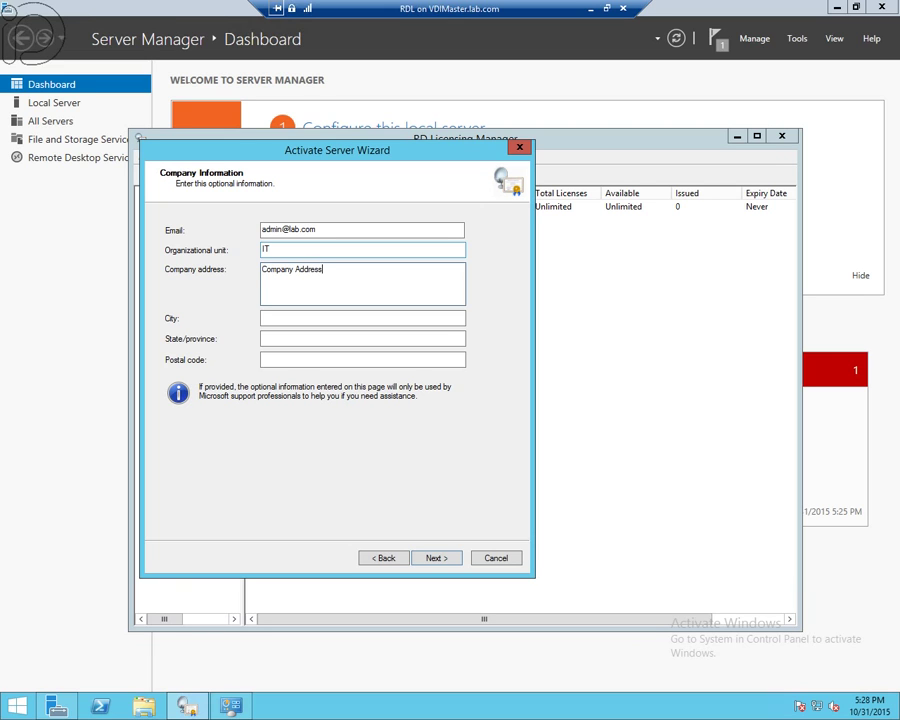
- Enter City and State in the address fields, fix the state typo, and submit for activation
left_click(362, 318)
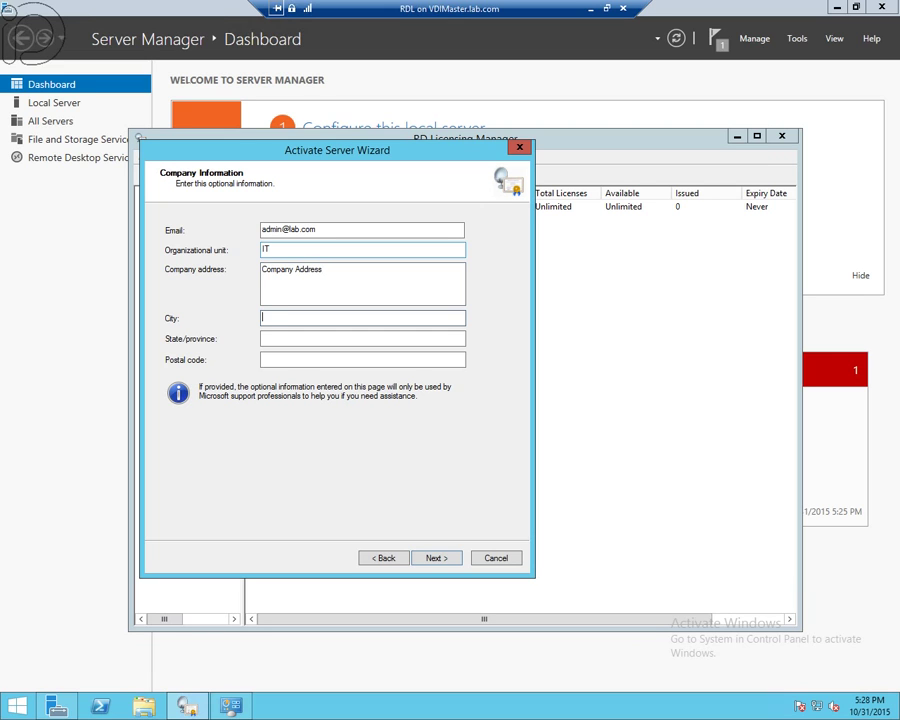
type("City")
key("Tab")
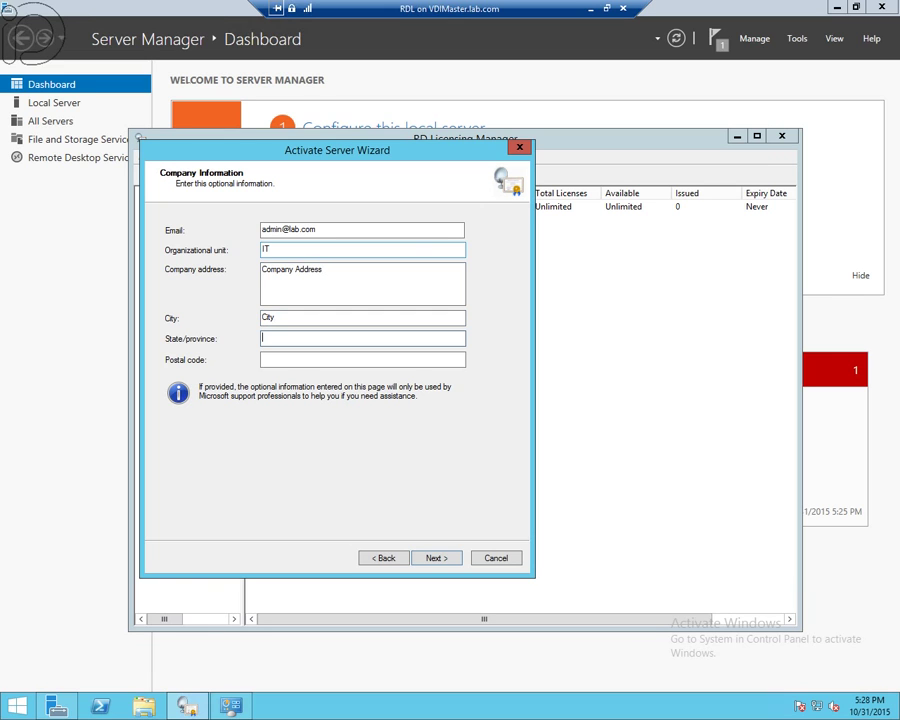
type("Statre")
key("Tab")
key("shift+Tab")
key("End")
left_click(362, 359)
left_click(448, 561)
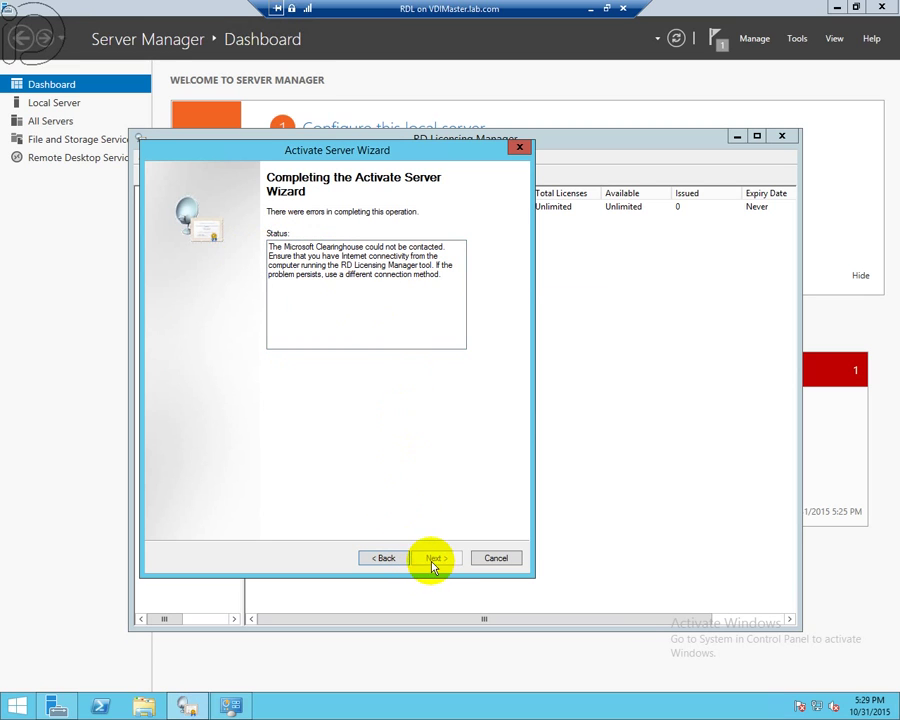
- Go back and resubmit the same company details, so RDL activates successfully
left_click_drag(311, 246, 440, 246)
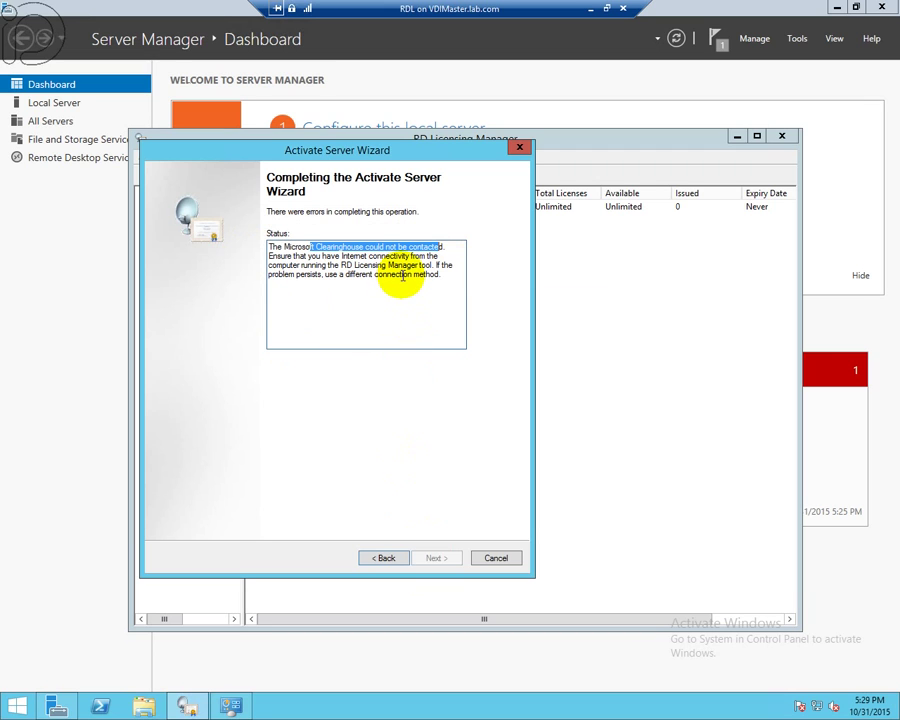
left_click(403, 274)
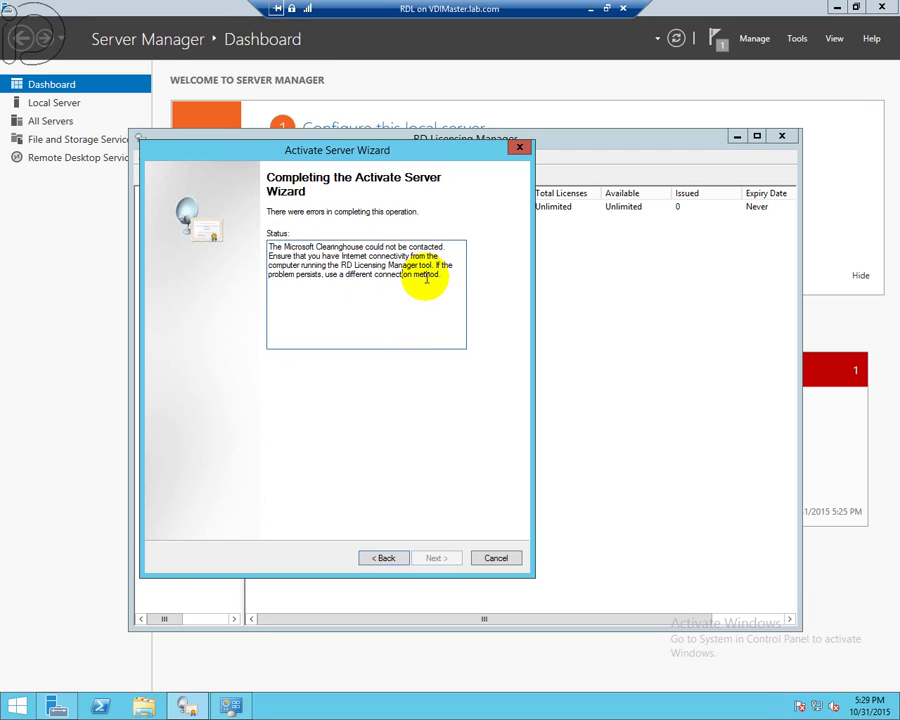
left_click(384, 558)
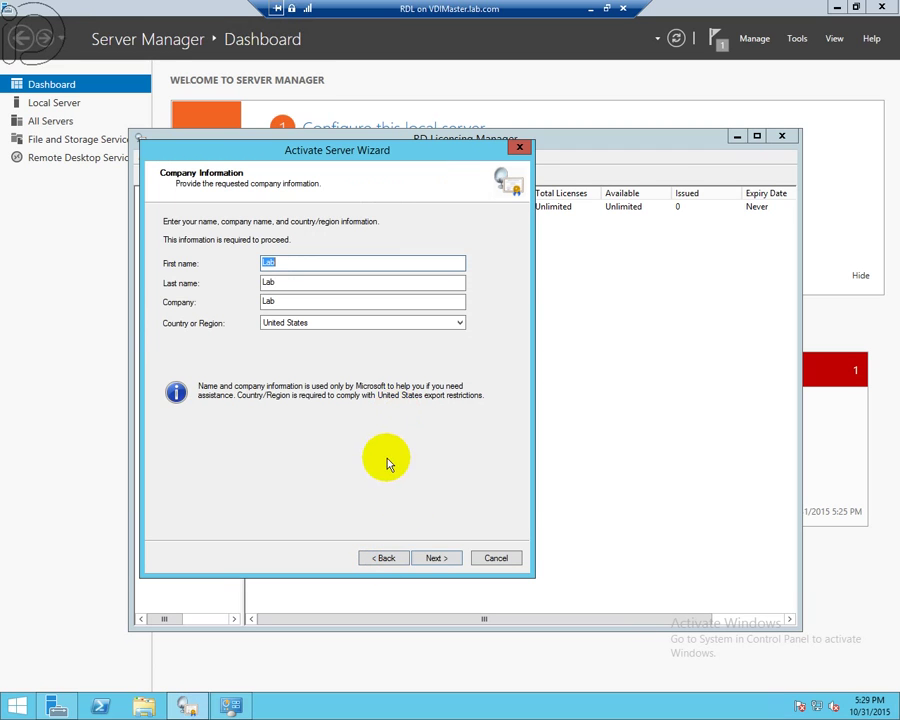
left_click(438, 560)
left_click(436, 559)
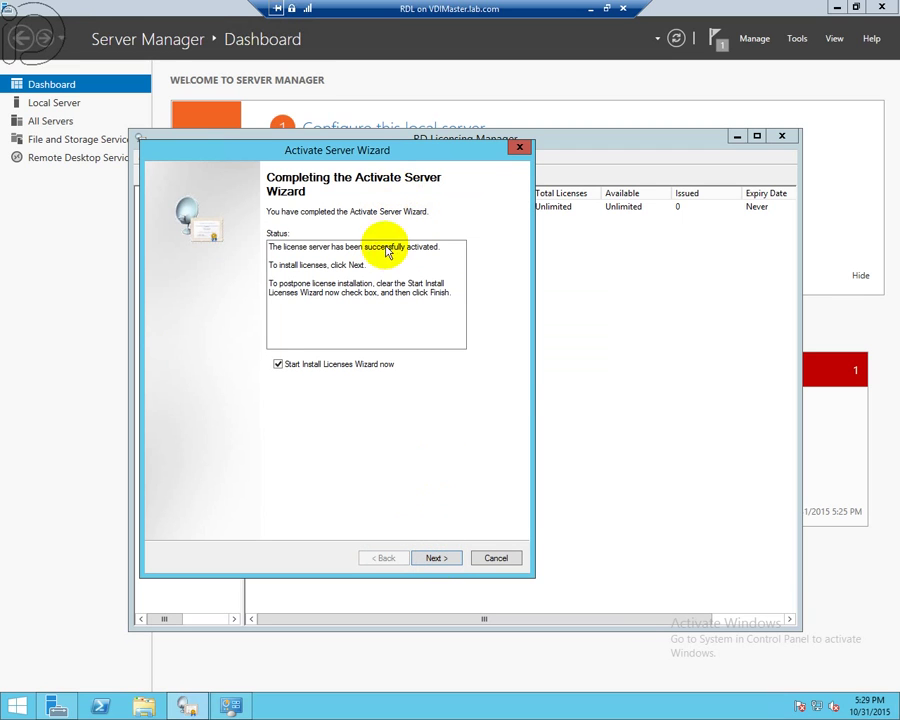
left_click_drag(405, 247, 350, 248)
- Run the Install Licenses Wizard with License Pack (Retail Purchase) and finish once licenses install
left_click(400, 308)
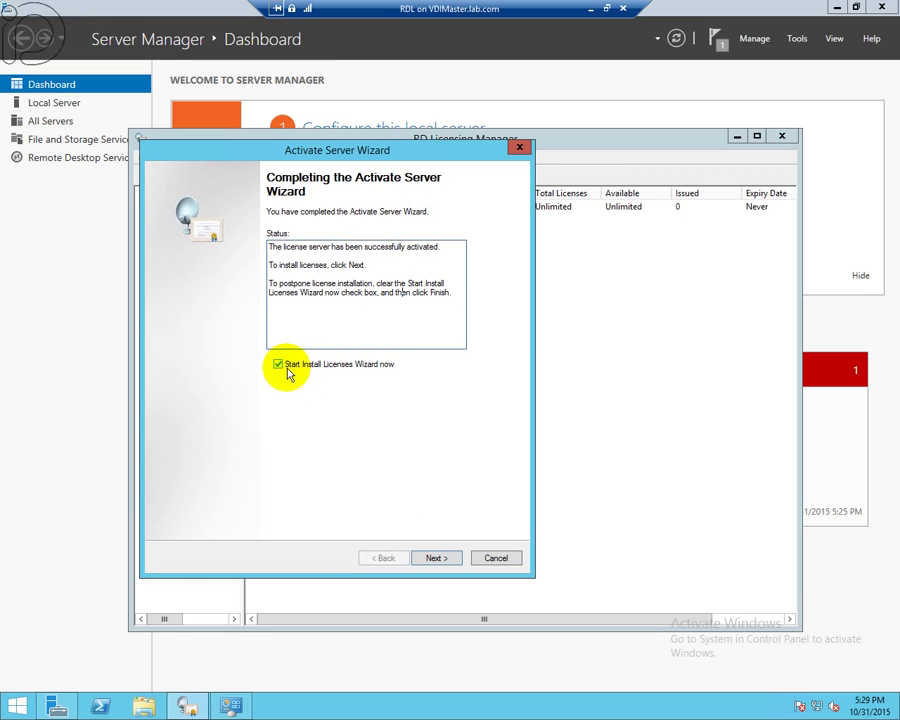
left_click(439, 559)
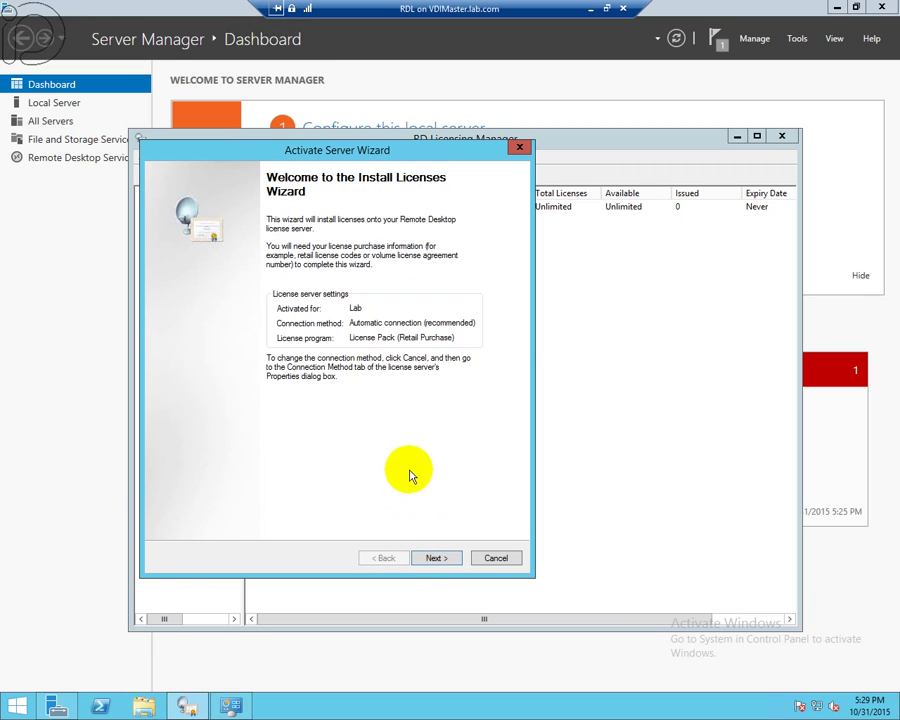
left_click(453, 559)
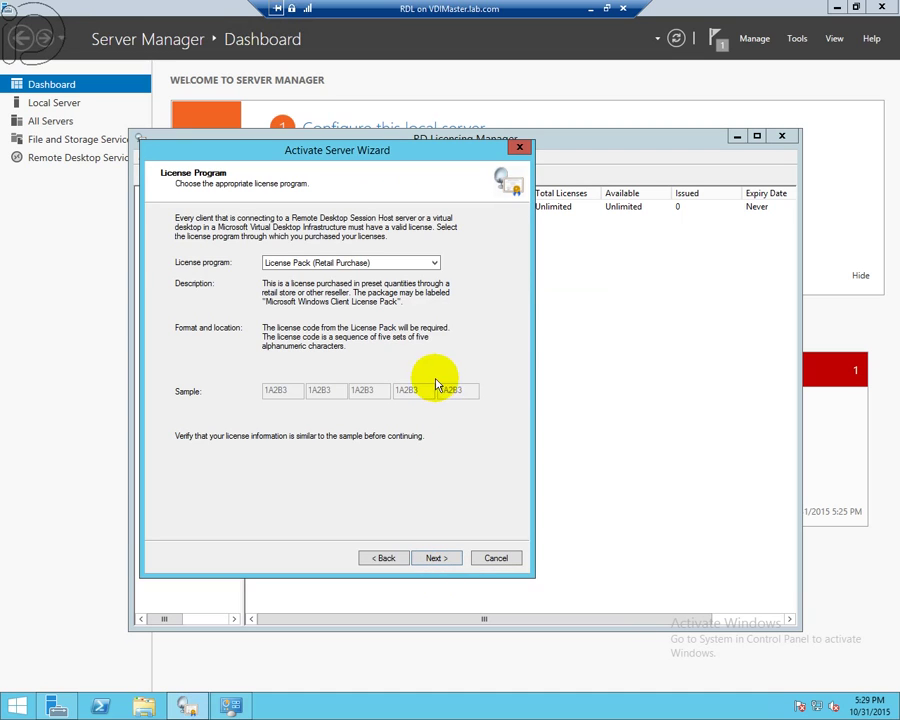
left_click(436, 263)
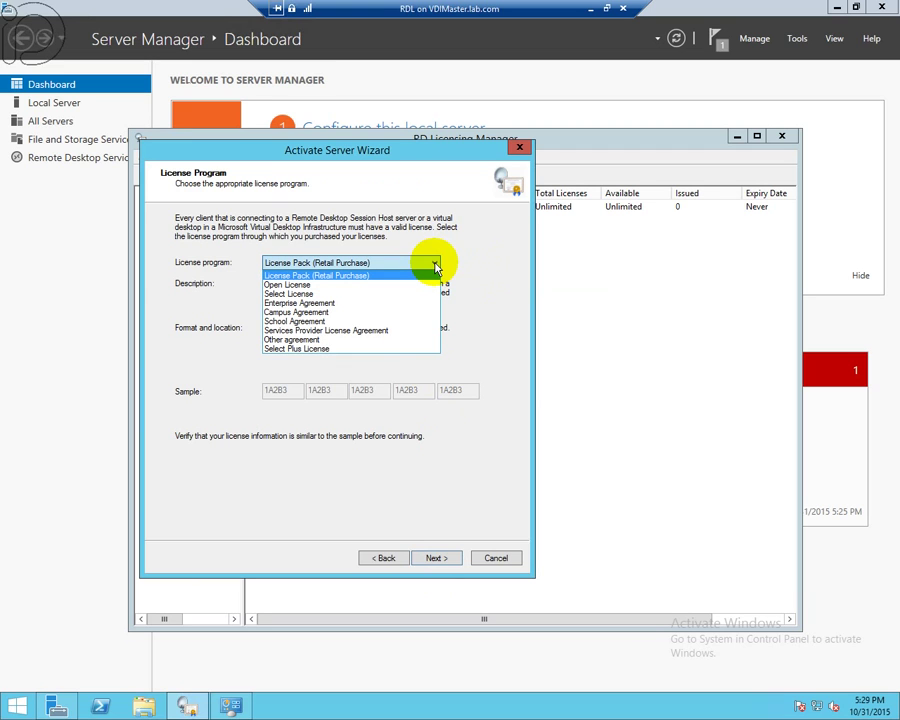
left_click(436, 264)
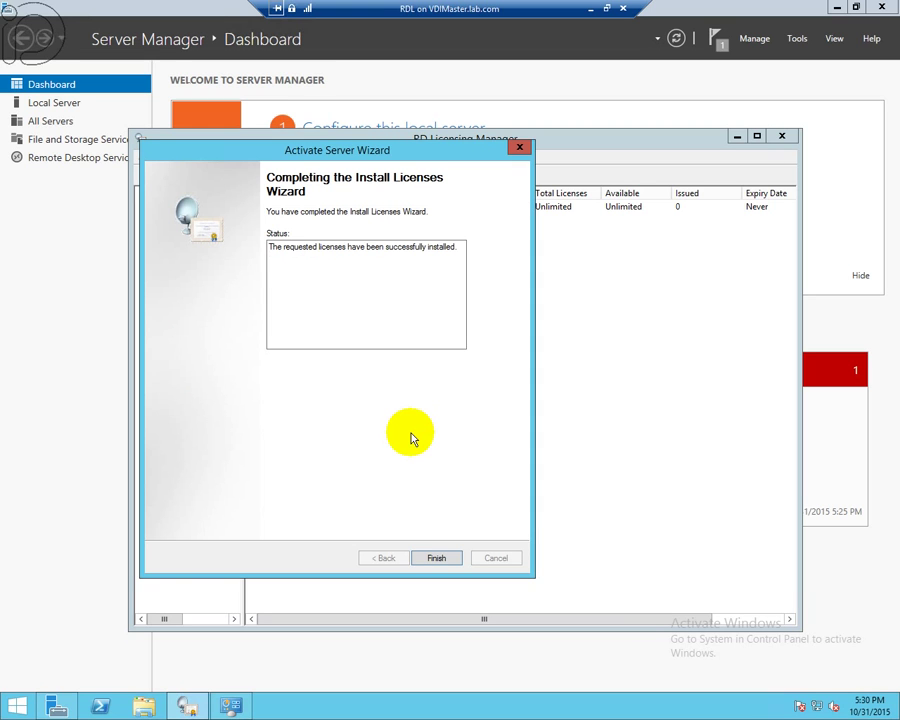
left_click_drag(457, 246, 262, 240)
left_click(321, 251)
double_click(340, 249)
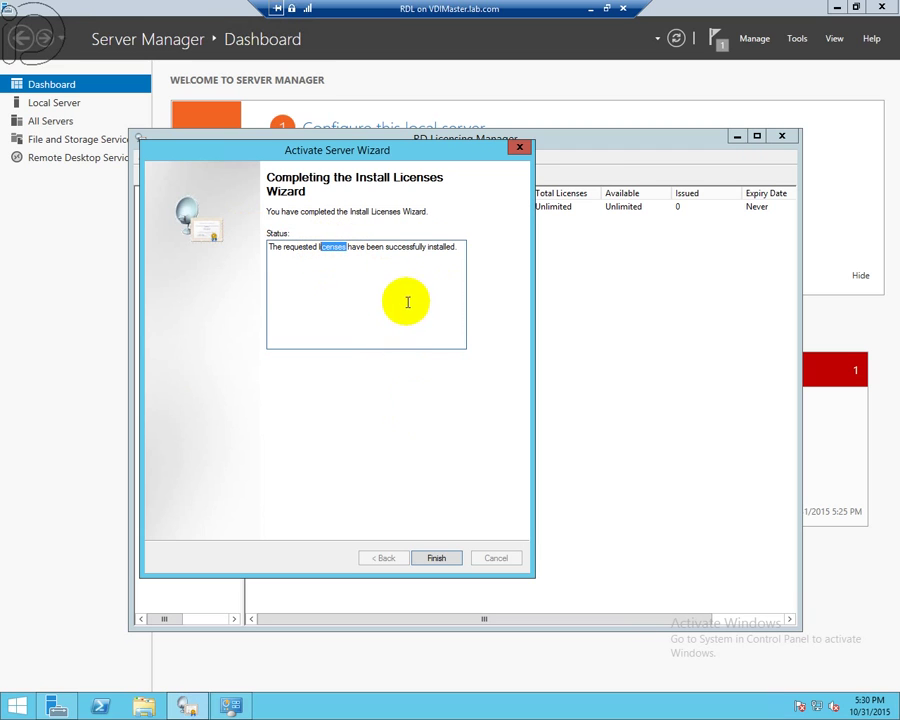
left_click(438, 558)
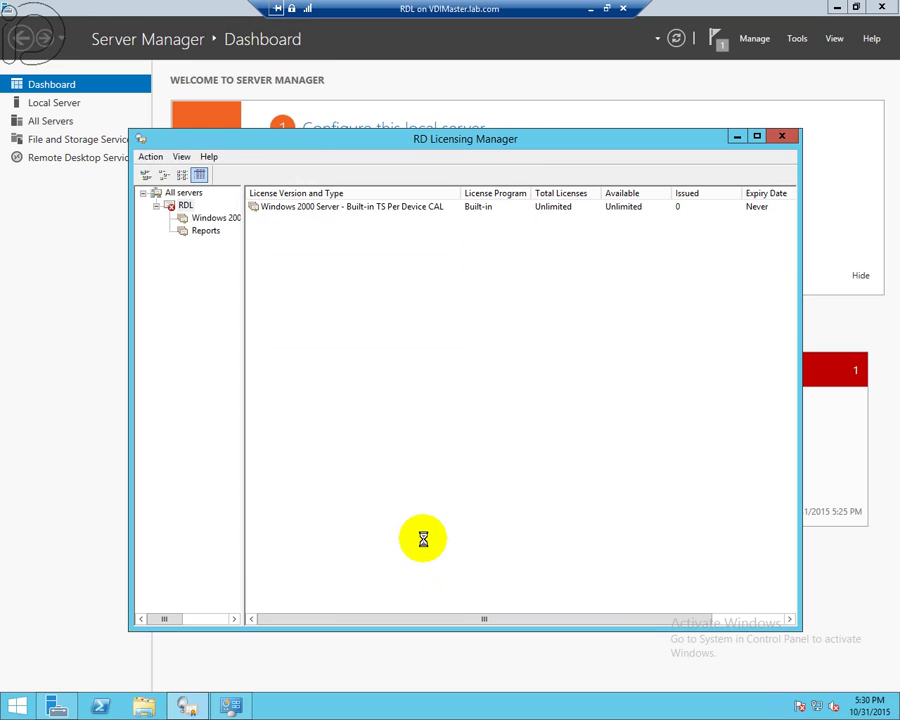
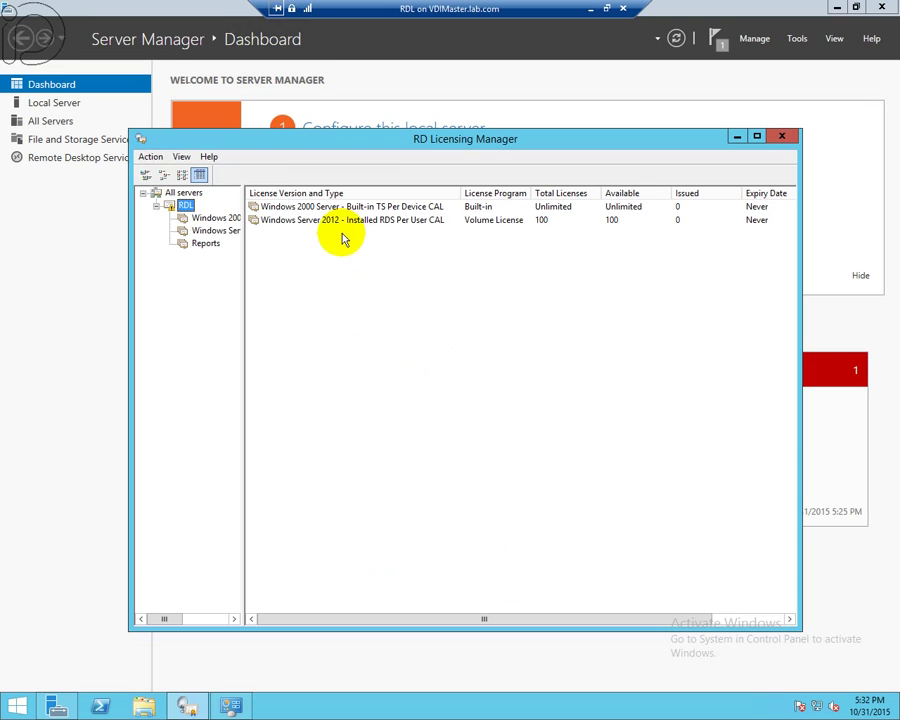
- Select the installed RDS Per User CAL pack and refresh the RDL license server
left_click(562, 222)
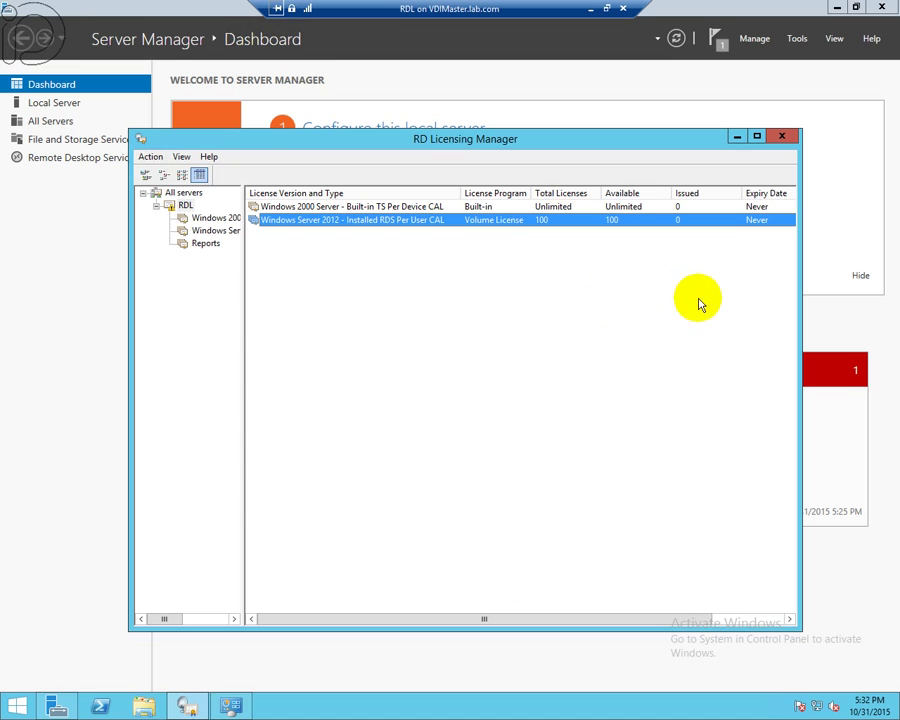
right_click(185, 207)
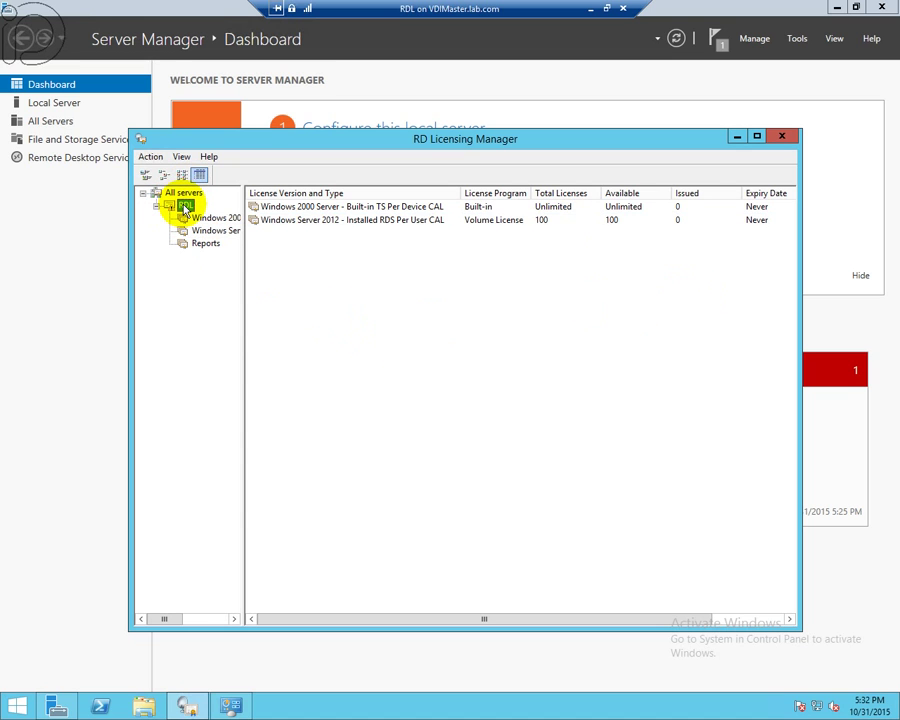
left_click(222, 215)
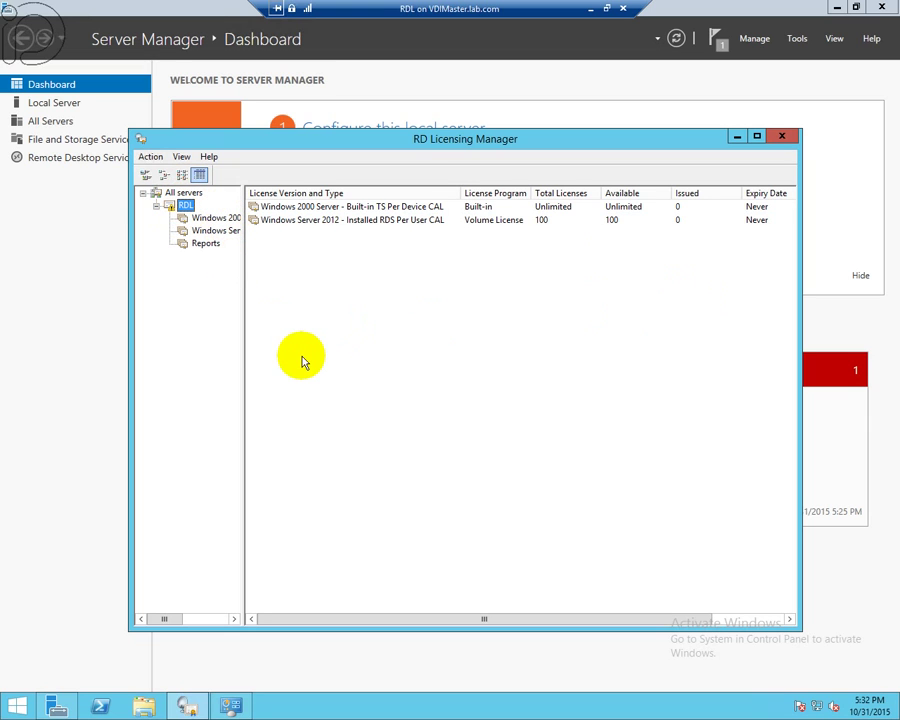
- Check the RDL server's required and optional contact information in its properties, then close them
right_click(185, 208)
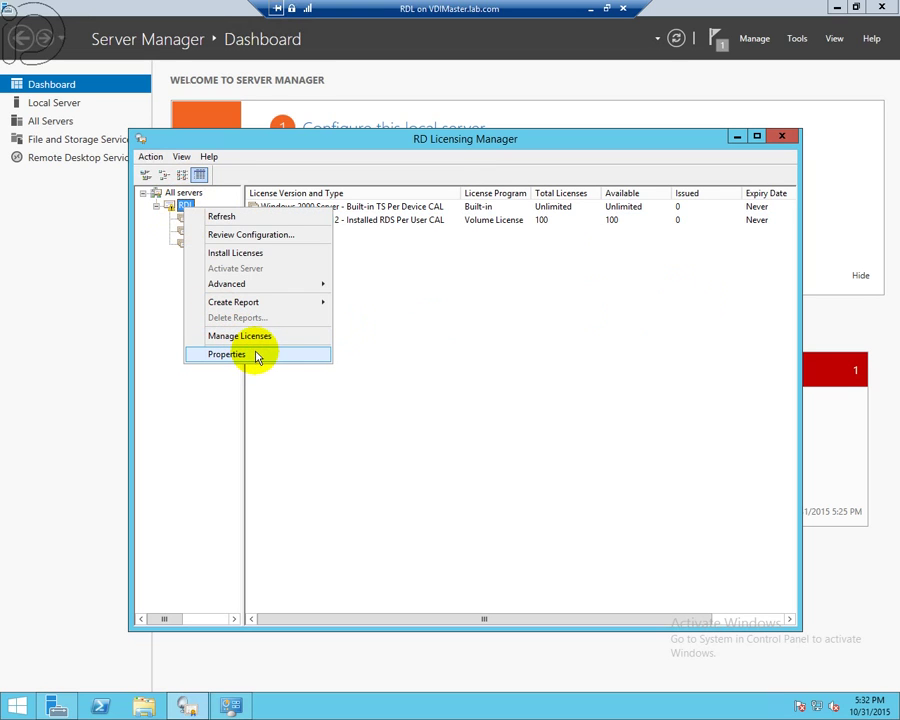
mouse_move(261, 291)
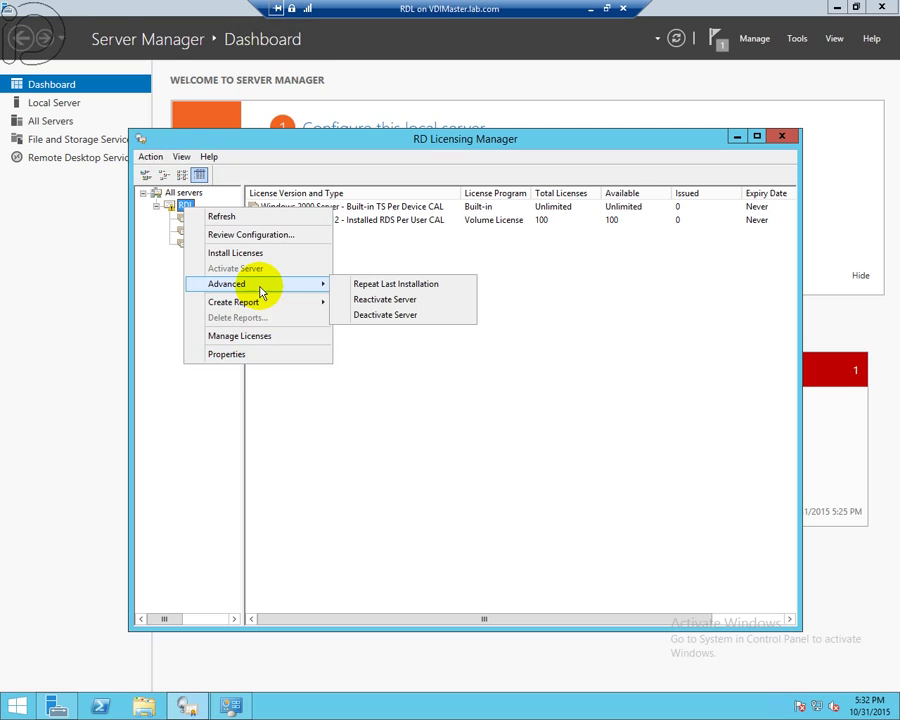
left_click(257, 356)
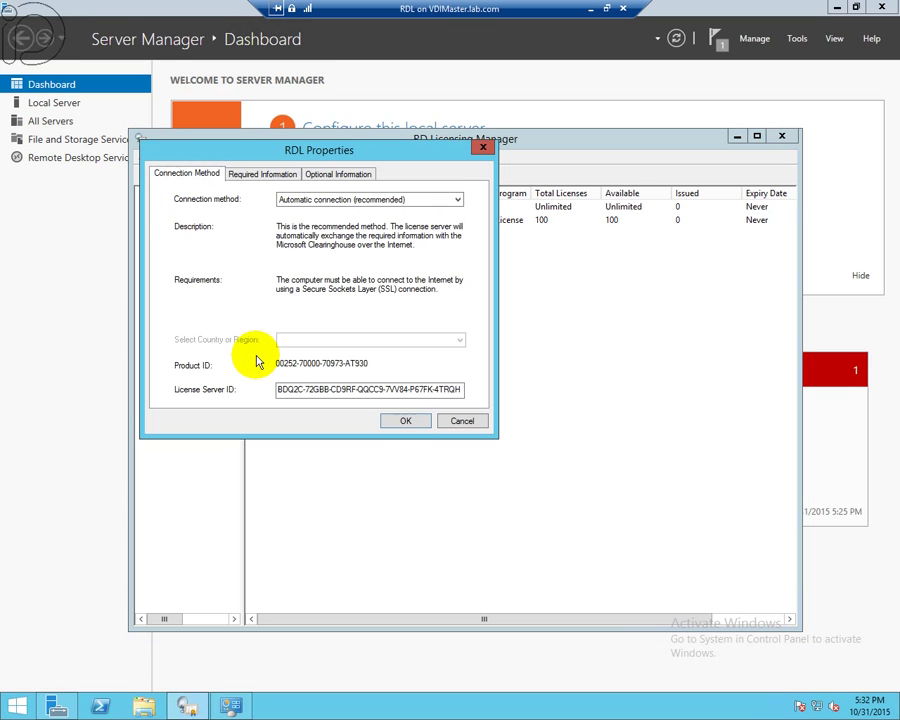
left_click(263, 175)
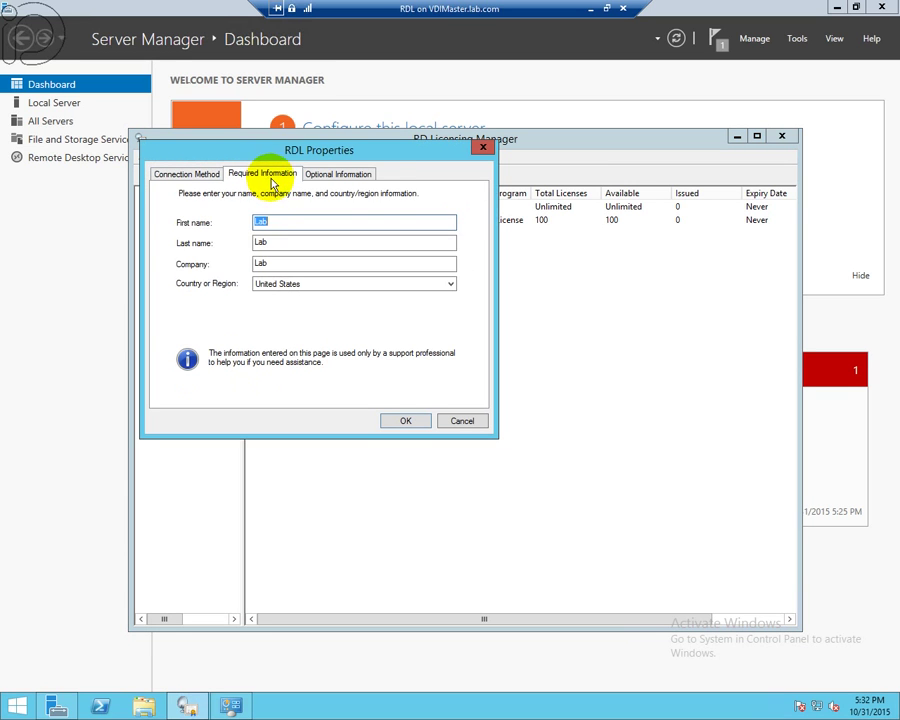
left_click(338, 173)
left_click(408, 421)
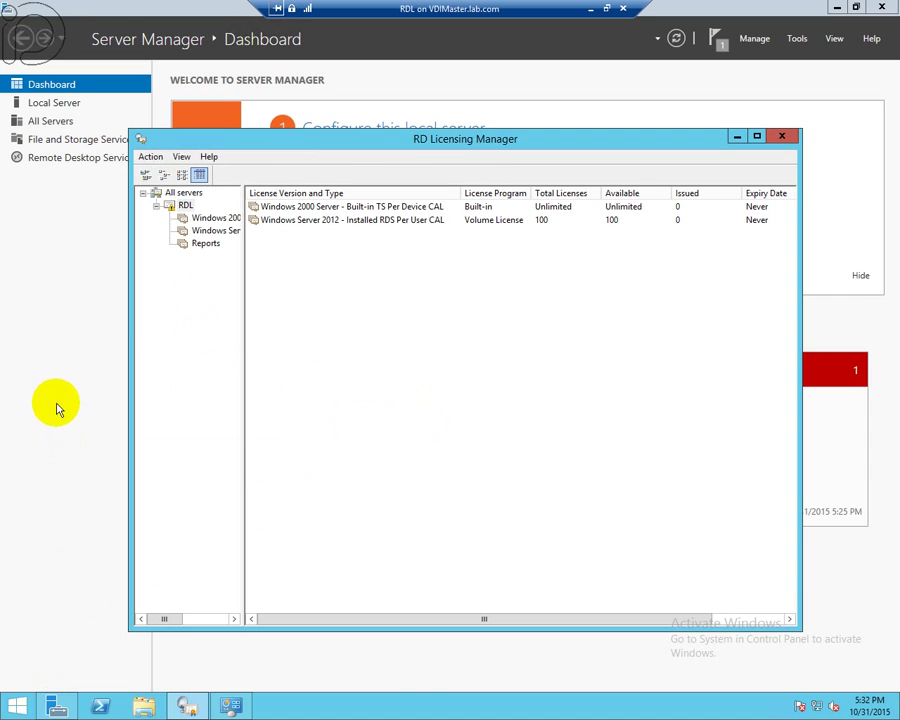
- Open Event Viewer from the Win+X menu, widen the tree pane, and select the RDL node
right_click(29, 702)
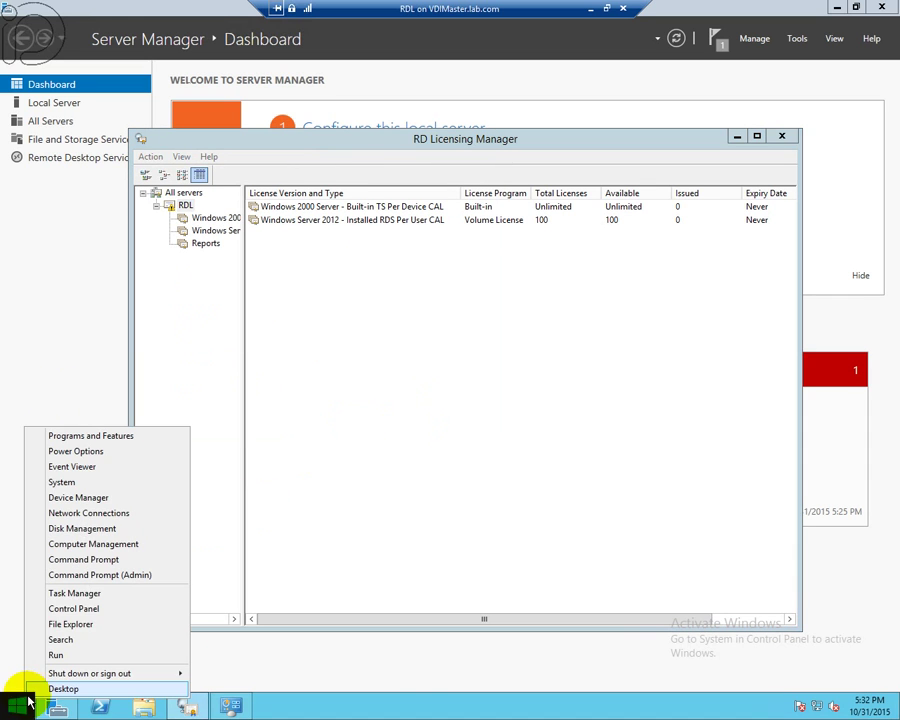
left_click(96, 467)
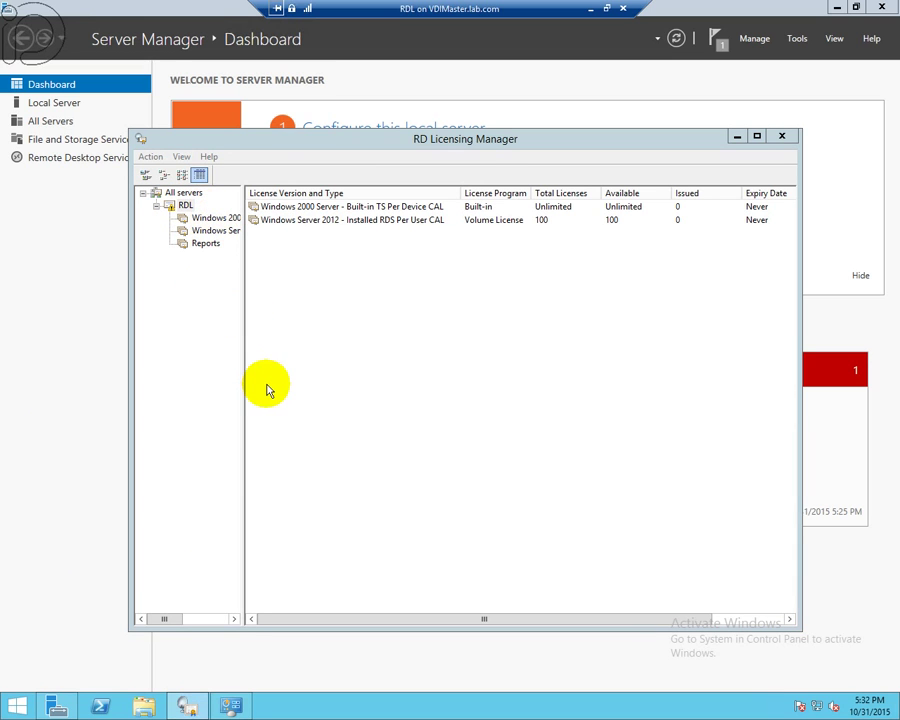
left_click_drag(241, 406, 318, 405)
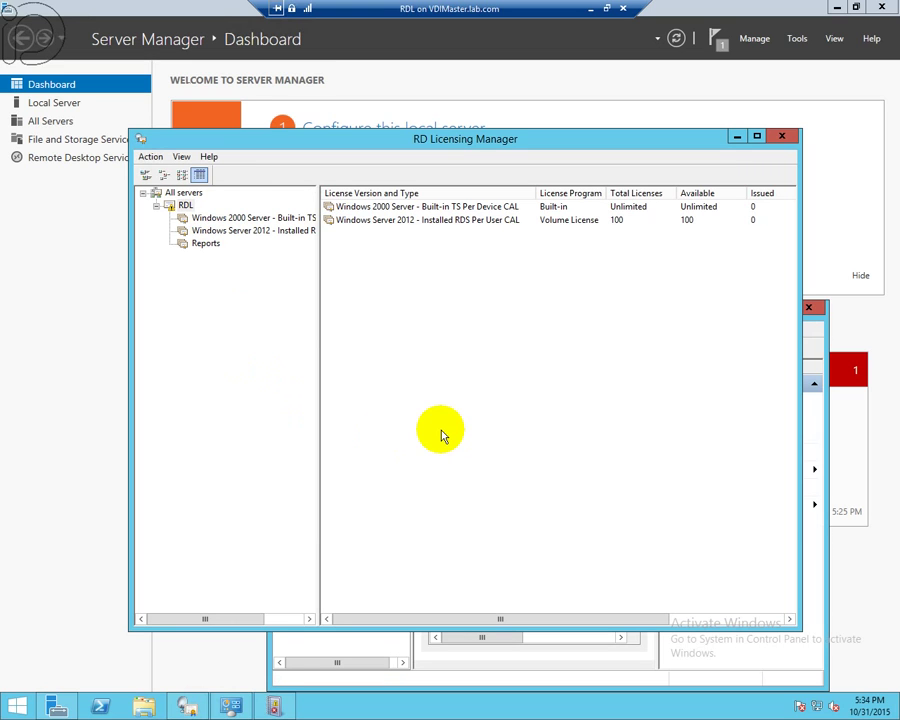
left_click(187, 207)
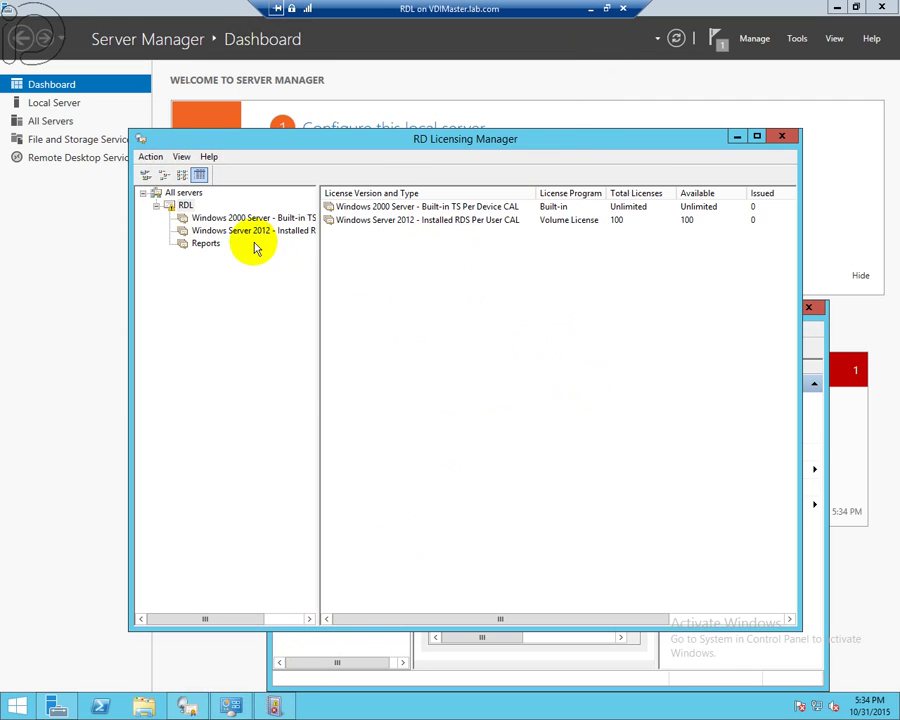
- Connect the RDL VM's network adapter to the Lab Network virtual switch and restore full screen
left_click(610, 9)
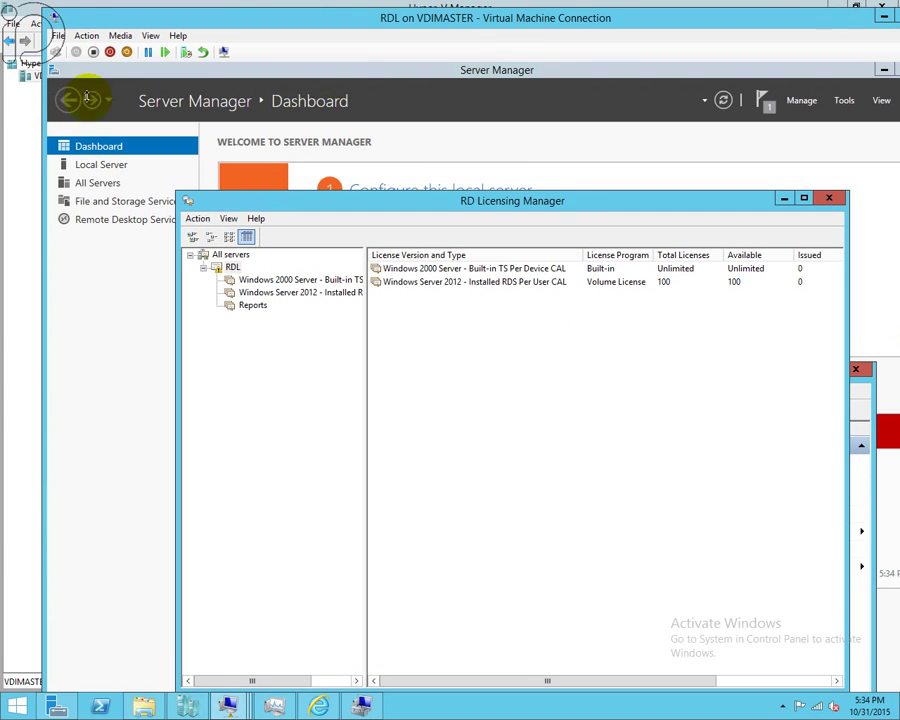
left_click(87, 35)
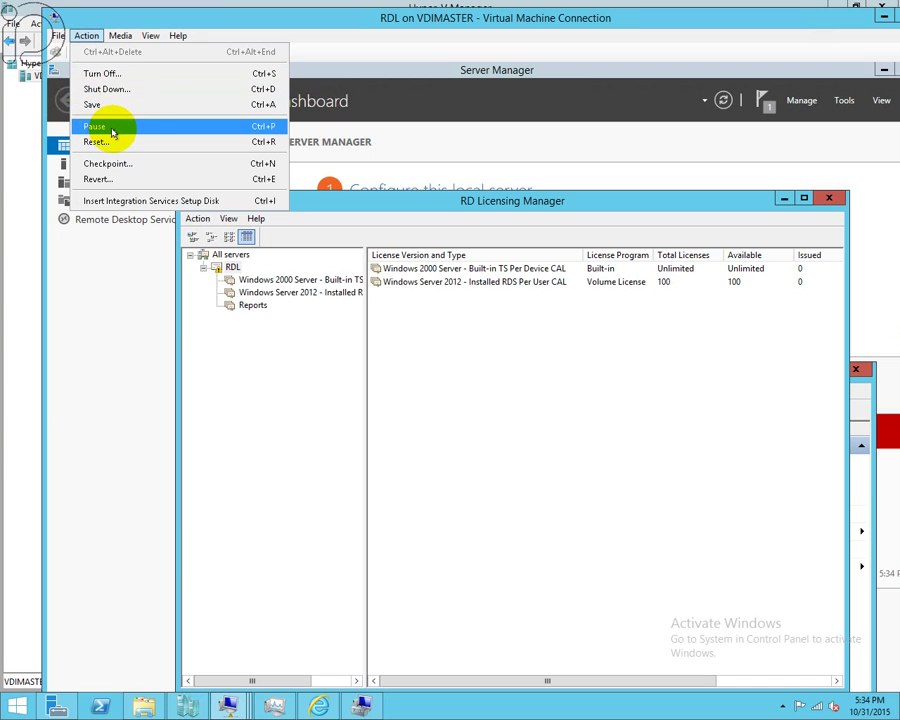
mouse_move(57, 36)
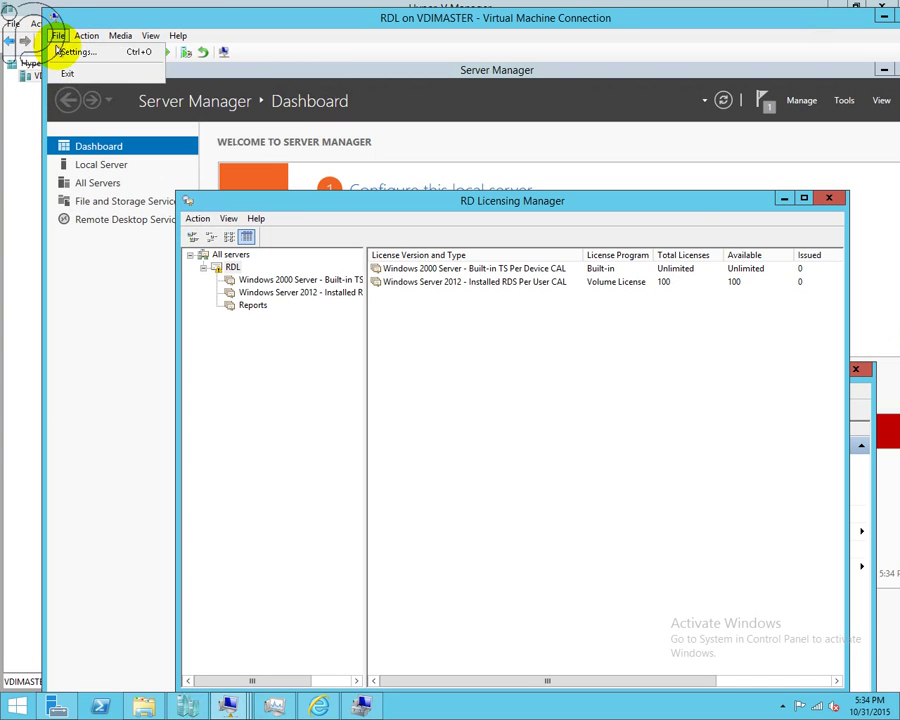
left_click(78, 54)
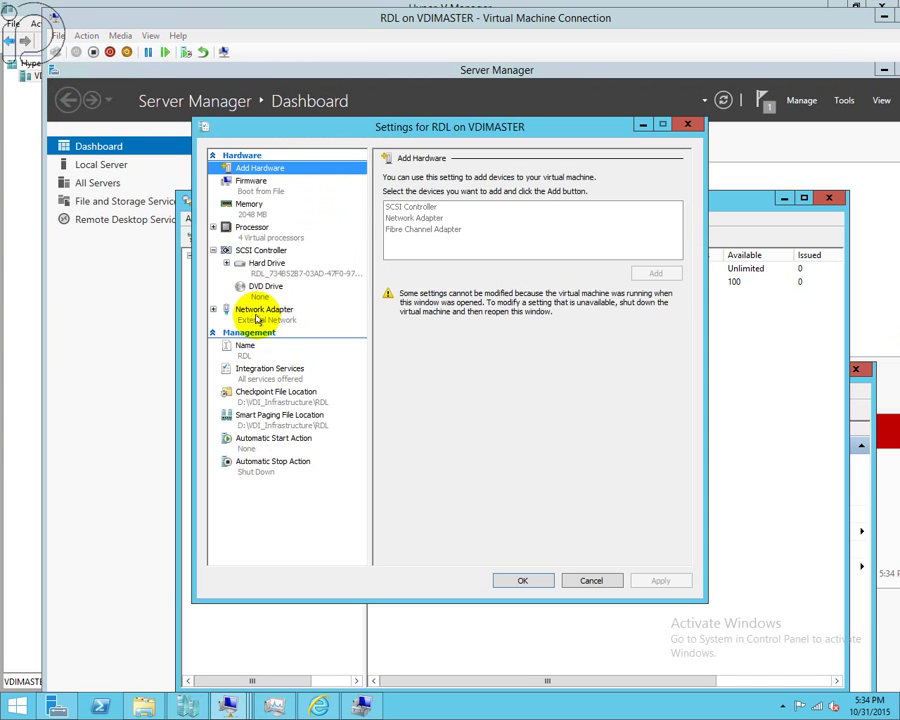
left_click(257, 314)
left_click(494, 203)
left_click(405, 235)
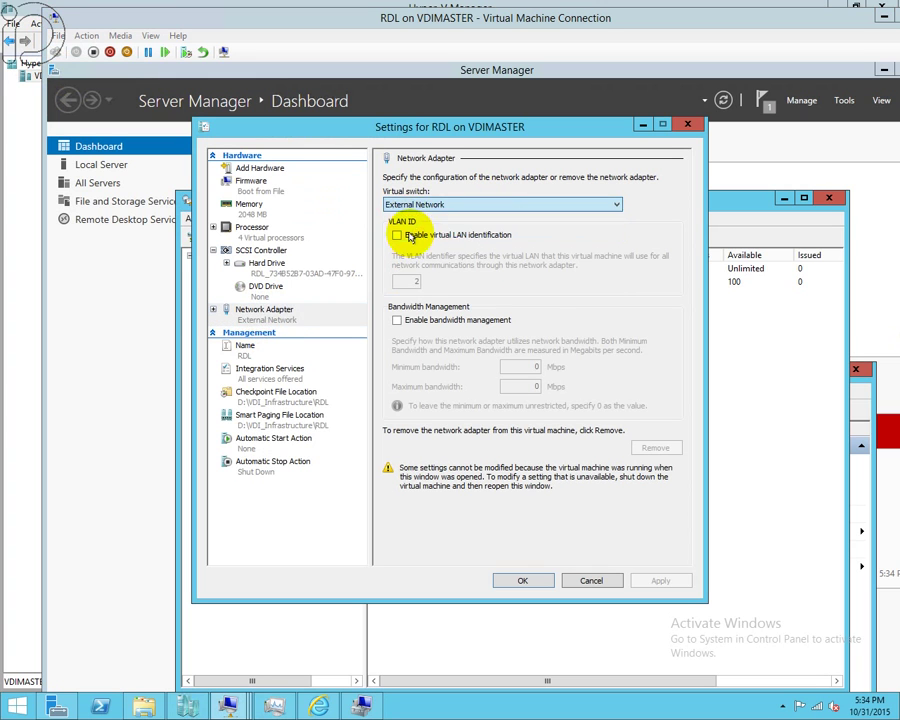
left_click(527, 581)
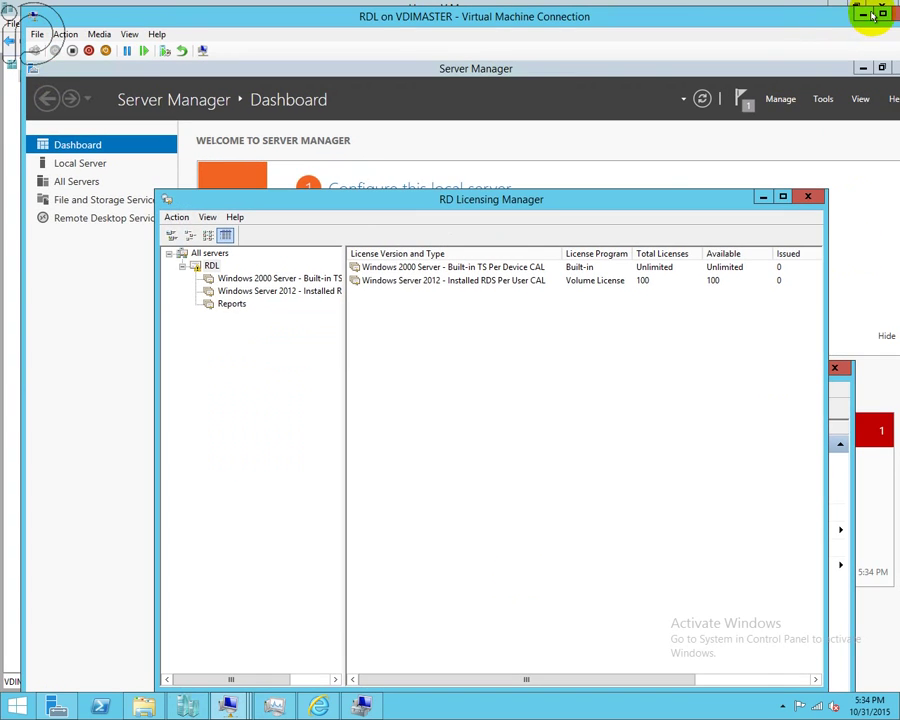
left_click(856, 16)
right_click(816, 706)
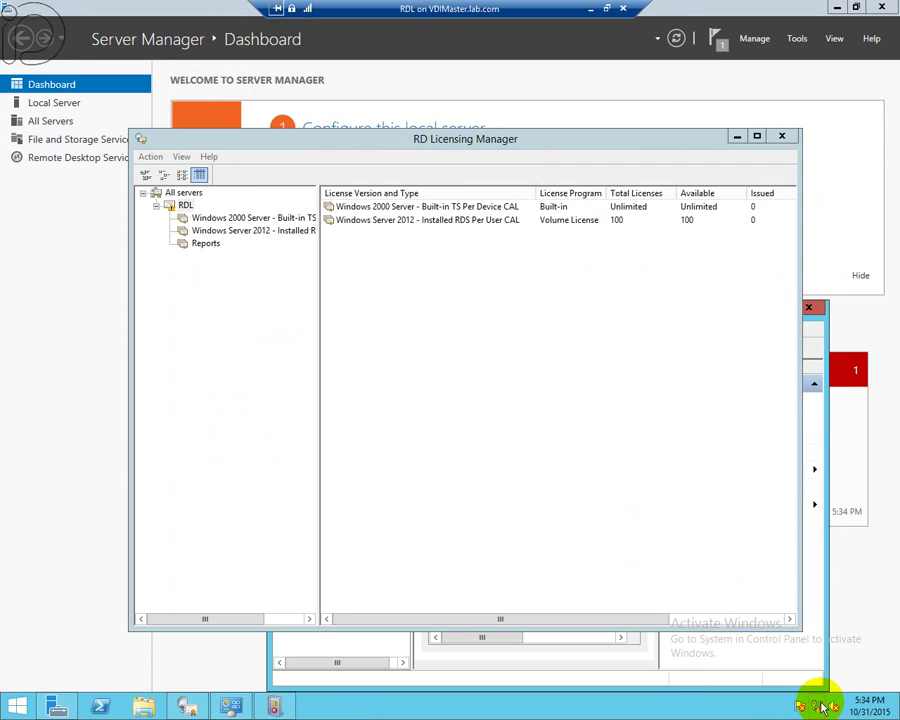
left_click(805, 688)
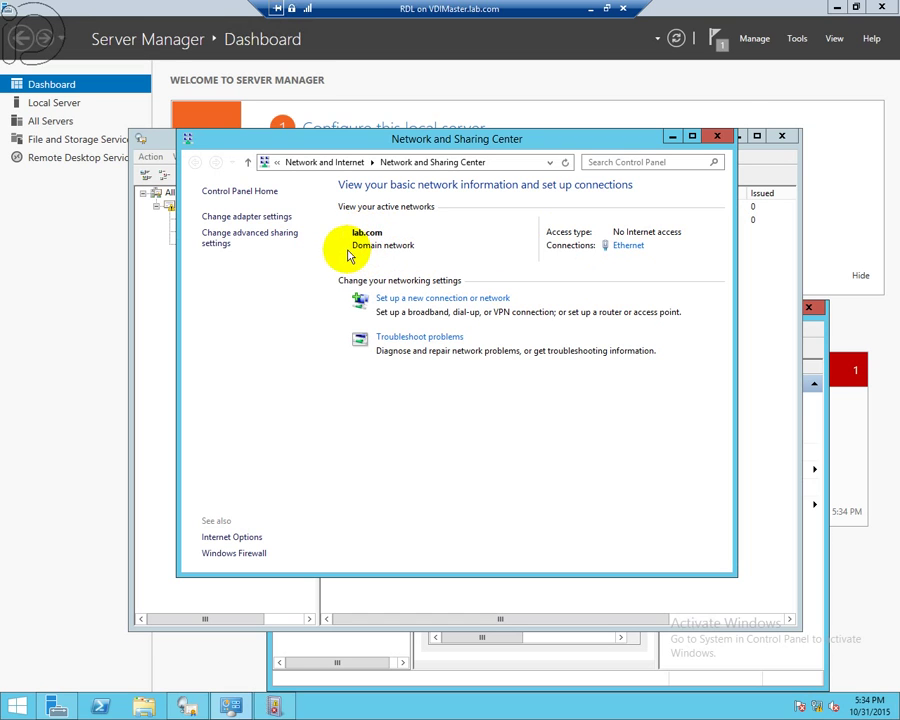
left_click(716, 138)
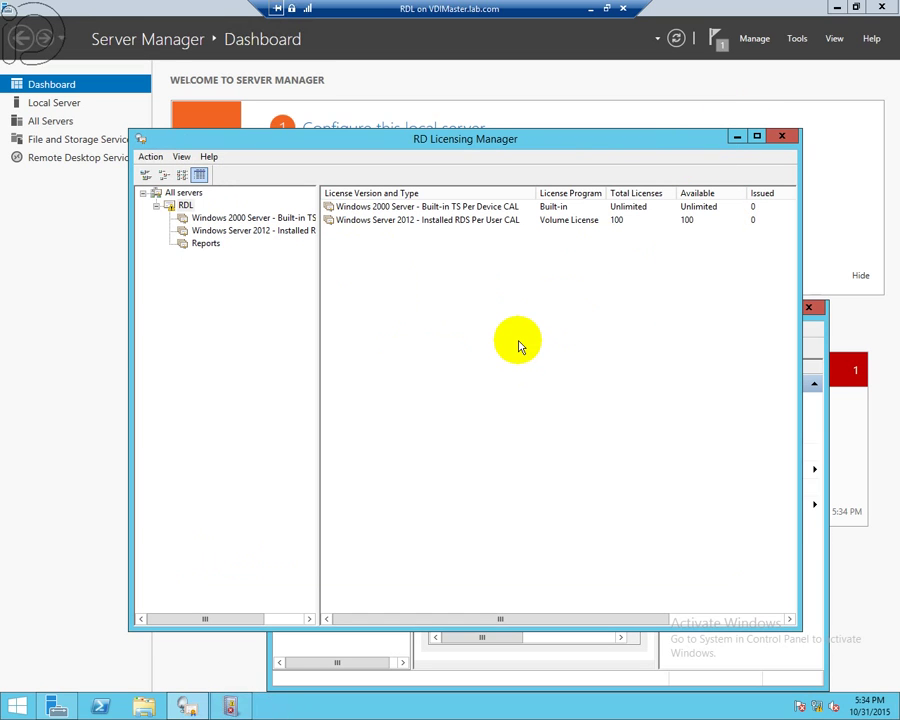
- Inspect RDL's contact-information properties without changes, then refresh to list all servers with their status
right_click(184, 208)
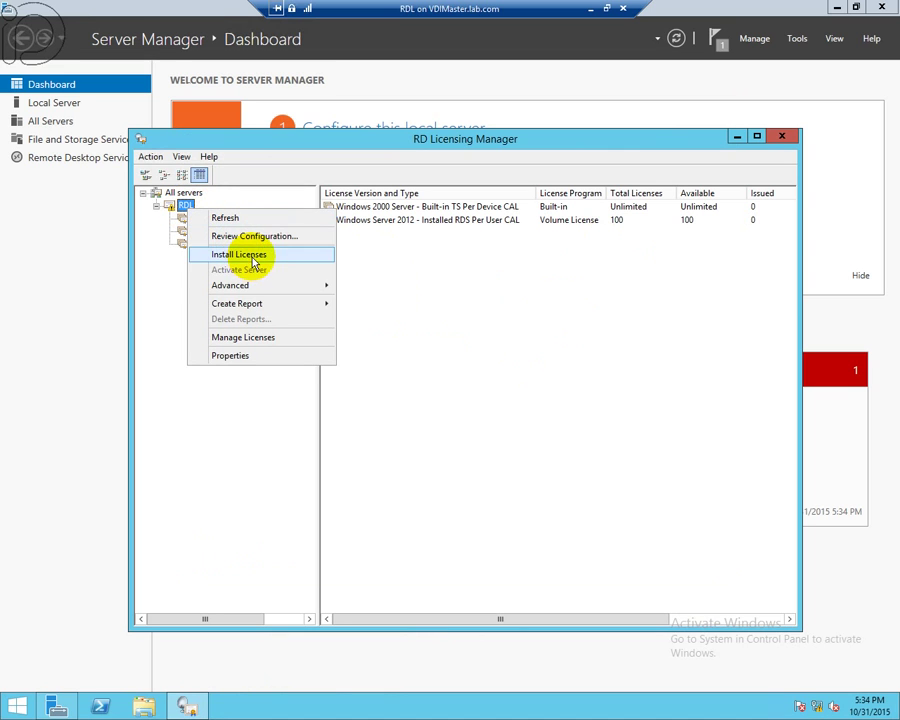
mouse_move(256, 289)
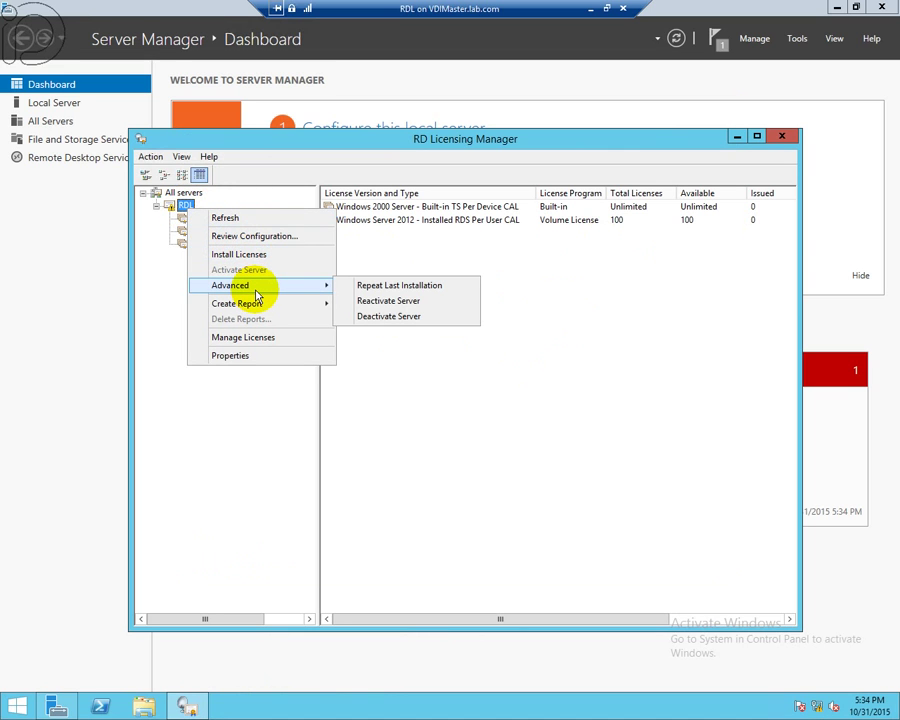
left_click(250, 357)
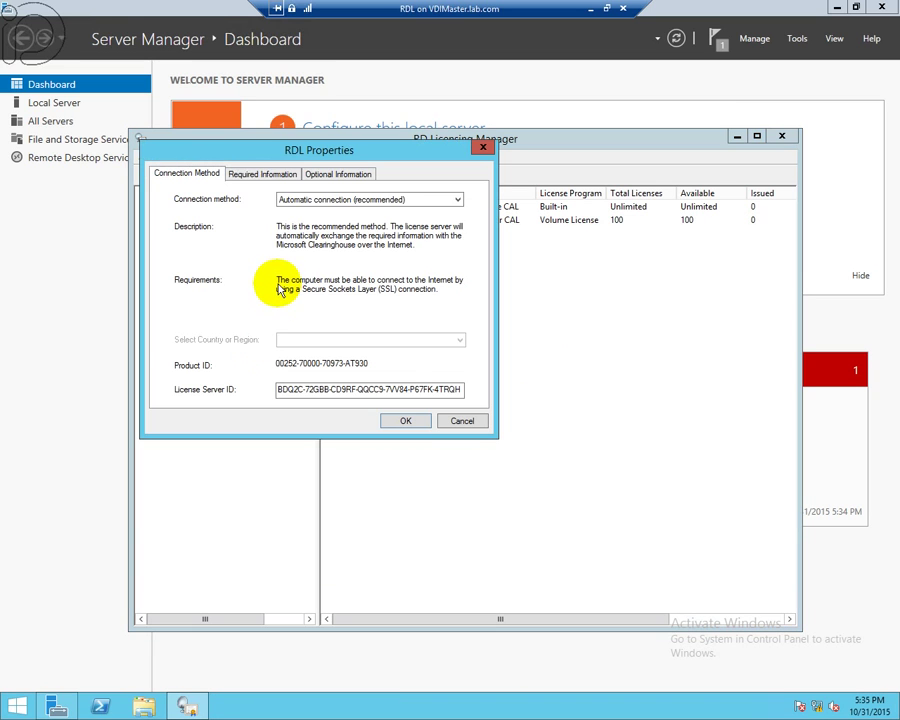
left_click(253, 176)
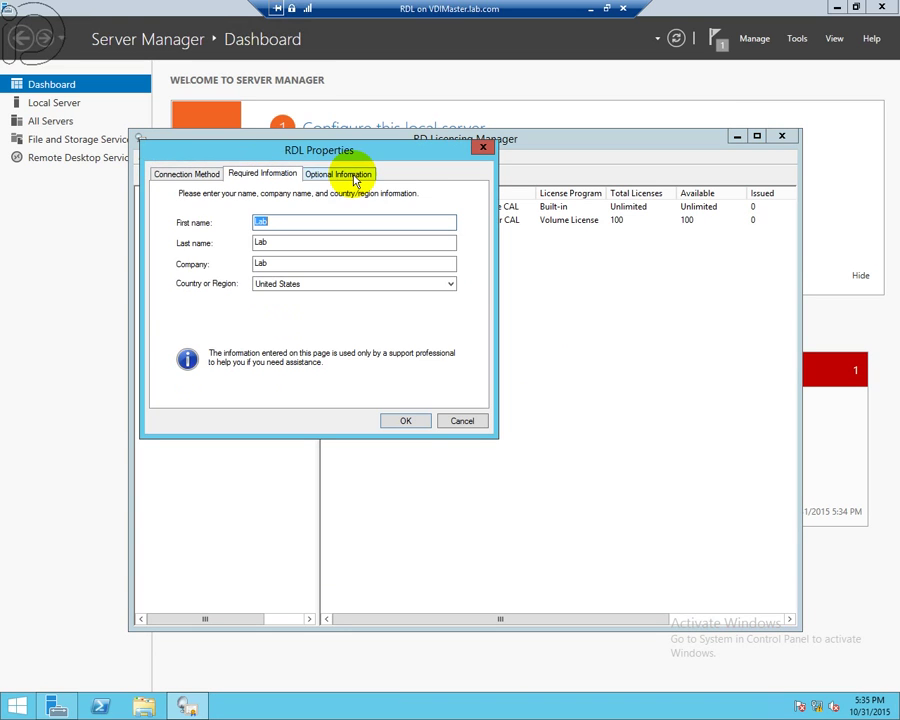
left_click(353, 176)
left_click(462, 421)
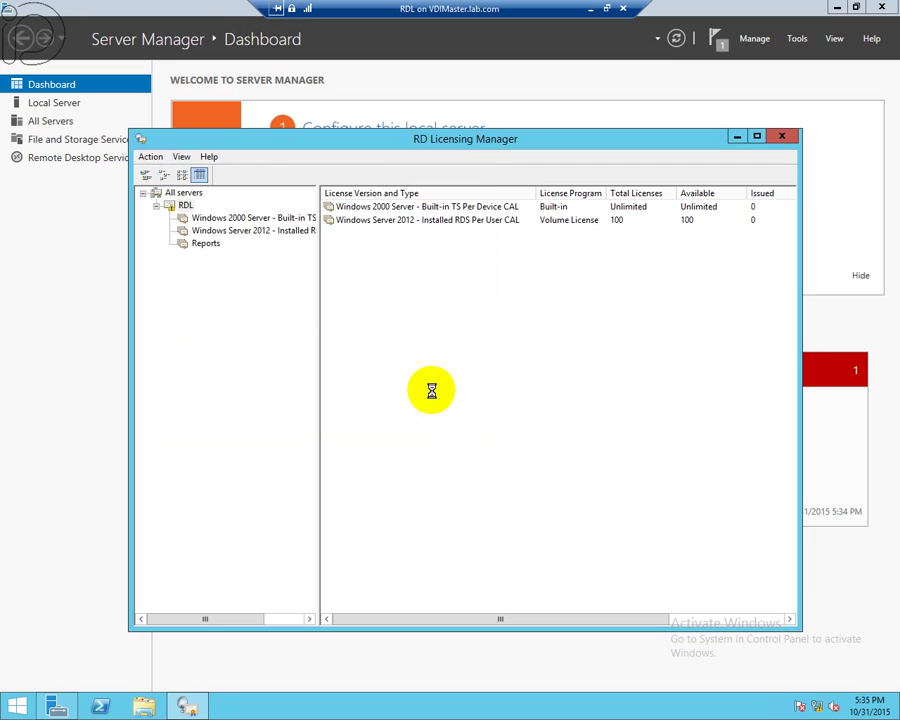
right_click(187, 211)
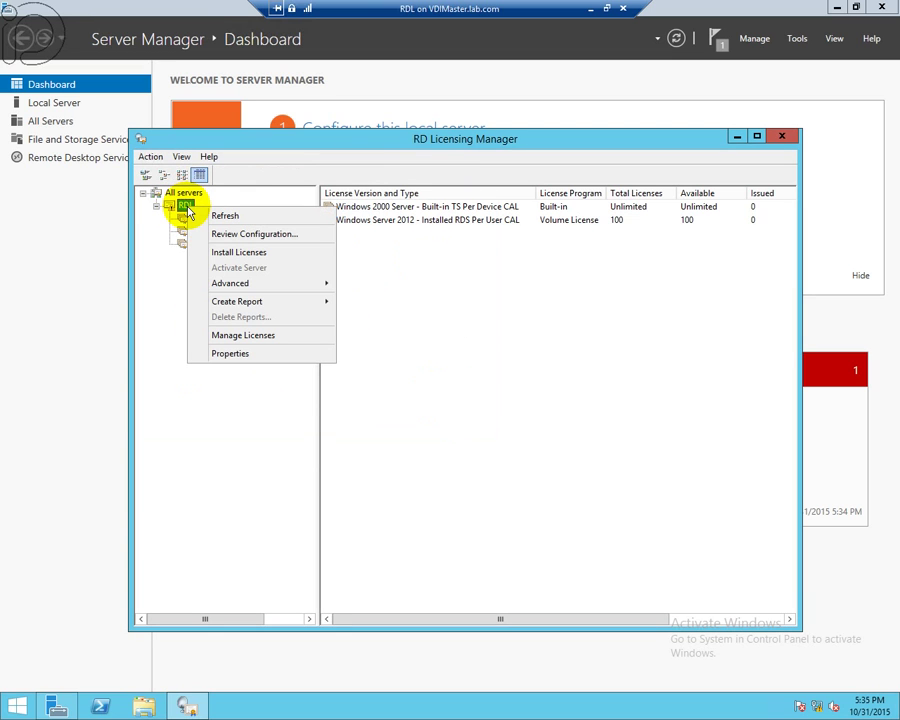
left_click(225, 215)
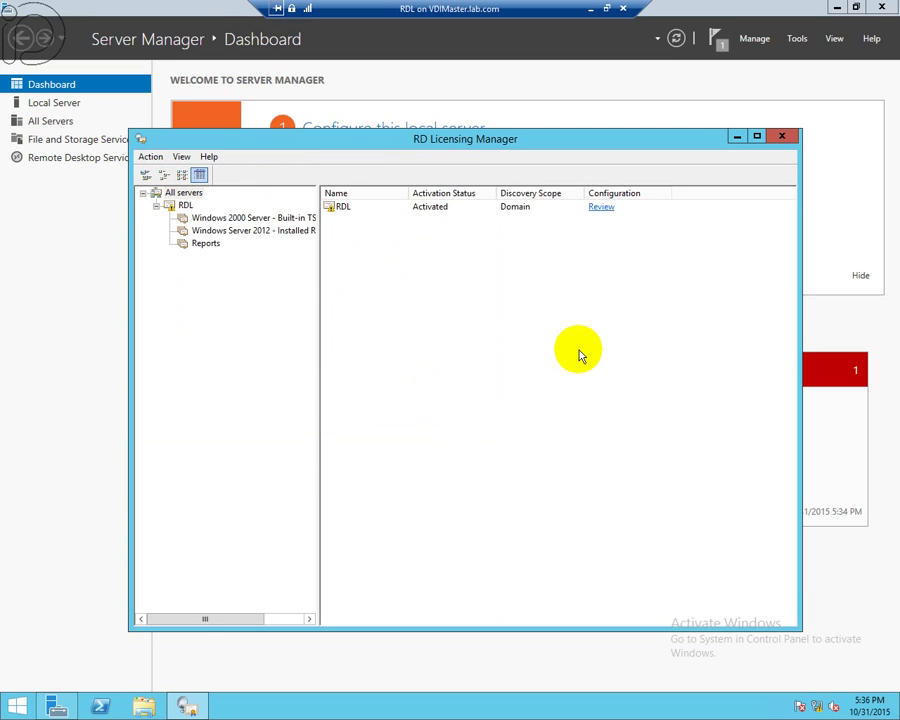
- Add RDL to the Terminal Server License Servers group from its configuration review, then reselect RDL
left_click(601, 209)
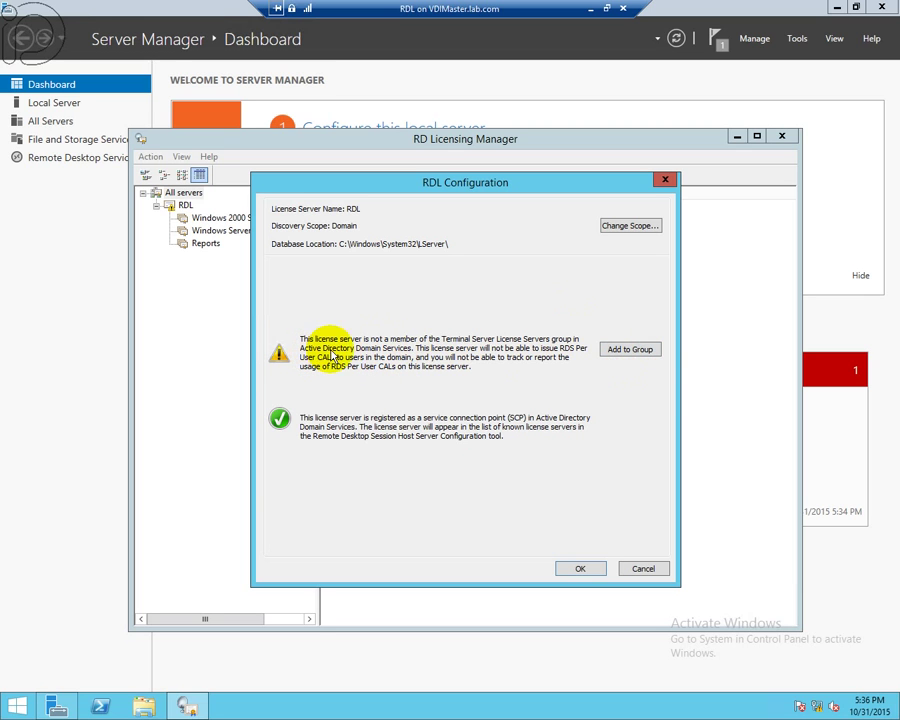
left_click(629, 350)
left_click(437, 427)
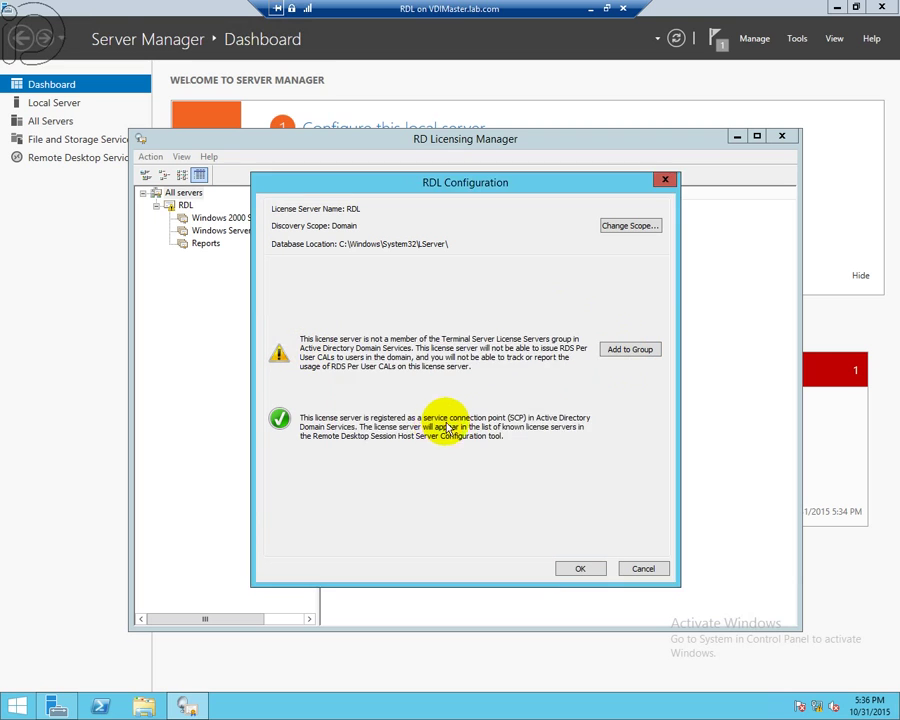
left_click(598, 420)
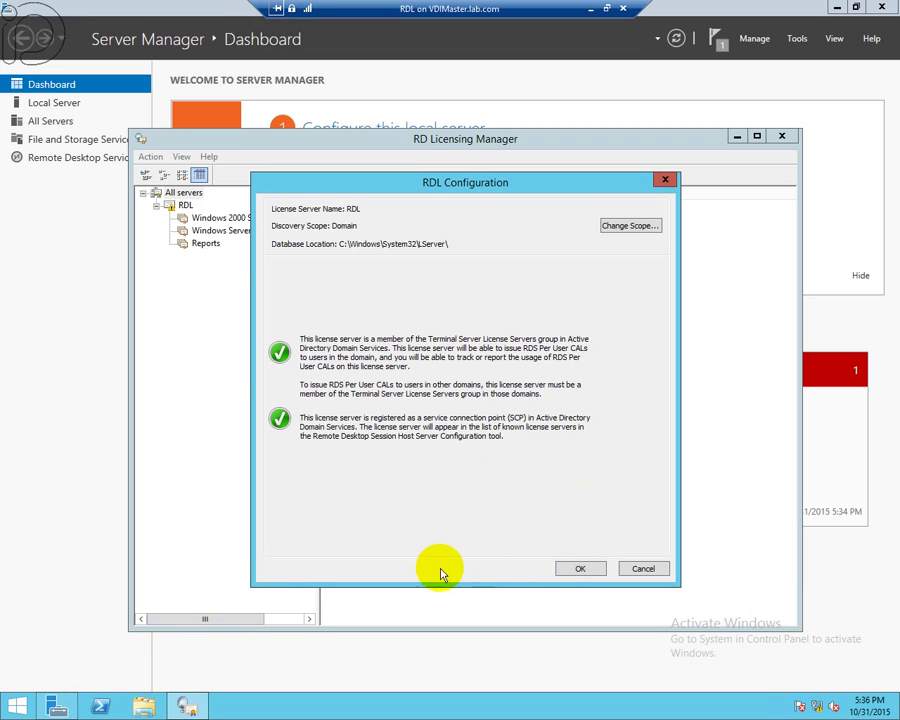
left_click(579, 569)
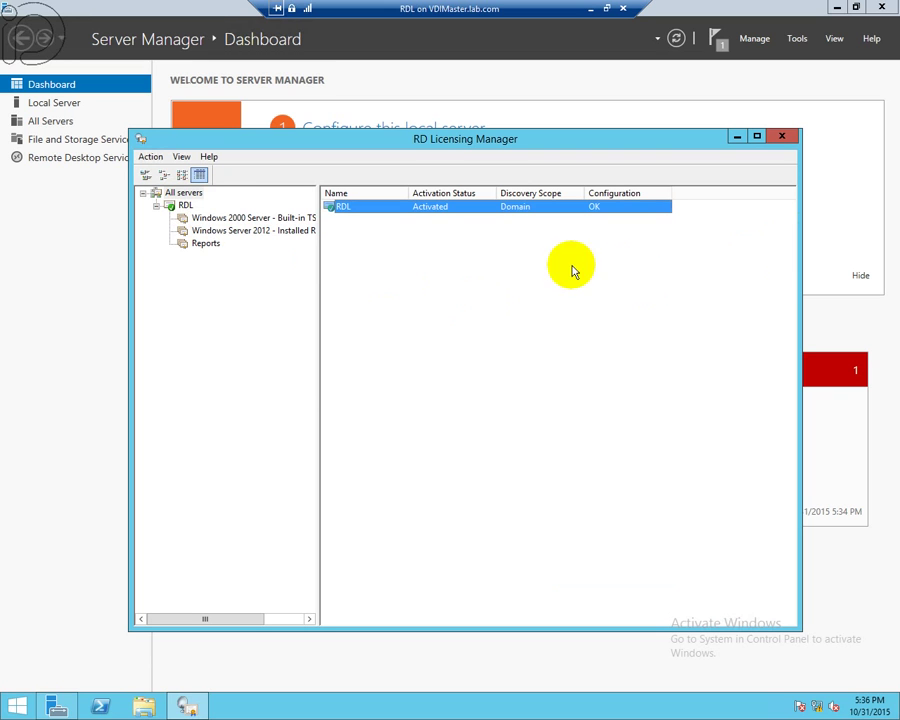
left_click(185, 205)
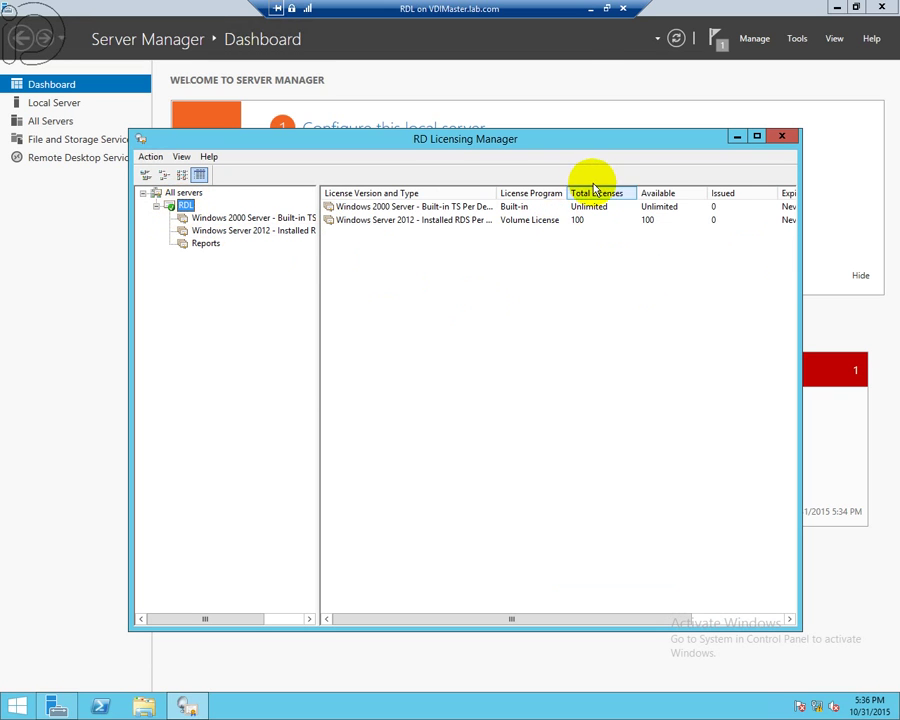
- On the RDCB VM, open the RDS deployment overview and cancel the Add RD Licensing Servers wizard
left_click(590, 8)
mouse_move(229, 706)
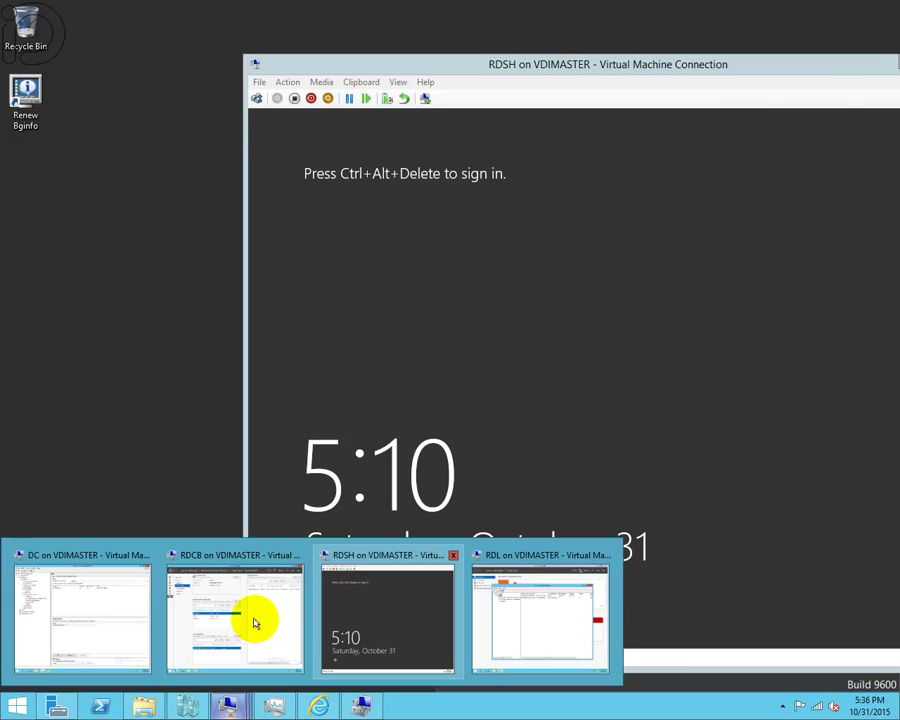
left_click(257, 622)
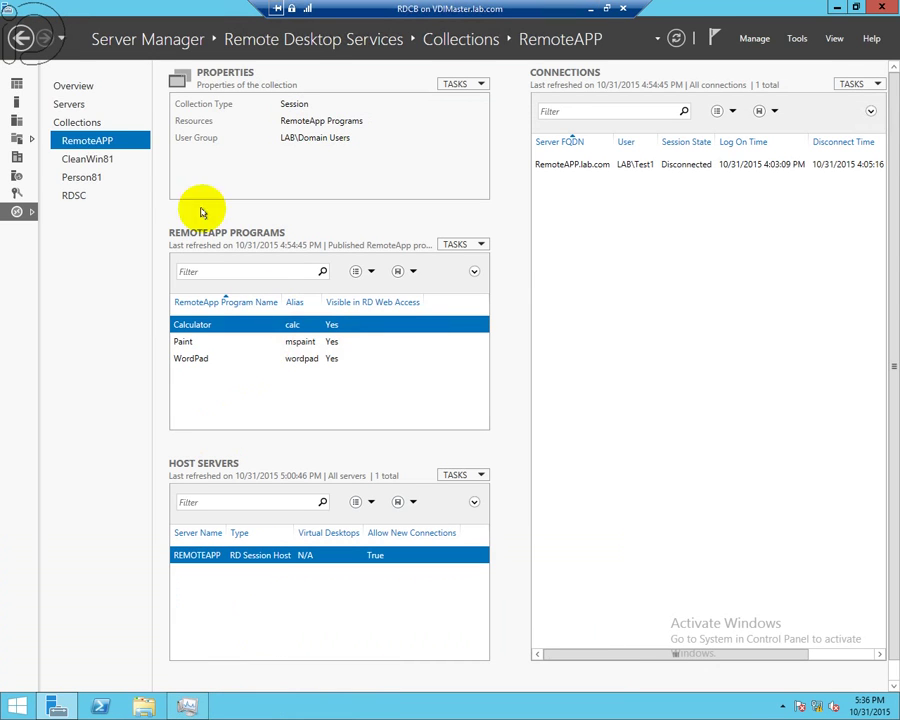
left_click(17, 211)
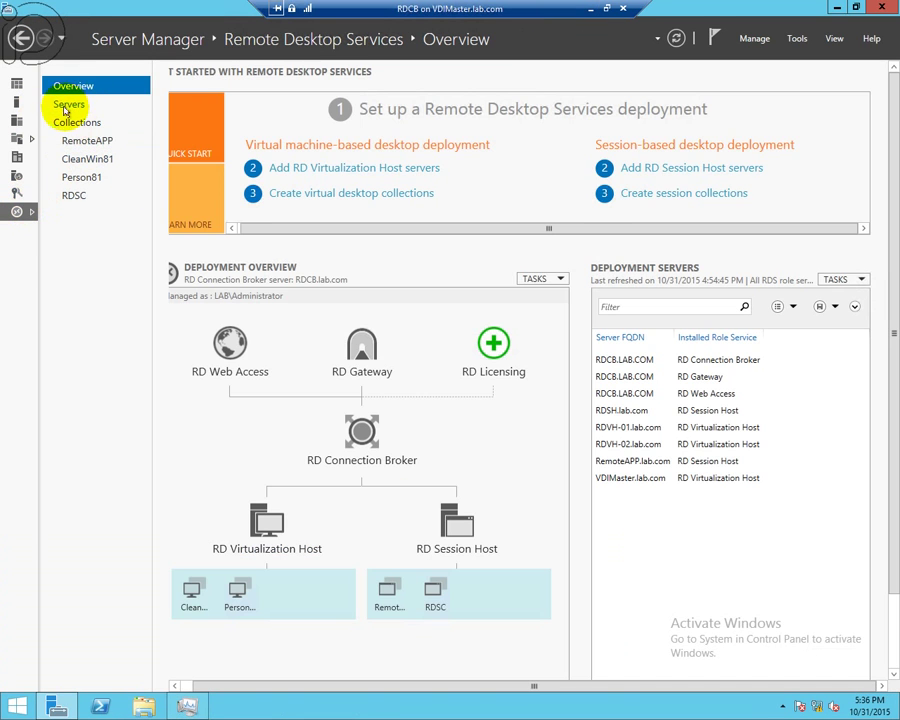
left_click(495, 348)
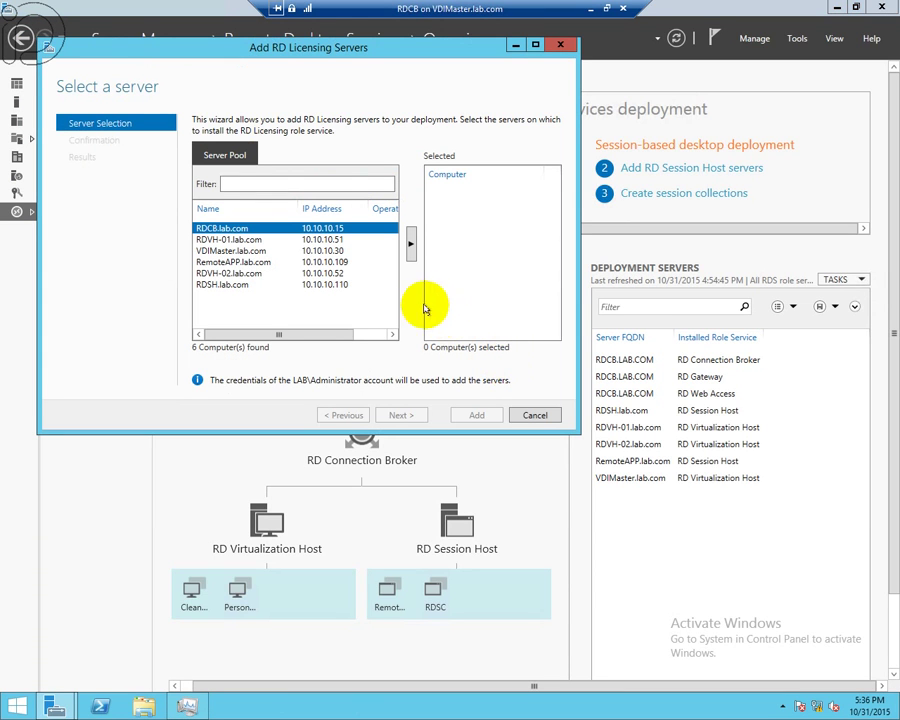
left_click(533, 416)
left_click(445, 403)
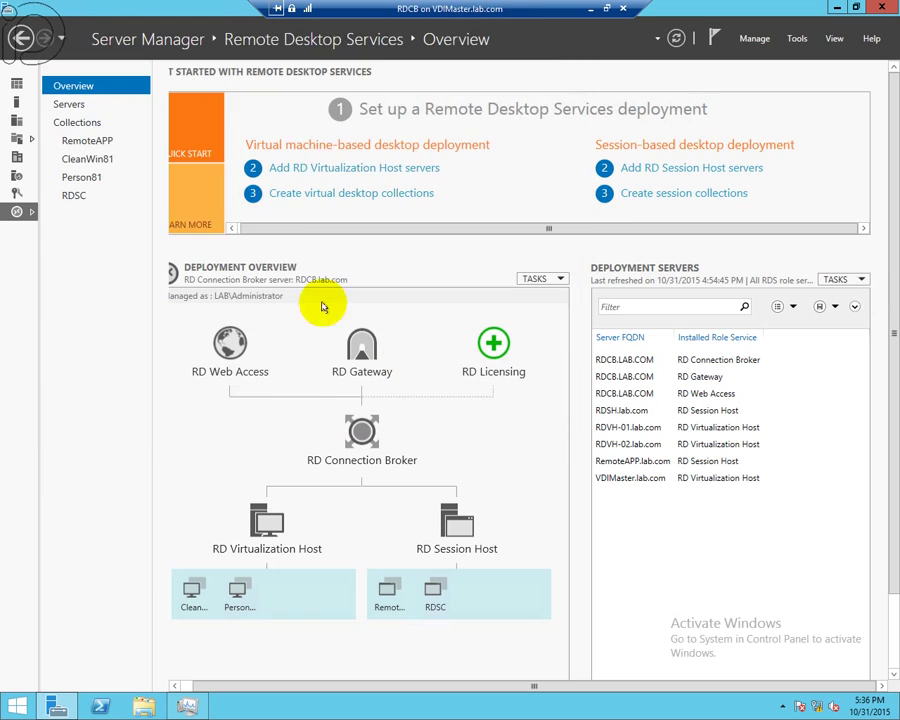
- Add the RDL computer (10.10.10.111) to the All Servers pool, then return to the RDS overview
left_click(16, 120)
right_click(42, 123)
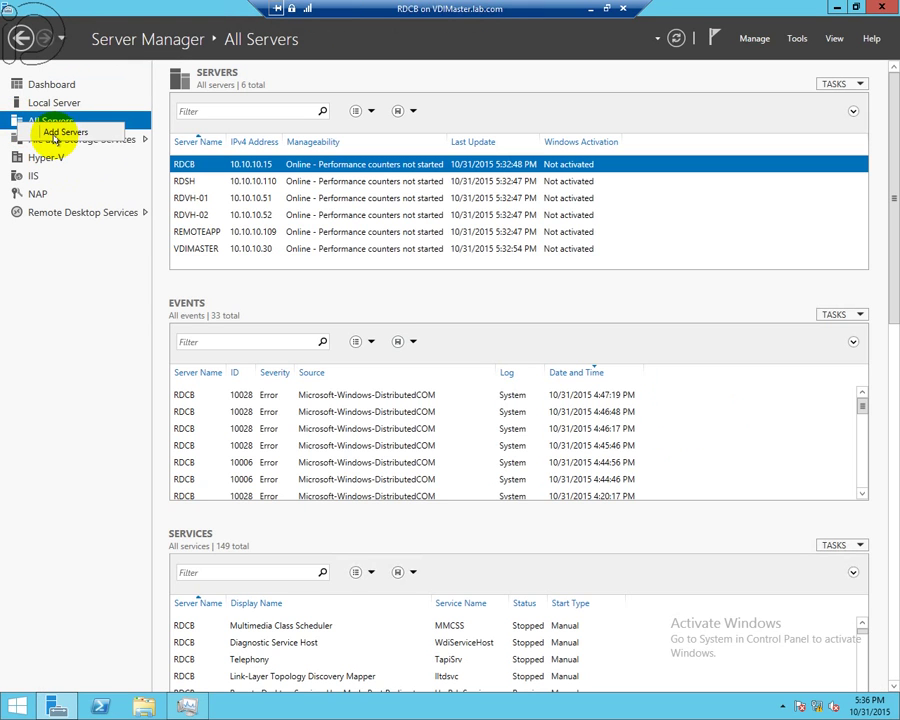
left_click(64, 133)
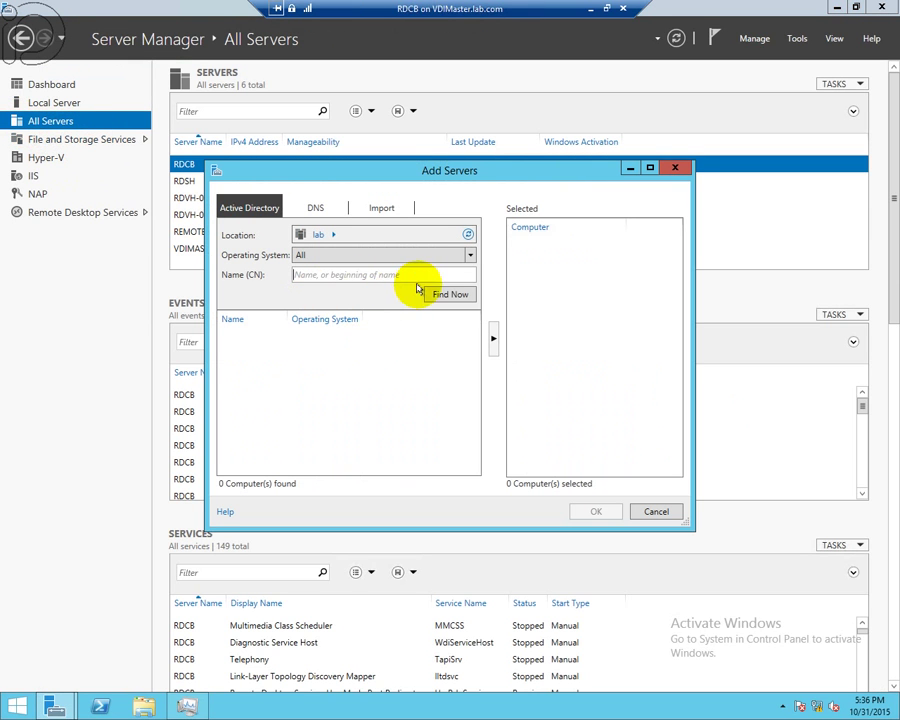
left_click(450, 294)
left_click(234, 463)
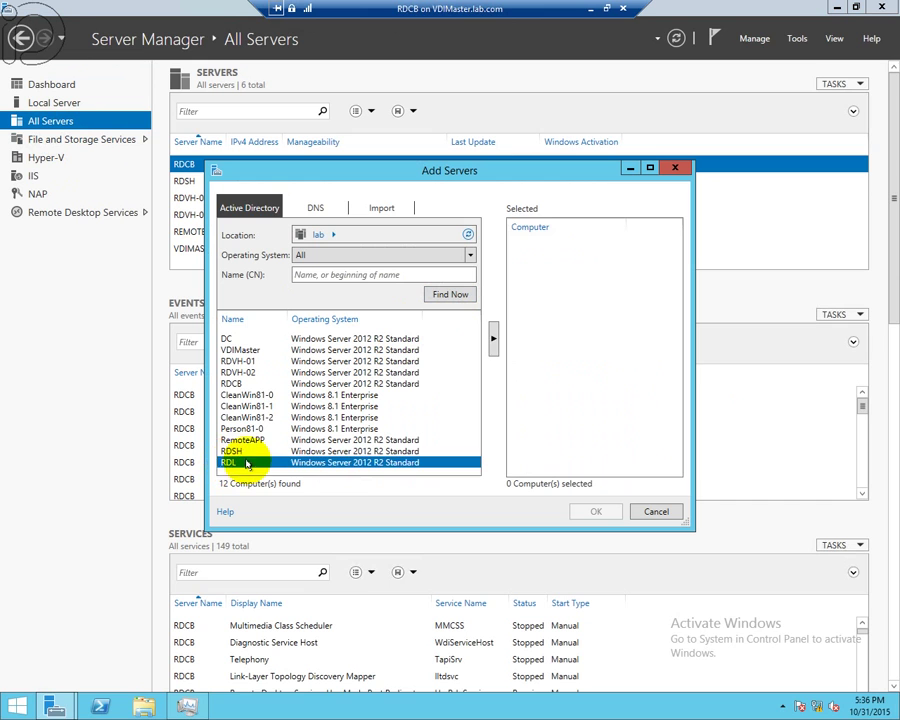
left_click(494, 340)
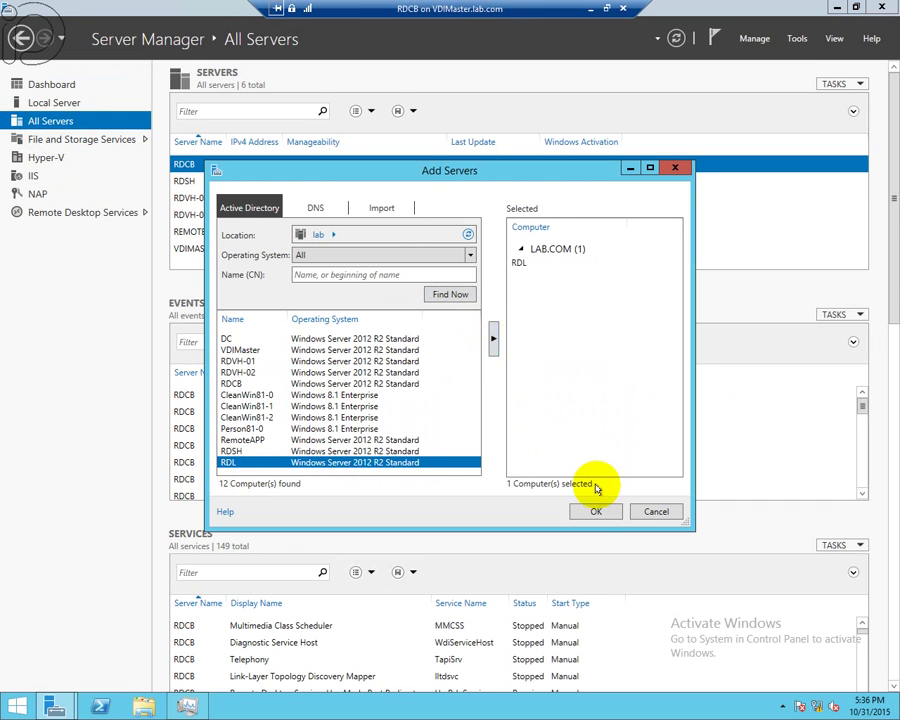
left_click(596, 513)
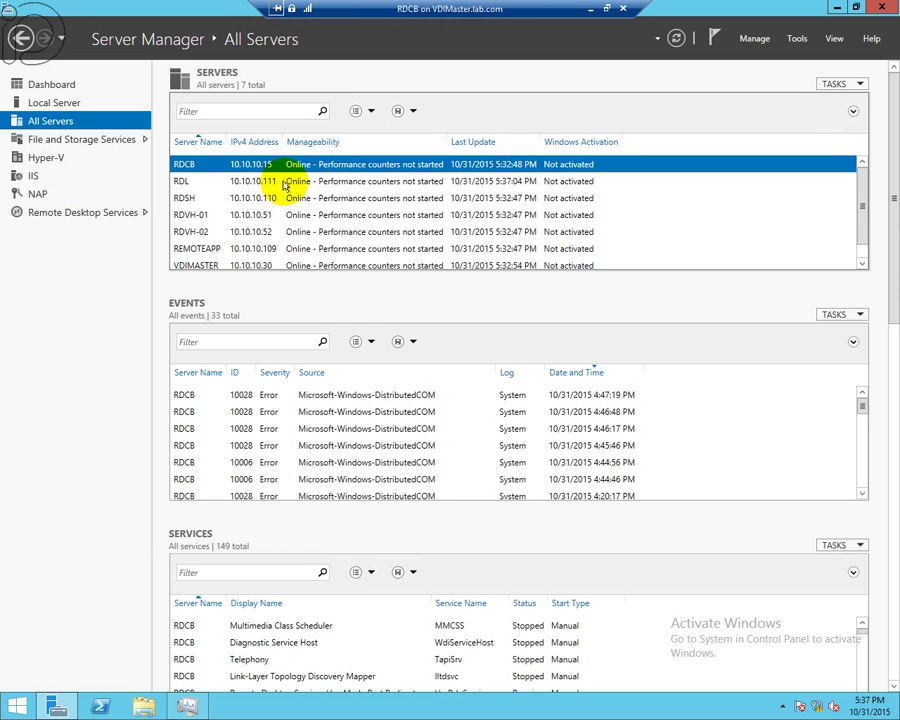
left_click(92, 213)
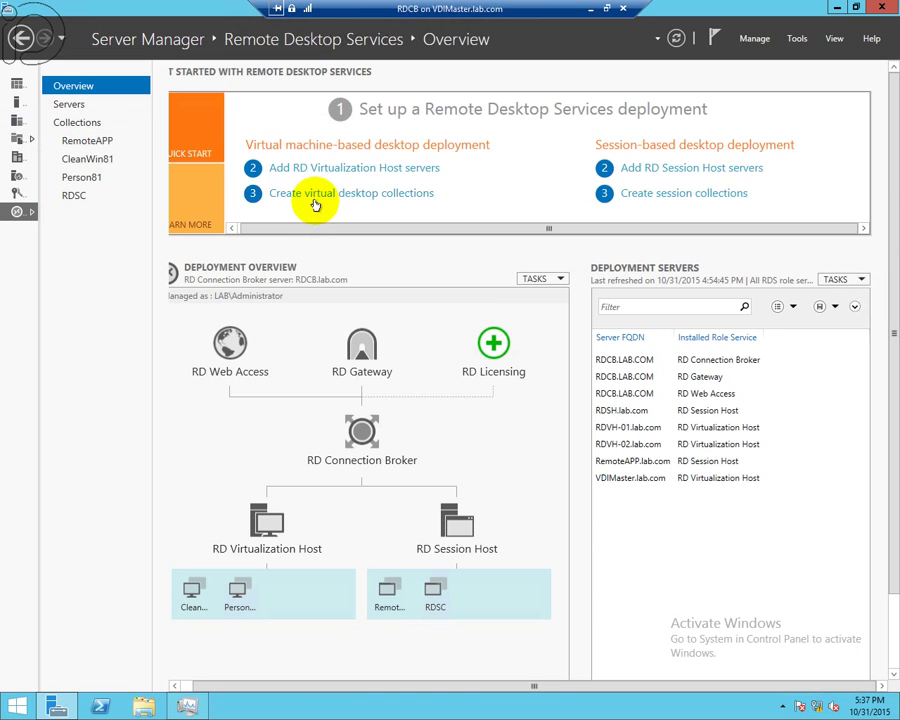
- Install the RD Licensing role on RDL.lab.com through the Add RD Licensing Servers wizard
left_click(494, 346)
left_click(243, 333)
left_click(447, 283)
left_click(447, 451)
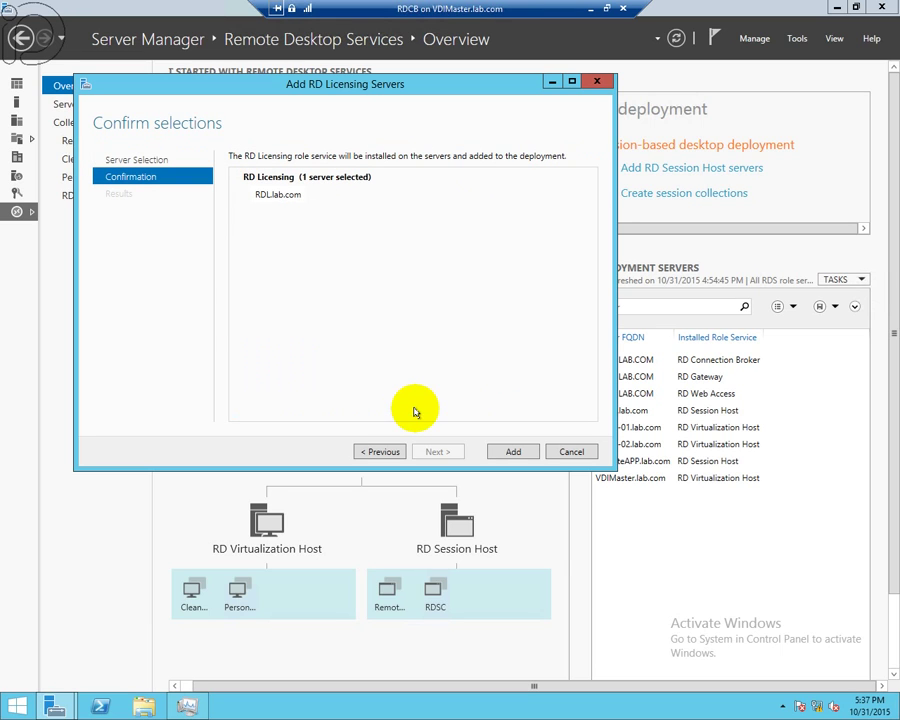
left_click(506, 451)
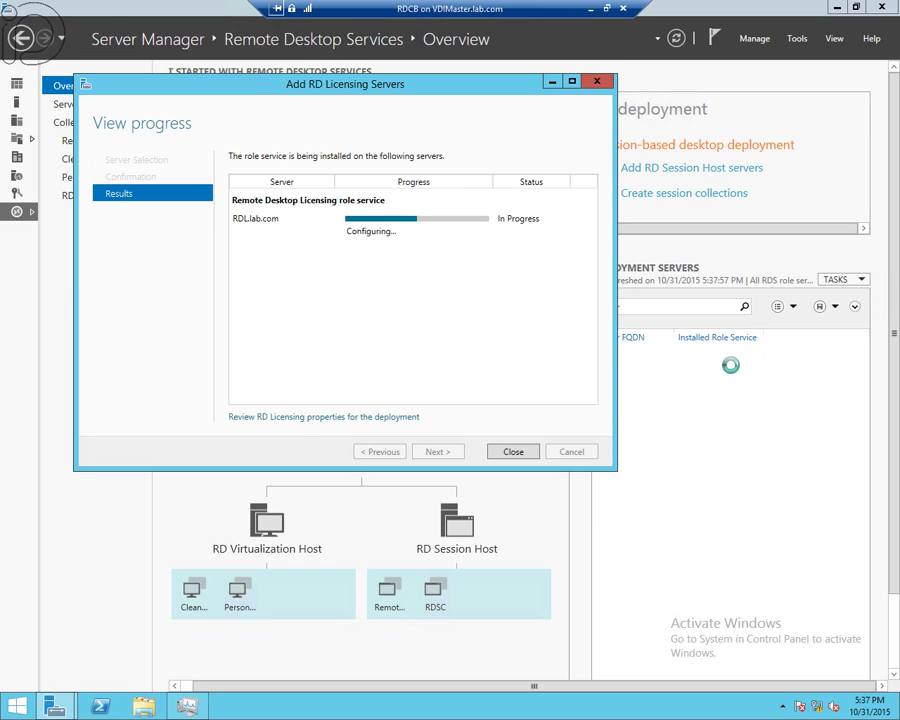
left_click(513, 451)
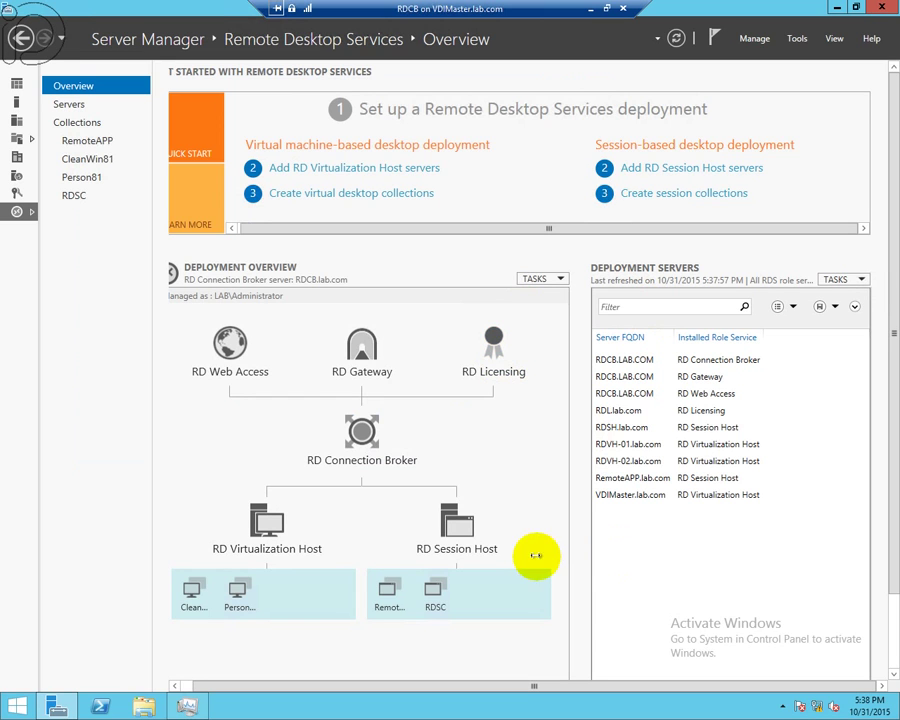
- Minimize the RDCB VM and launch RD Licensing Diagnoser from the Start screen's Apps view
left_click(590, 11)
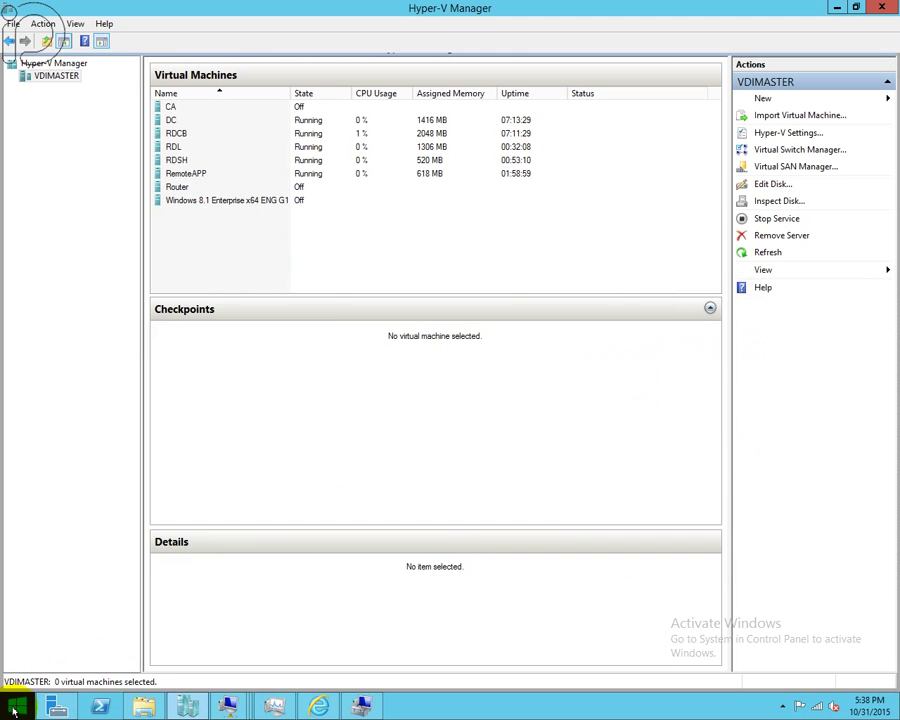
right_click(15, 709)
left_click(12, 708)
left_click(10, 709)
left_click(96, 682)
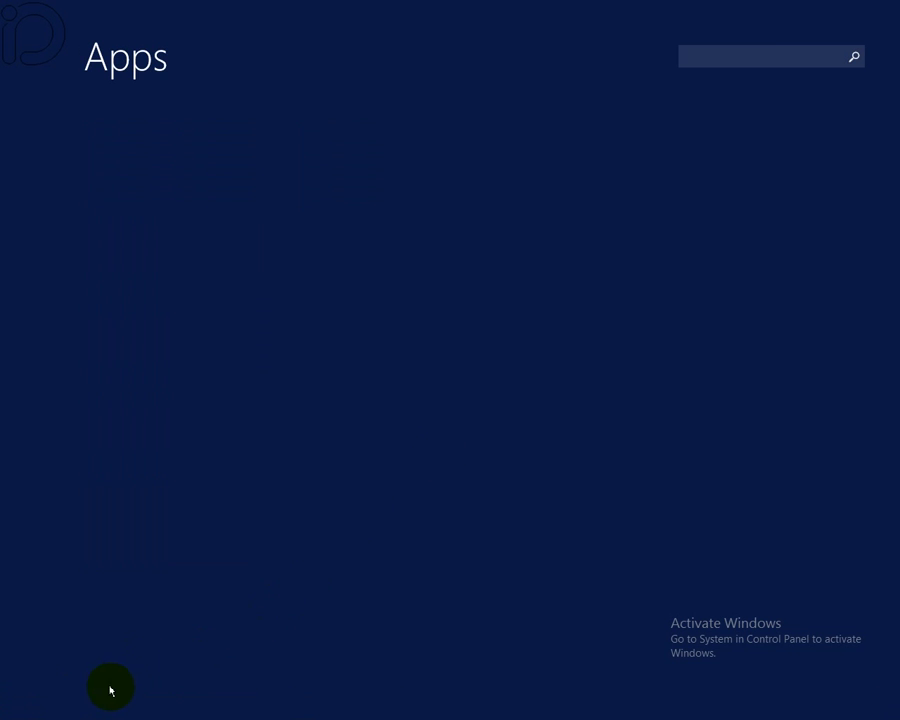
left_click_drag(190, 714, 297, 712)
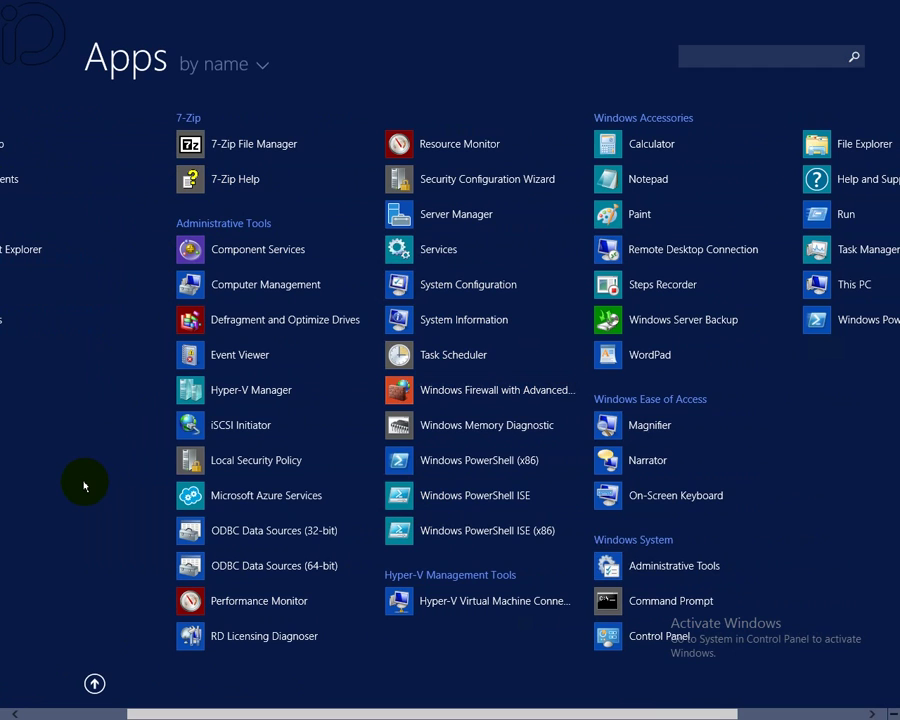
type("r")
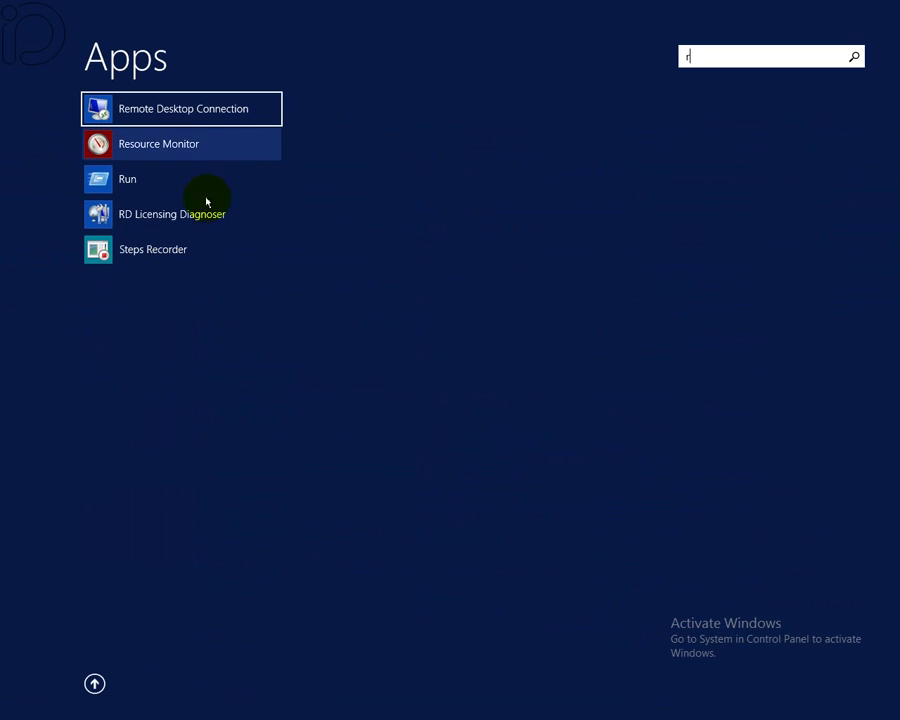
left_click(187, 218)
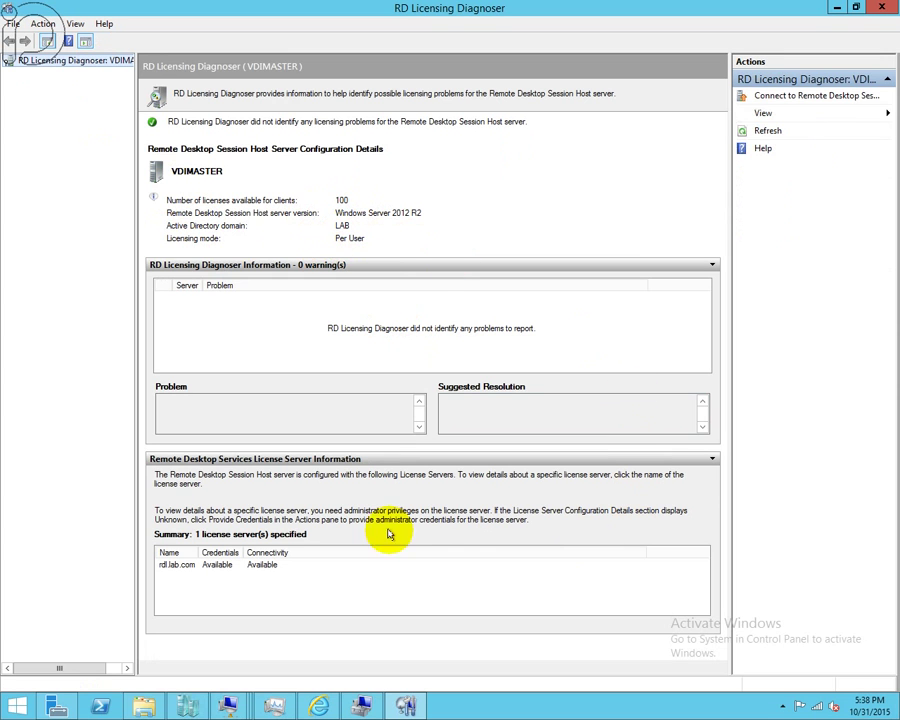
- Check rdl.lab.com's configuration details showing 100 RDS Per User CALs available, then minimize the diagnoser
left_click(220, 566)
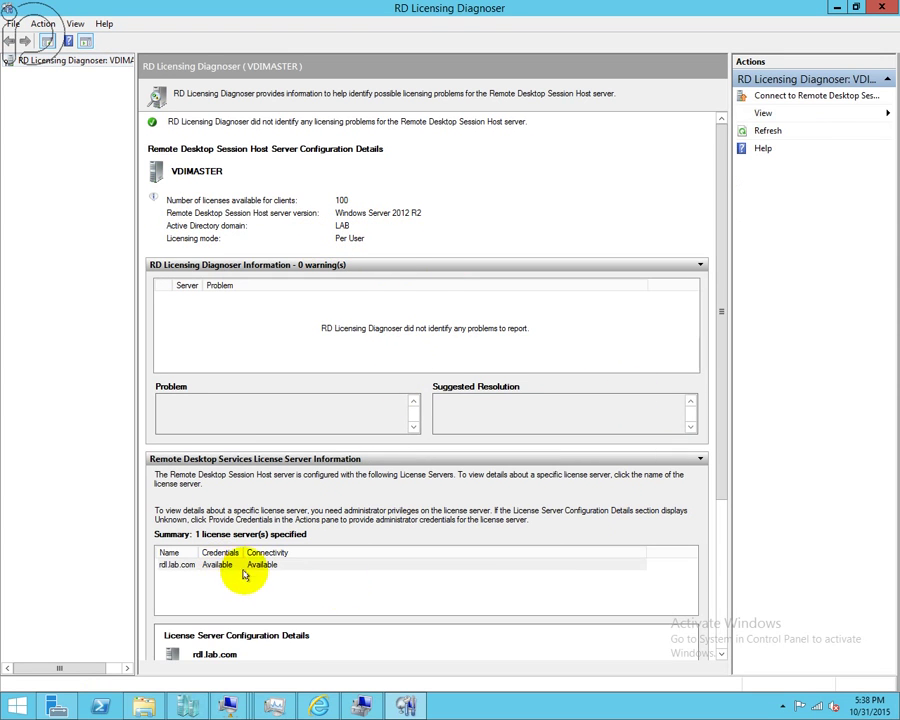
left_click_drag(726, 432, 706, 594)
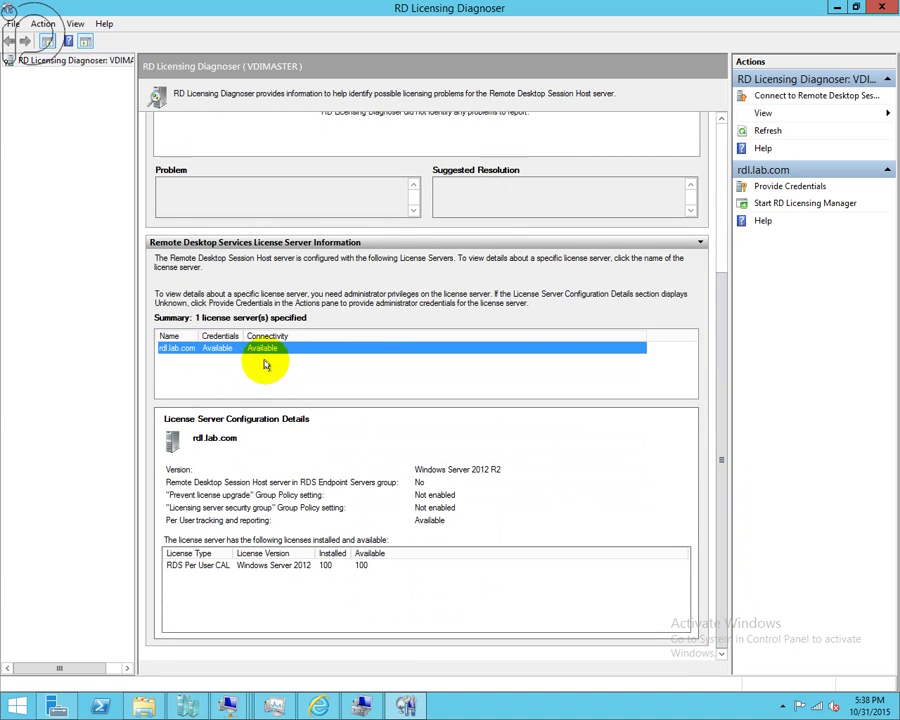
left_click(322, 566)
left_click(305, 582)
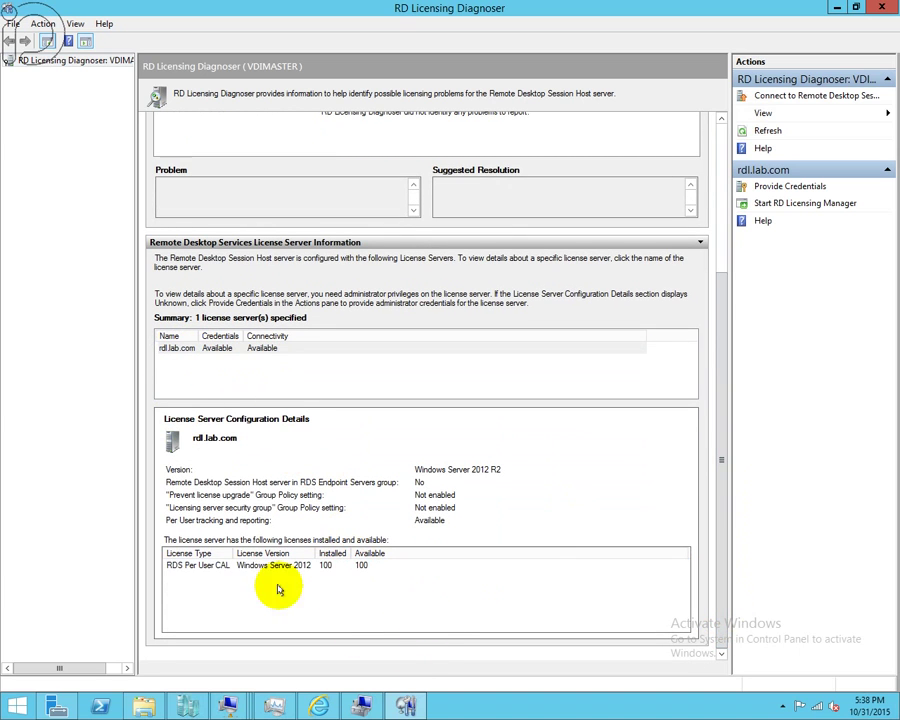
left_click(835, 8)
- Sign in to the RDSH VM as the domain administrator with the account password
mouse_move(229, 706)
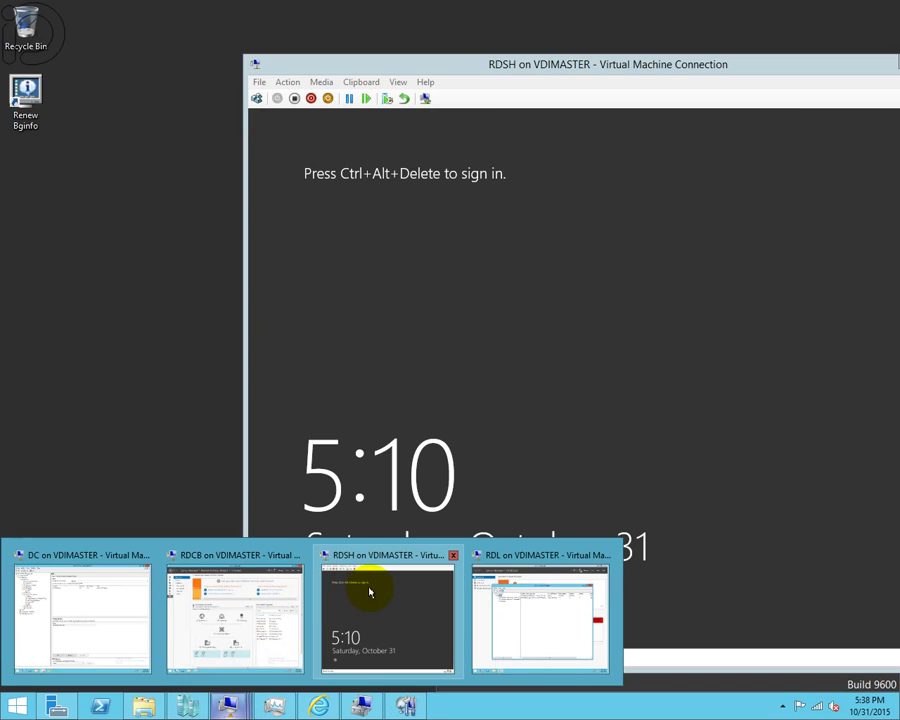
left_click(369, 592)
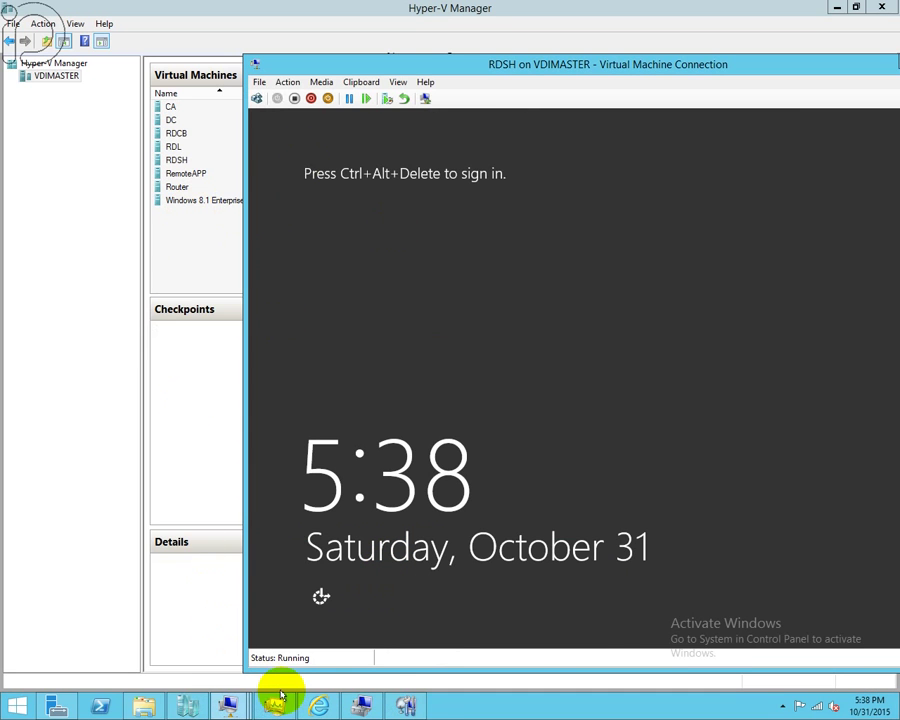
left_click(257, 97)
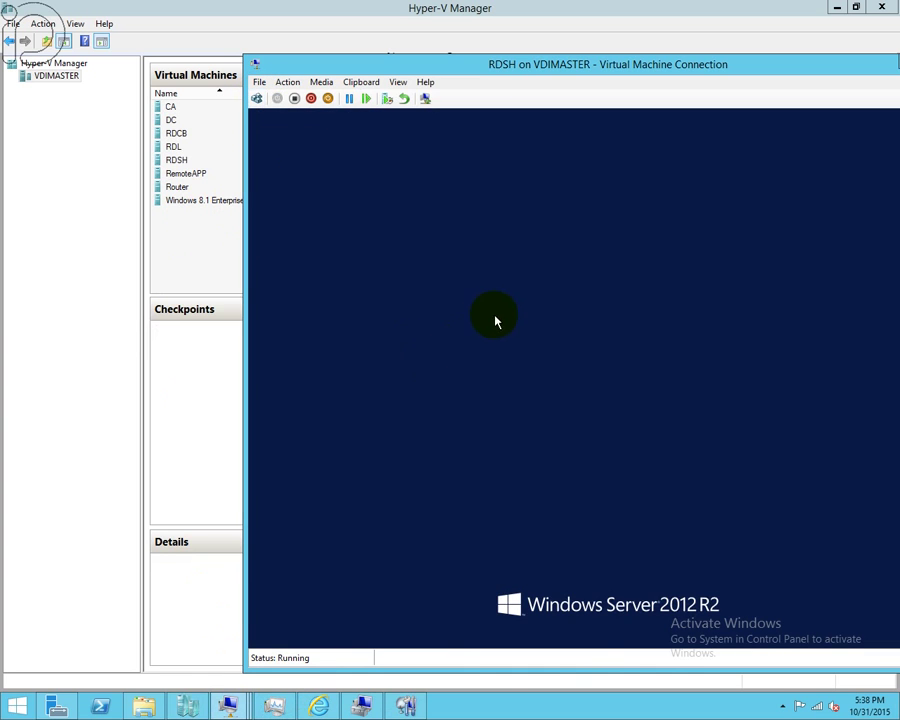
left_click(634, 283)
type("Lab\\Administrator")
key("Tab")
type("Pa$$w0rd")
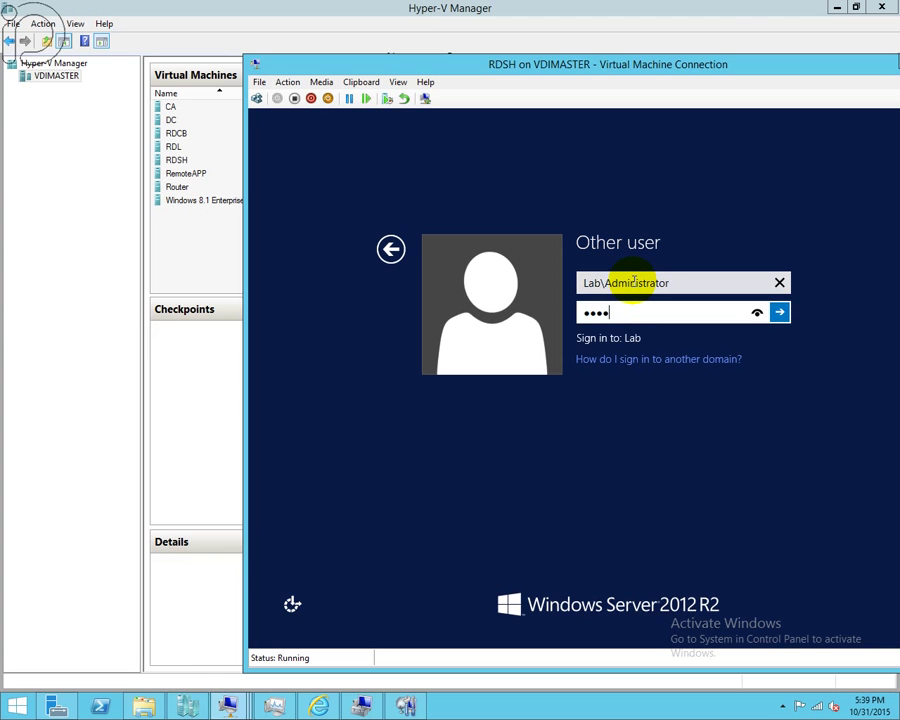
key("Return")
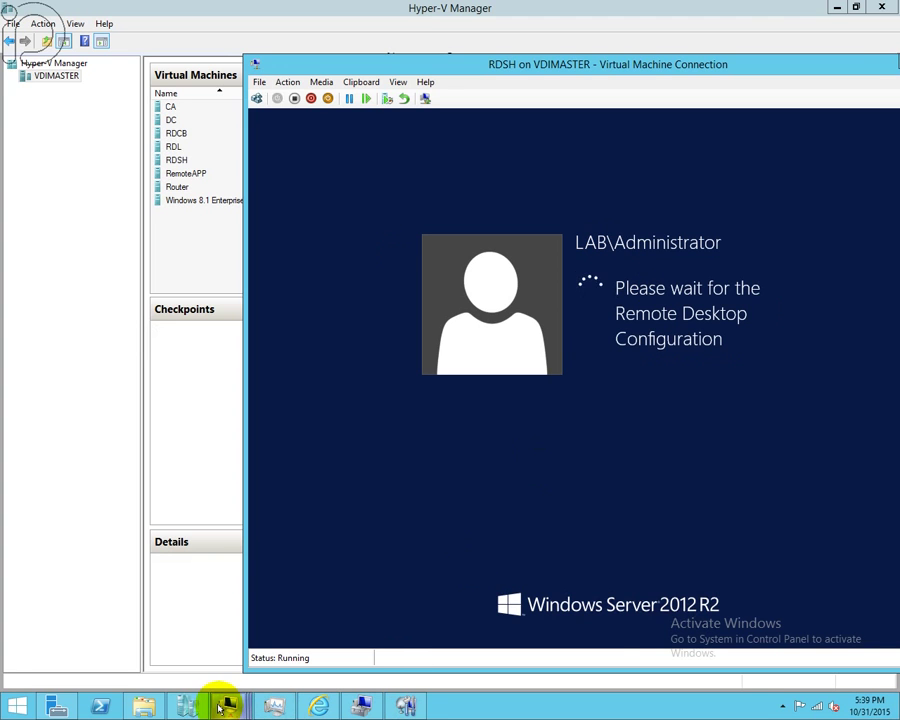
- From Hyper-V Manager, connect to the RemoteAPP virtual machine
mouse_move(200, 703)
left_click(180, 705)
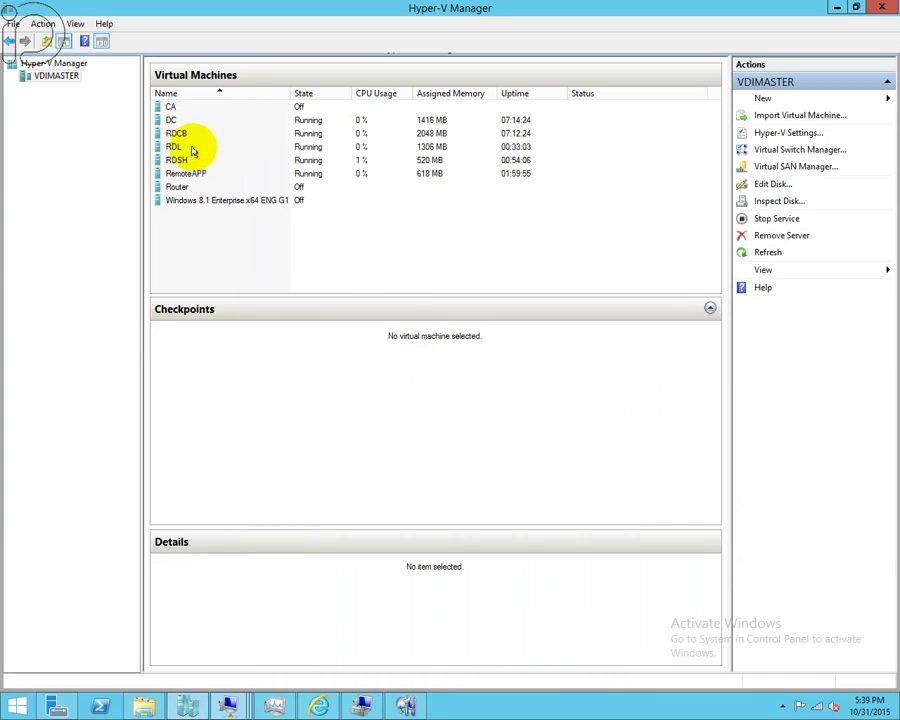
left_click(178, 173)
right_click(186, 177)
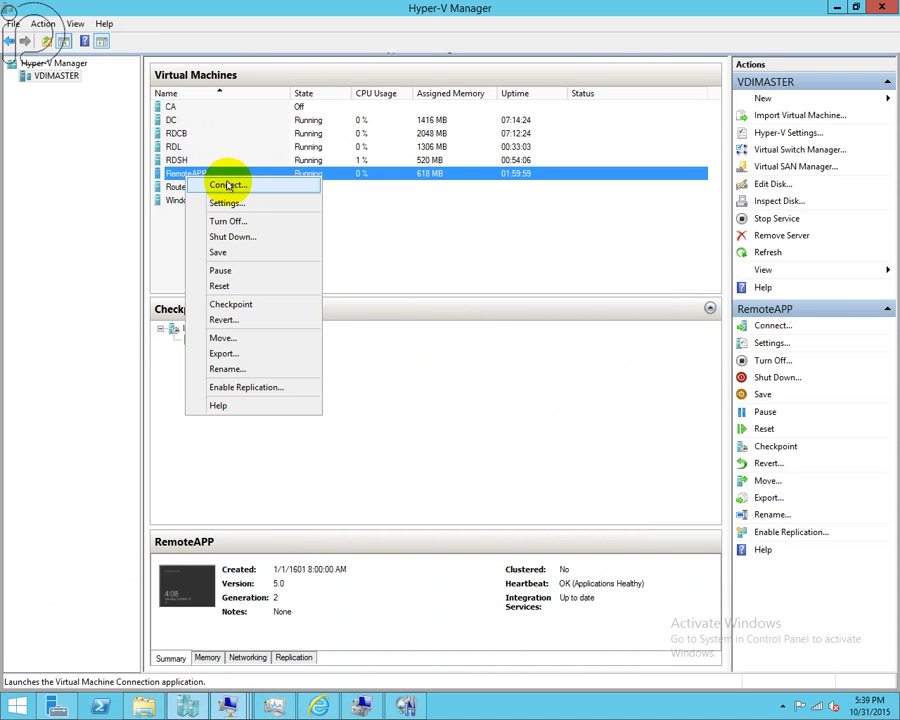
left_click(228, 185)
left_click(292, 246)
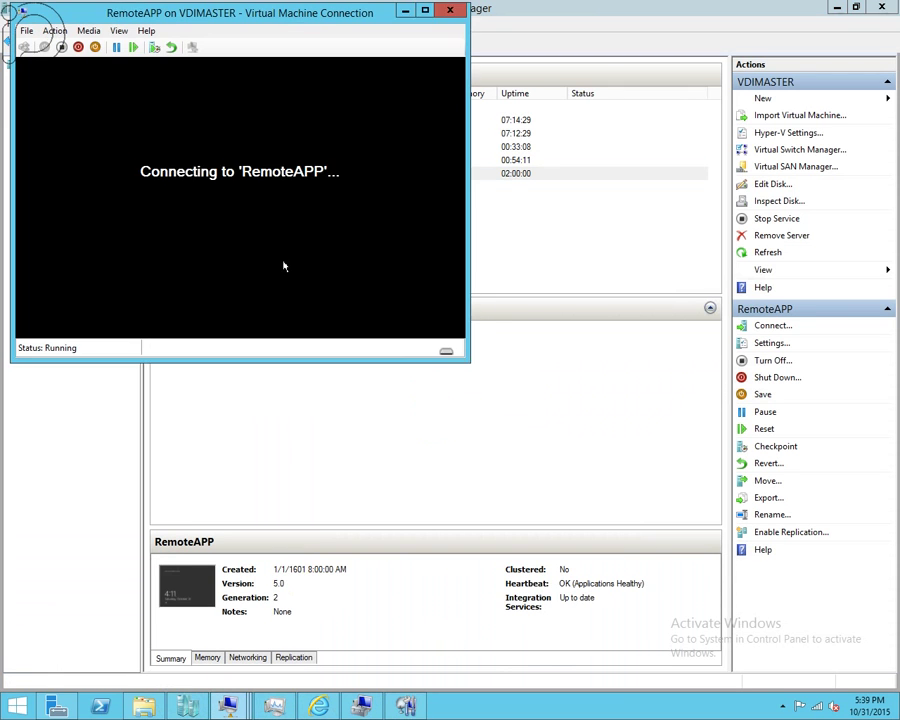
- Rearrange the RDSH, Computer Management and RemoteAPP windows, and close RD Licensing Diagnoser
left_click(362, 706)
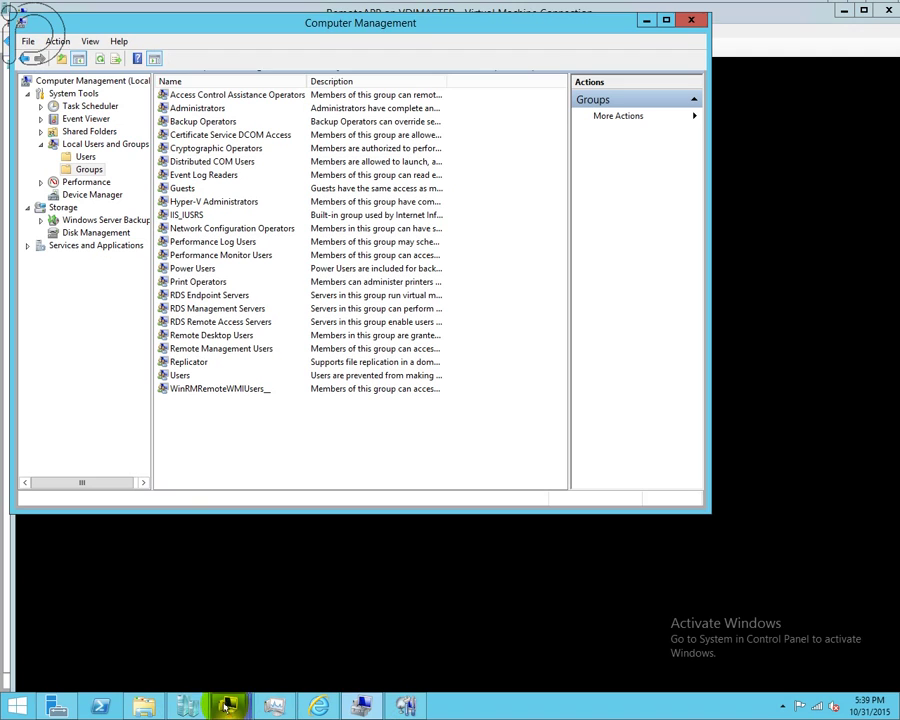
mouse_move(228, 706)
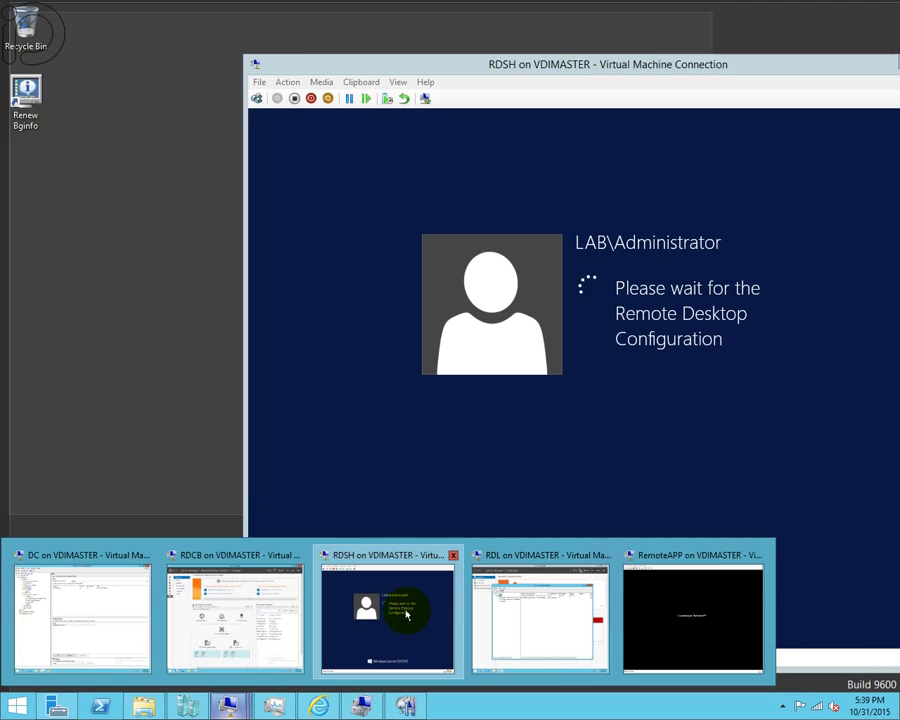
left_click(406, 615)
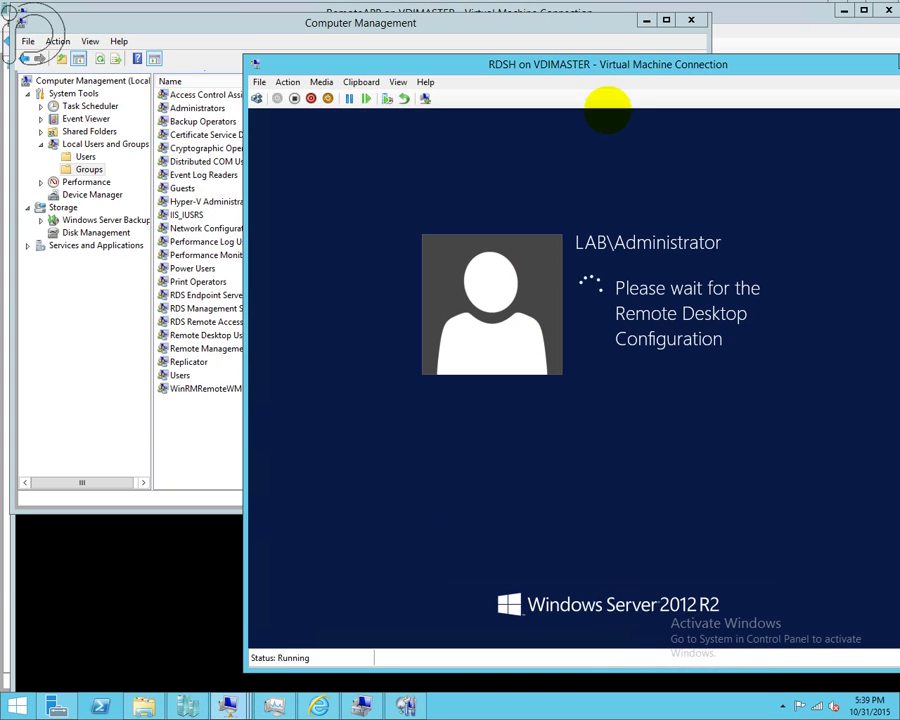
left_click_drag(624, 64, 586, 61)
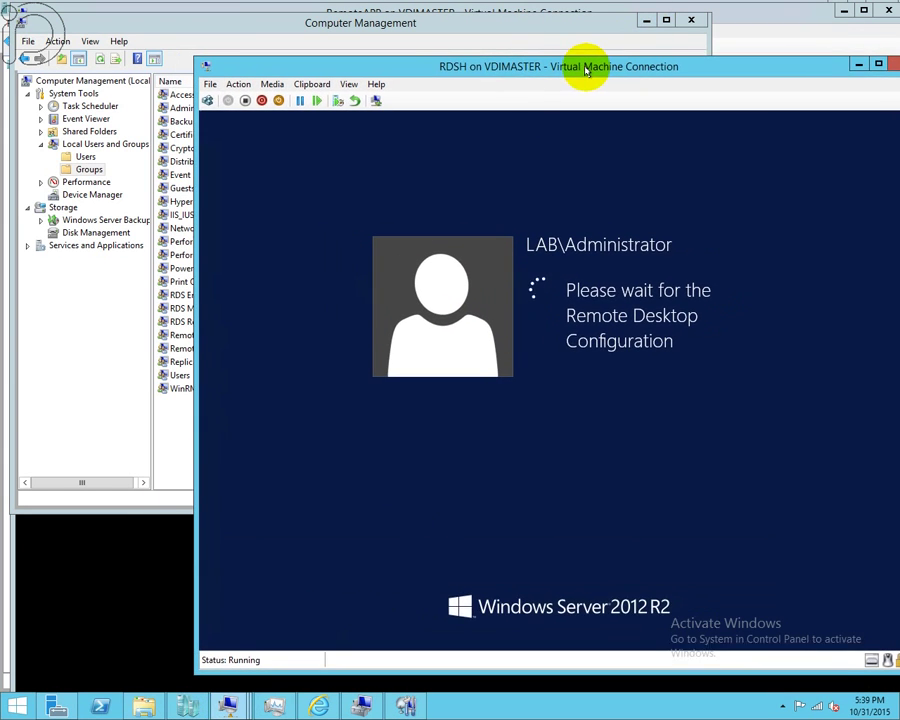
left_click(646, 25)
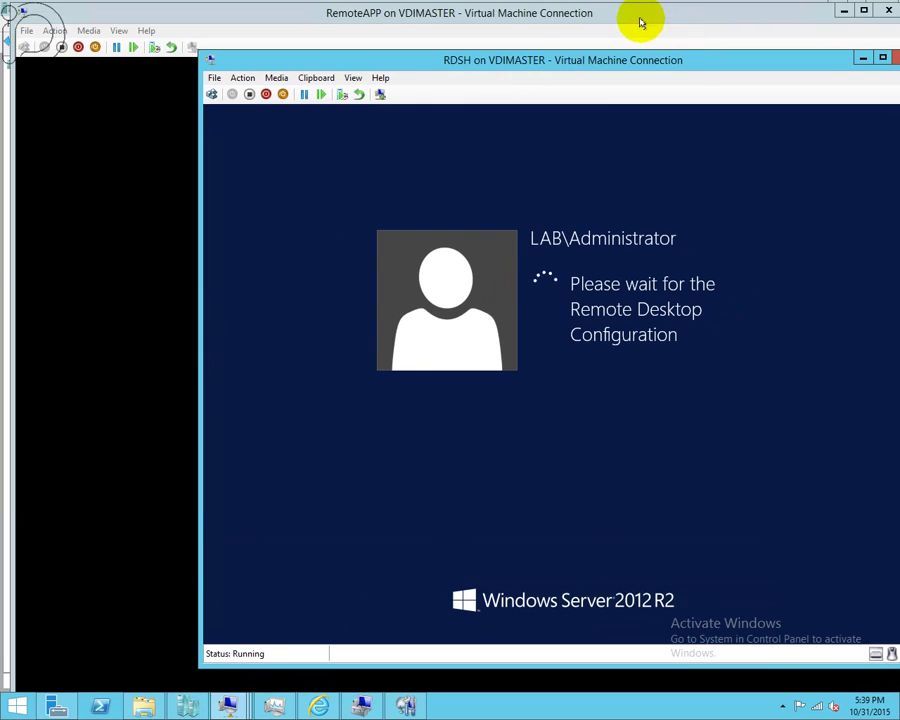
left_click(524, 30)
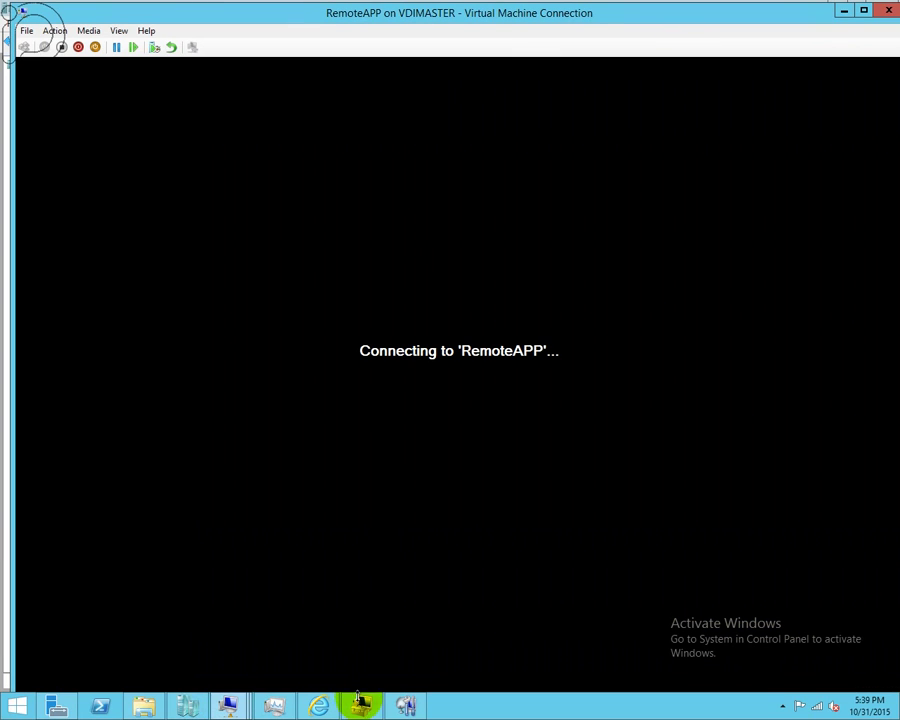
left_click(404, 704)
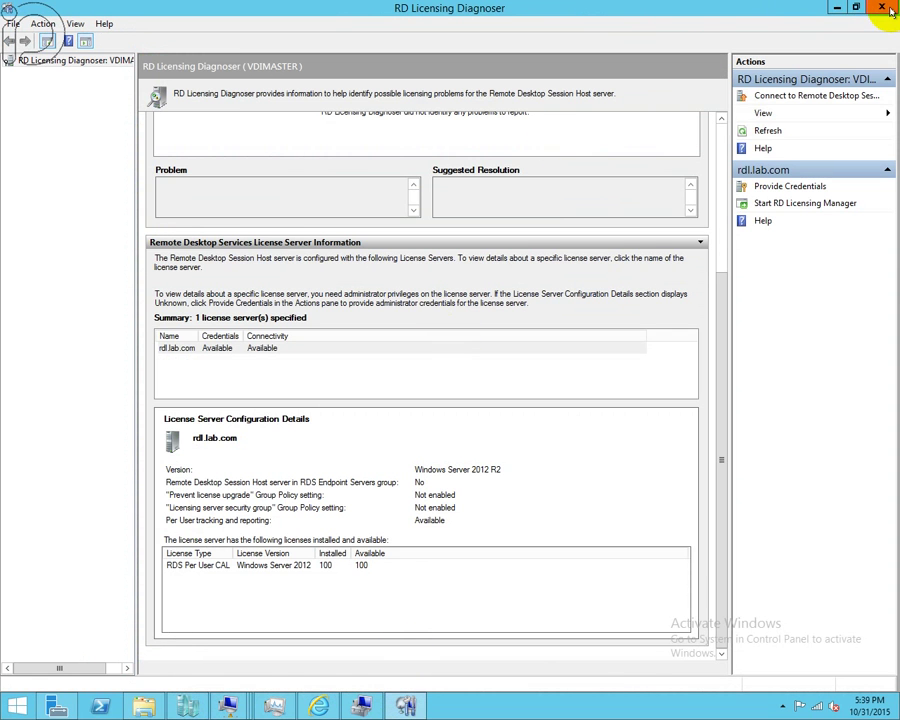
left_click(881, 7)
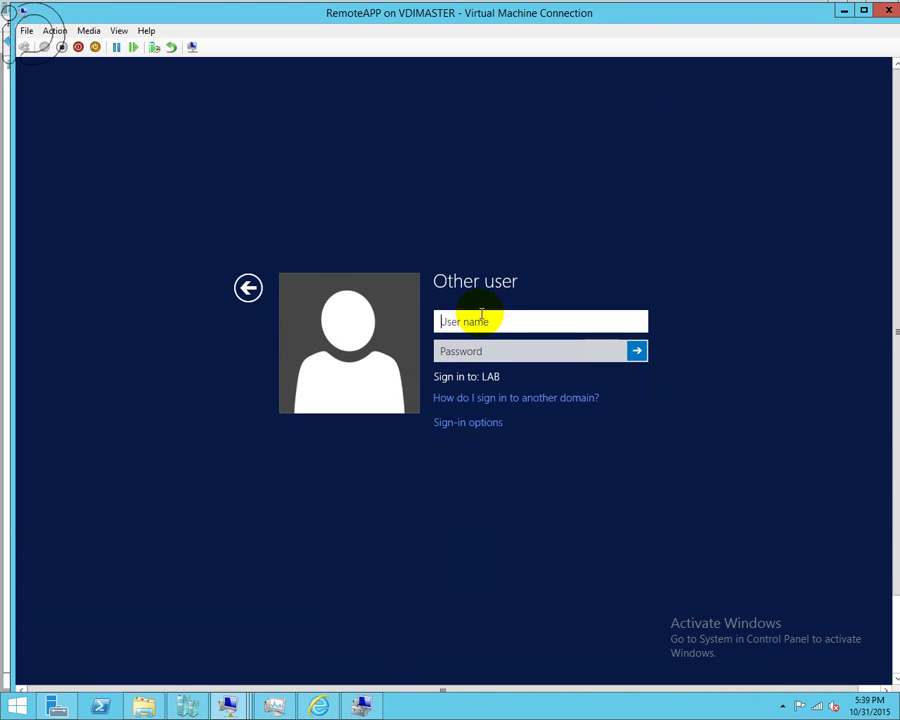
- Sign in to the RemoteAPP VM as the domain administrator with the account password
type("Lab\\Administrator")
key("Tab")
type("P@ssw0rd")
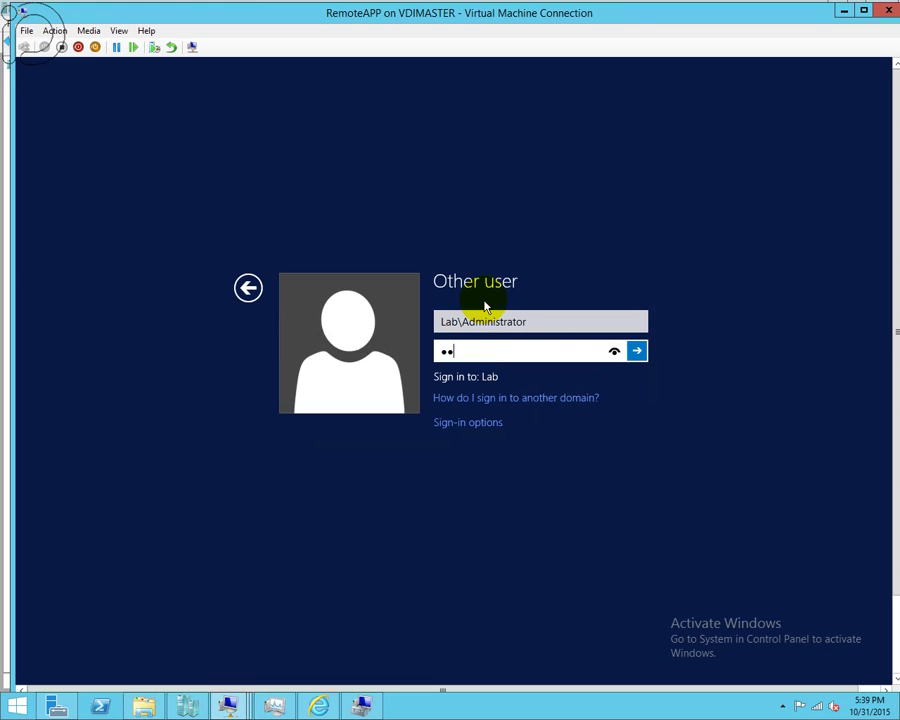
key("Return")
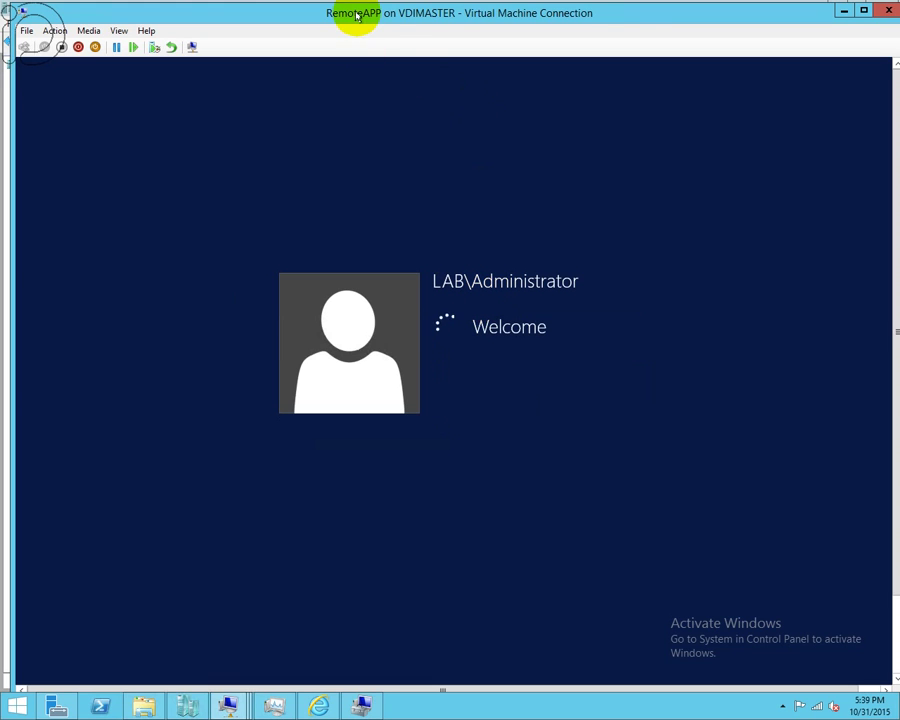
- Reconnect the RDSH VM window in enhanced session mode
mouse_move(228, 706)
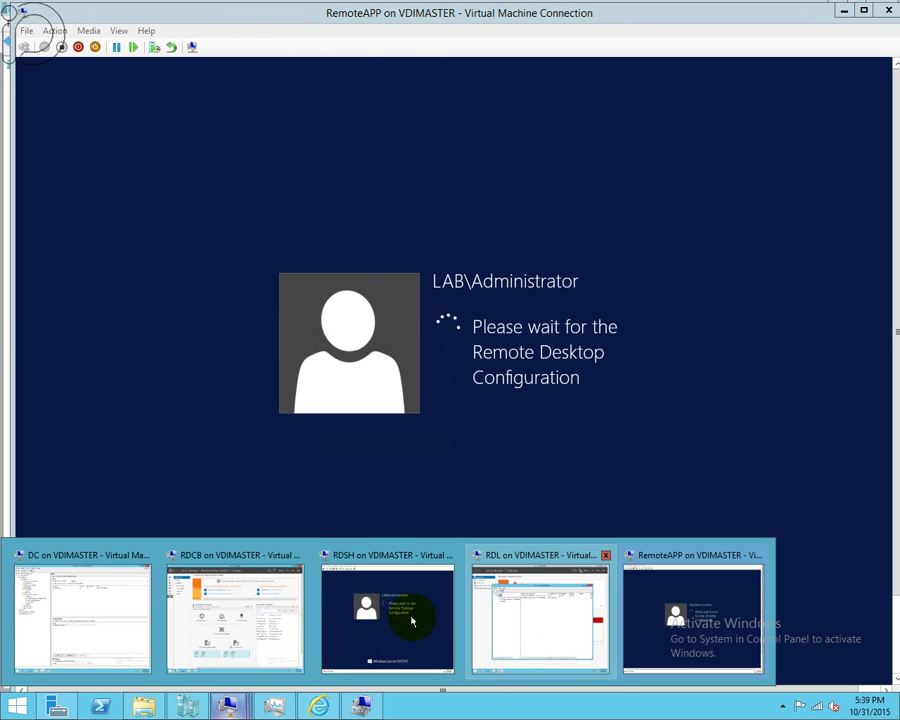
left_click(412, 599)
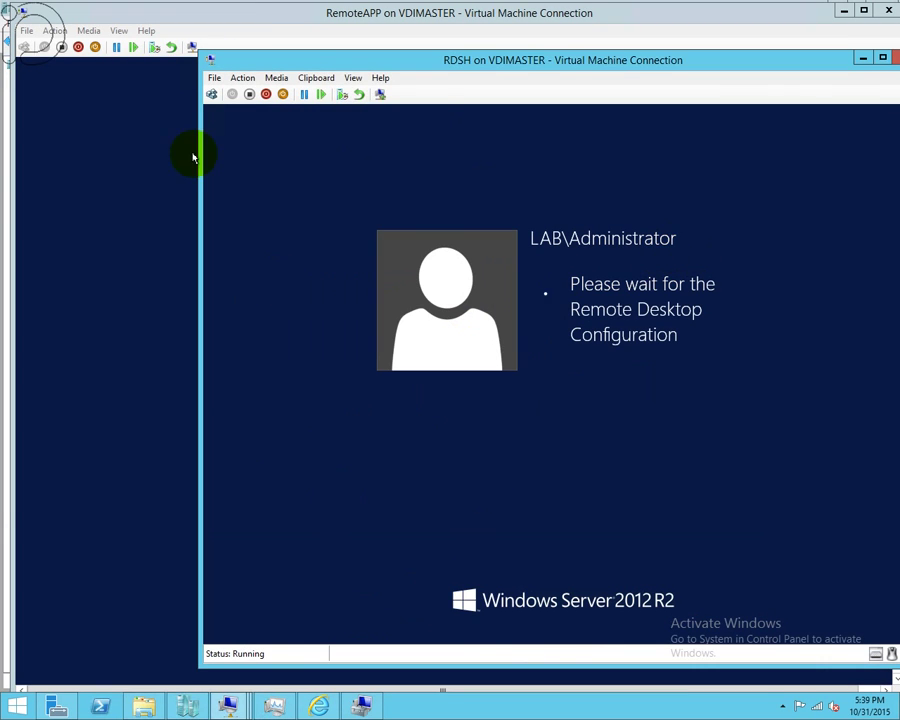
left_click(353, 77)
left_click(383, 126)
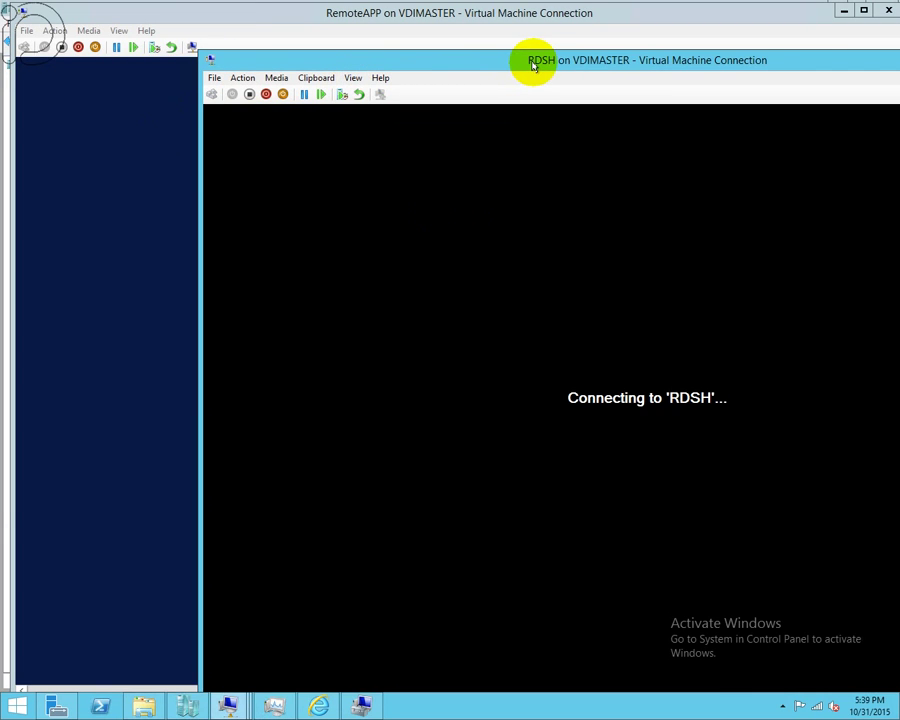
- Sign in to the RDSH VM as Lab\Administrator, then bring the RemoteAPP VM window forward
left_click_drag(533, 63, 509, 30)
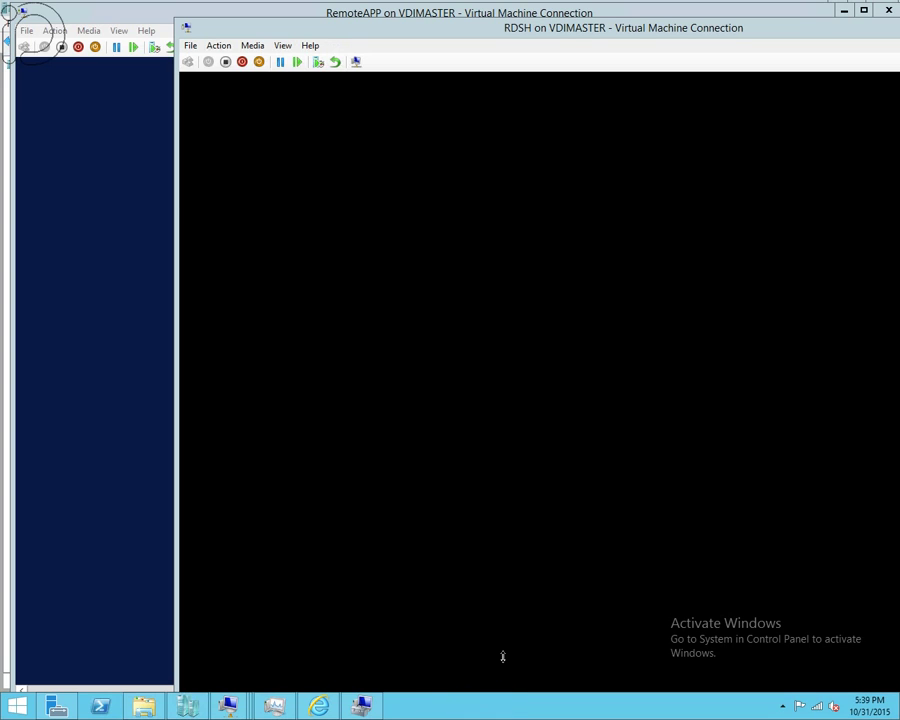
left_click(482, 704)
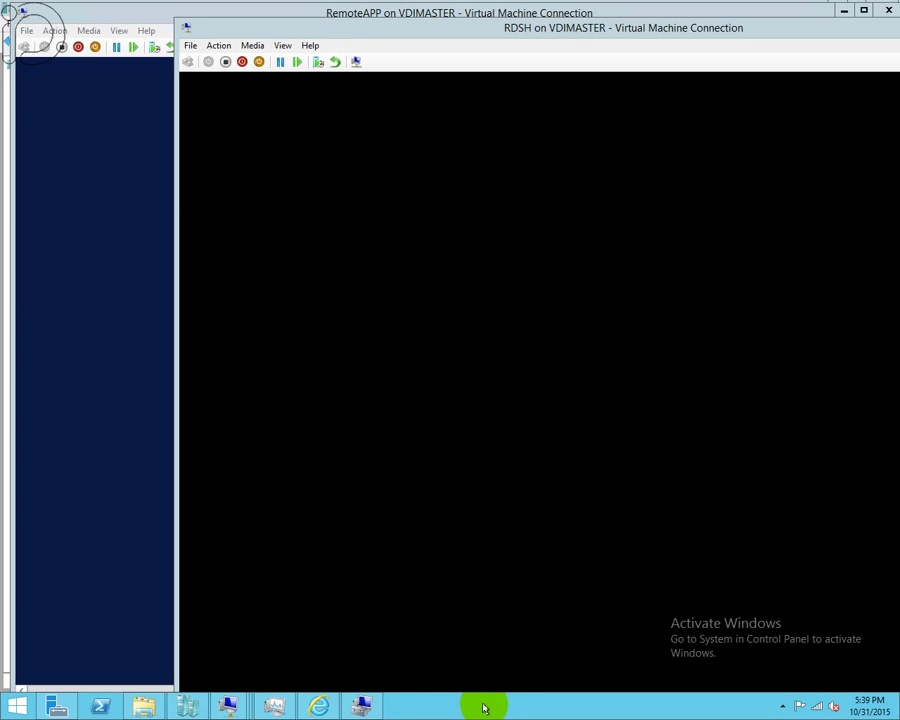
left_click_drag(558, 34, 557, 19)
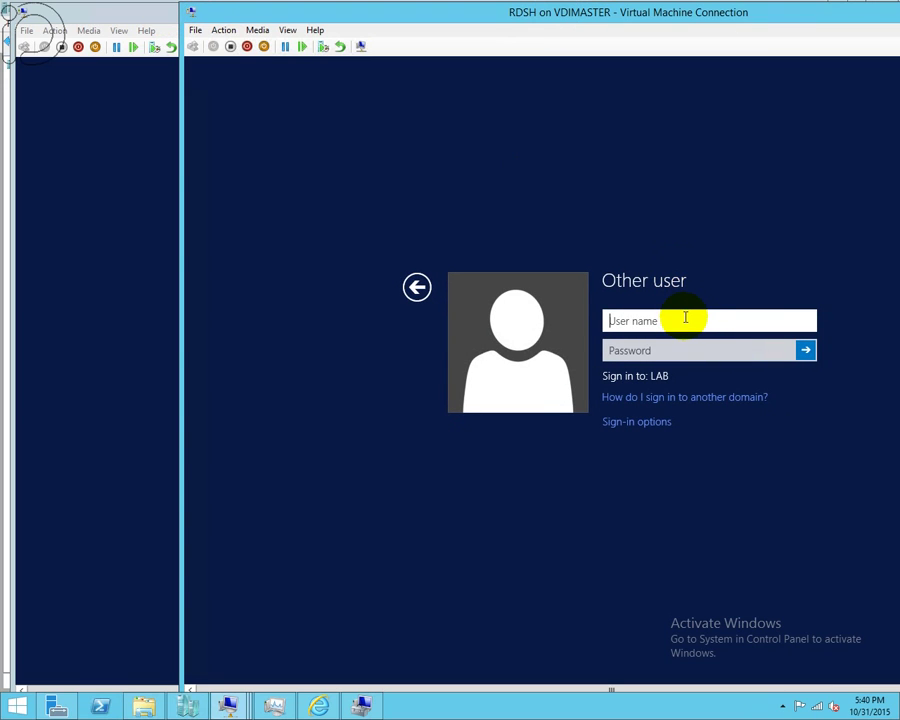
type("Lab\\Administrator")
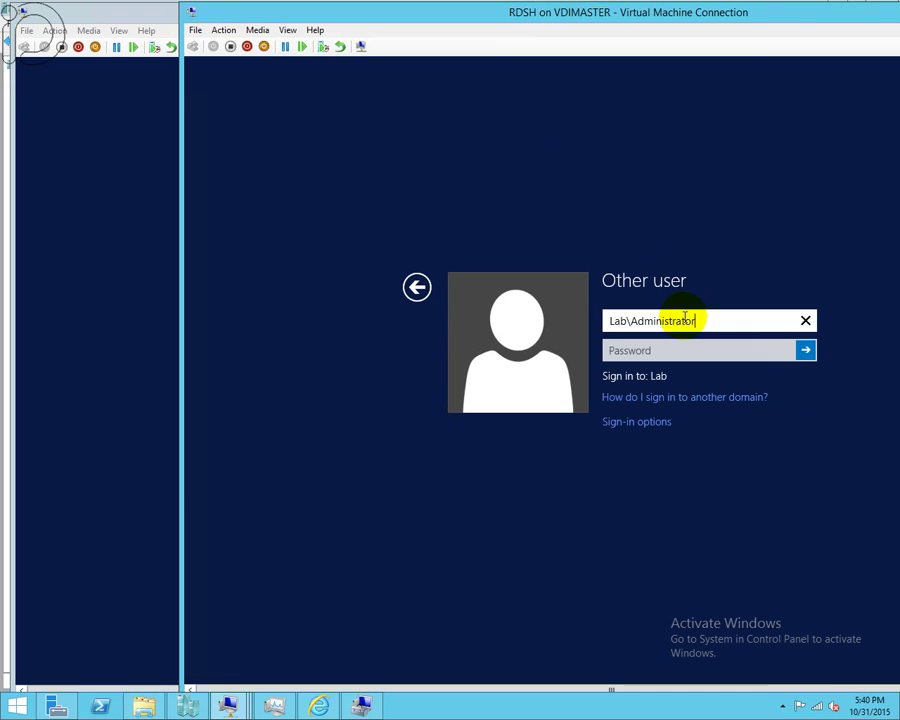
key("Tab")
type("****")
key("Return")
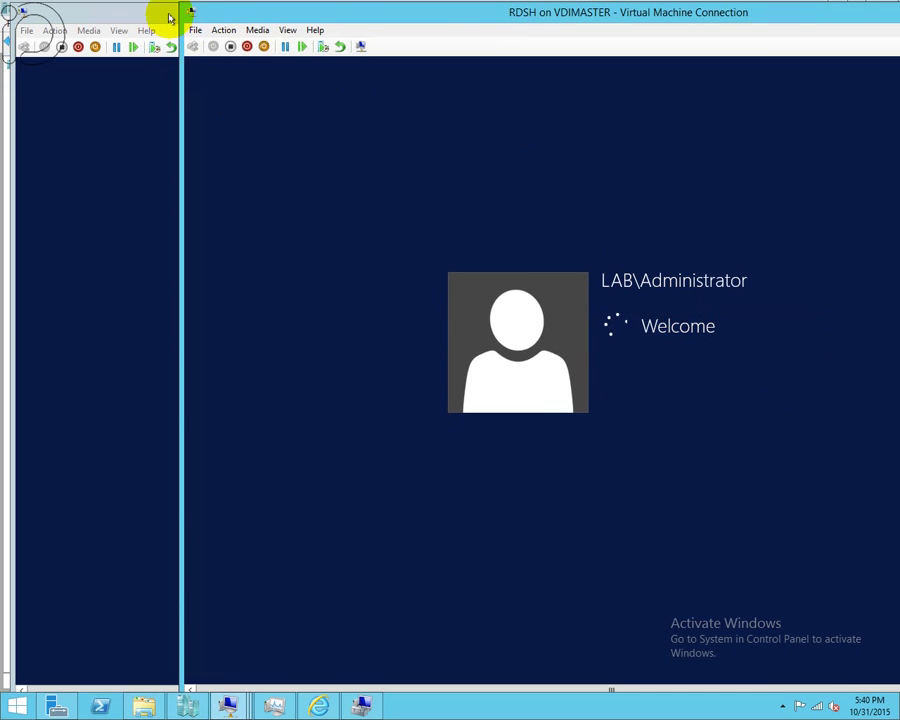
left_click(171, 18)
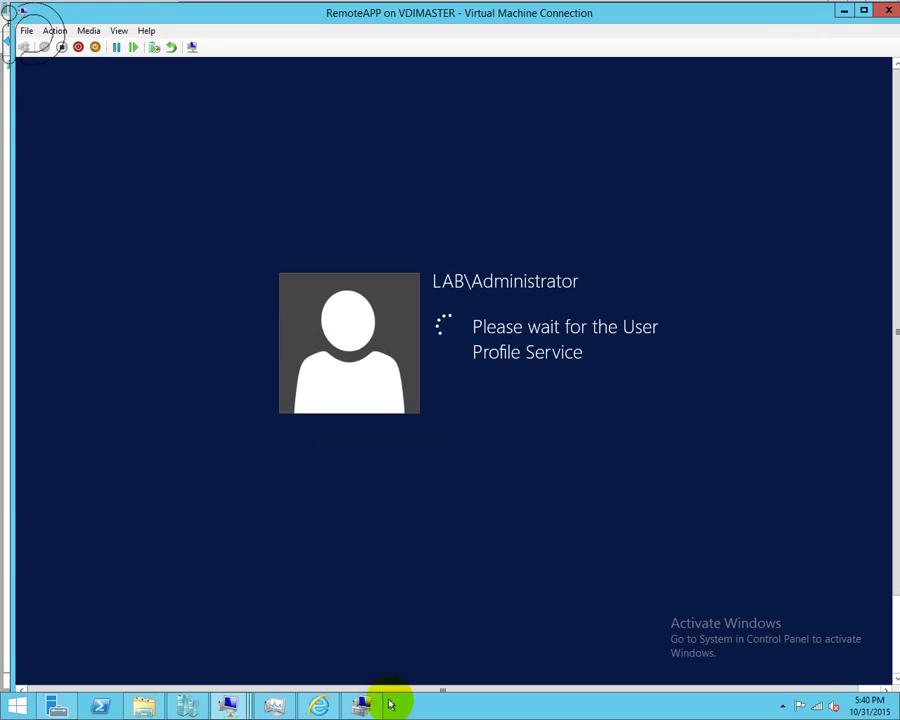
- Switch to the RDL VM showing RD Licensing Manager and close its connection window
mouse_move(227, 703)
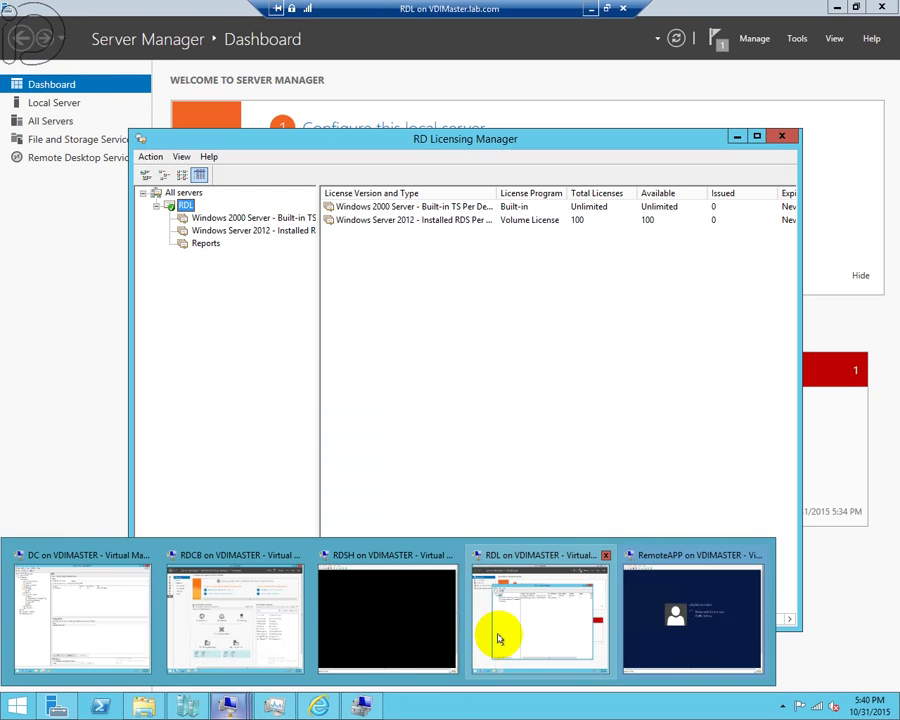
left_click(497, 641)
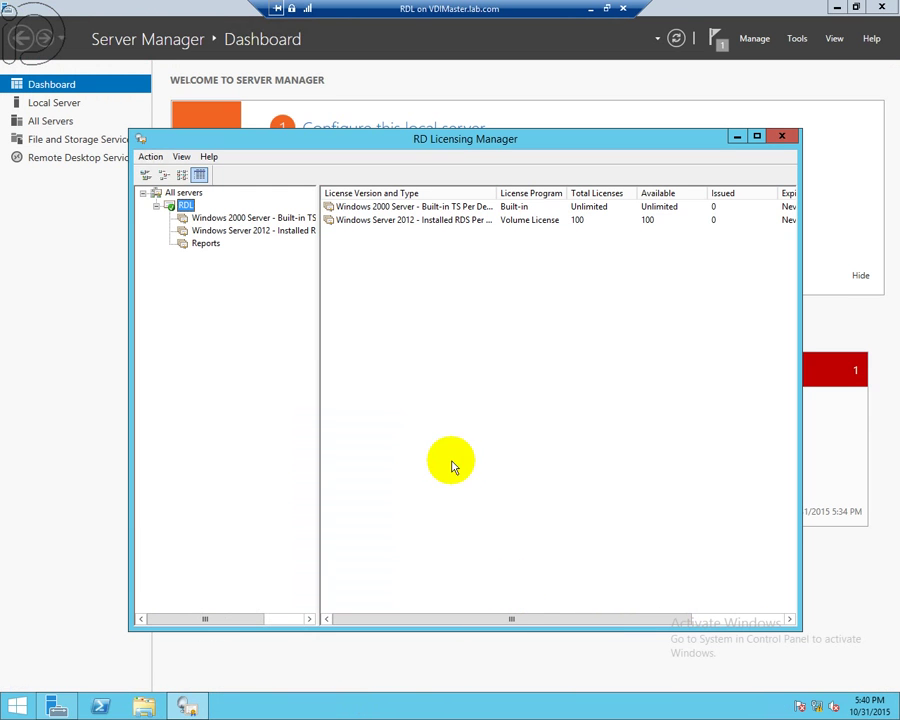
right_click(20, 704)
mouse_move(100, 680)
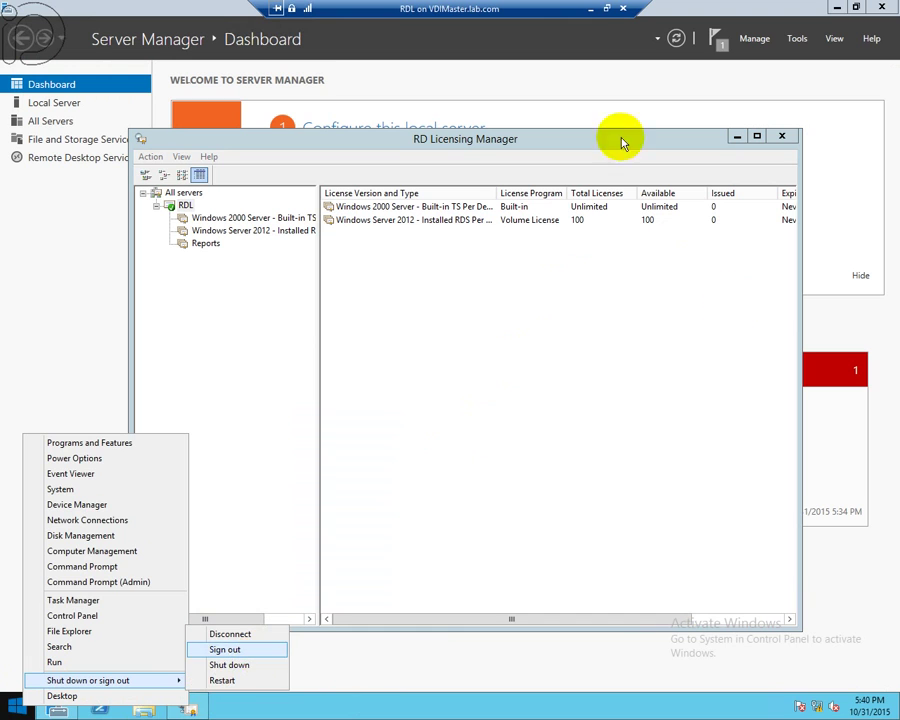
left_click(622, 8)
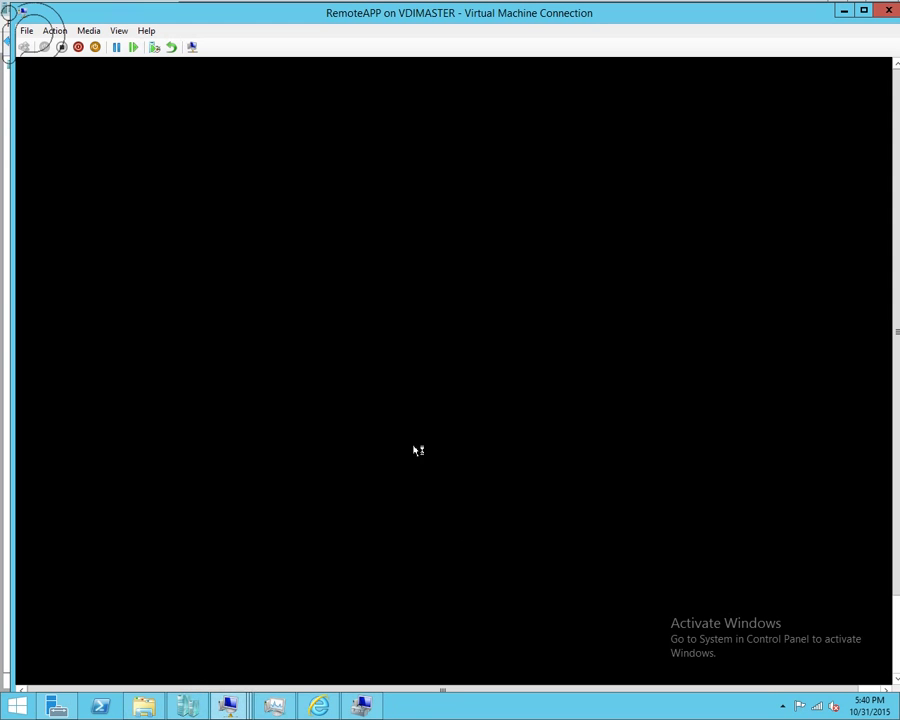
- Bring the RDSH VM window forward from the taskbar previews
left_click(399, 706)
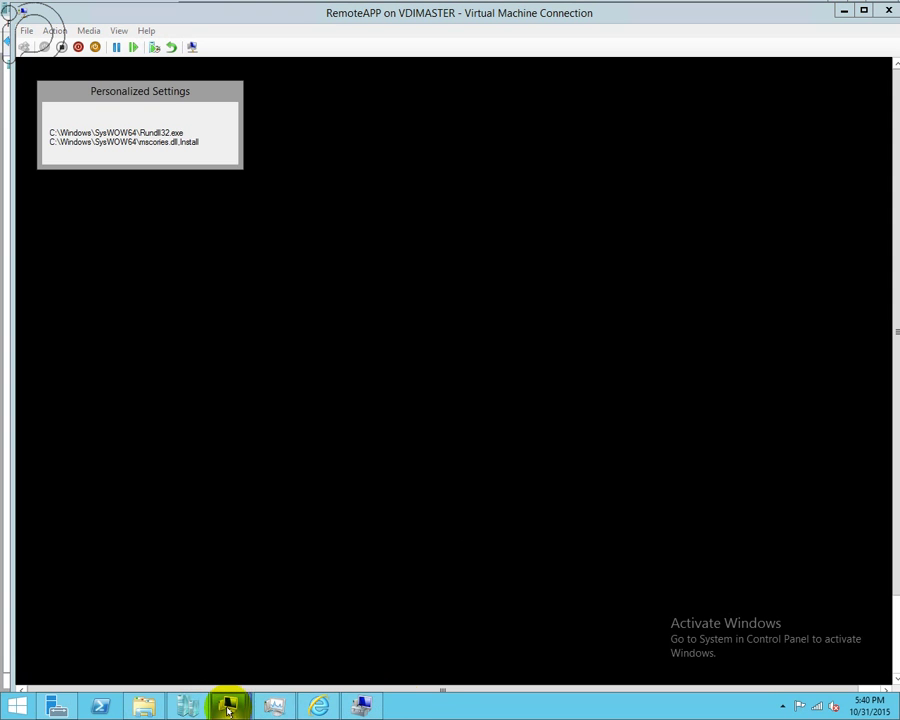
mouse_move(227, 706)
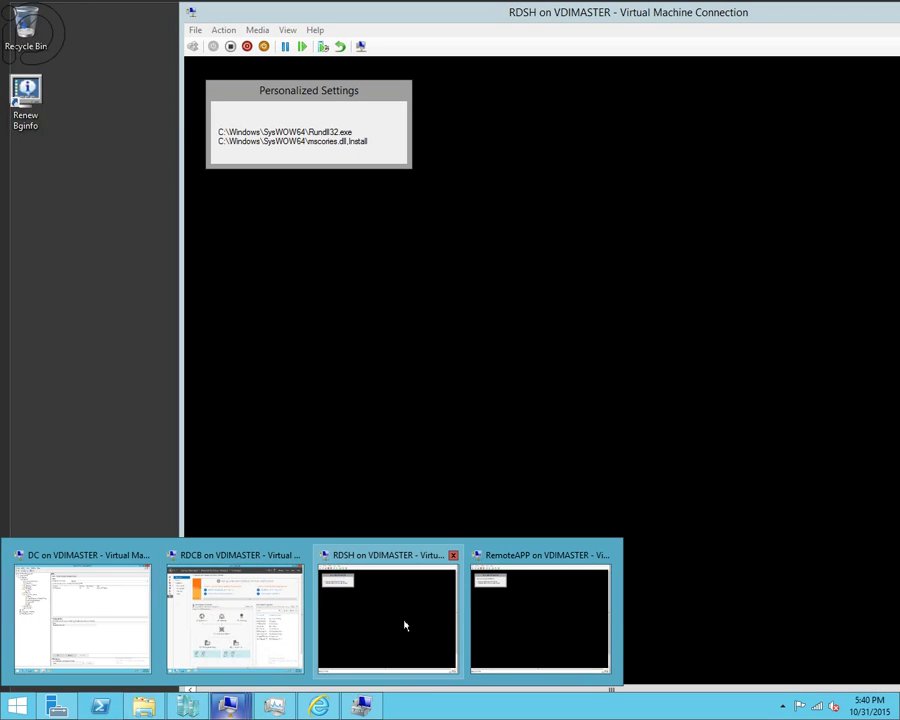
left_click(405, 622)
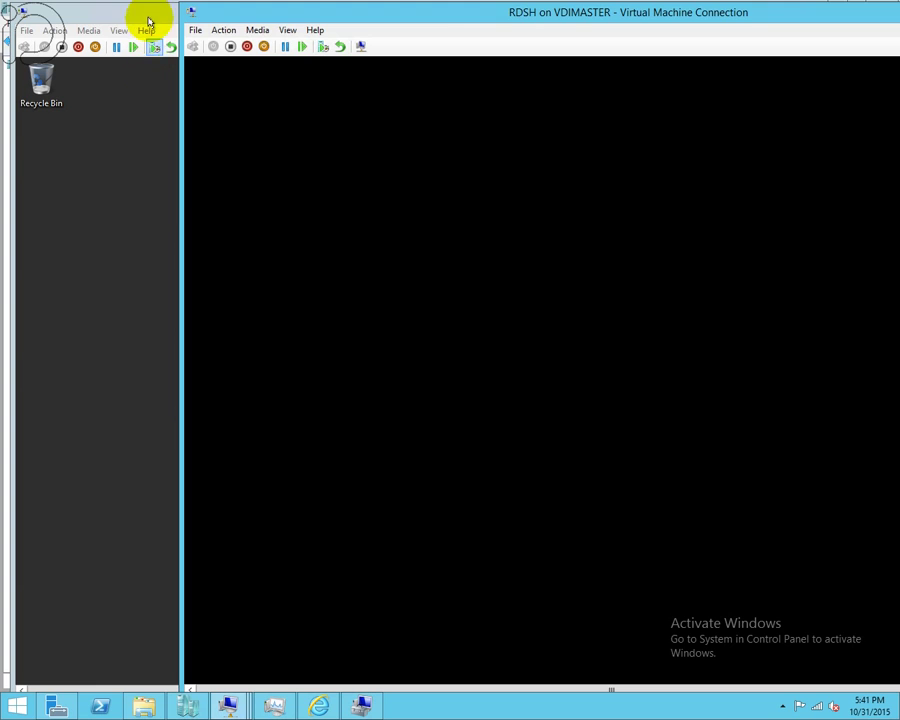
- Bring the RemoteAPP VM window to the front and make it full screen
left_click(160, 32)
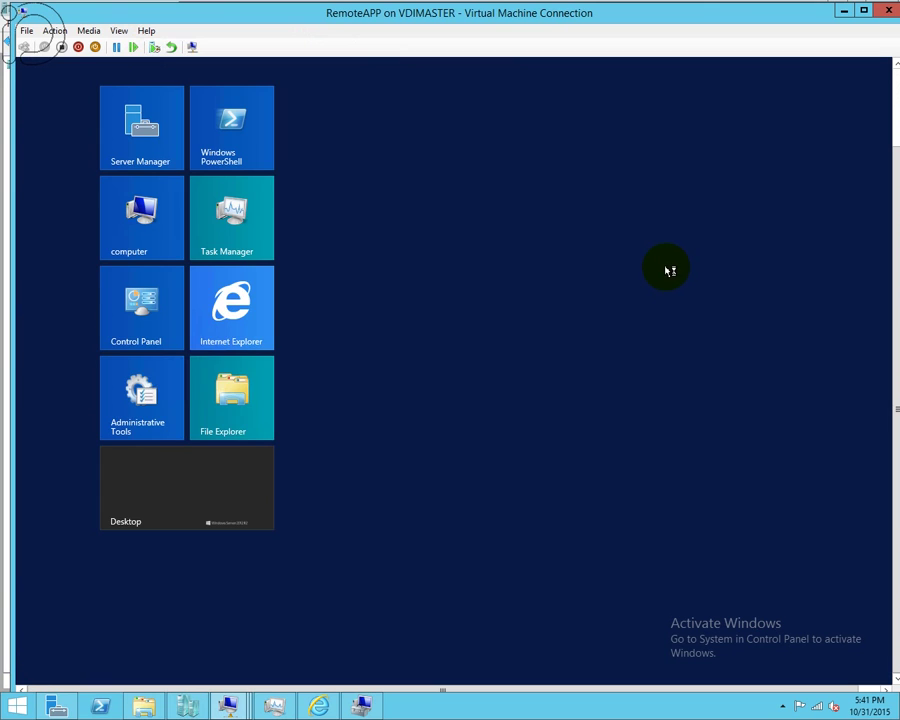
left_click(862, 11)
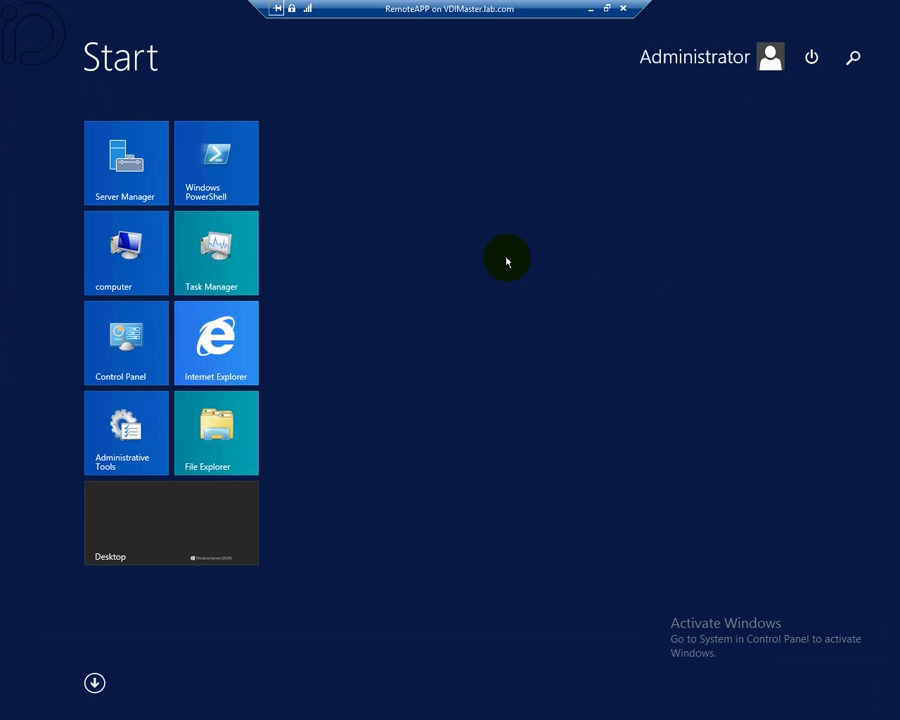
- Search 'rd' on RemoteAPP's Start screen and launch RD Licensing Diagnoser
type("rd Licensing Diagnoser")
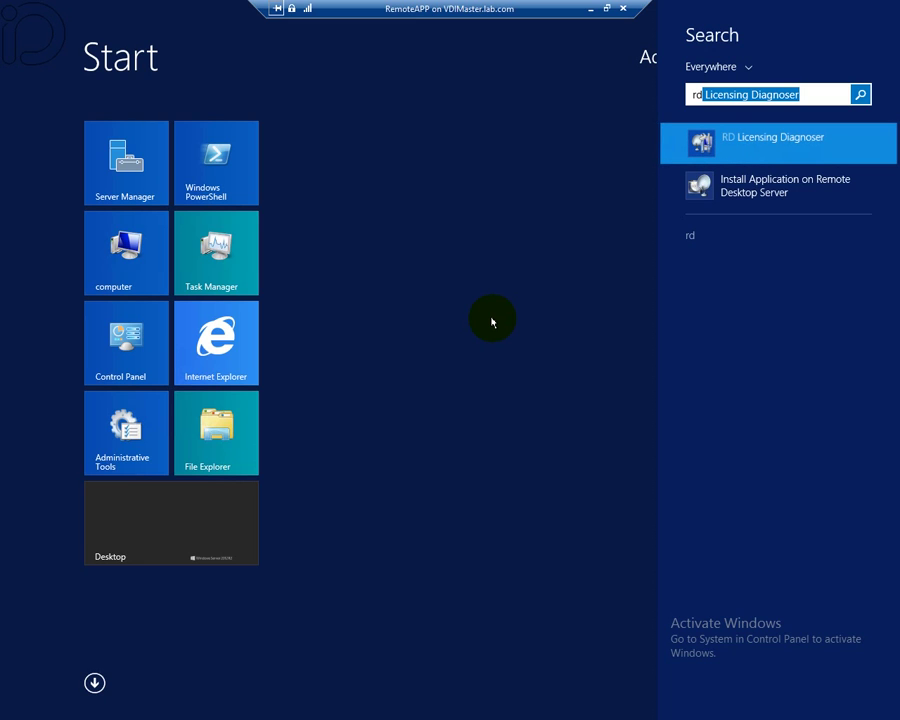
key("Return")
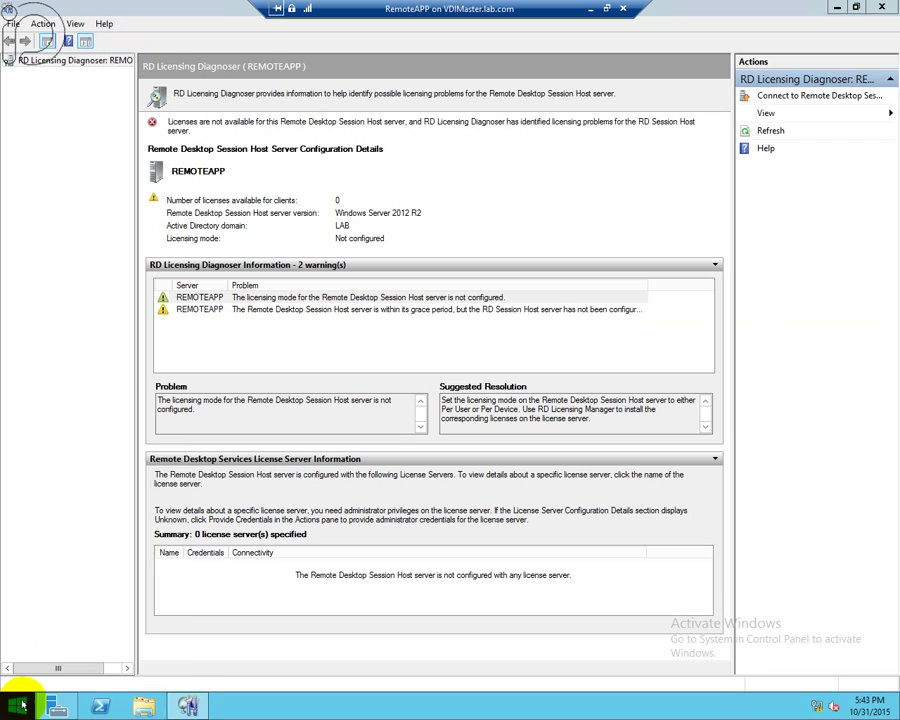
- Run gpupdate /force from a command prompt on RemoteAPP
right_click(16, 706)
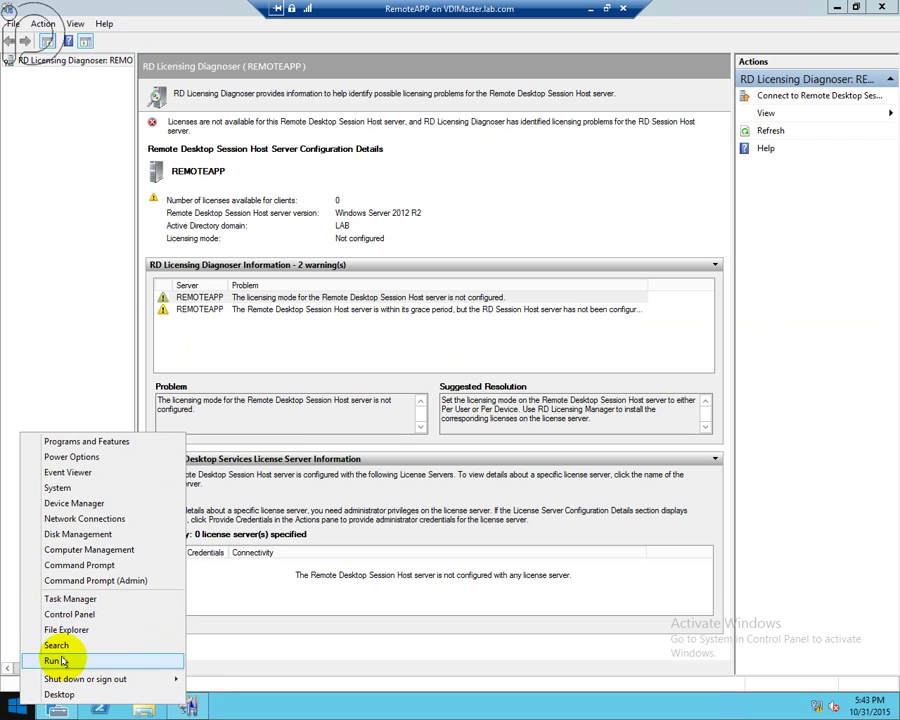
left_click(62, 660)
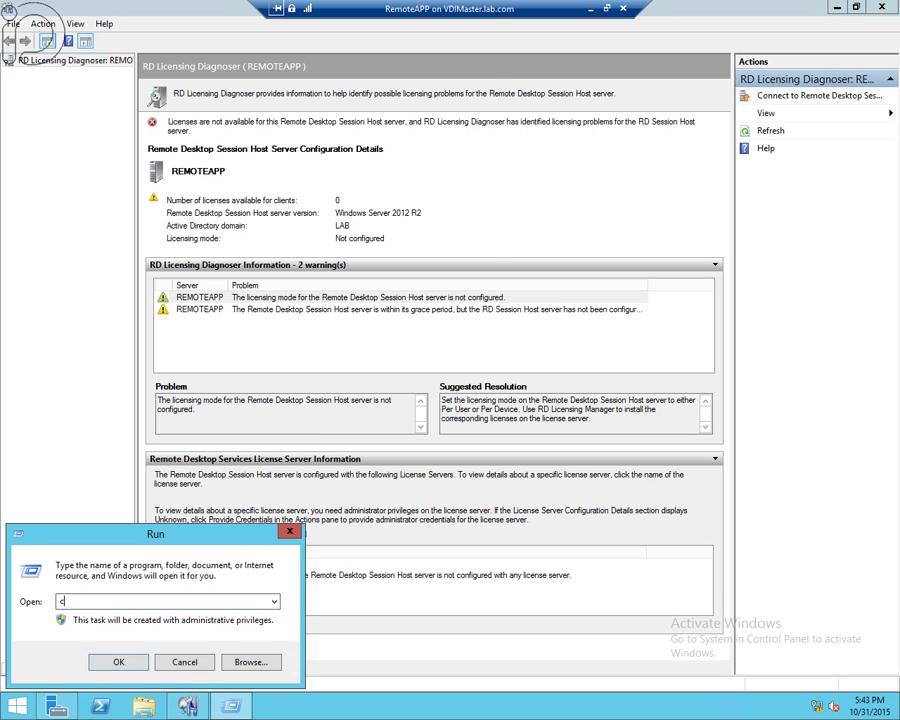
type("cmd")
key("Return")
type("gpupdate /for")
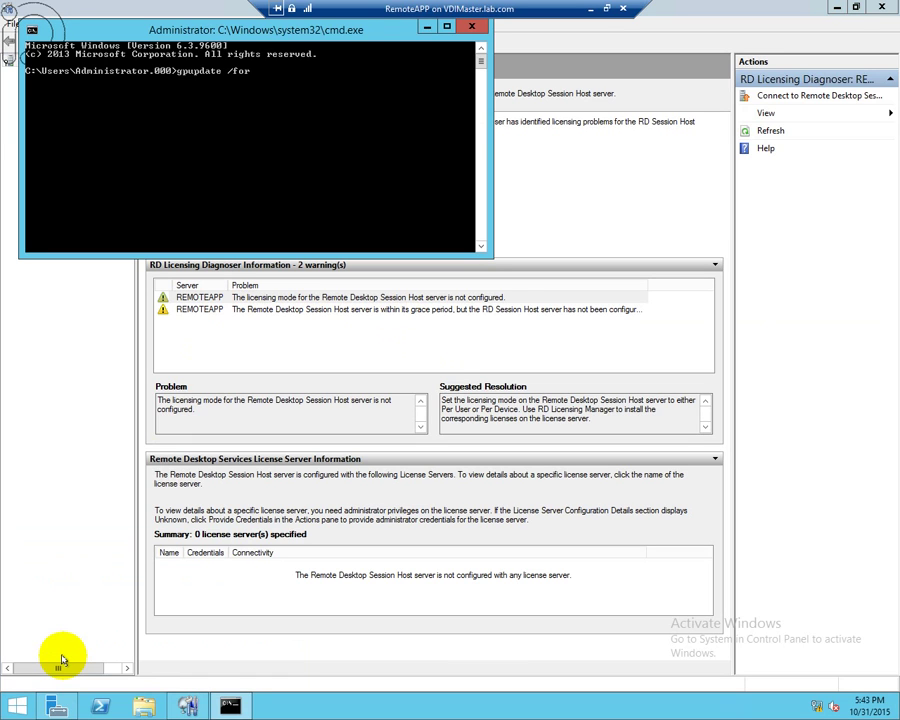
type("ce")
key("Return")
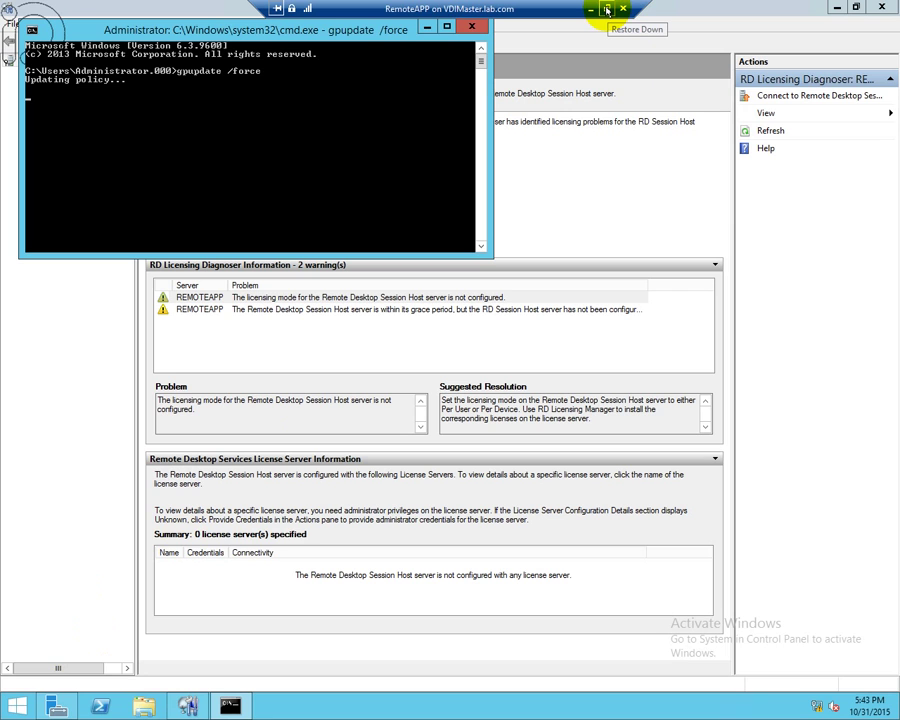
- Restore the RemoteAPP session to a window and bring the RDSH VM forward
left_click(607, 10)
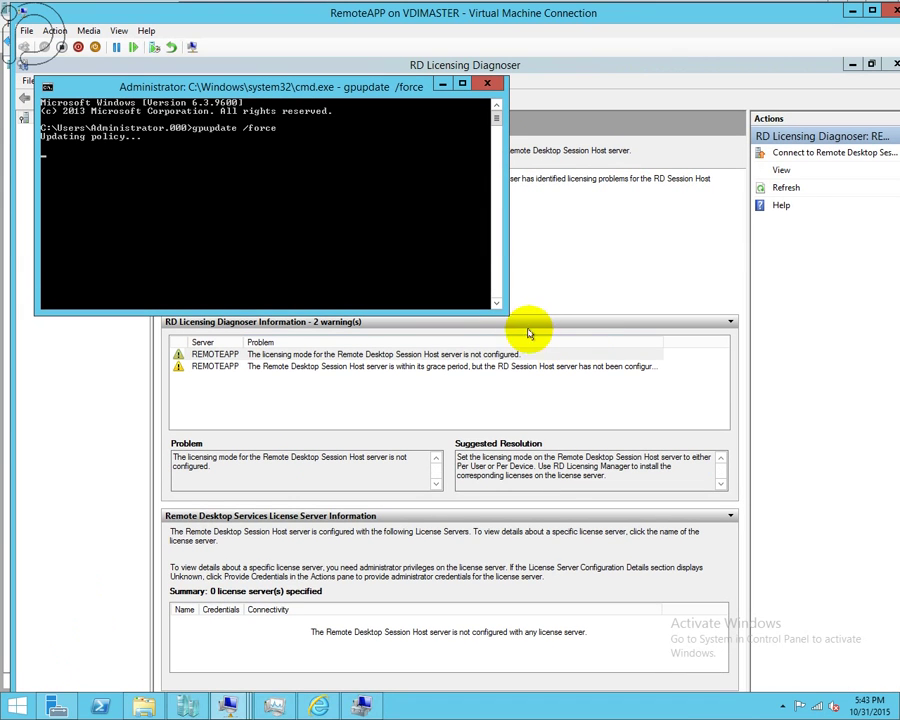
mouse_move(229, 704)
left_click(450, 614)
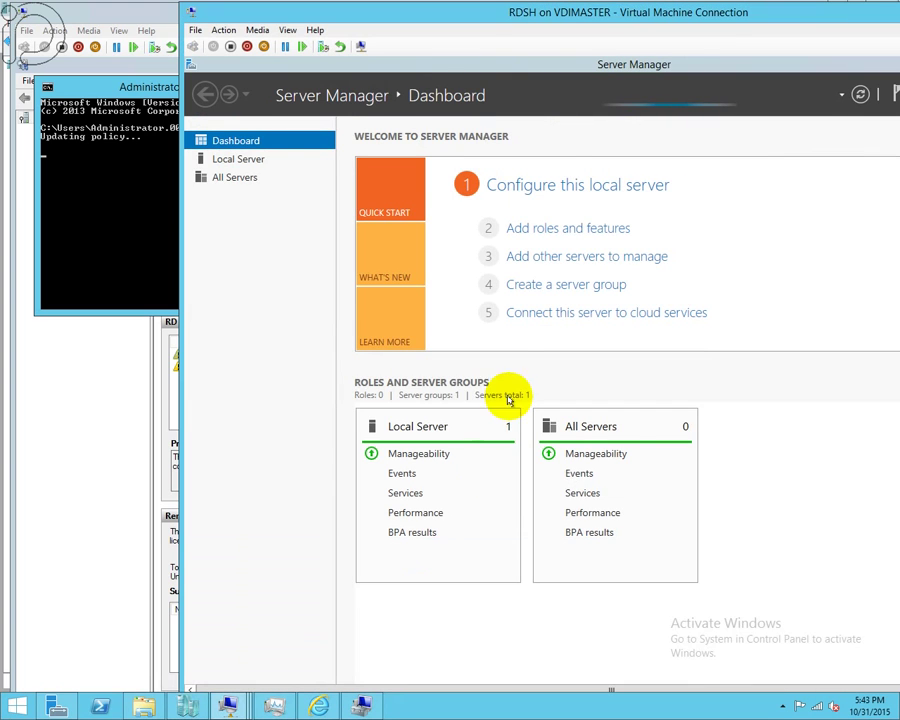
- Maximize the RDSH VM and launch RD Licensing Diagnoser by searching 'rd'
double_click(598, 14)
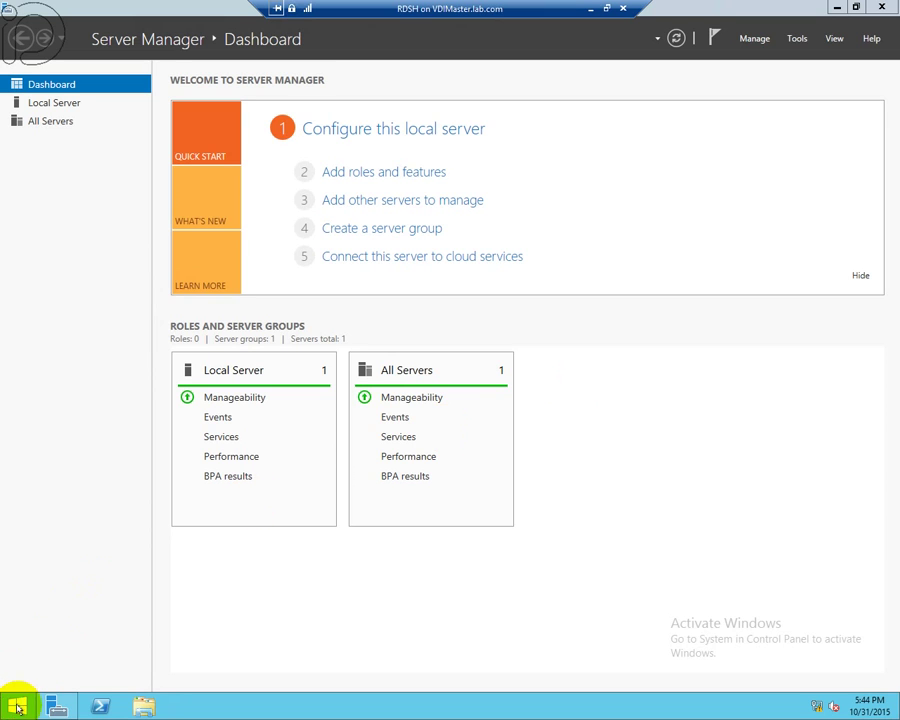
left_click(22, 704)
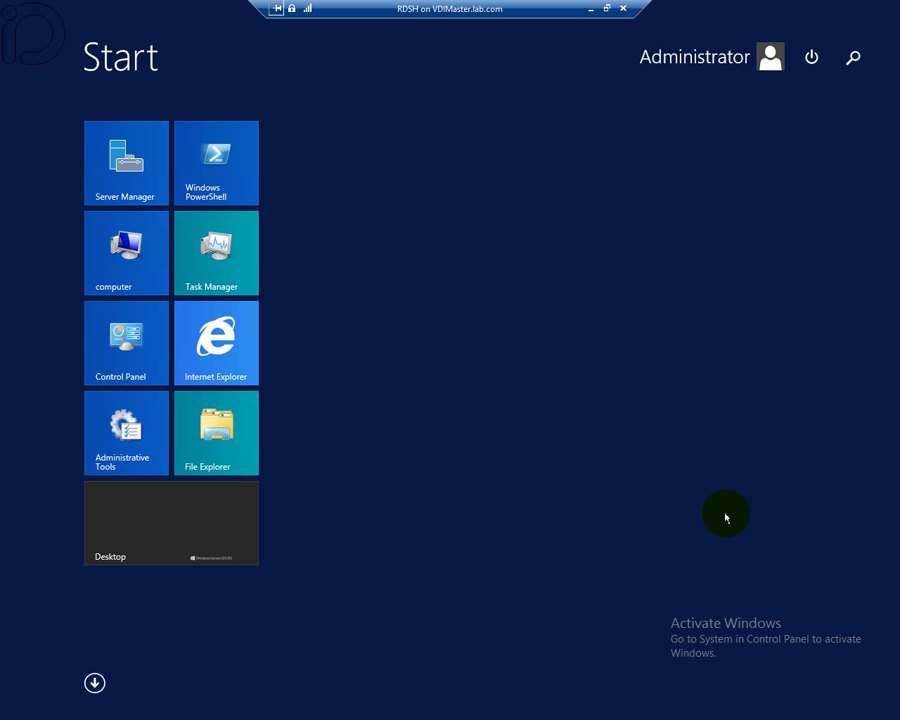
type("rd Licensing Diagnoser")
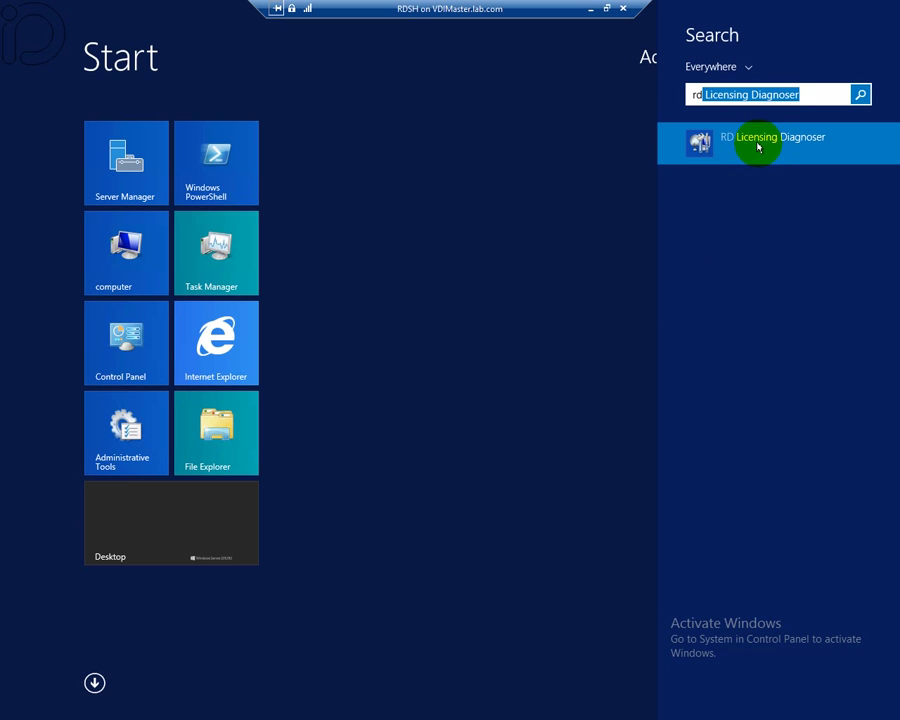
left_click(757, 147)
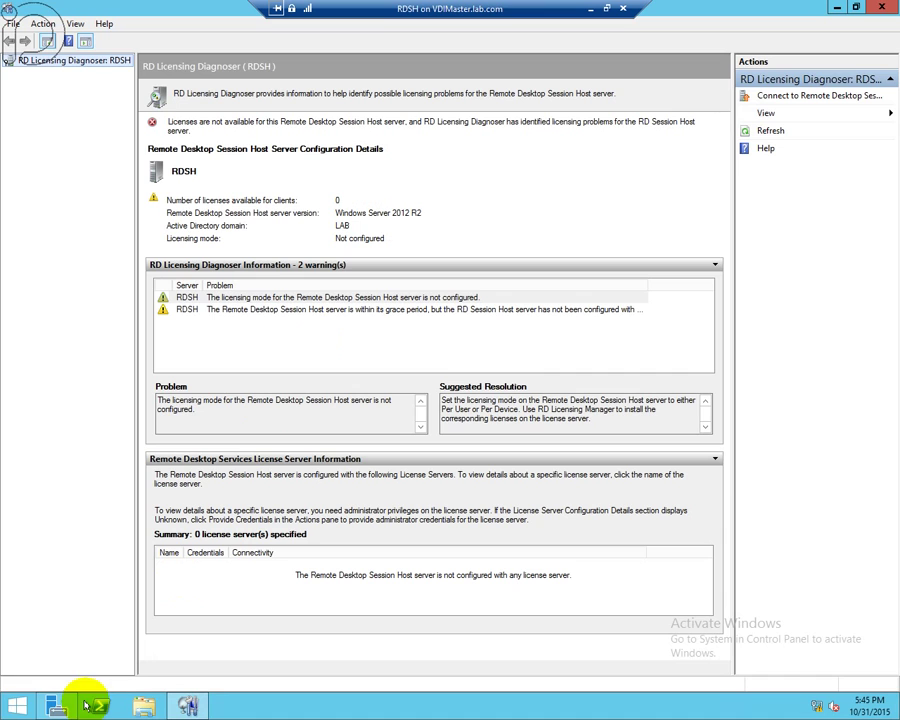
- Run gpupdate /force from a command prompt on RDSH
left_click(12, 704)
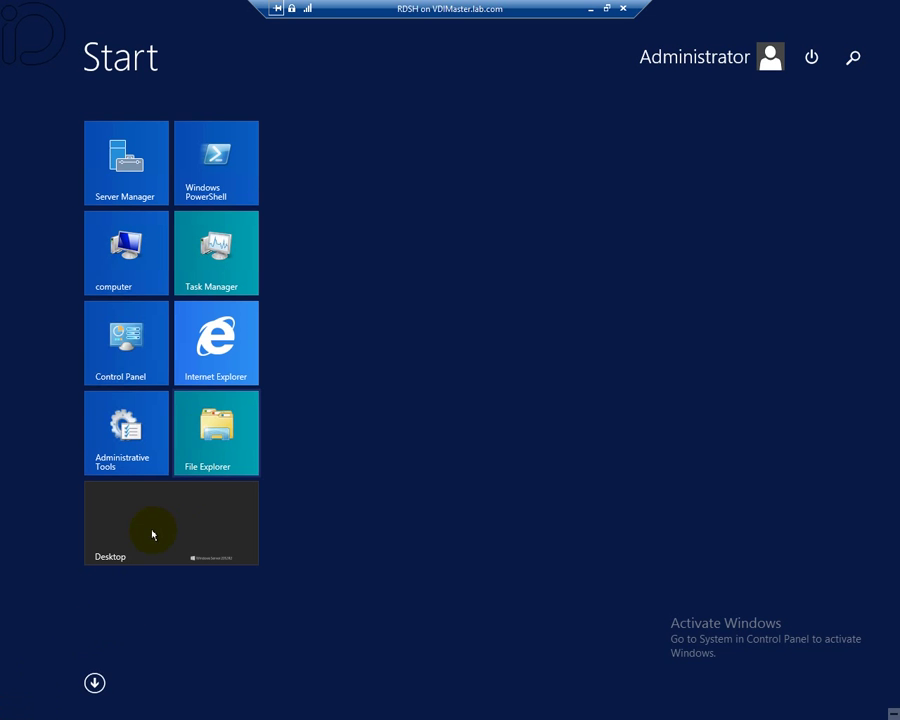
left_click(160, 530)
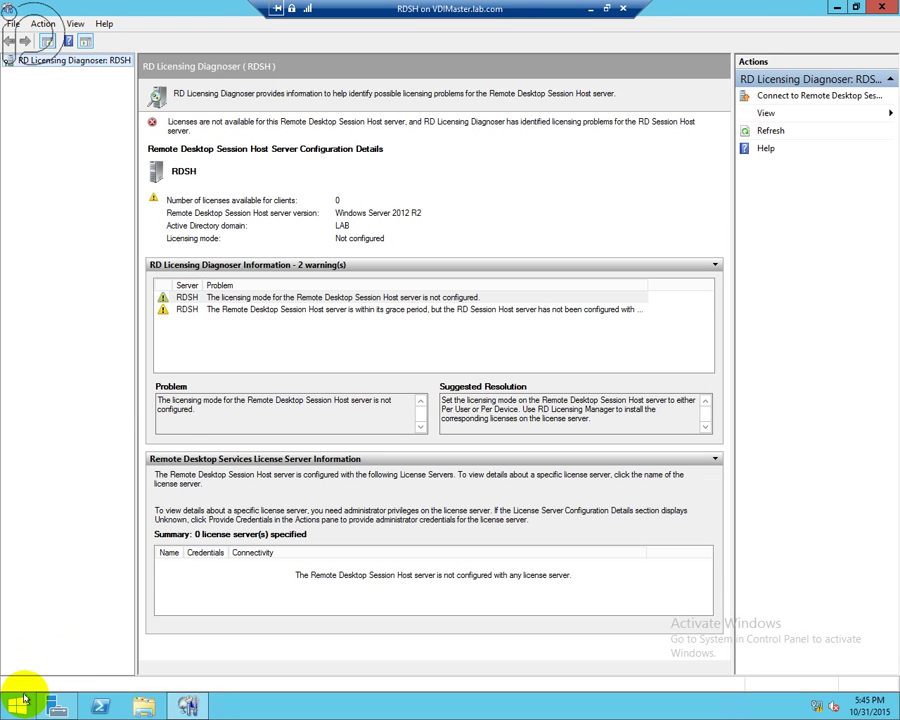
right_click(16, 704)
left_click(62, 655)
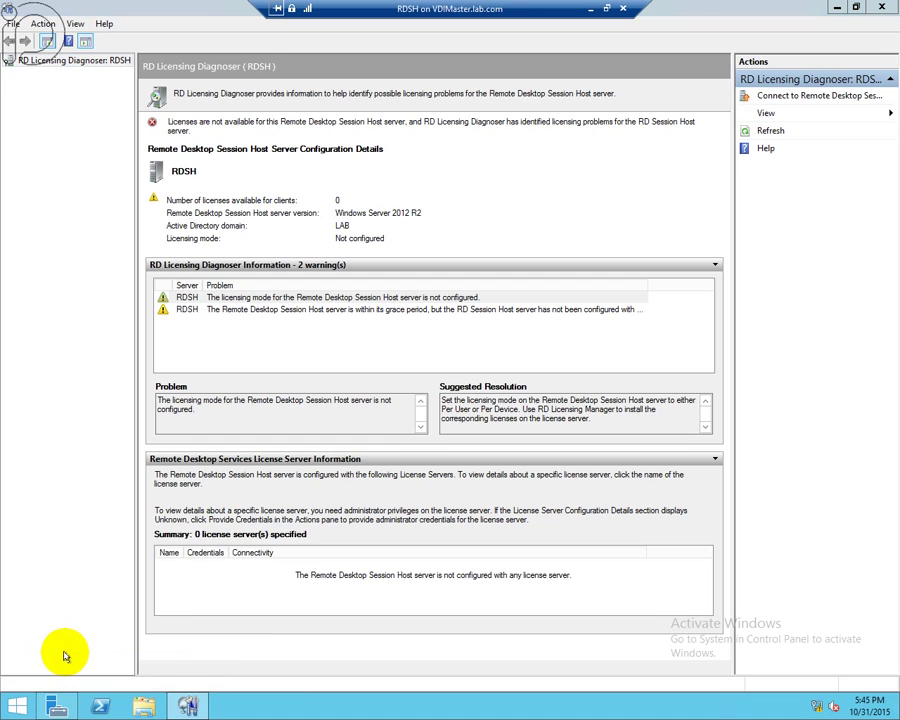
type("cmd")
key("Return")
type("gp")
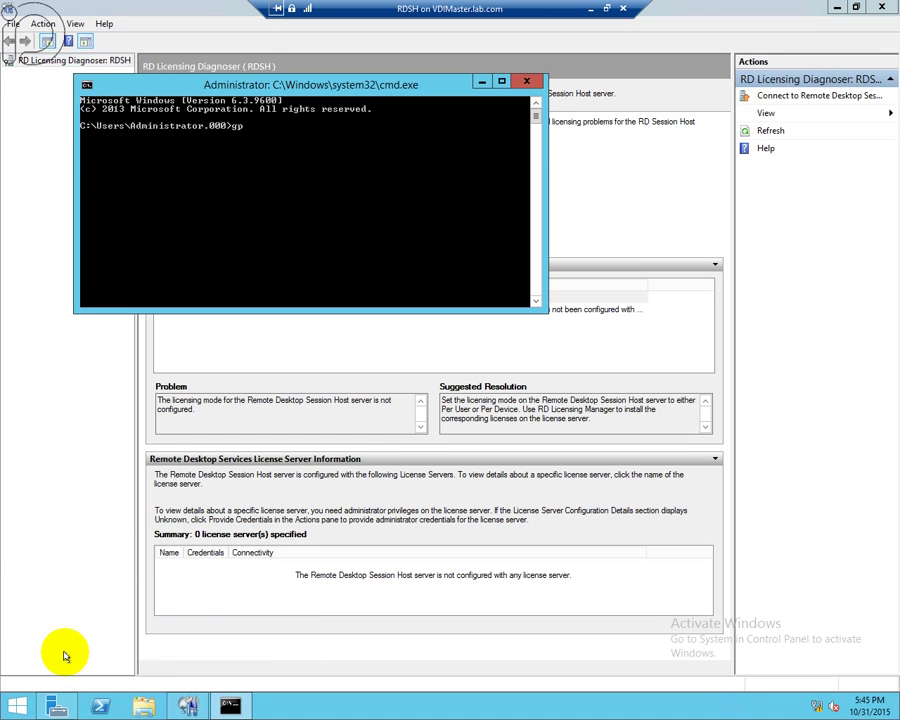
type("update /force")
key("Return")
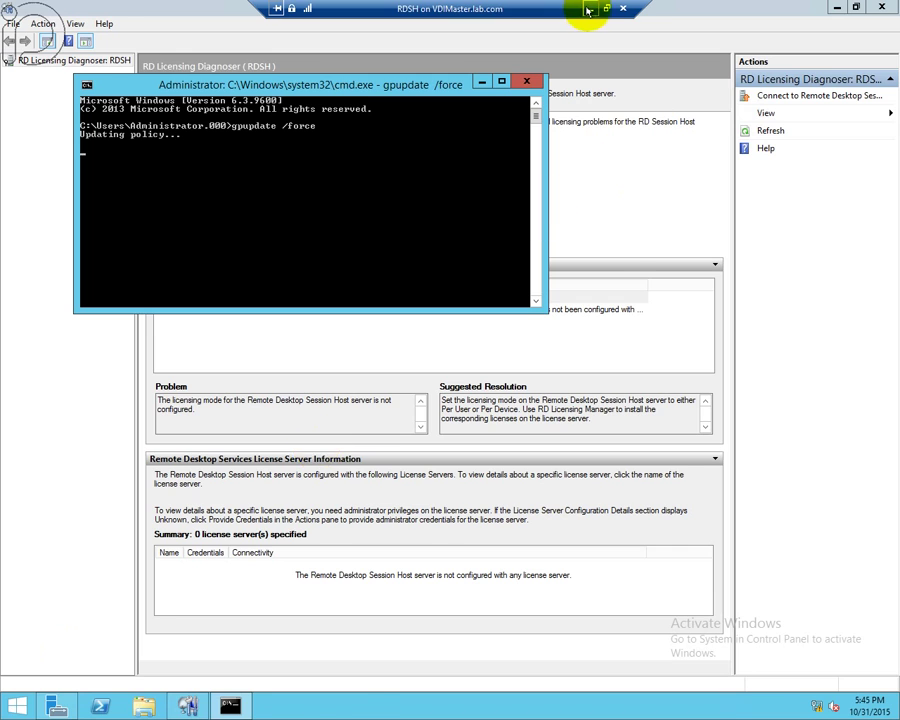
- Minimize RDSH and show RemoteAPP's RD Licensing Diagnoser full screen
left_click(590, 9)
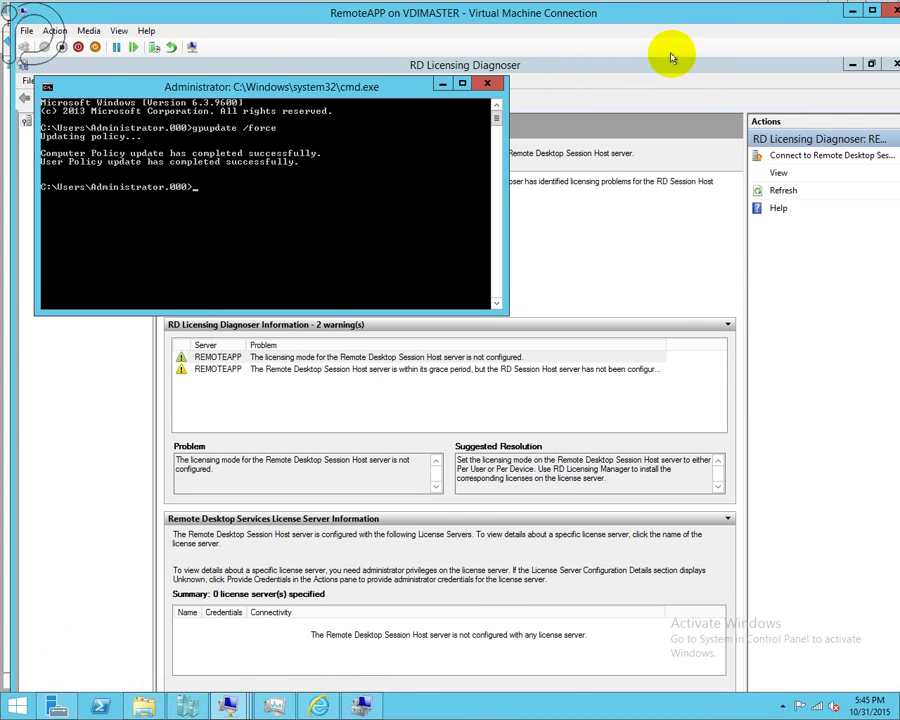
left_click(155, 78)
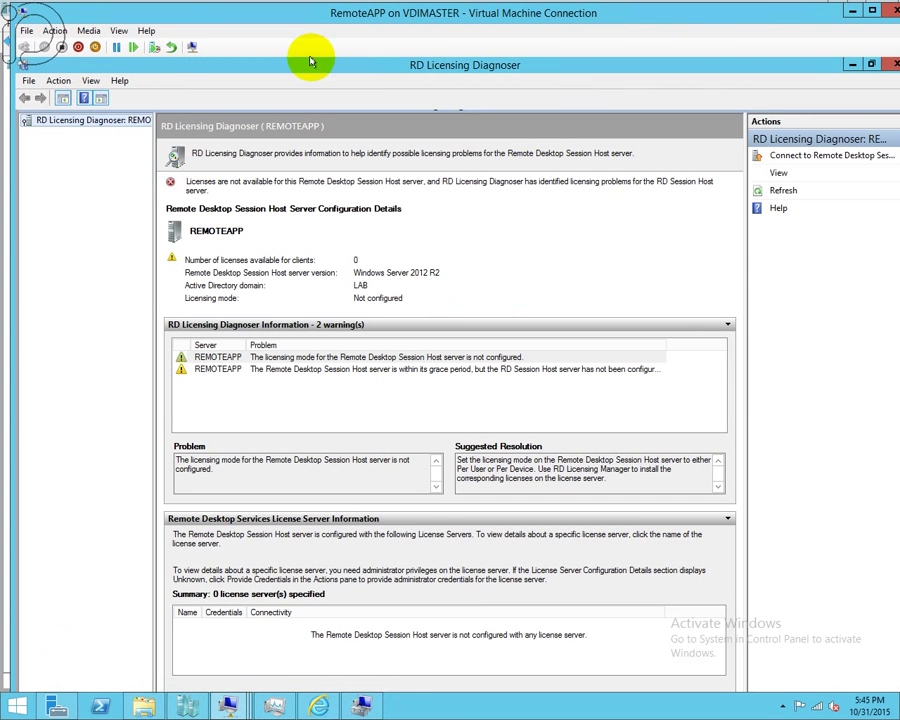
double_click(350, 18)
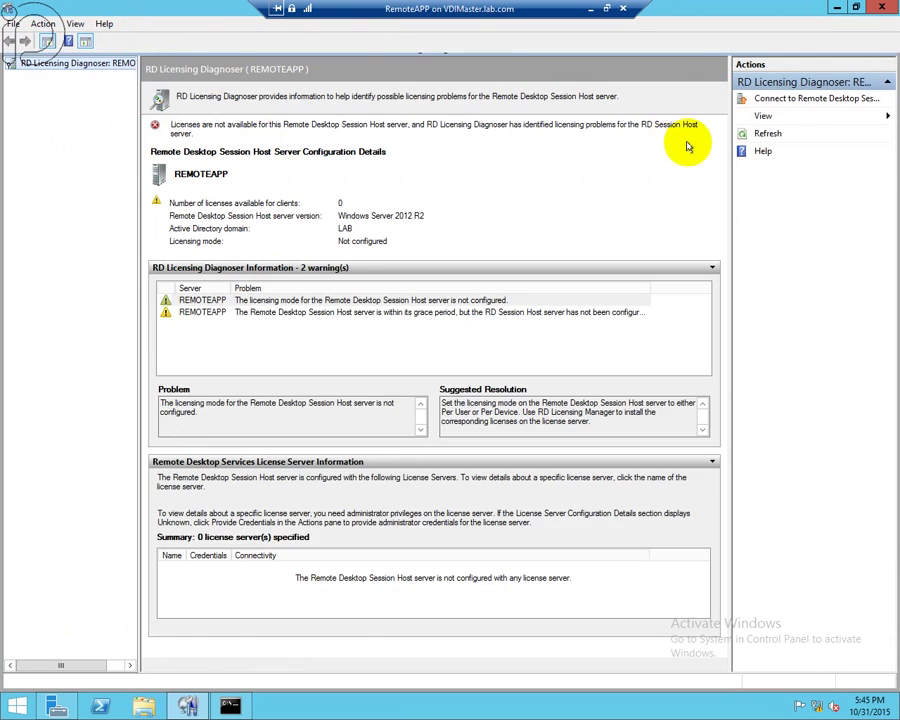
- Refresh the diagnosis on RemoteAPP, view rdl.lab.com's installed licenses, then minimize the session
left_click(766, 134)
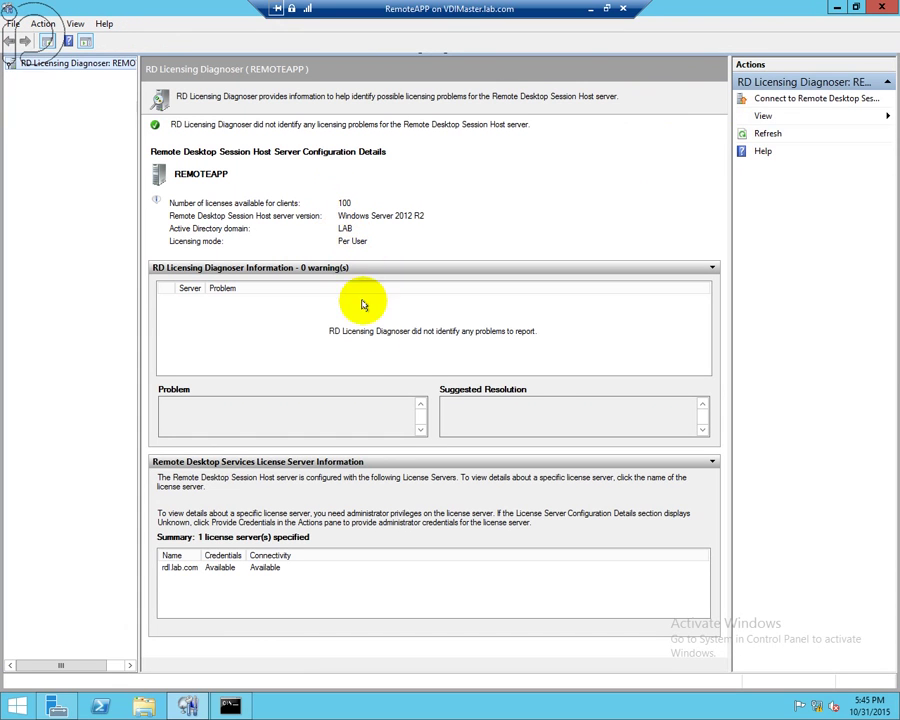
left_click(198, 568)
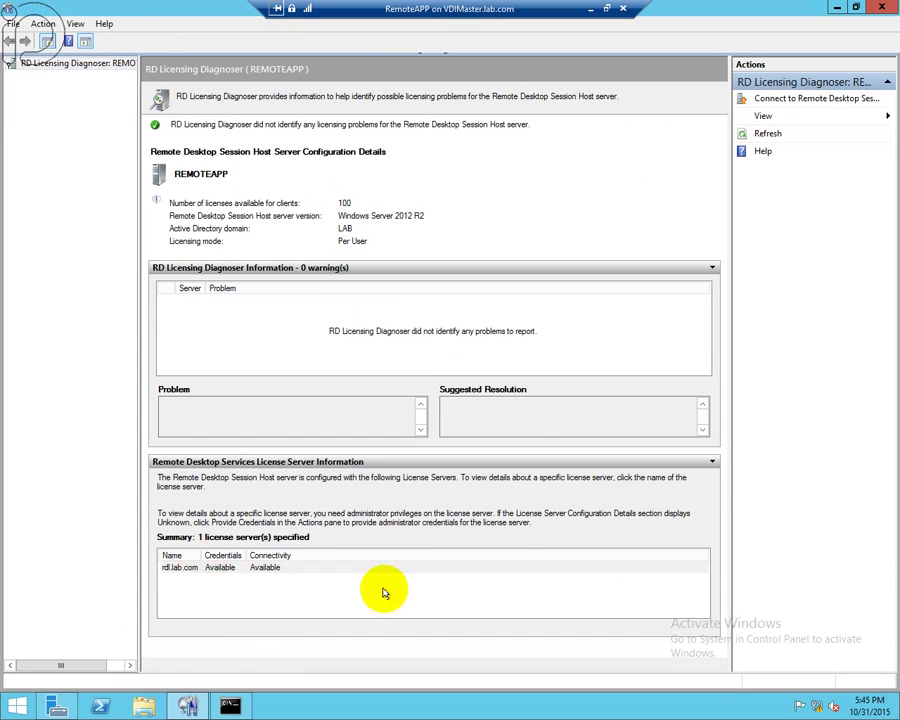
left_click(718, 568)
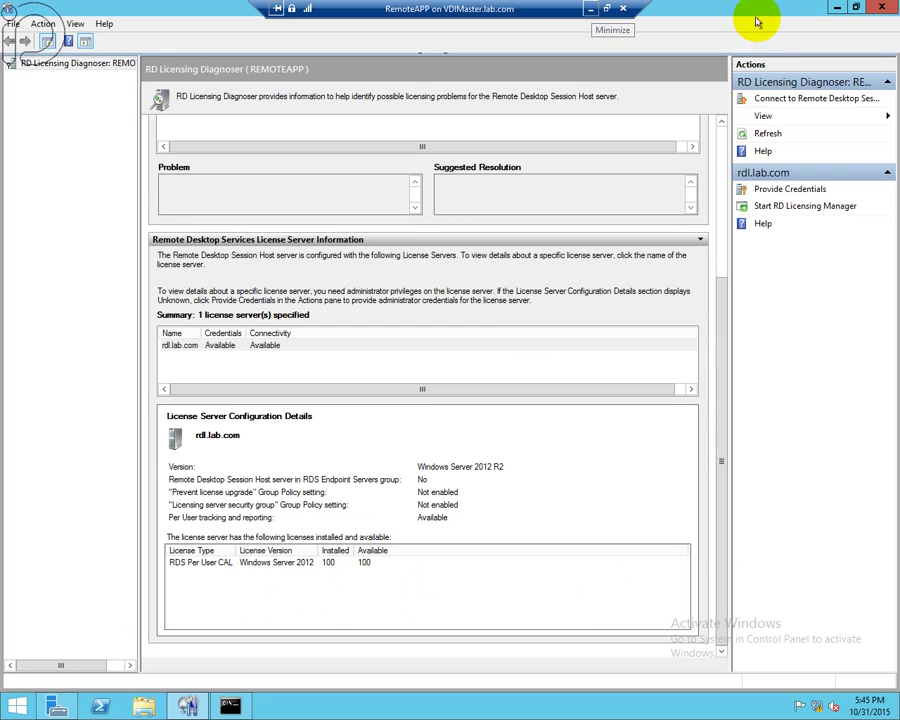
left_click(588, 9)
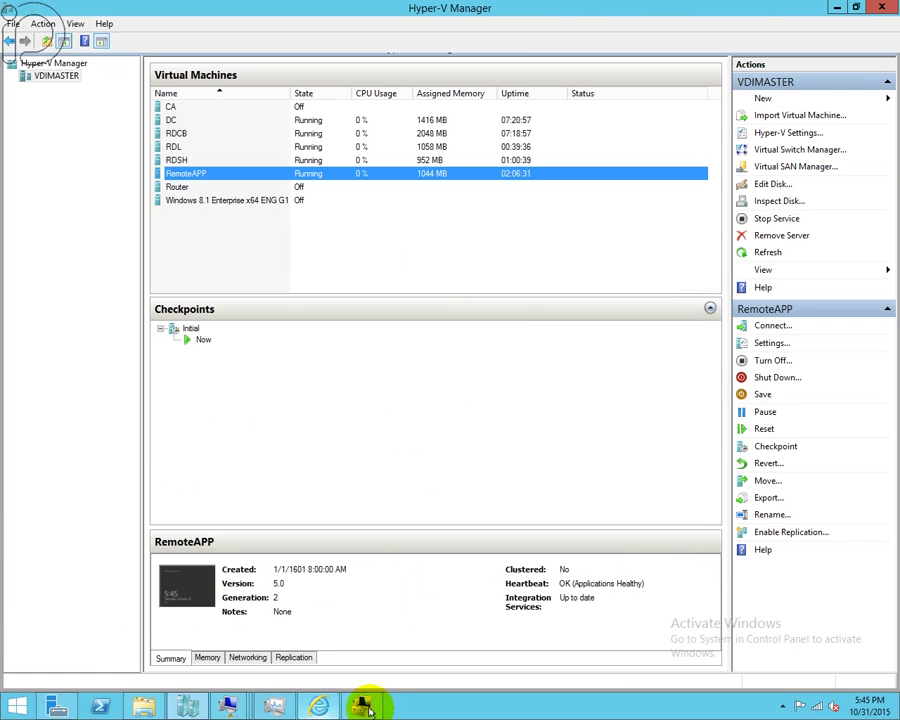
- Refresh the diagnosis on RDSH, view rdl.lab.com details, then minimize the session
left_click(227, 706)
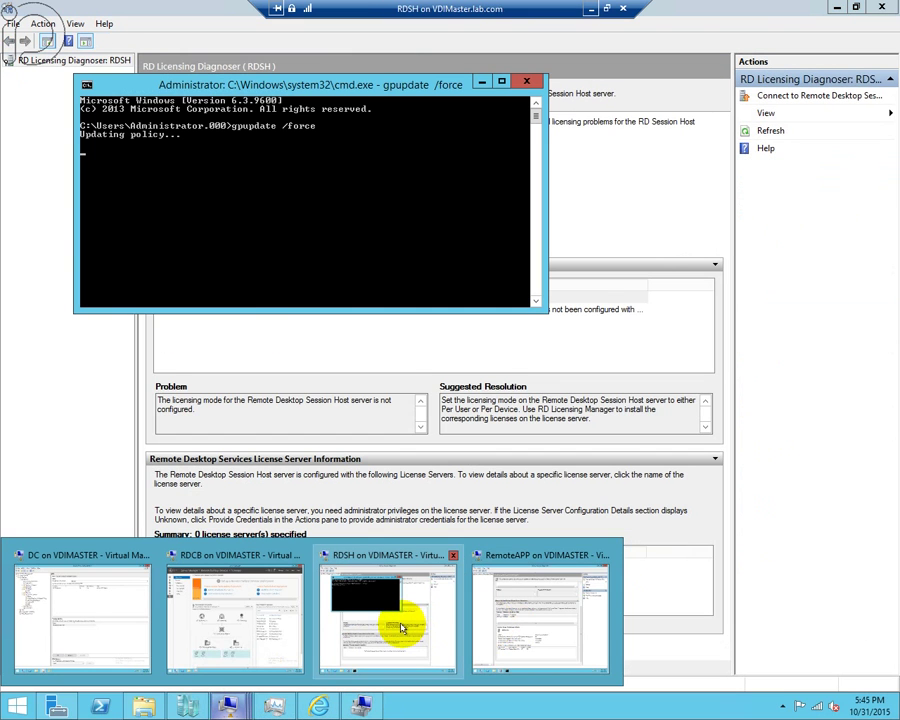
left_click(401, 628)
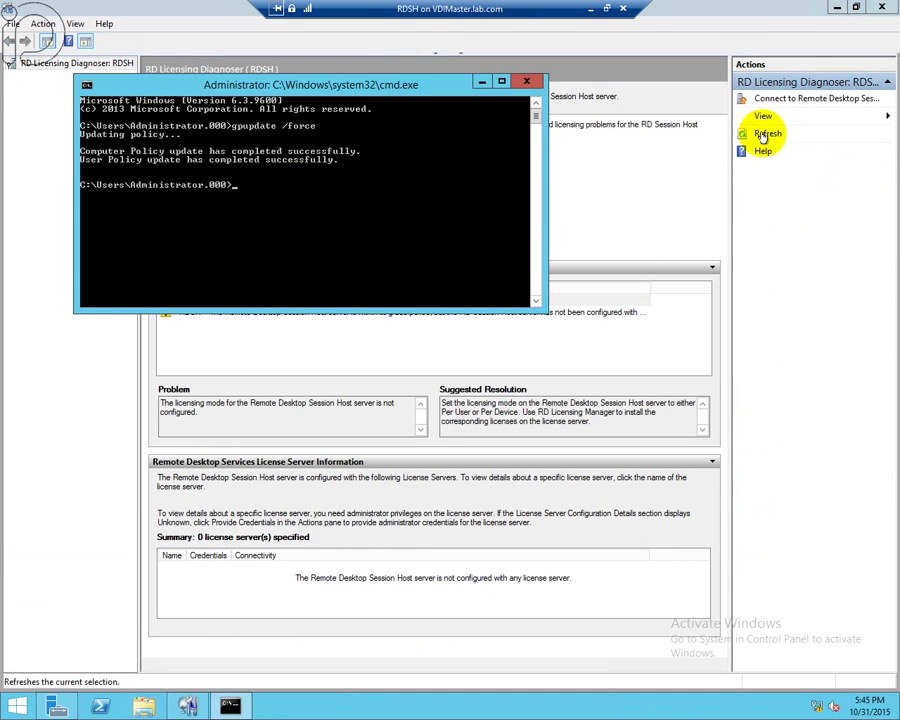
left_click(766, 134)
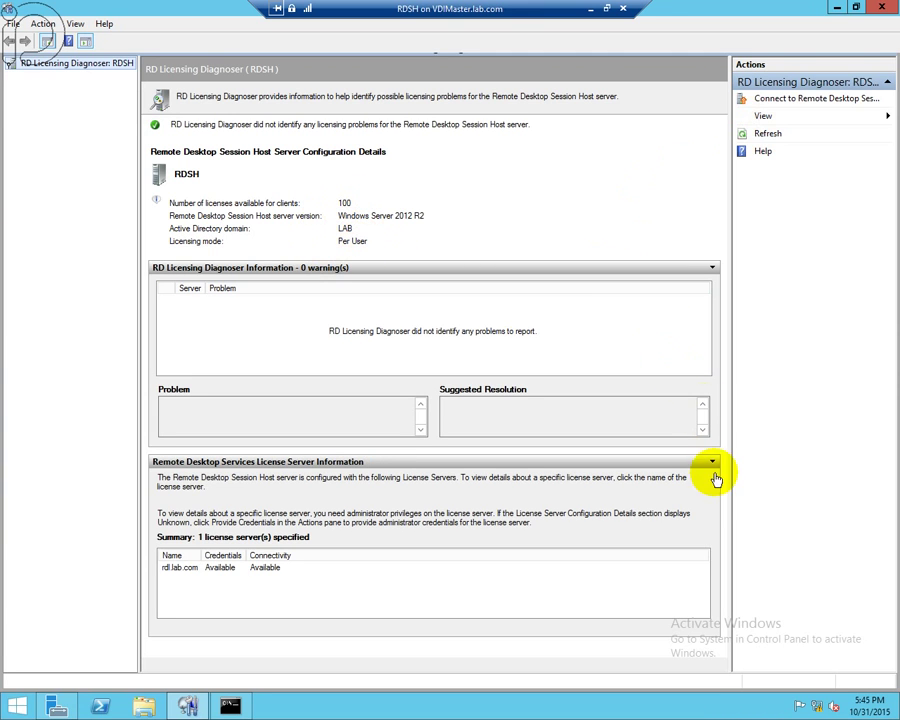
left_click(267, 566)
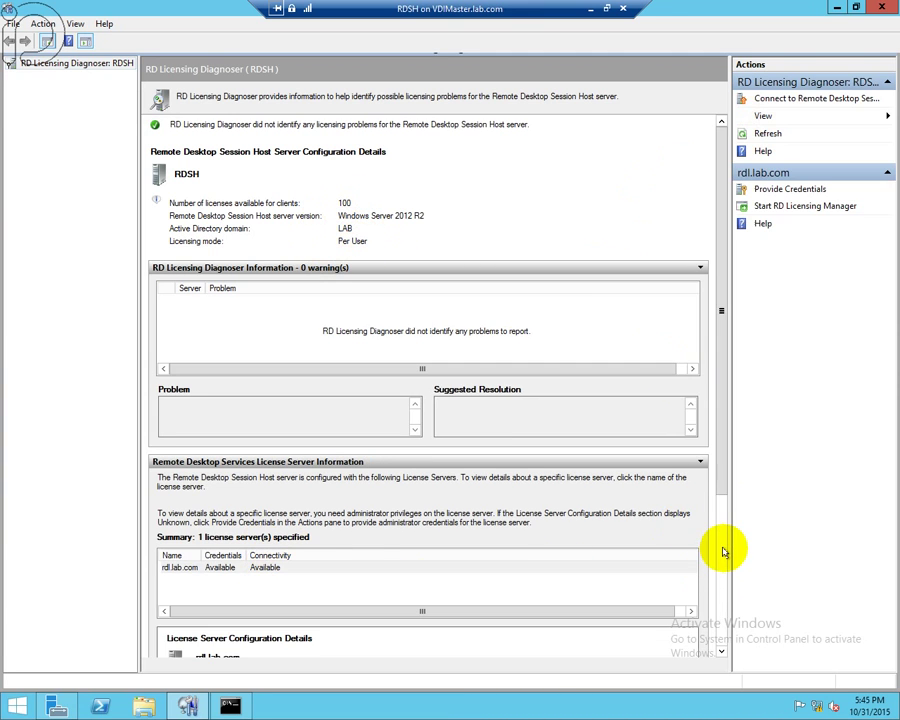
scroll(721, 551, "down", 3)
left_click(591, 9)
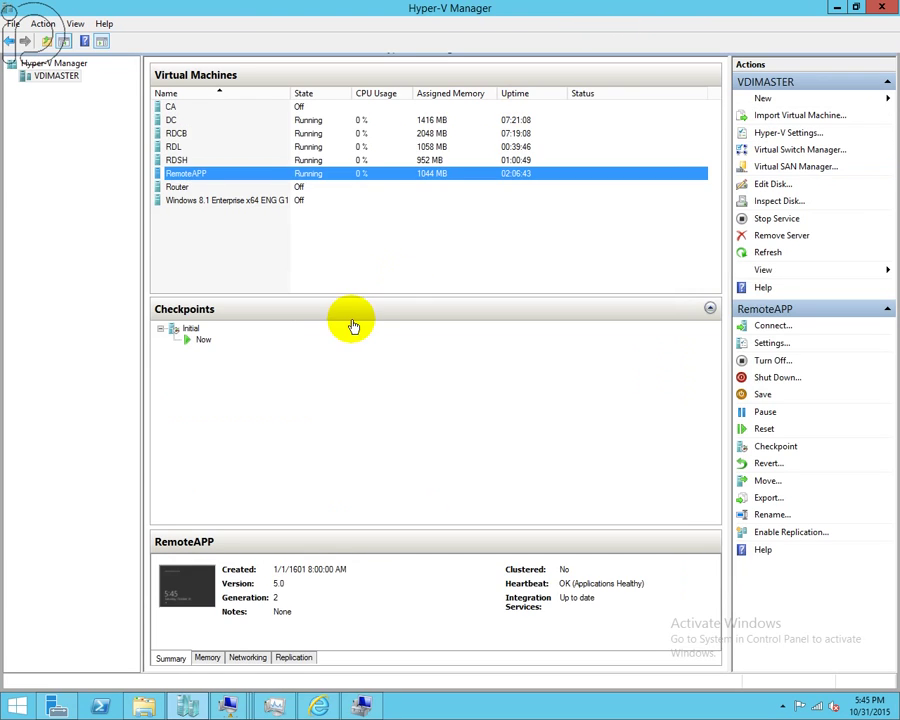
- Sign in to RD Web Access and connect to the RDSC remote desktop
left_click(318, 706)
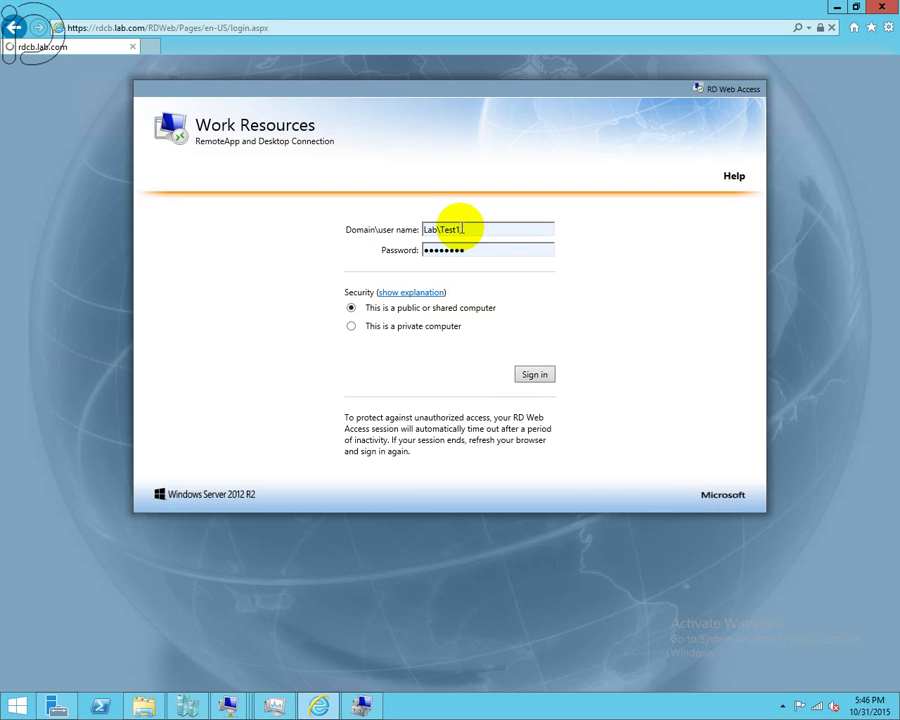
key("Return")
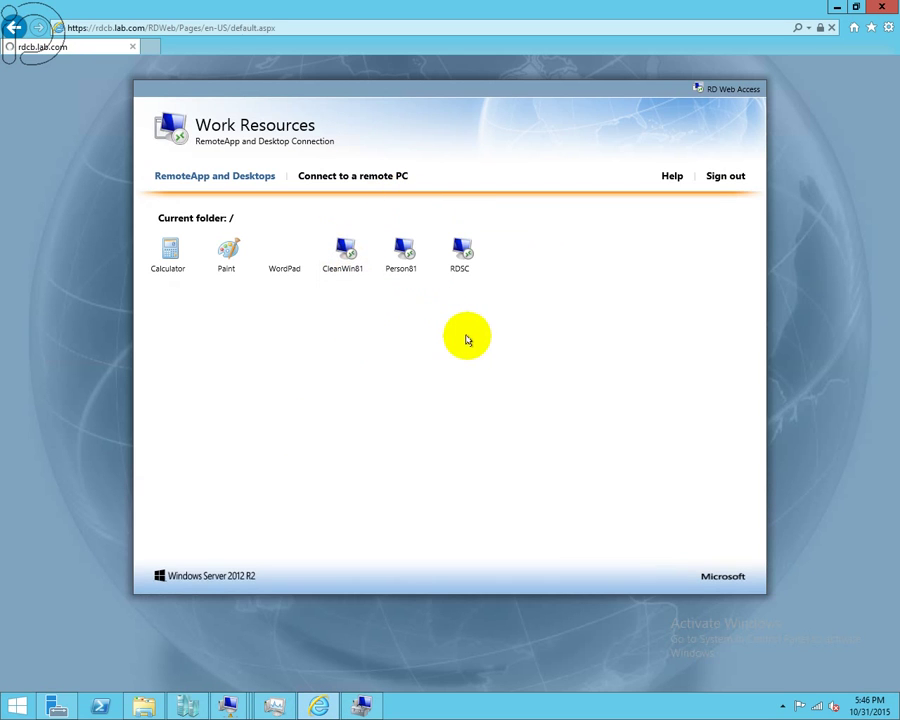
left_click(462, 258)
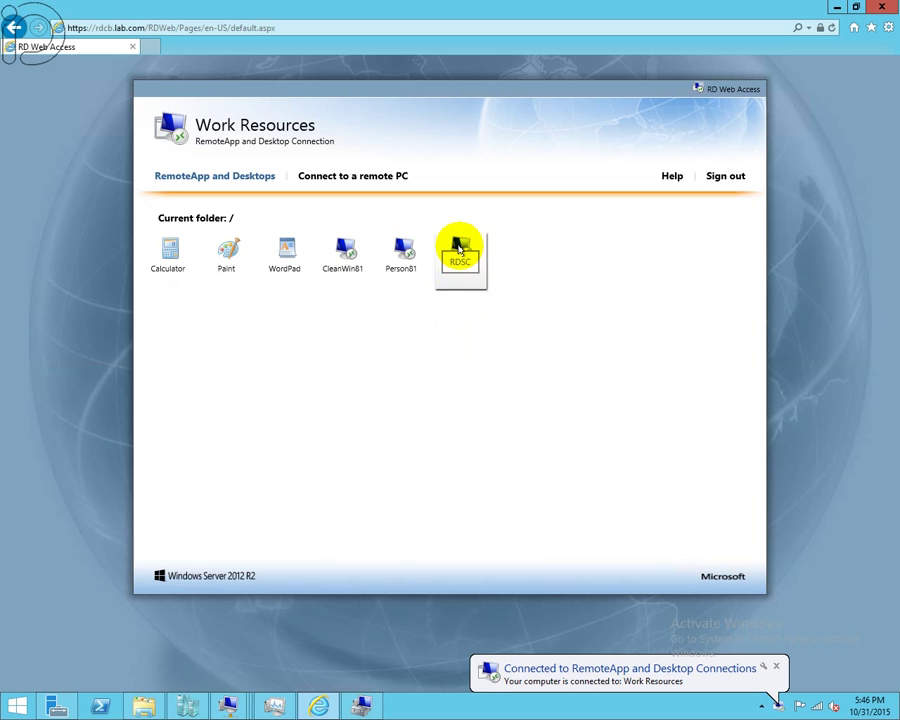
left_click(523, 424)
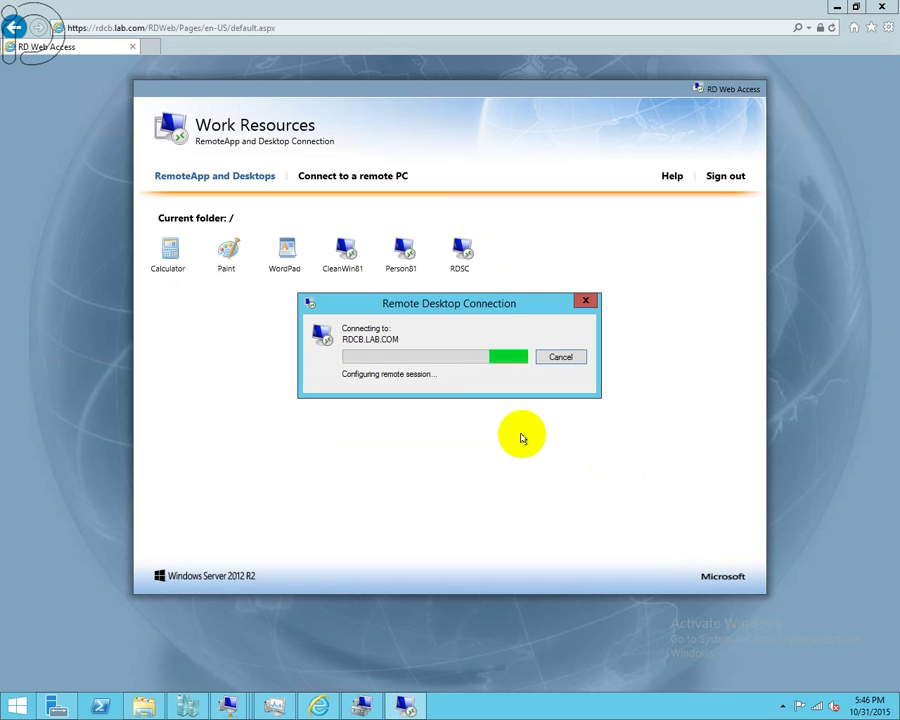
- Sign out and sign back in to RD Web Access as the second test user
left_click(731, 174)
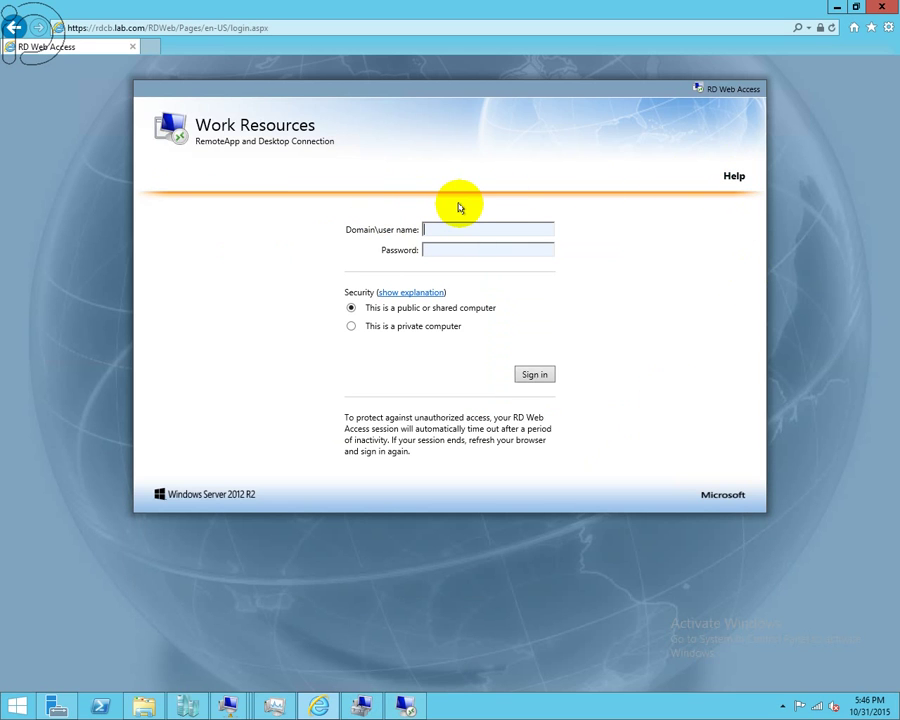
type("Lab\\Test2")
key("Tab")
key("Return")
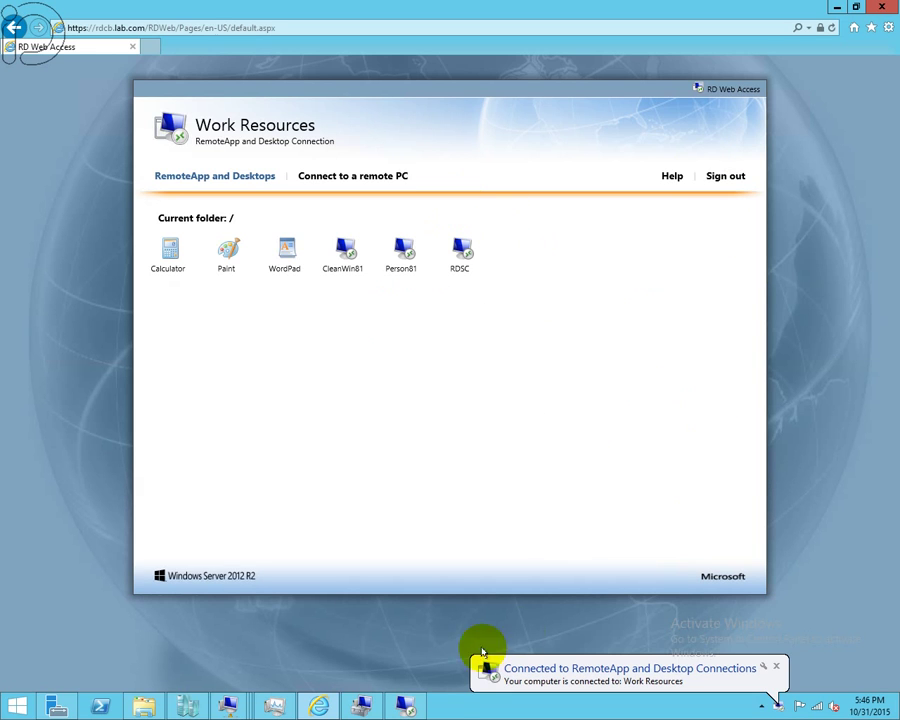
left_click(406, 705)
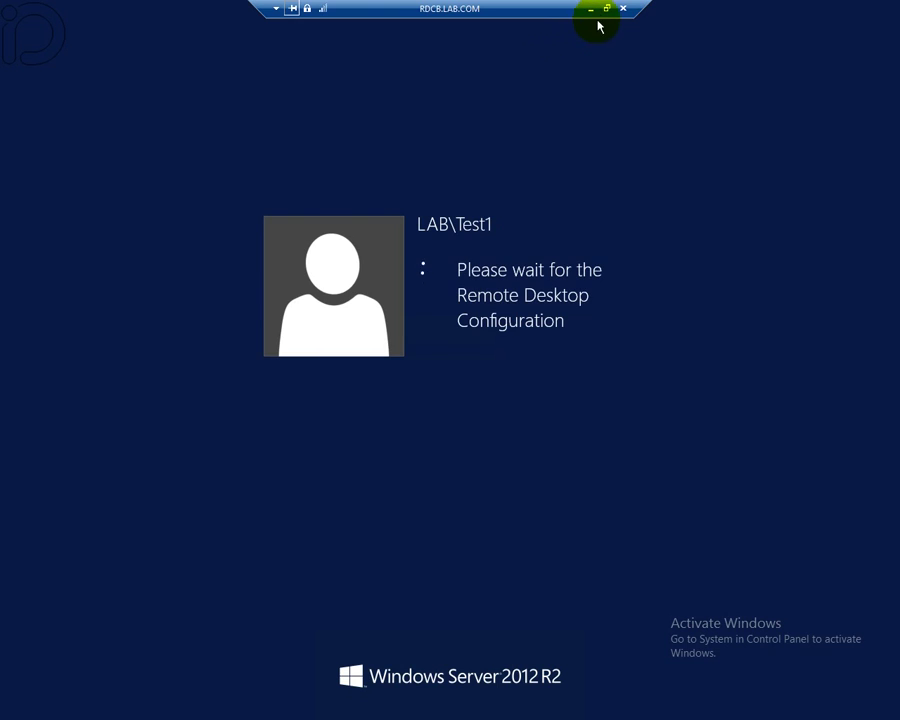
- Window and minimize the first session, then launch and connect RDSC again
left_click(607, 9)
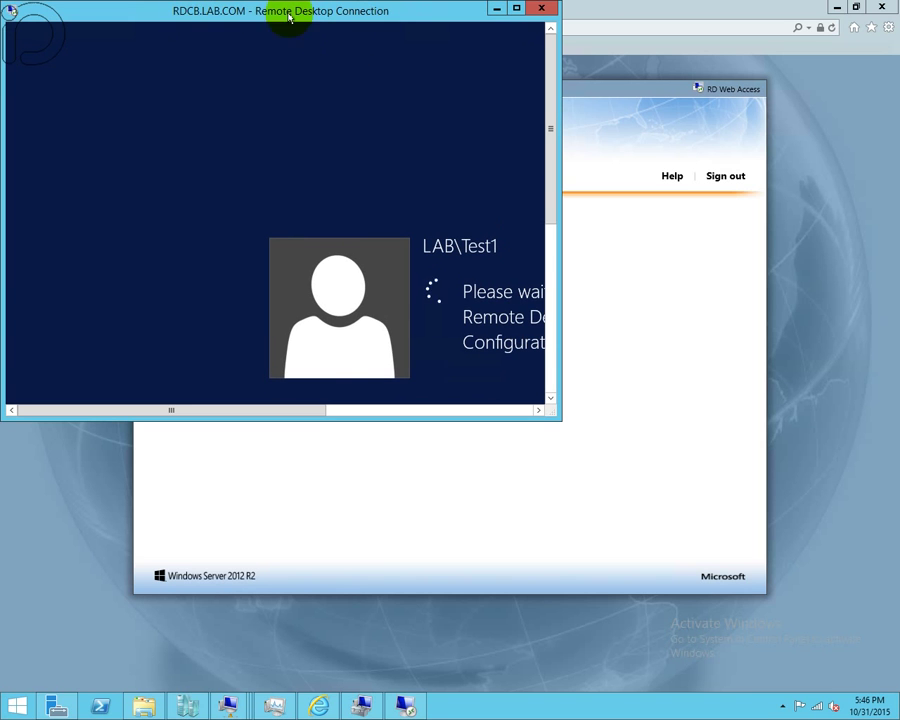
left_click(496, 9)
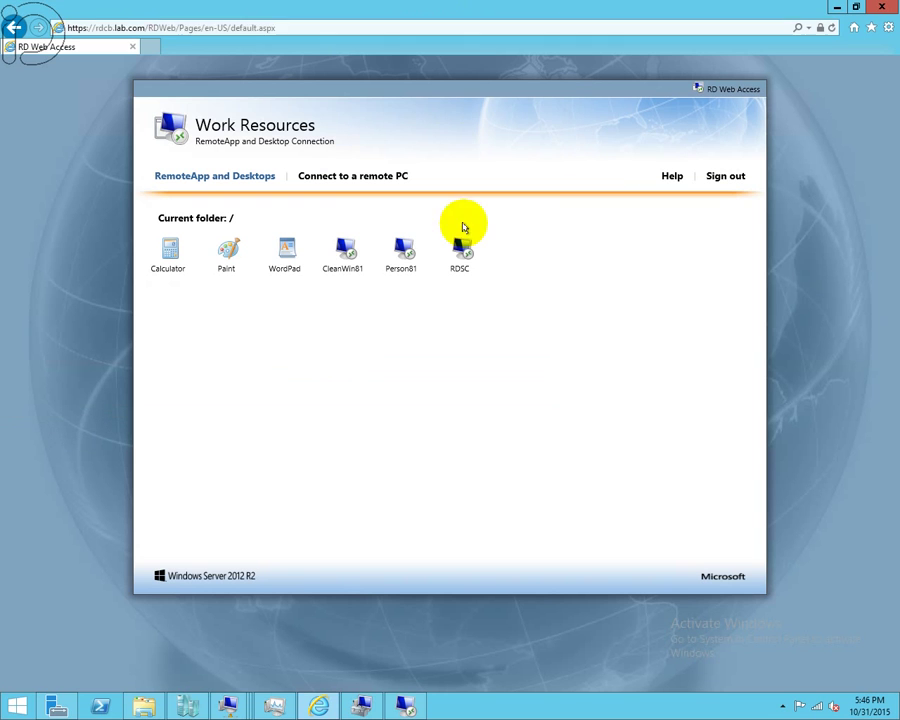
left_click(462, 262)
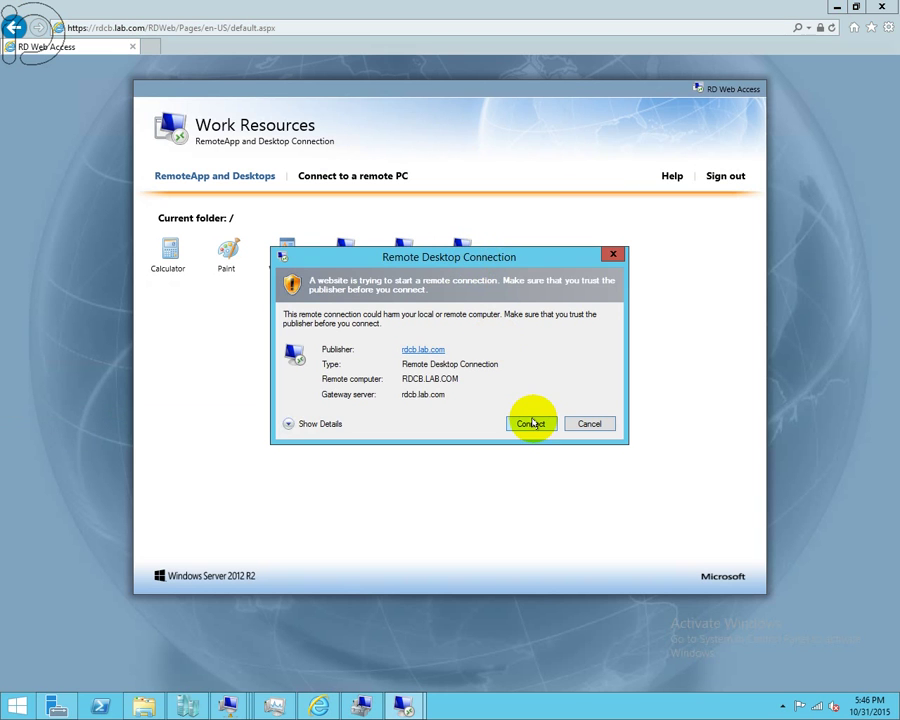
left_click(528, 423)
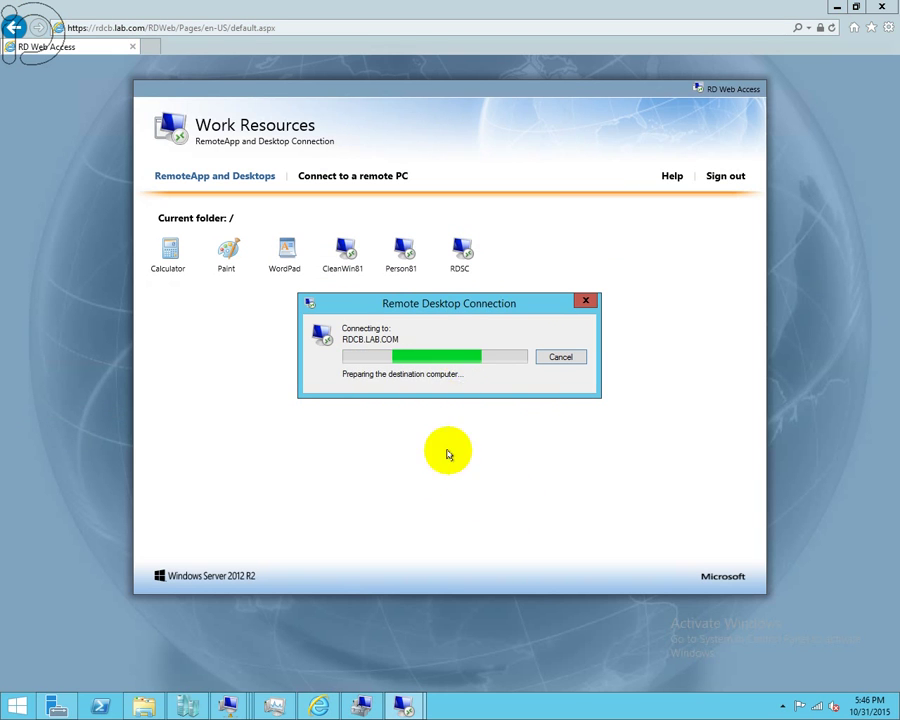
mouse_move(408, 710)
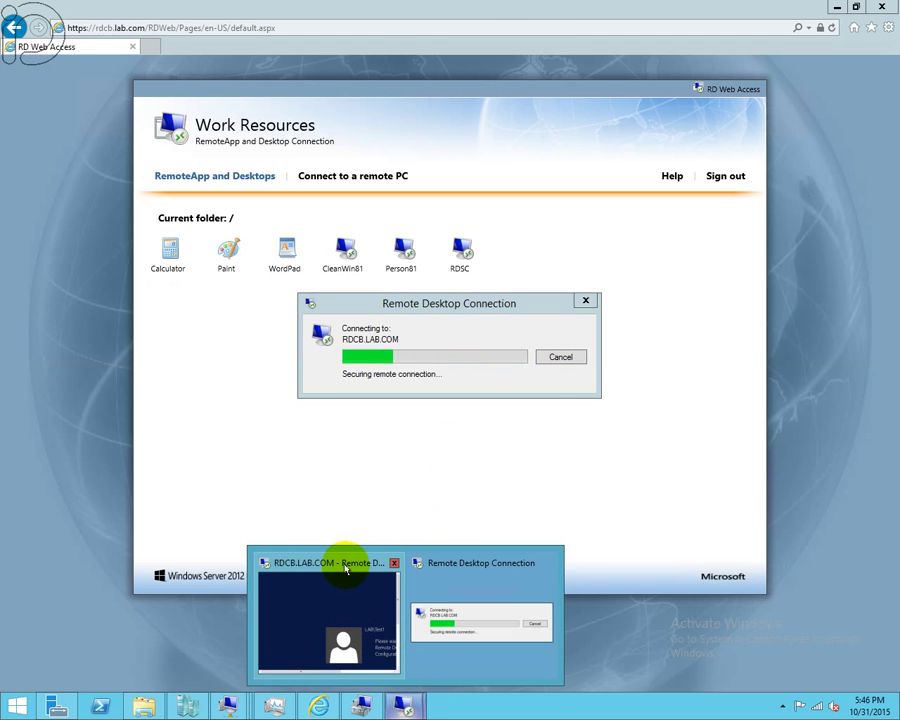
mouse_move(345, 566)
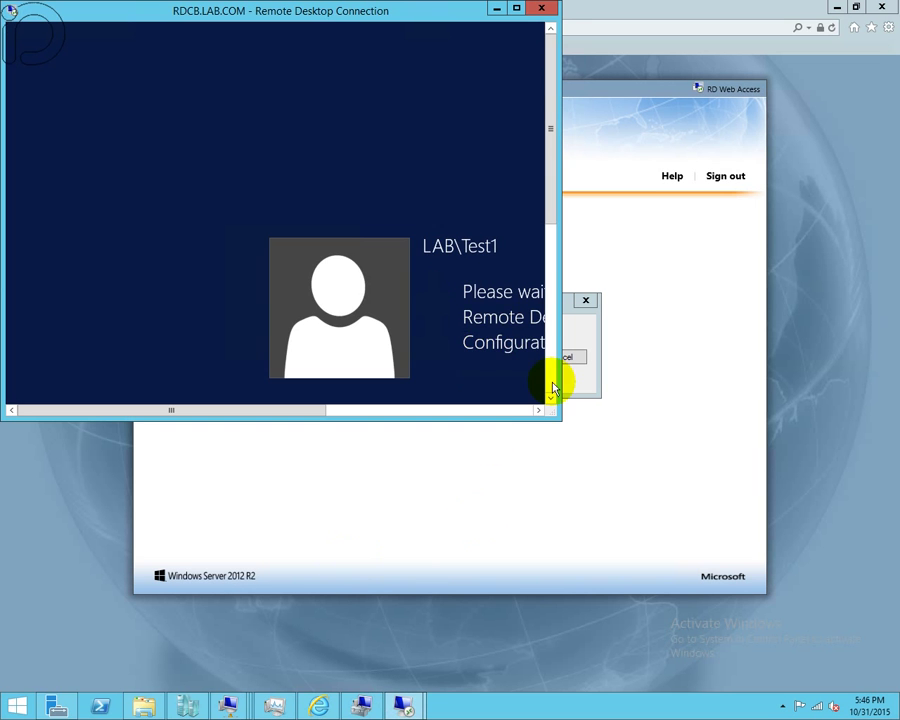
left_click(566, 381)
left_click_drag(494, 312, 688, 482)
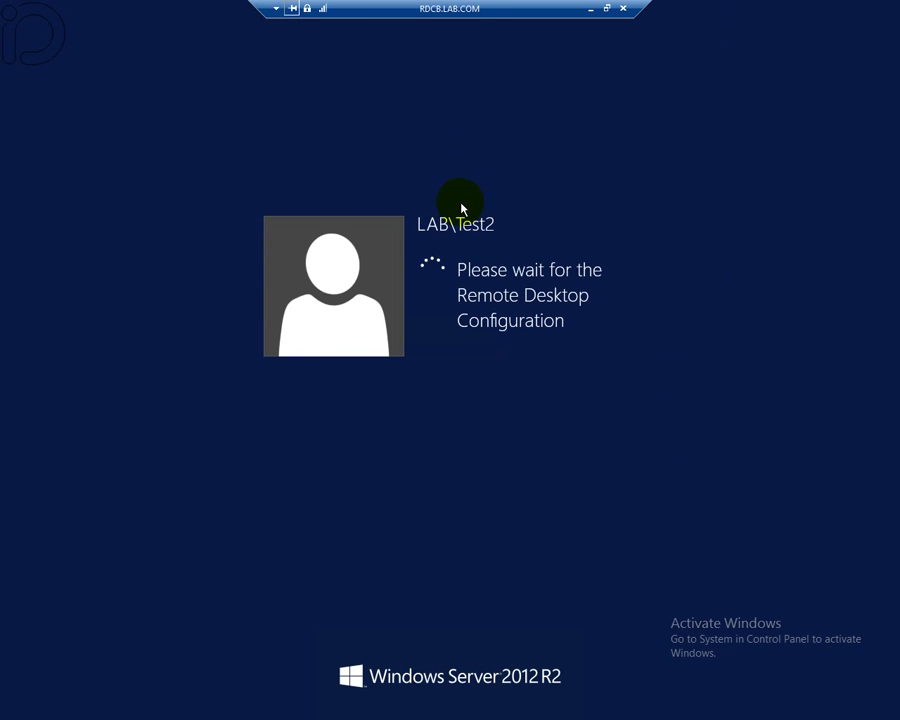
- Restore the second session to a window and arrange both RDP windows side by side
left_click(607, 8)
left_click_drag(405, 15, 731, 271)
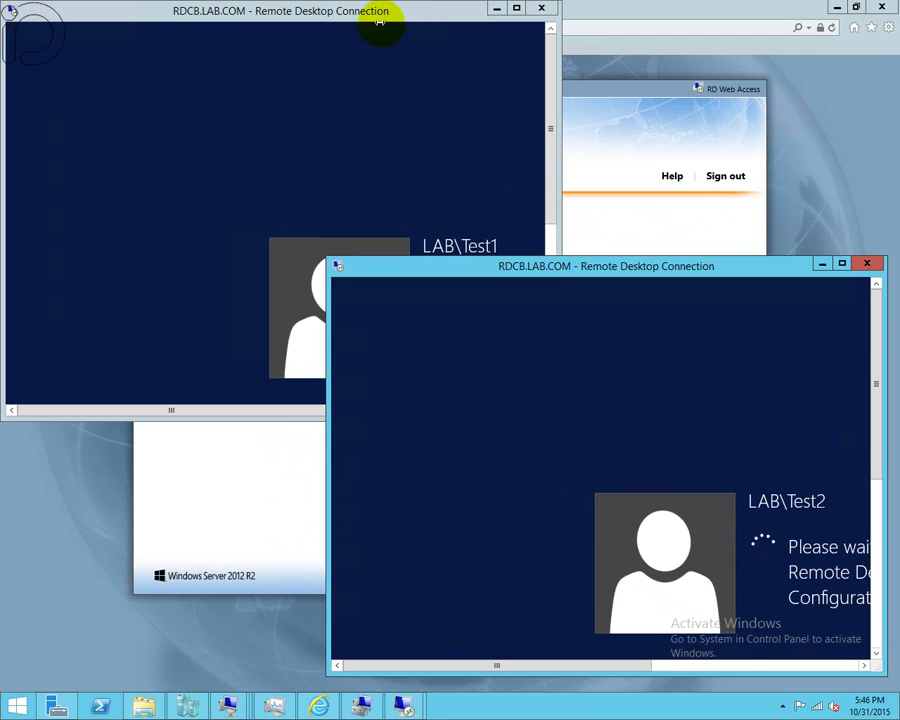
left_click(380, 20)
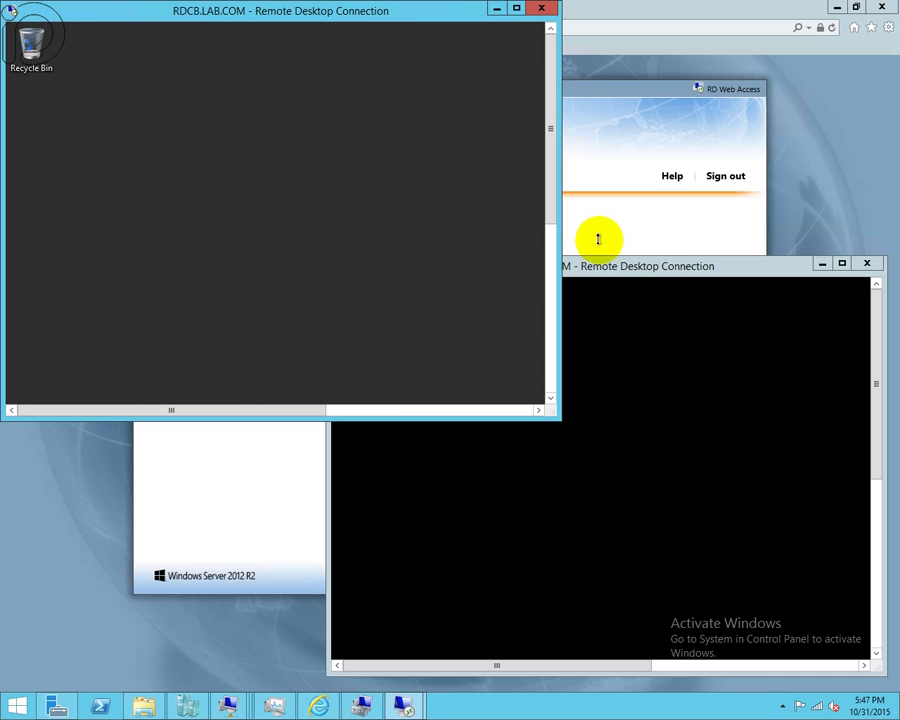
left_click(615, 268)
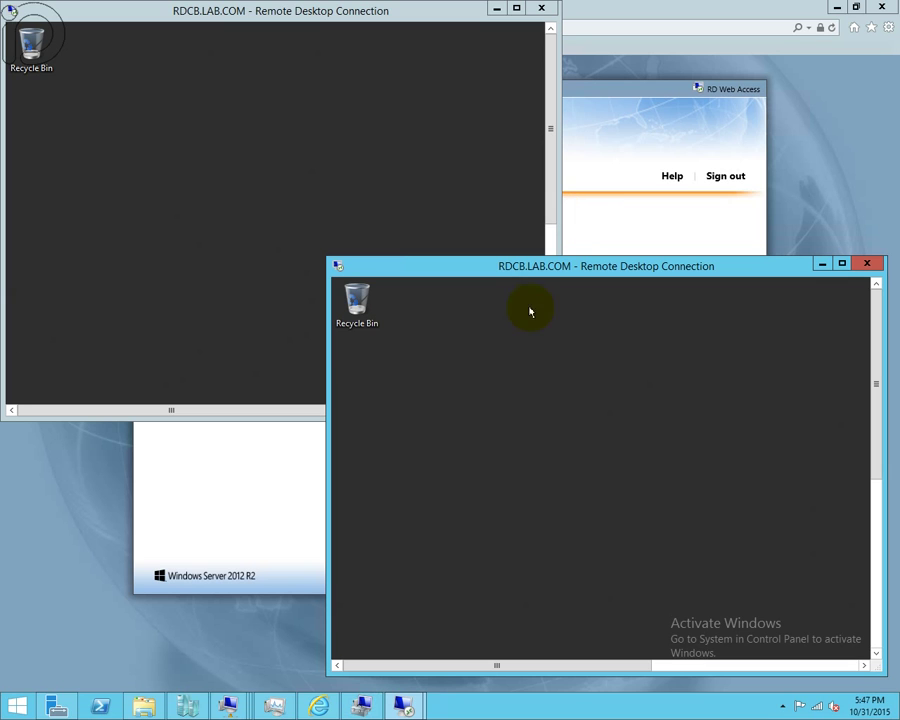
mouse_move(232, 698)
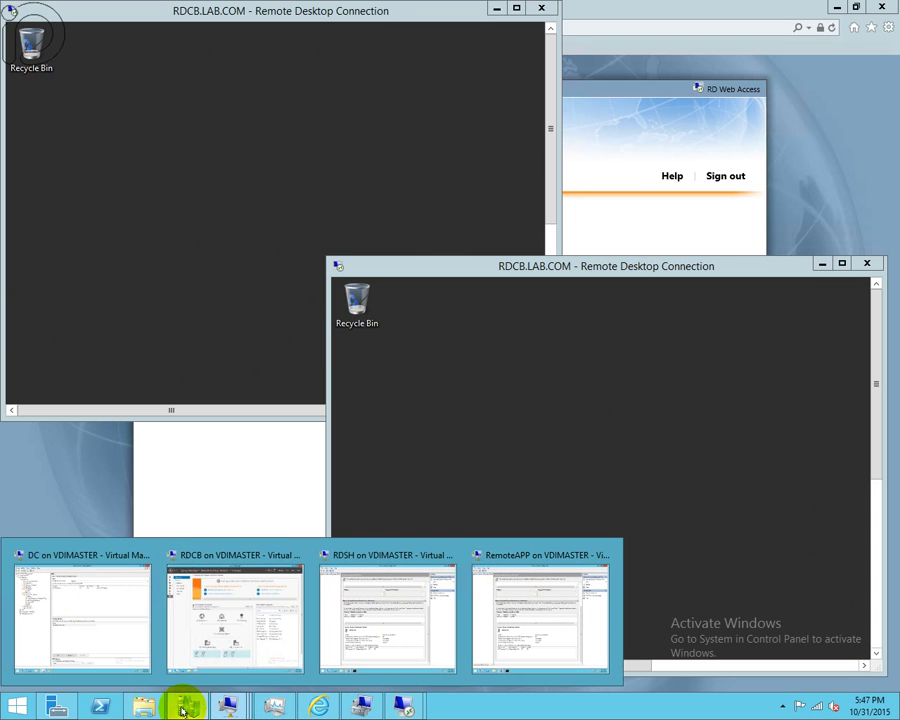
- Connect to the RDL virtual machine console at 1280x1024 and pick the Administrator sign-in tile
left_click(183, 708)
left_click(180, 147)
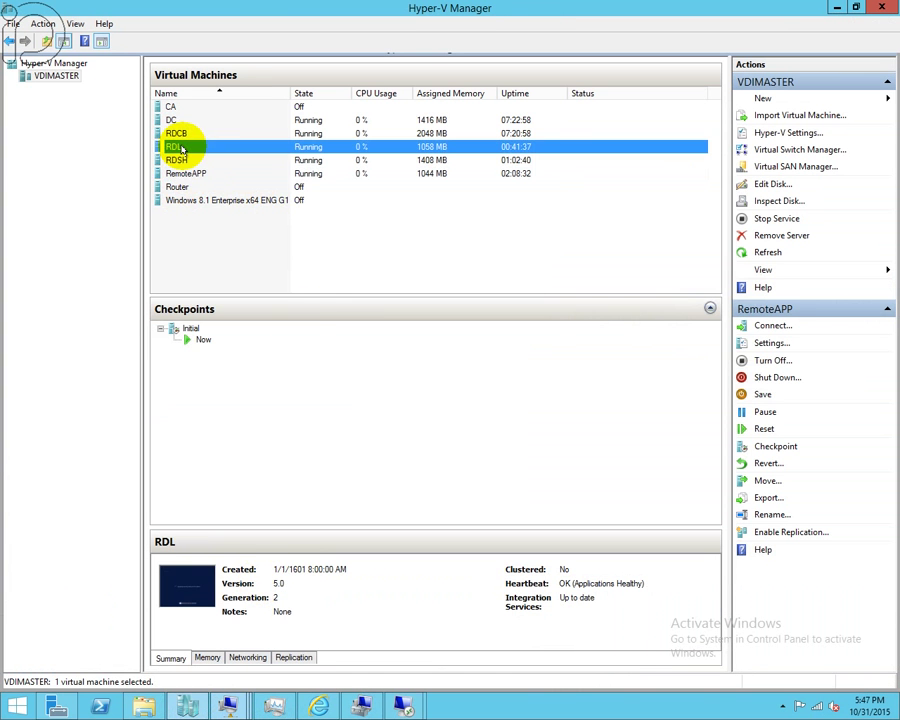
right_click(181, 148)
left_click(226, 160)
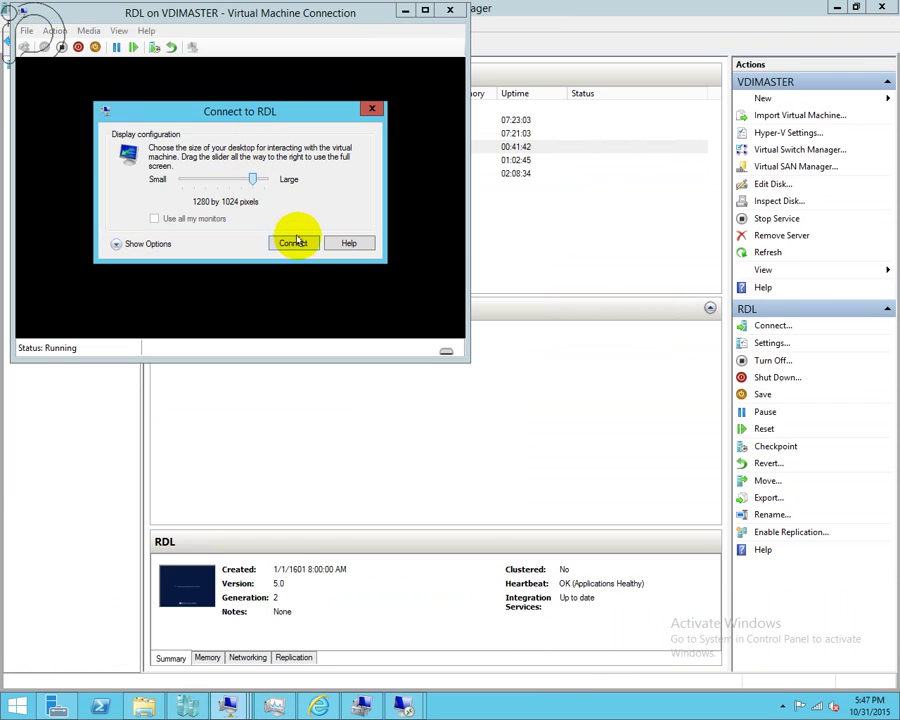
left_click(293, 244)
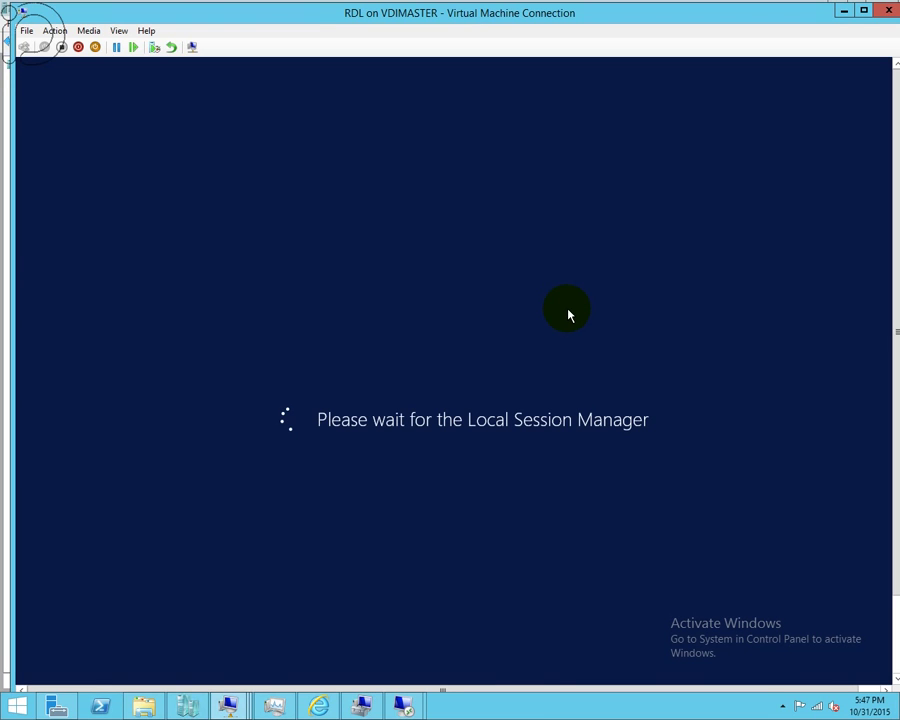
left_click(394, 345)
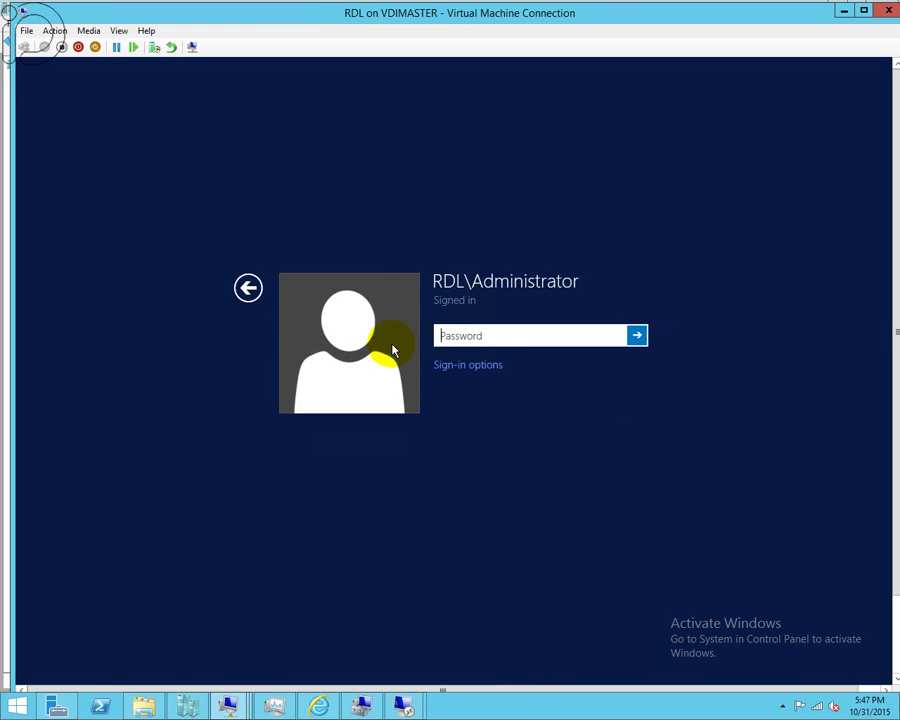
- Sign in to RDL and refresh the RDL license server in RD Licensing Manager
key("Return")
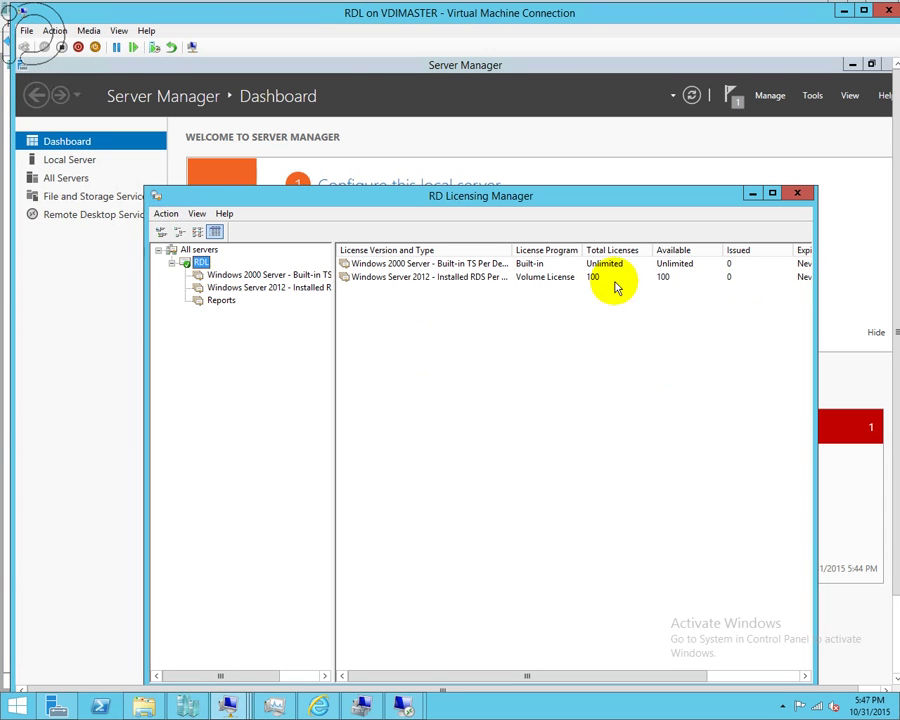
left_click(527, 335)
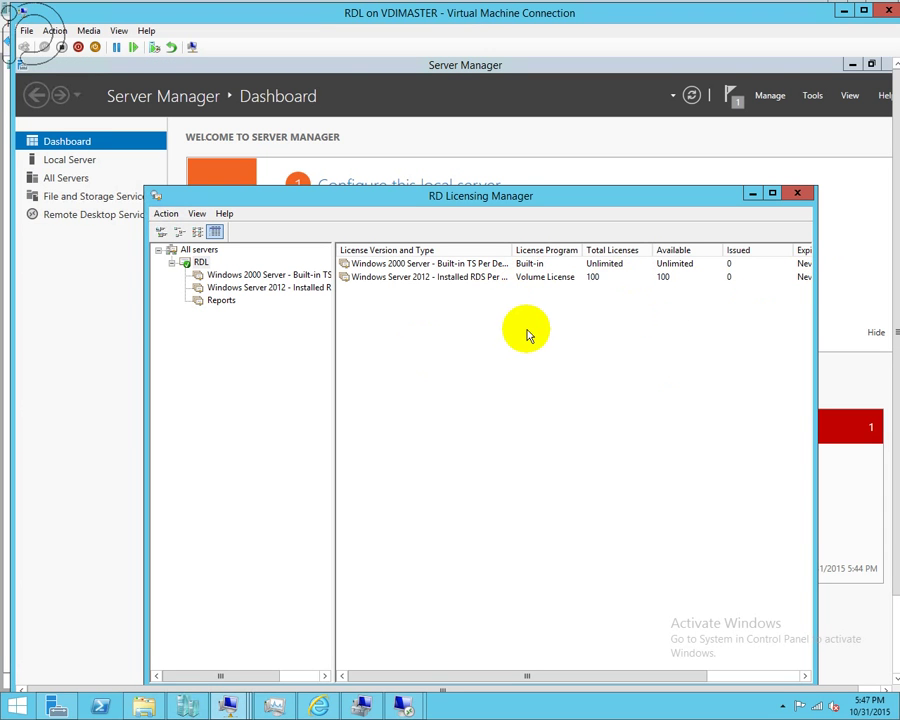
left_click_drag(629, 203, 592, 122)
left_click(410, 196)
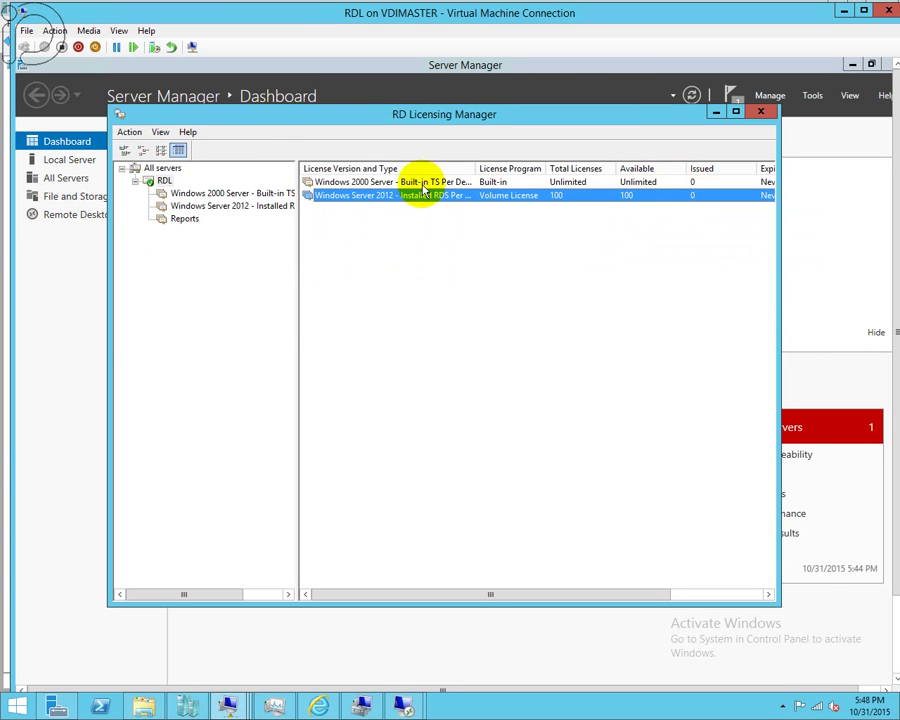
right_click(166, 181)
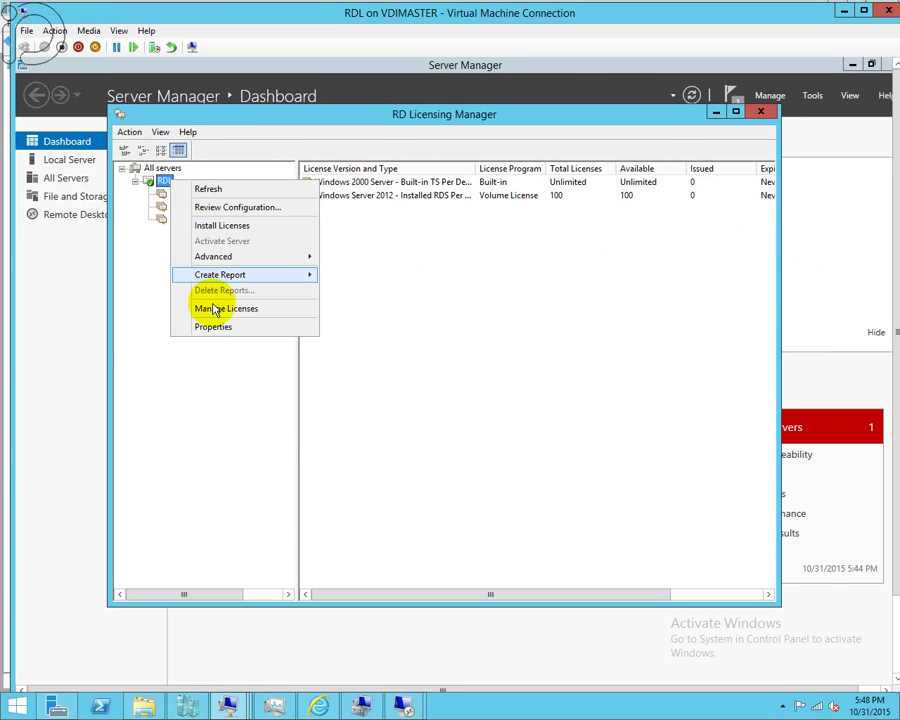
left_click(209, 190)
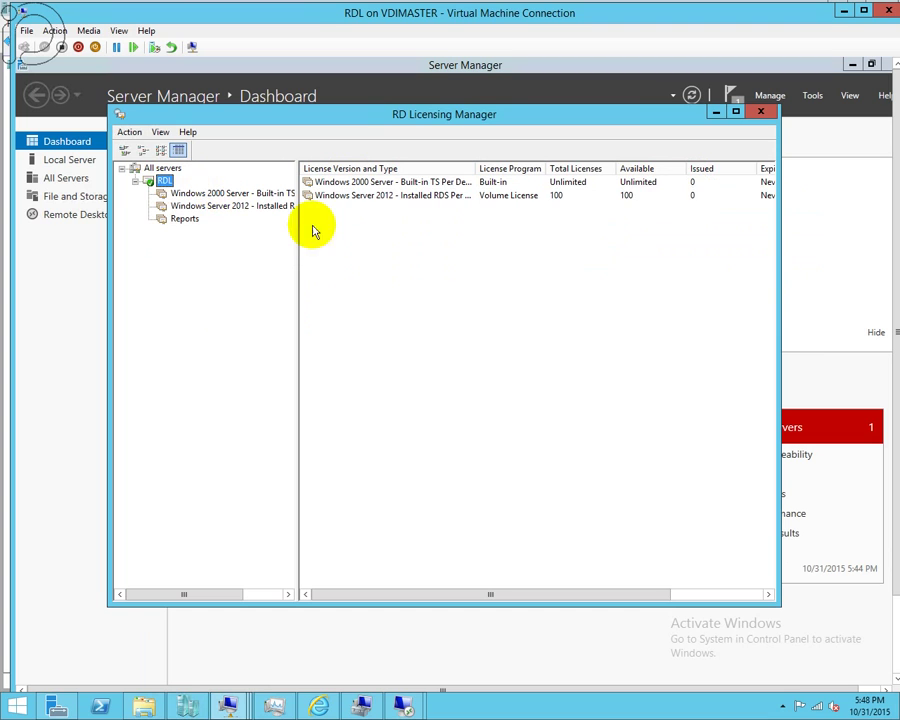
- Refresh all licensing data and check the Volume License pack's 100 available licenses and expiry date
left_click(693, 197)
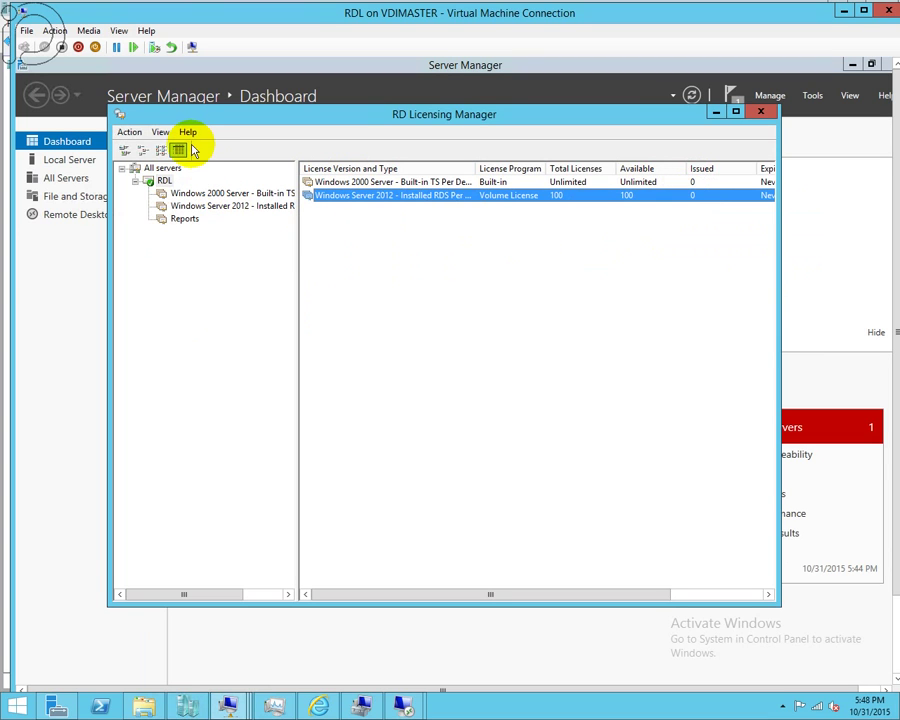
left_click(161, 133)
left_click(161, 133)
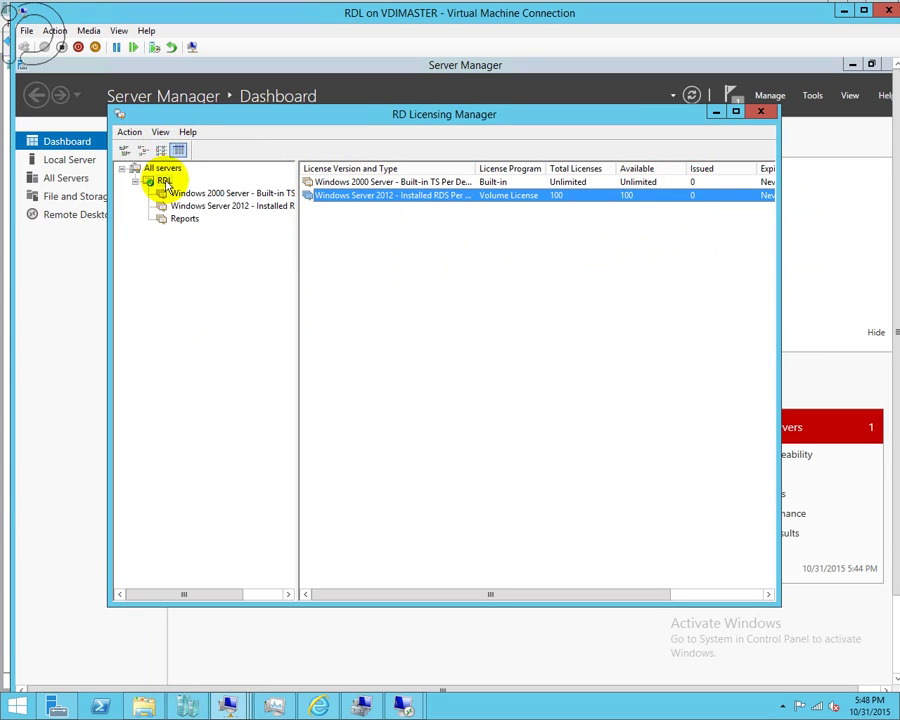
left_click(161, 133)
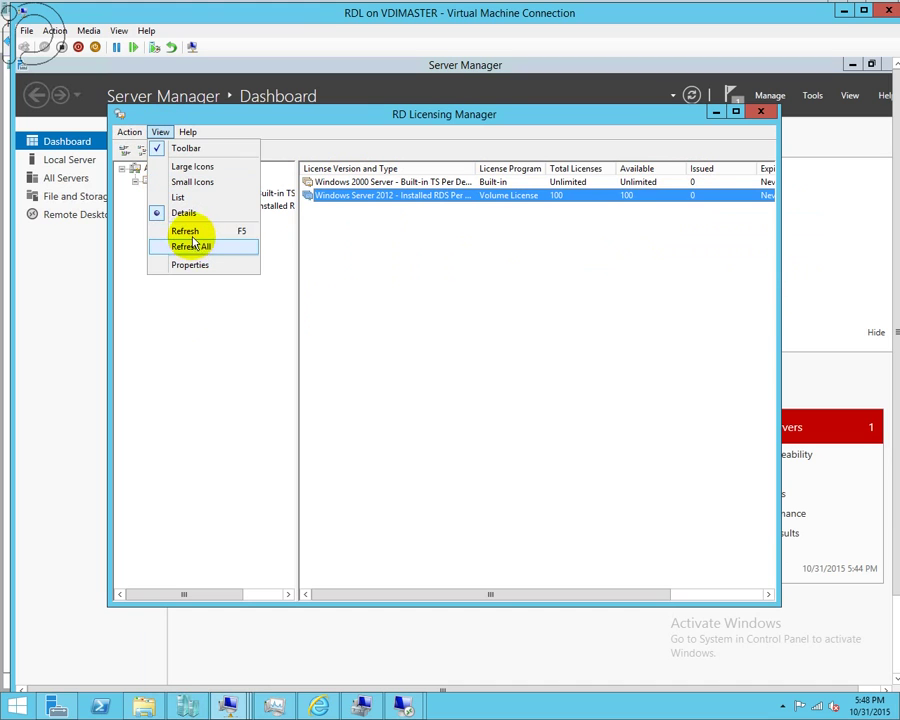
left_click(194, 231)
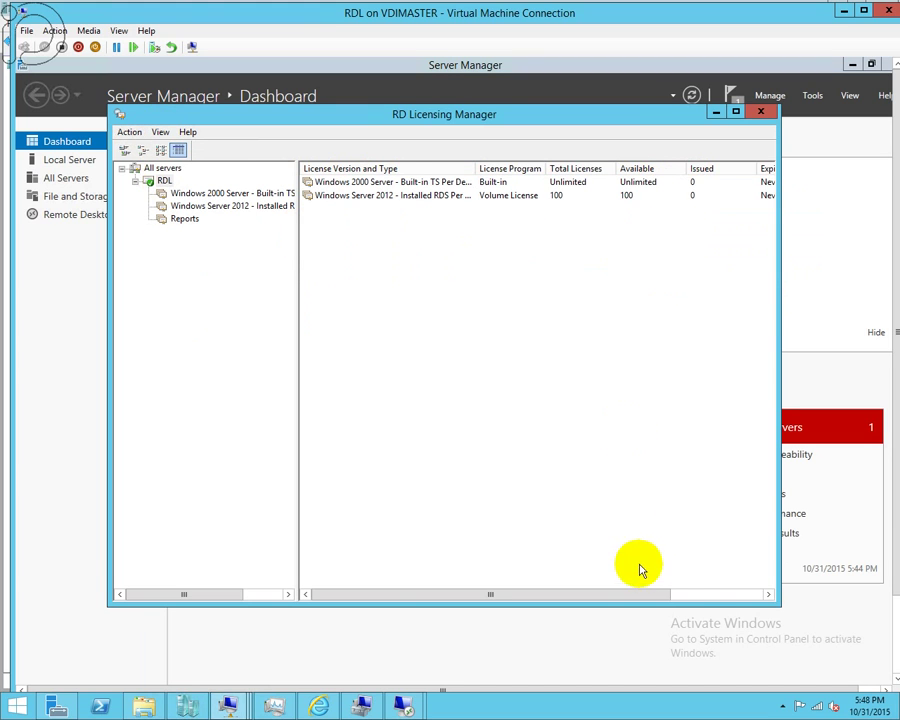
left_click(684, 600)
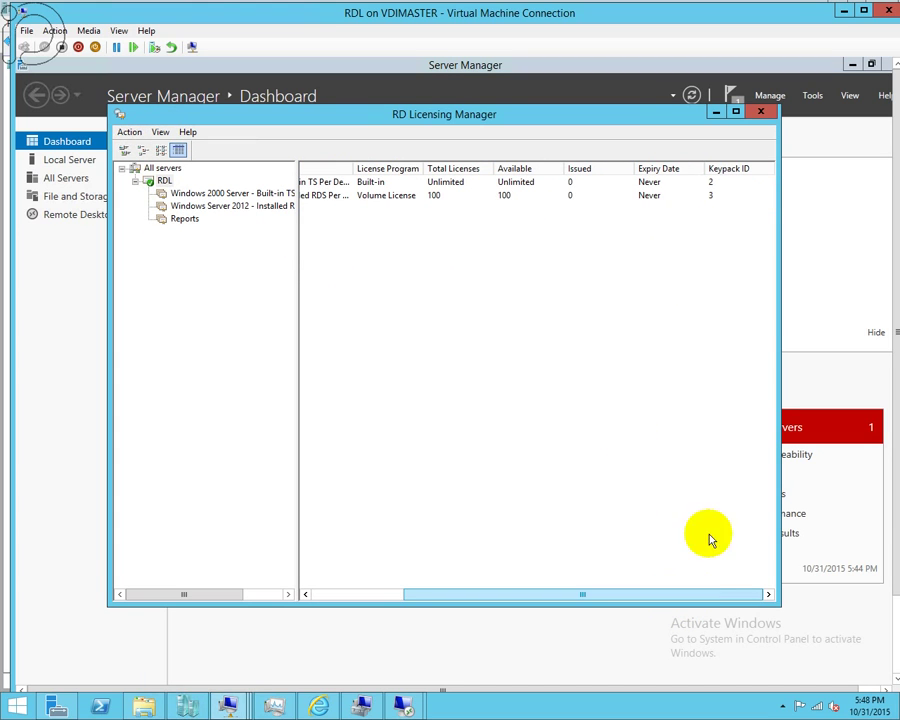
left_click(543, 199)
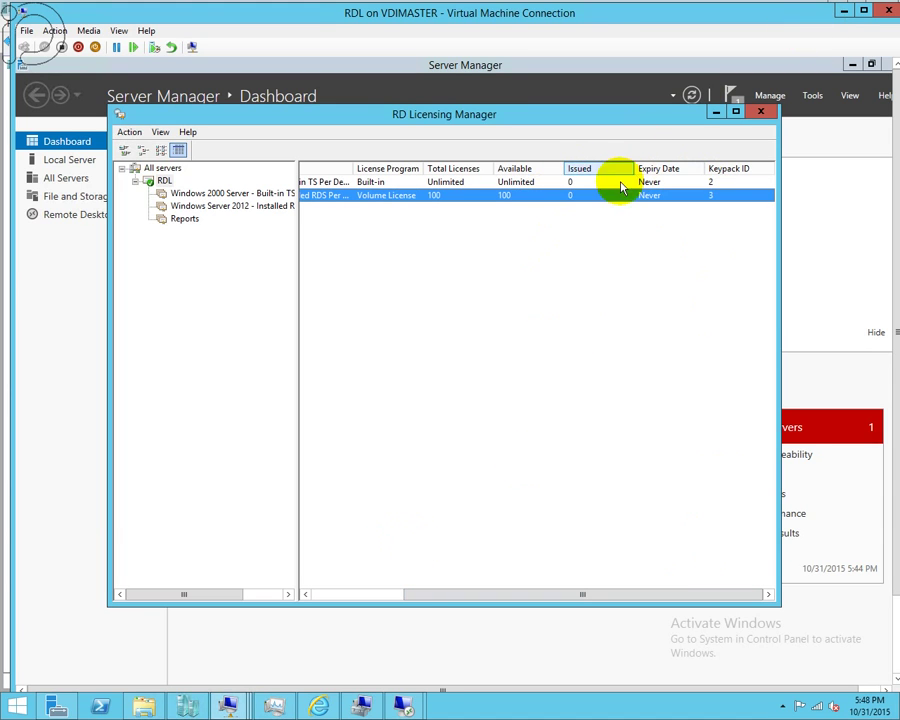
- Switch to the RDSH virtual machine window showing RD Licensing Diagnoser
mouse_move(408, 710)
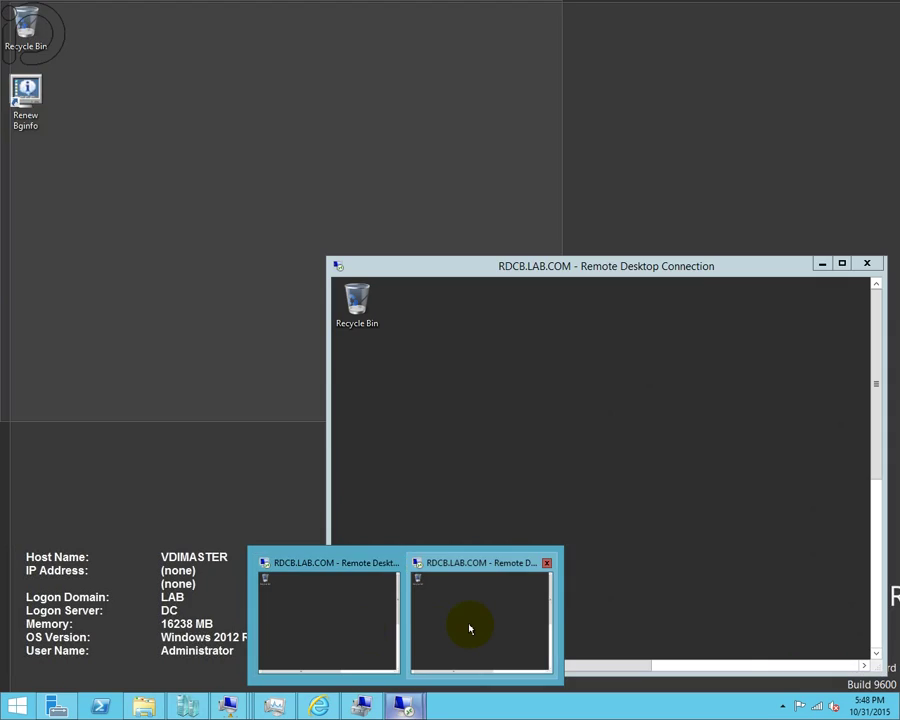
left_click(468, 624)
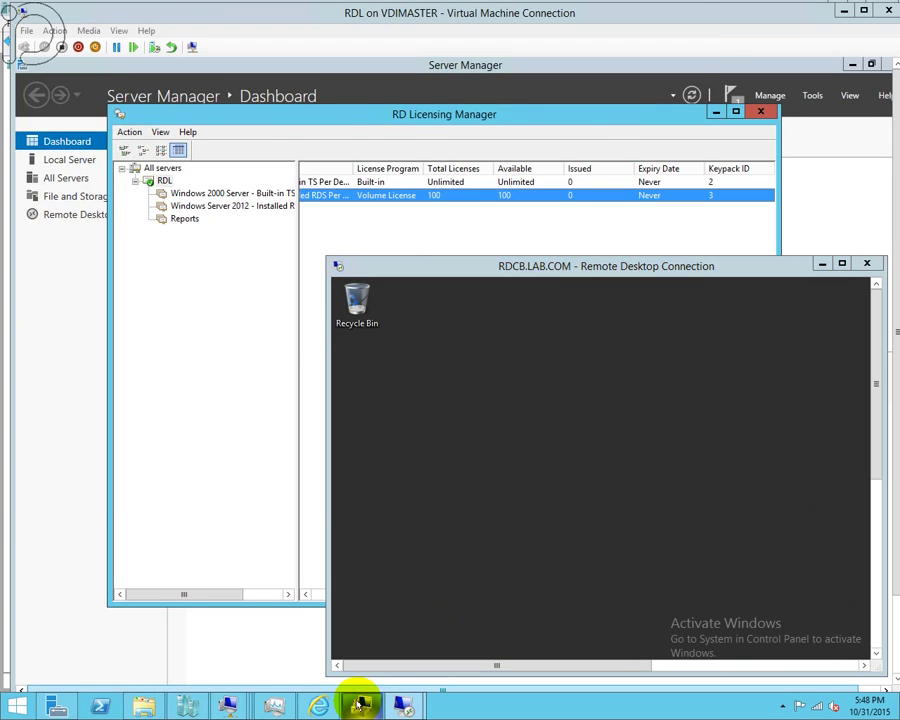
left_click(230, 700)
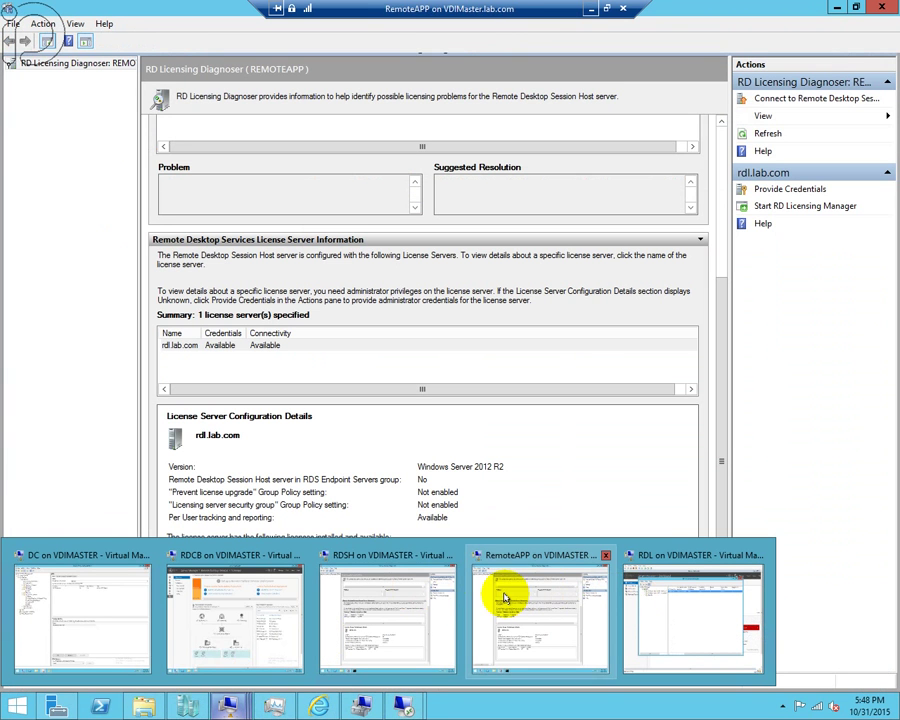
left_click(388, 605)
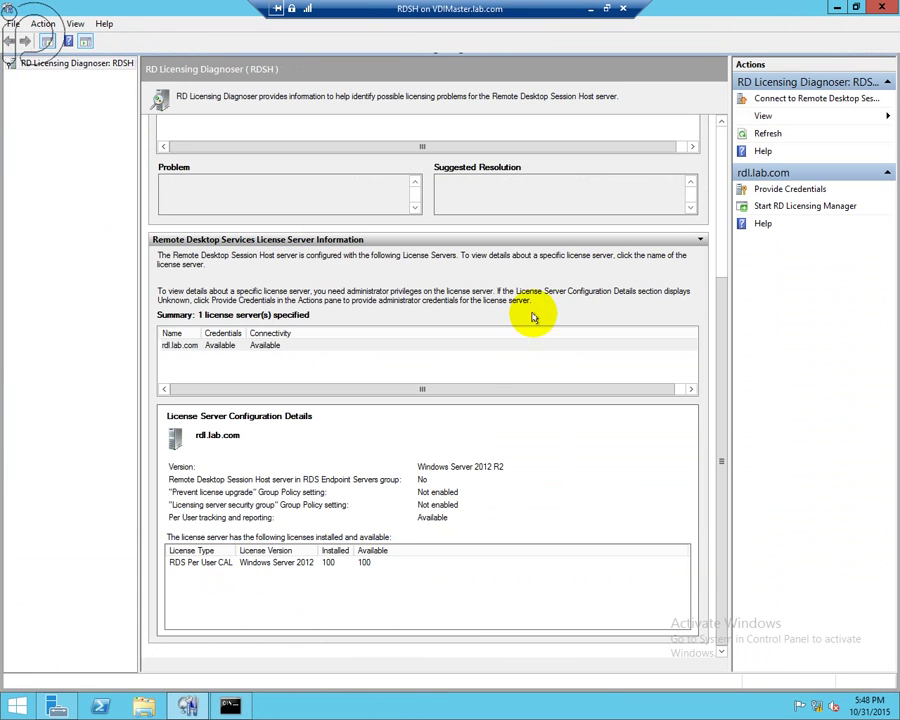
- Rerun the RDSH licensing diagnosis, review rdl.lab.com's RDS Per User CAL details, then return to RDCB
left_click(362, 566)
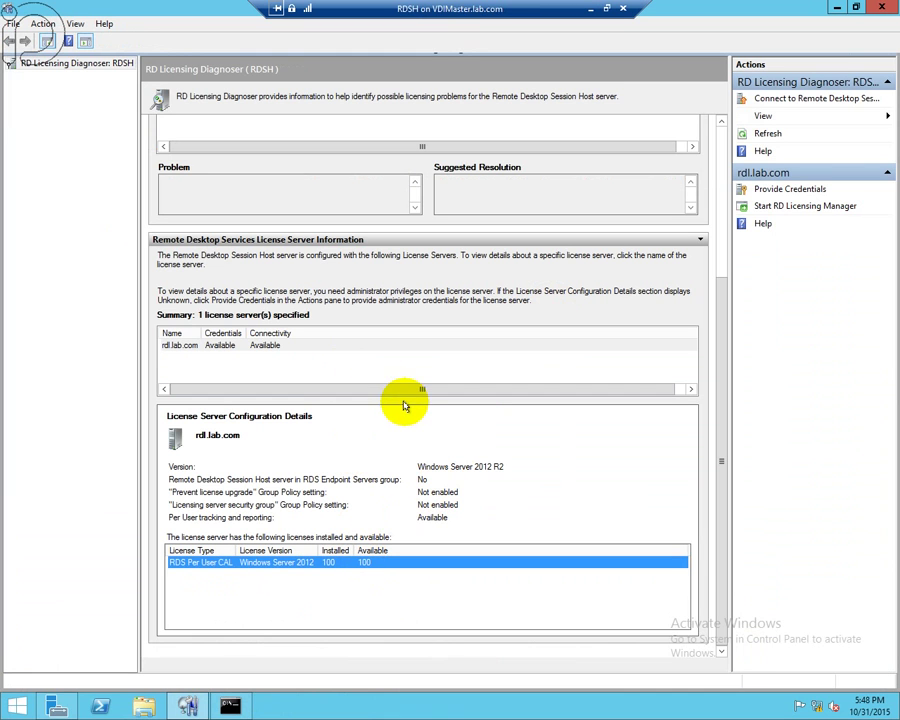
scroll(717, 268, "up", 5)
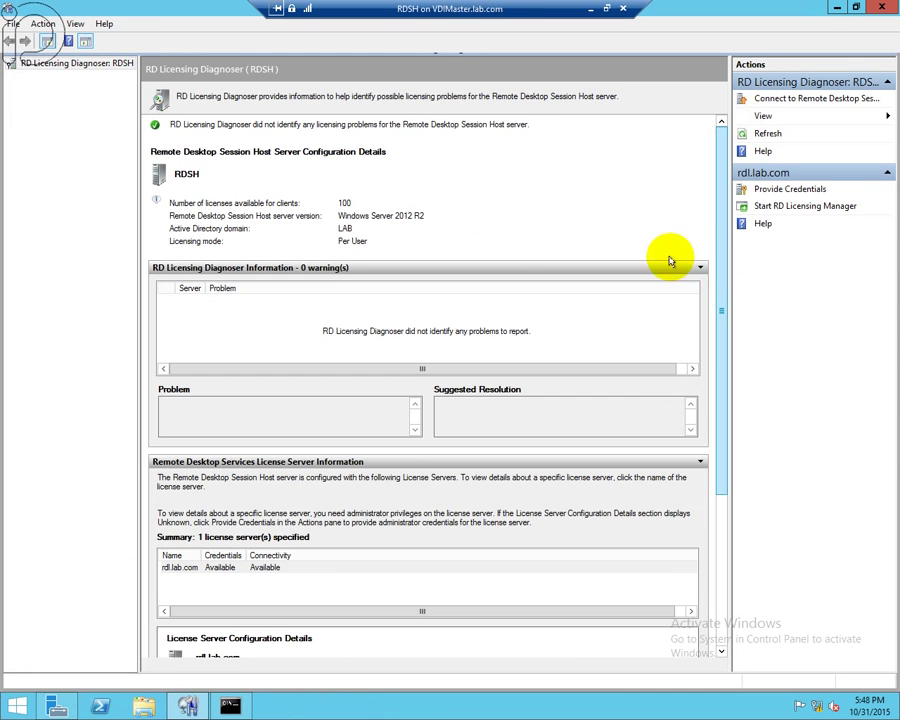
left_click(768, 134)
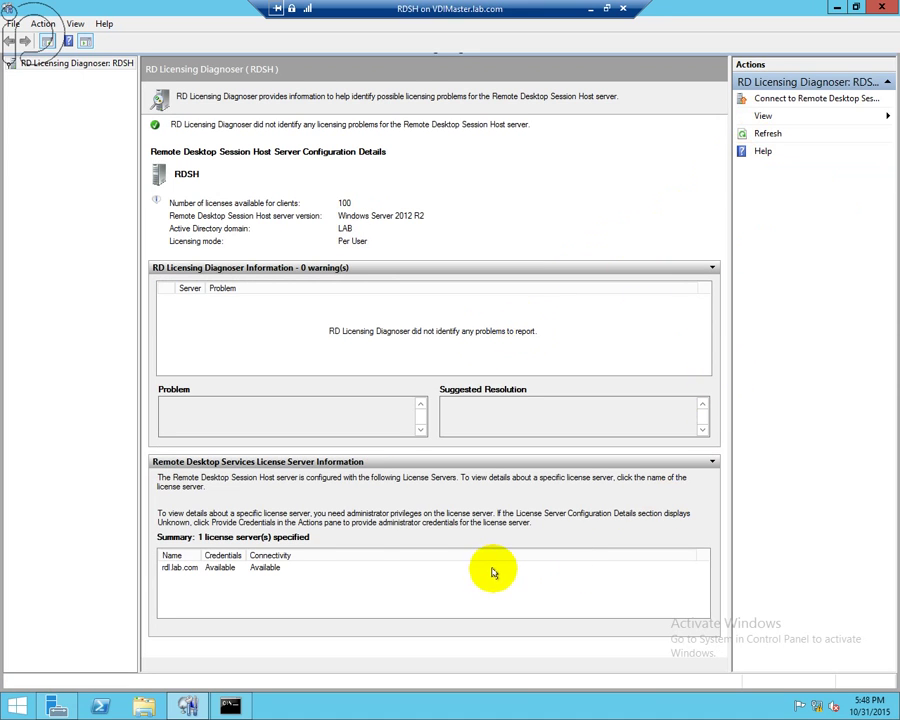
left_click(490, 569)
scroll(617, 577, "down", 3)
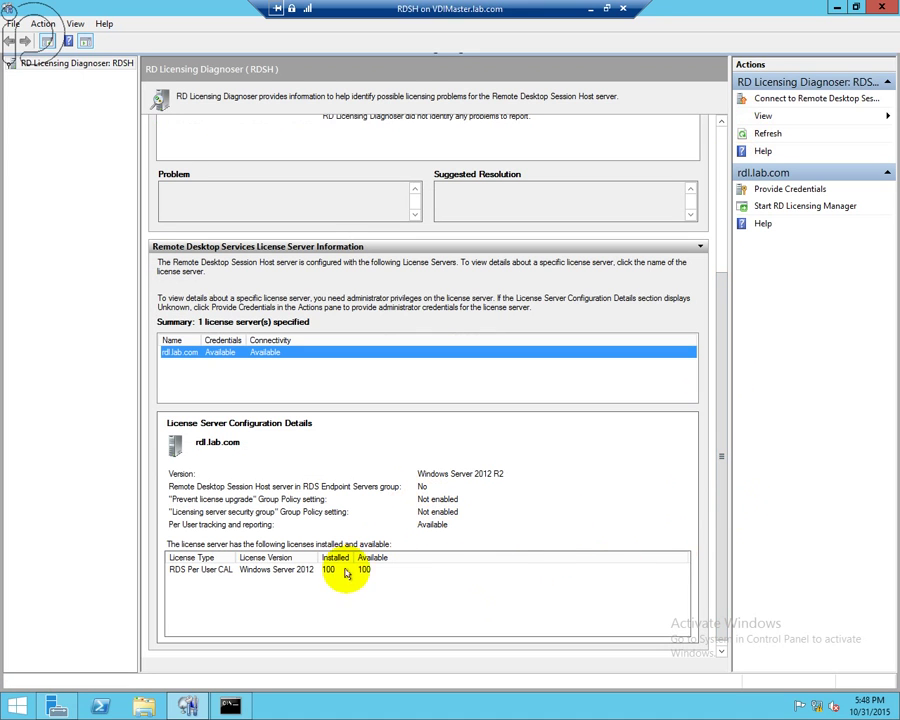
left_click(168, 569)
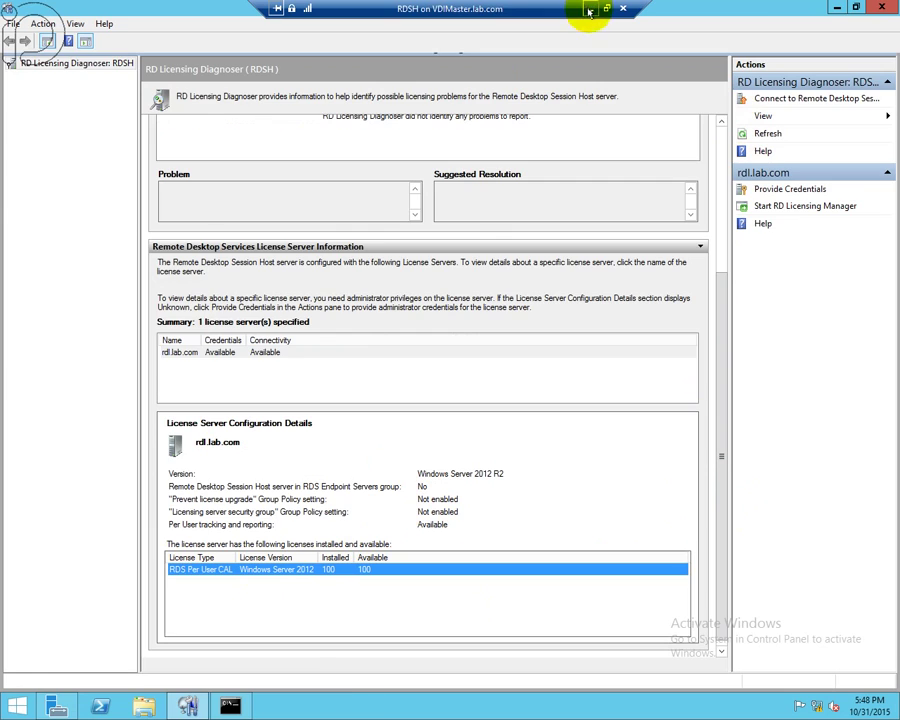
left_click(590, 11)
left_click(227, 685)
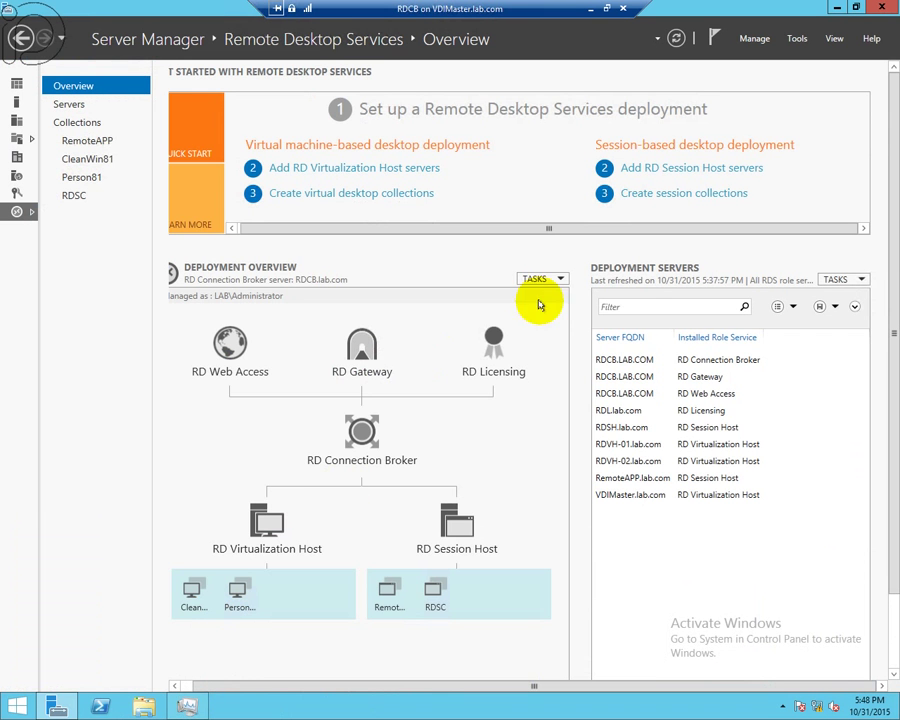
- Dismiss the RD Licensing role menu and minimize the RDCB broker session
right_click(490, 341)
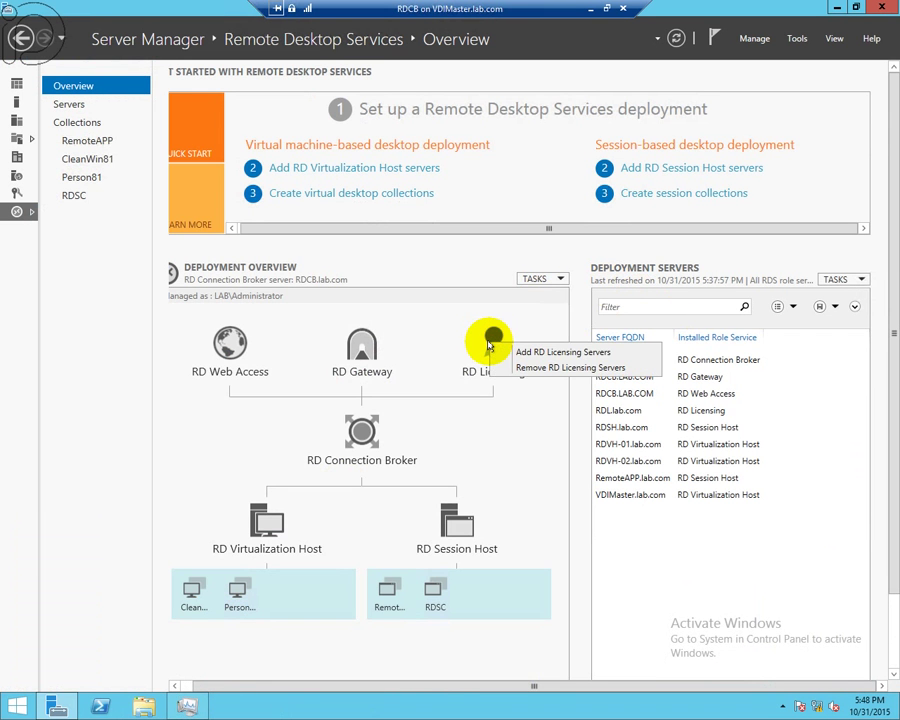
left_click(496, 350)
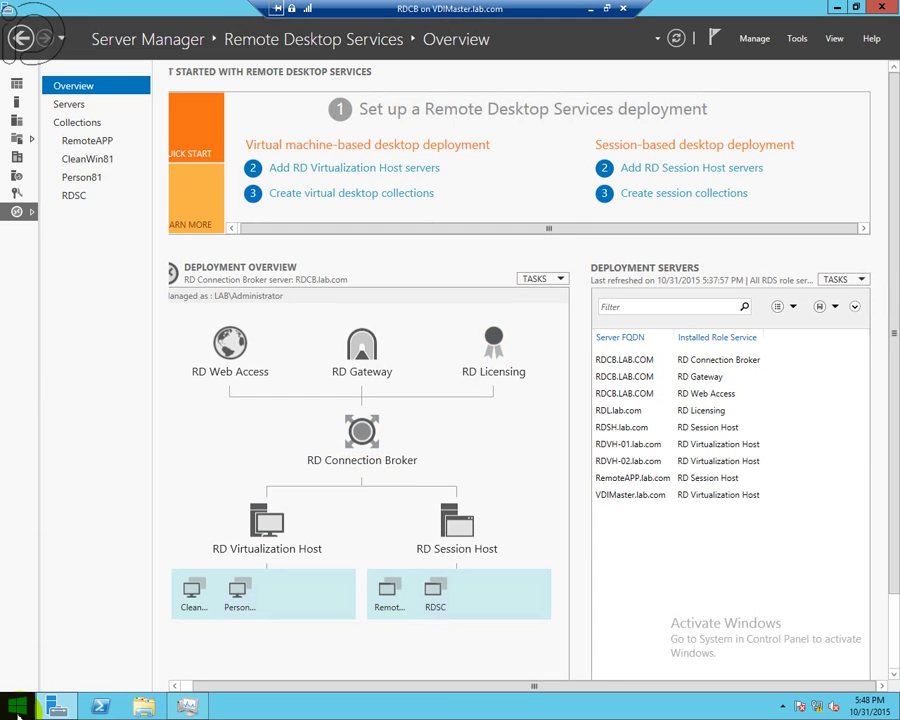
left_click(17, 708)
left_click(589, 10)
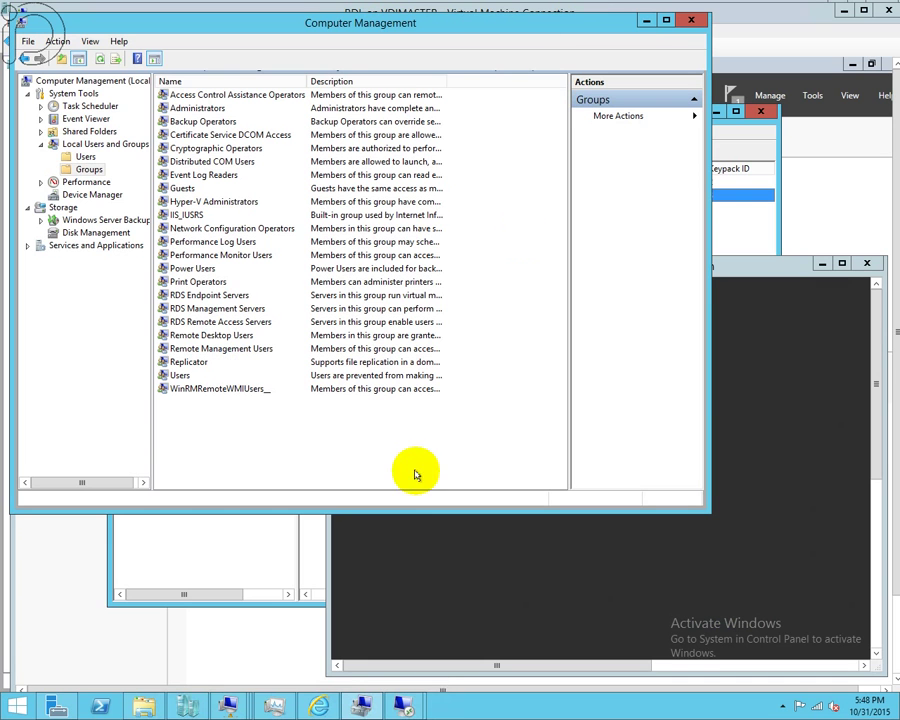
- Switch to the RDL license server's virtual machine window and maximize it
mouse_move(400, 703)
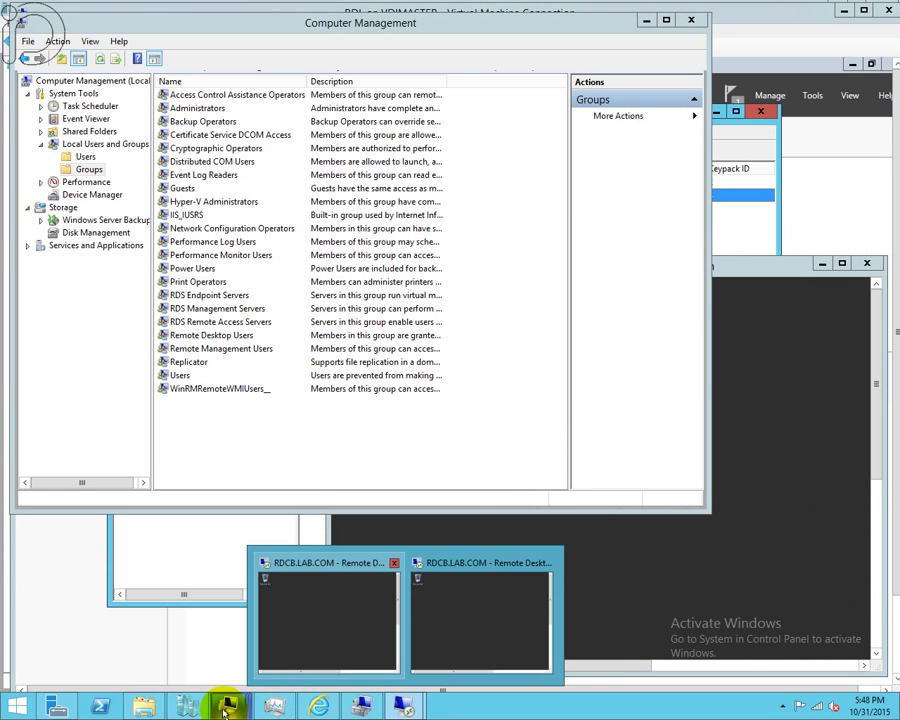
mouse_move(250, 708)
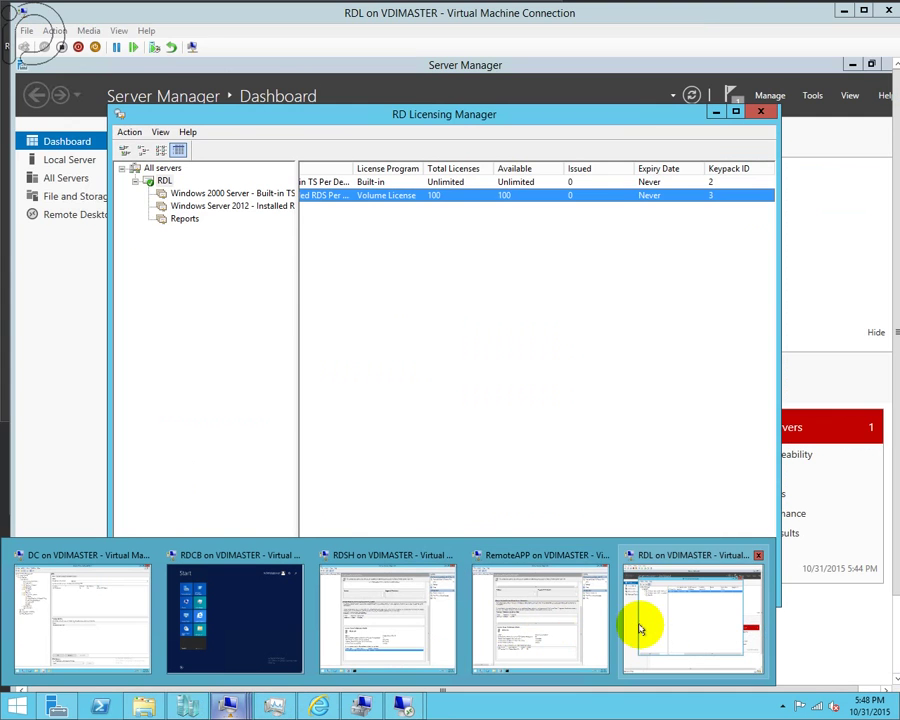
left_click(636, 622)
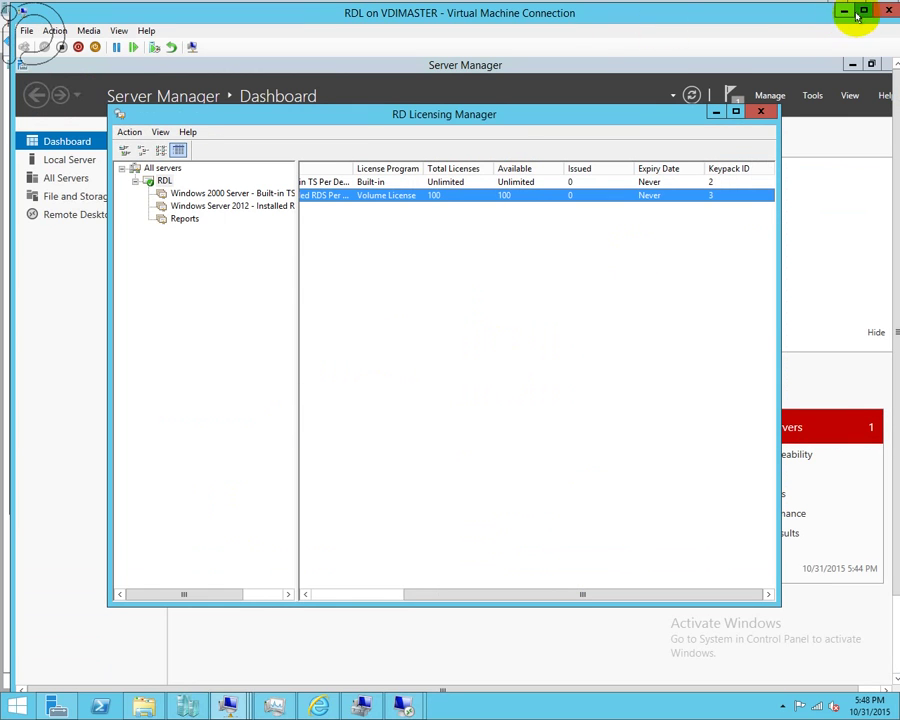
left_click(862, 12)
- Launch Remote Desktop Licensing Manager from the Start screen's Apps list on RDL
left_click(16, 700)
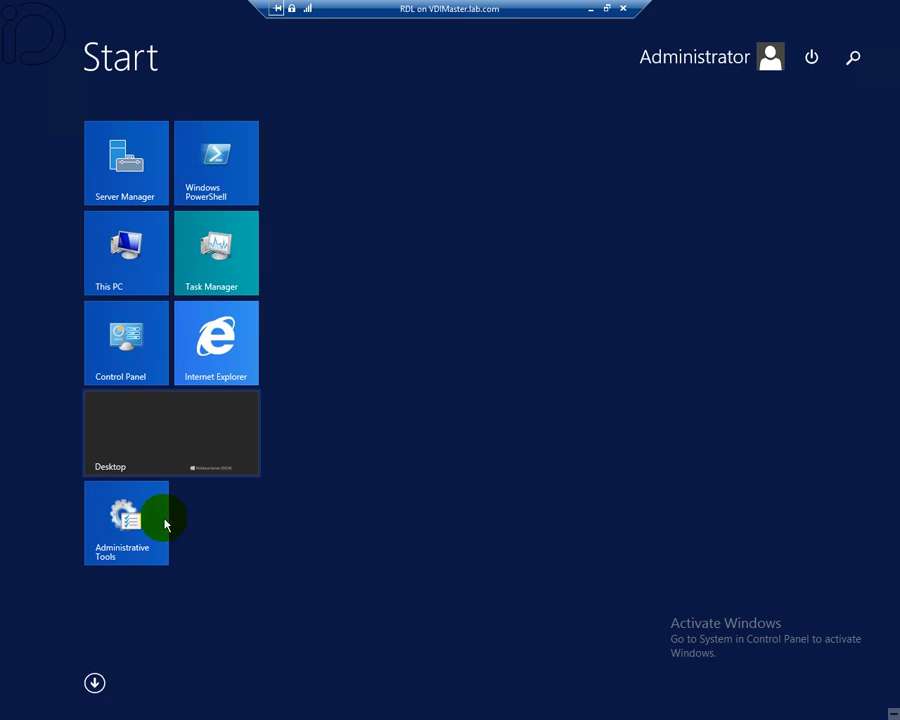
left_click(93, 682)
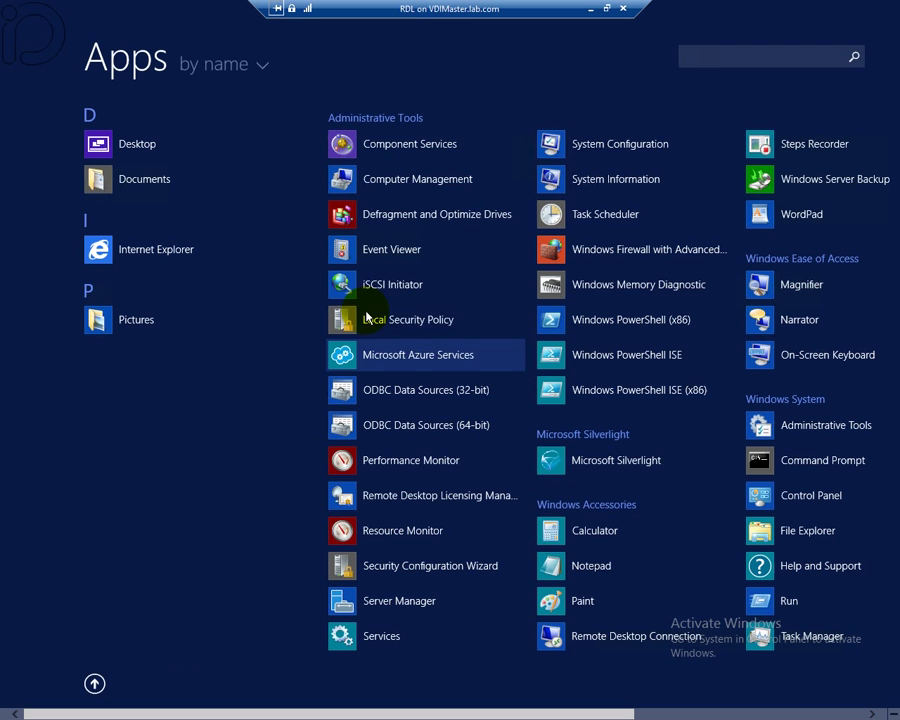
left_click(480, 505)
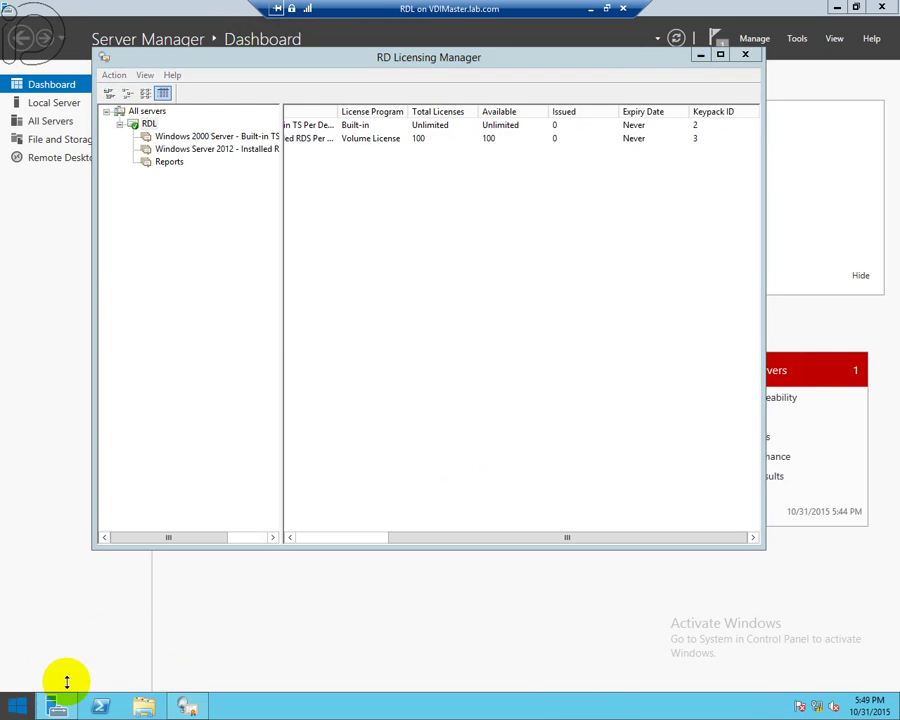
- Search Apps for 'rd', cancel back to the desktop, and minimize the RDL session
left_click(16, 710)
left_click(93, 678)
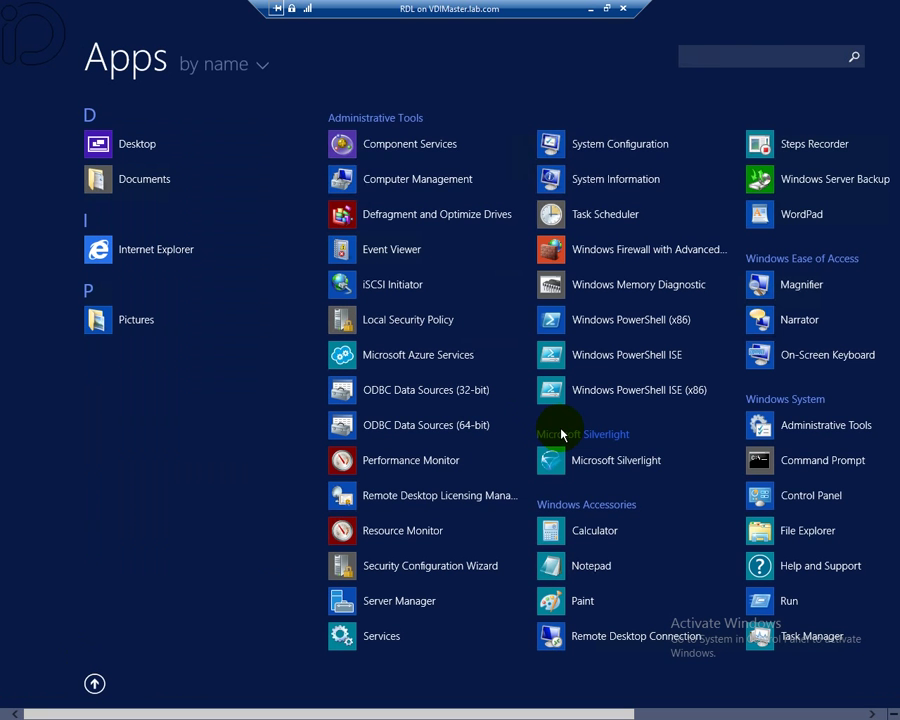
type("rd")
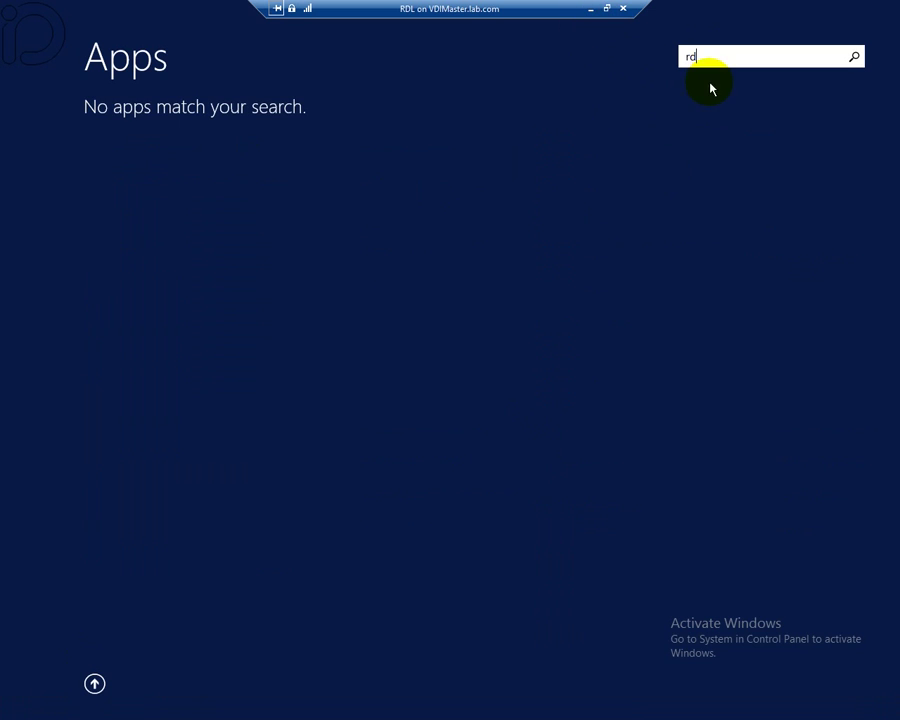
key("BackSpace")
key("BackSpace")
key("Escape")
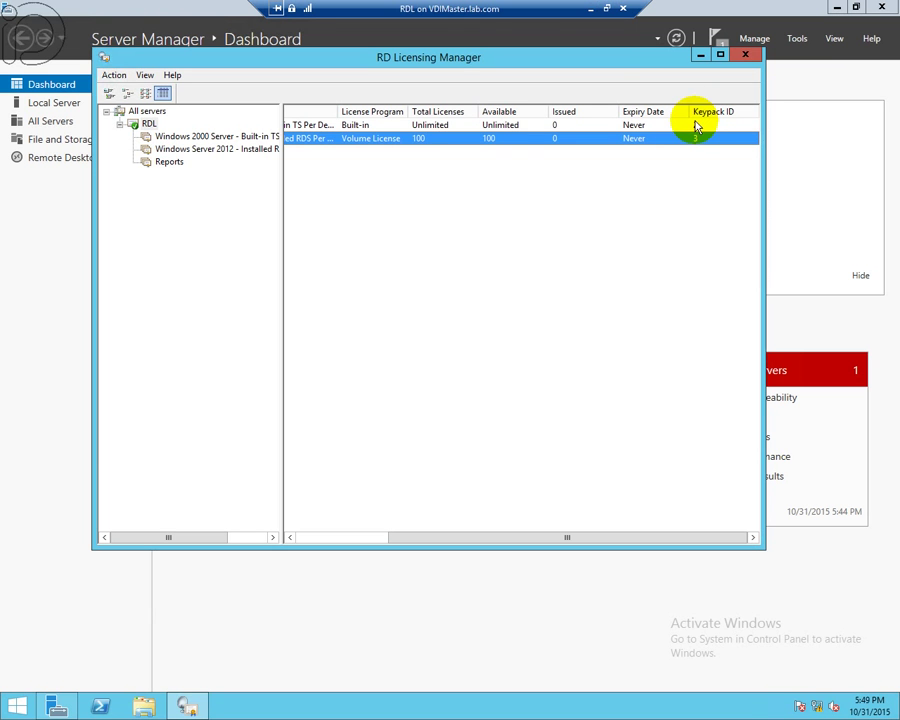
left_click(535, 278)
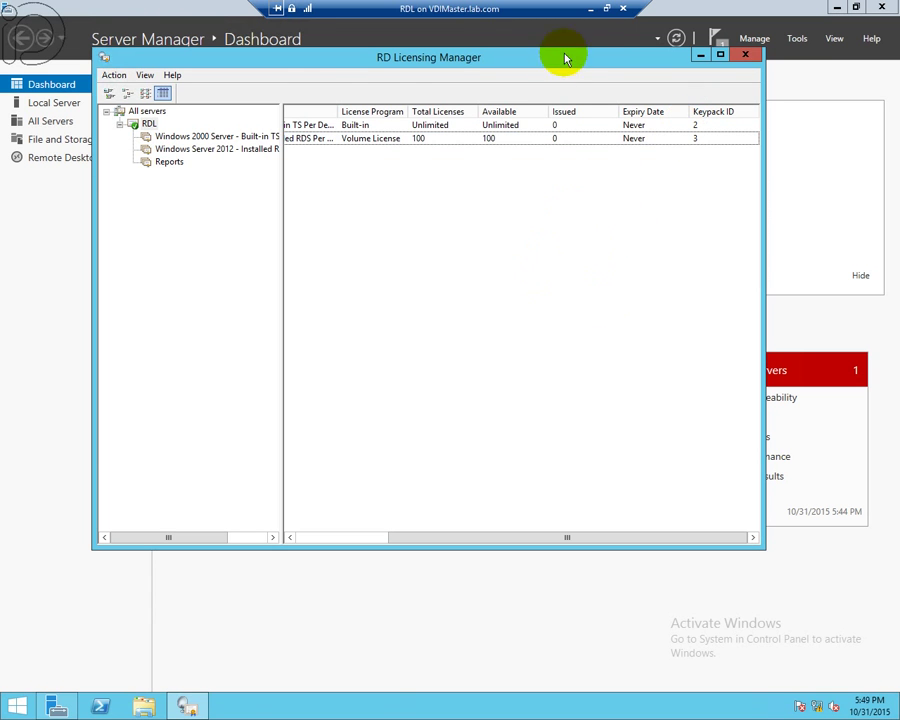
left_click(591, 9)
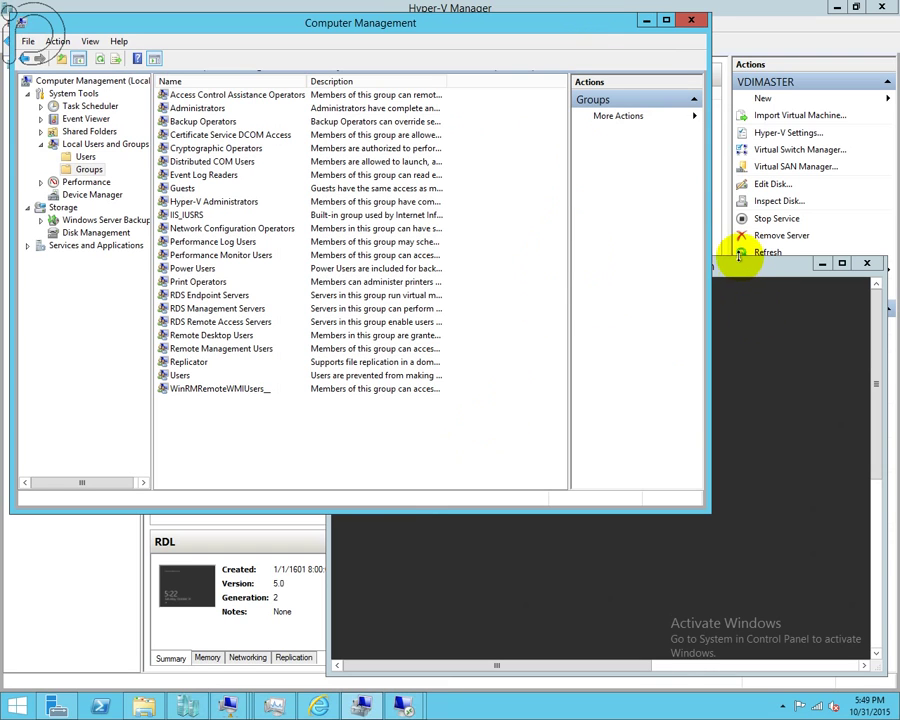
- Switch to the RDSH session host's virtual machine window
left_click(745, 272)
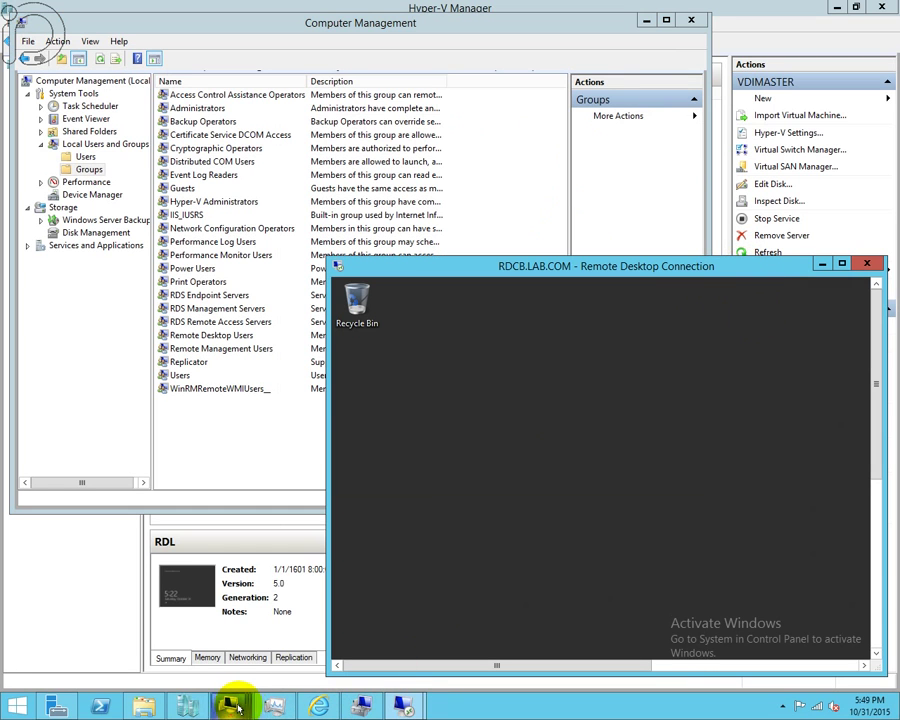
left_click(228, 705)
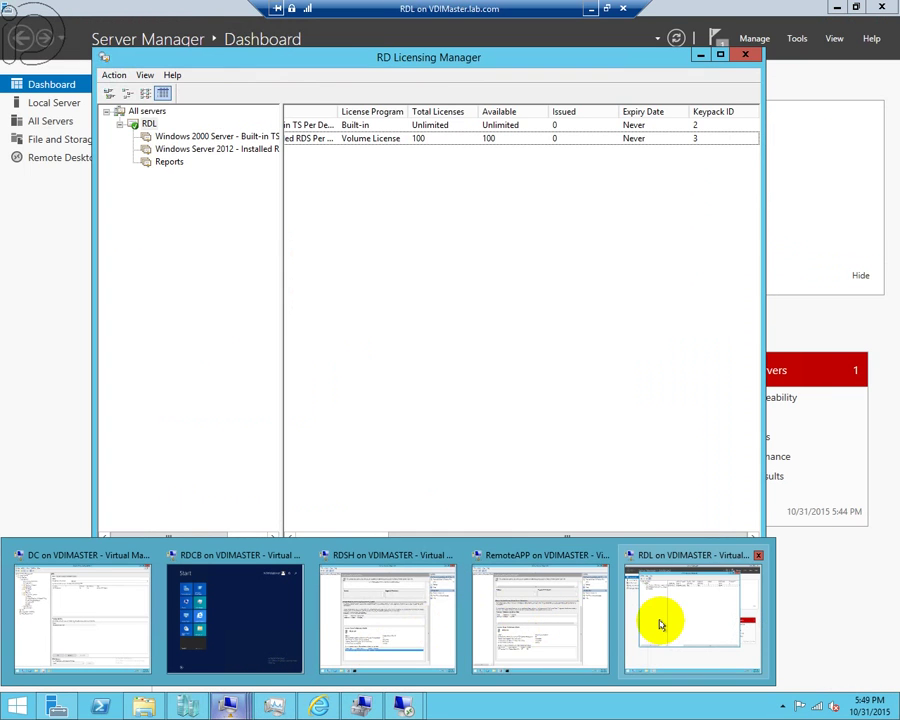
mouse_move(492, 628)
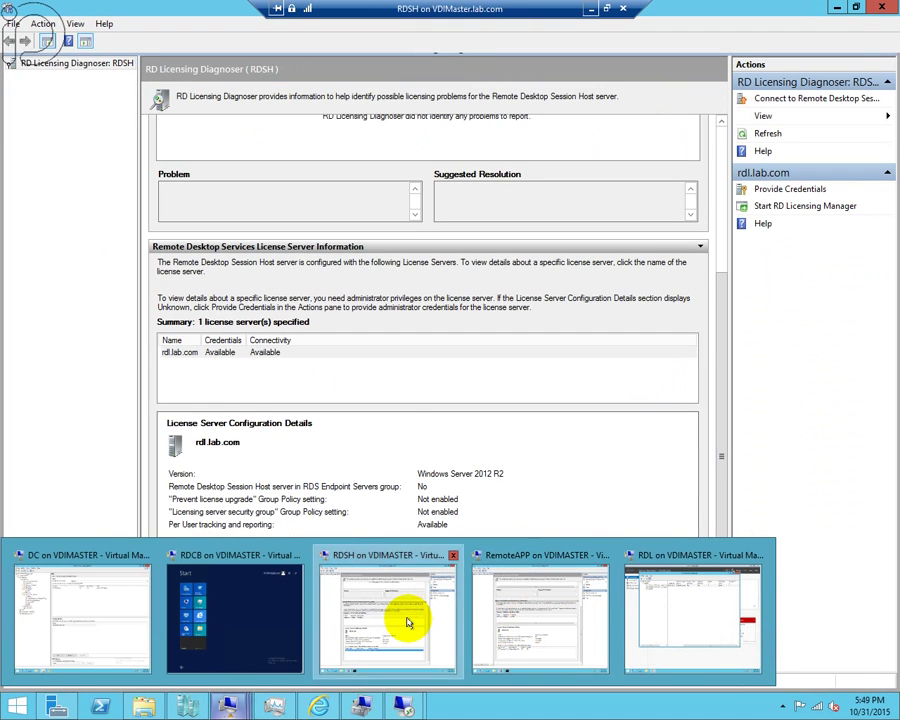
left_click(408, 619)
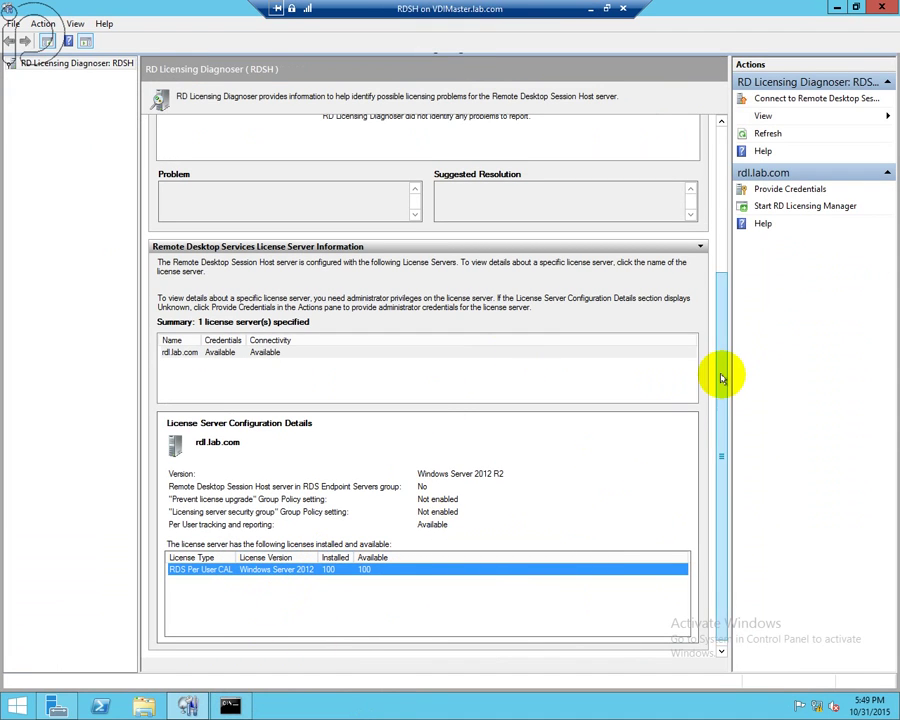
- Refresh the RDSH licensing diagnosis and review rdl.lab.com's RDS Per User CAL details
left_click(768, 133)
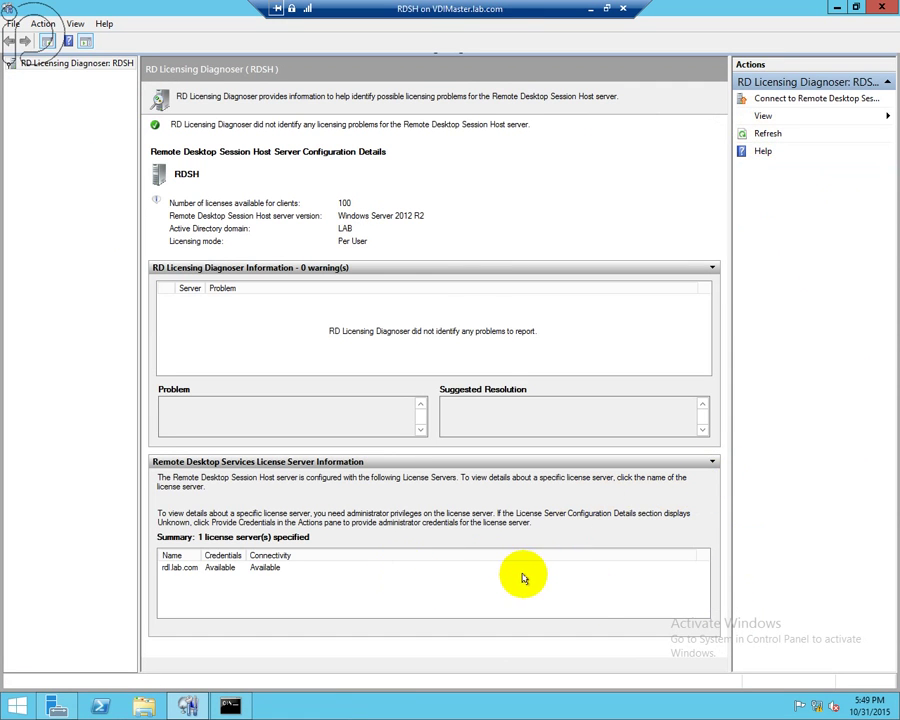
left_click(581, 568)
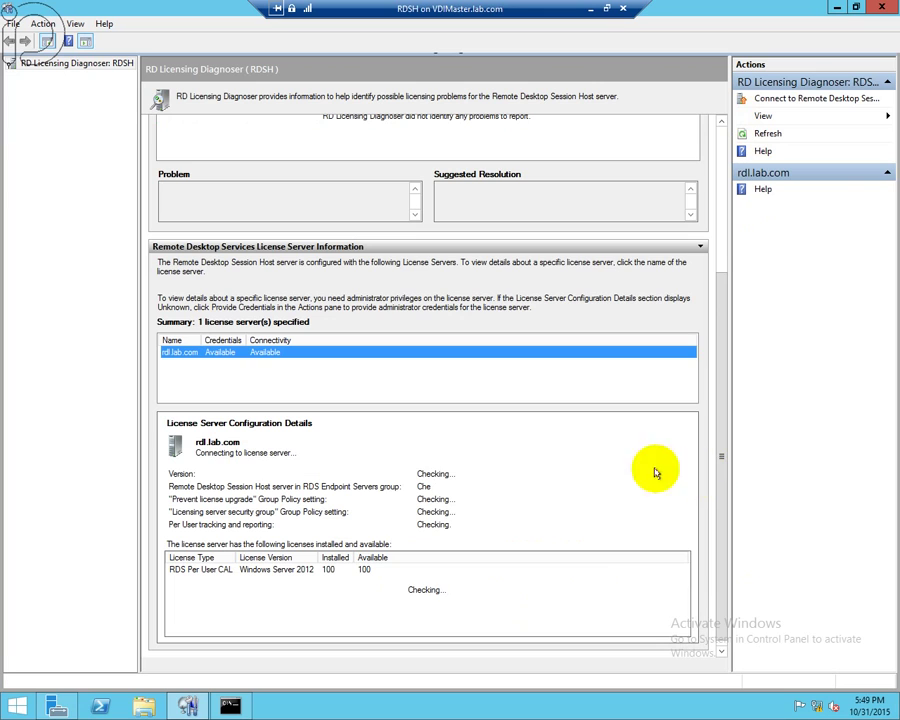
left_click(368, 570)
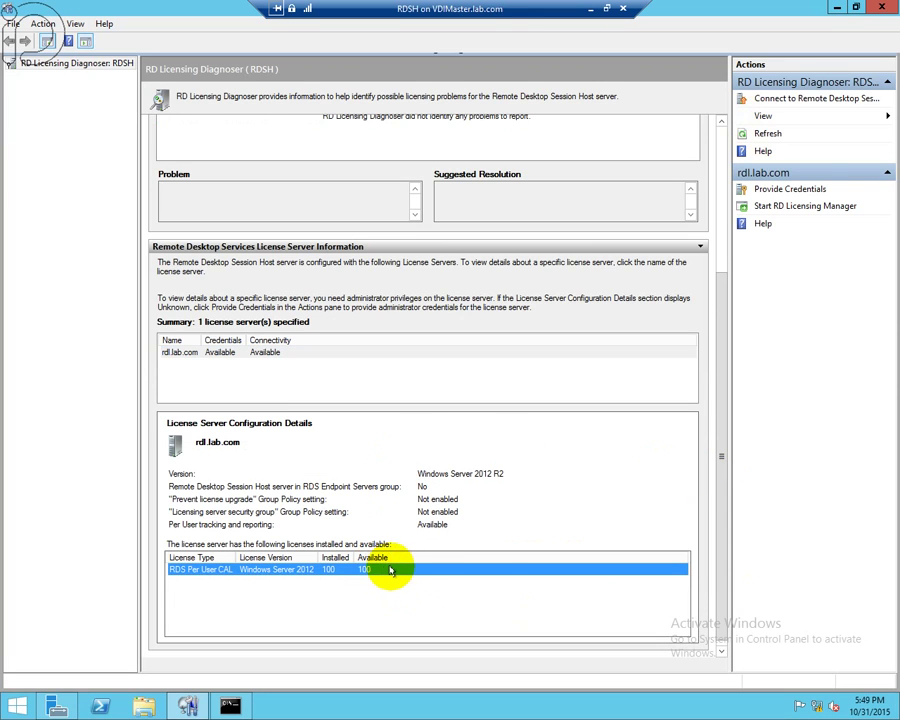
left_click(505, 601)
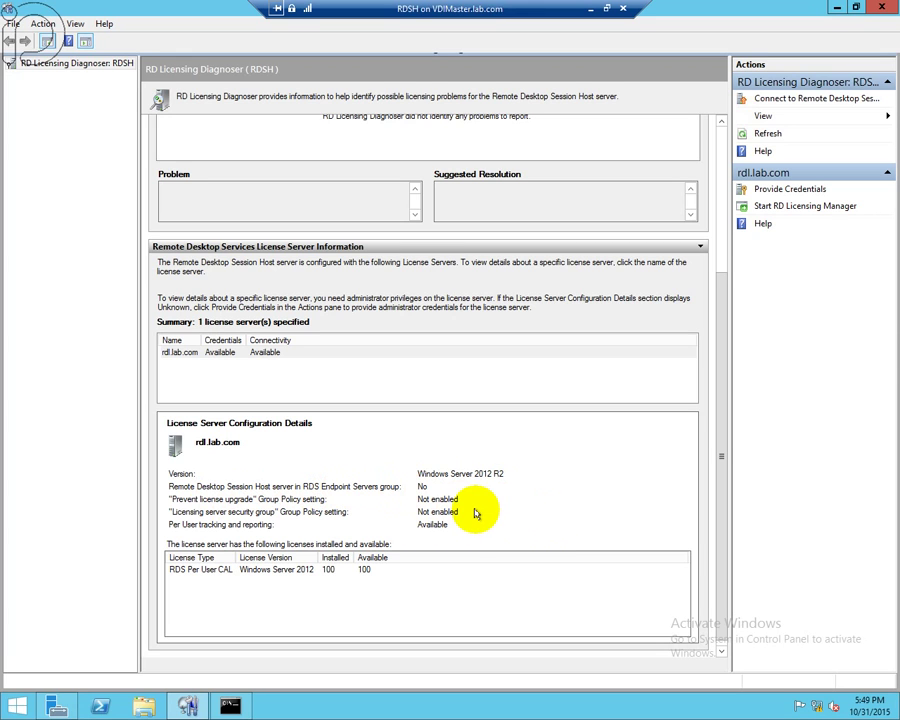
left_click(722, 218)
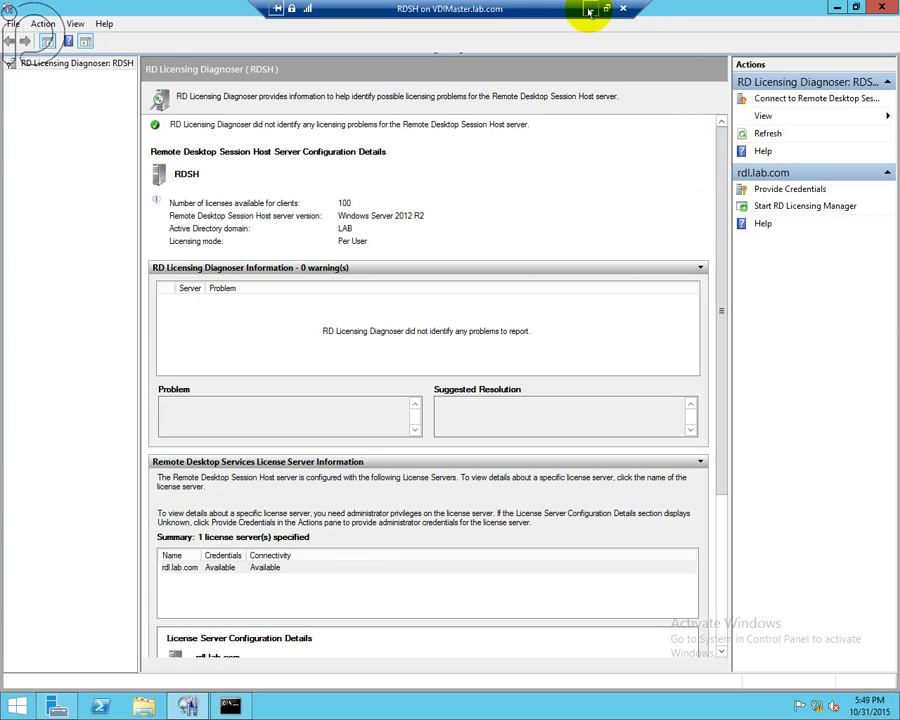
- Minimize the RDSH session and bring both RDCB.LAB.COM remote desktop windows forward
left_click(590, 9)
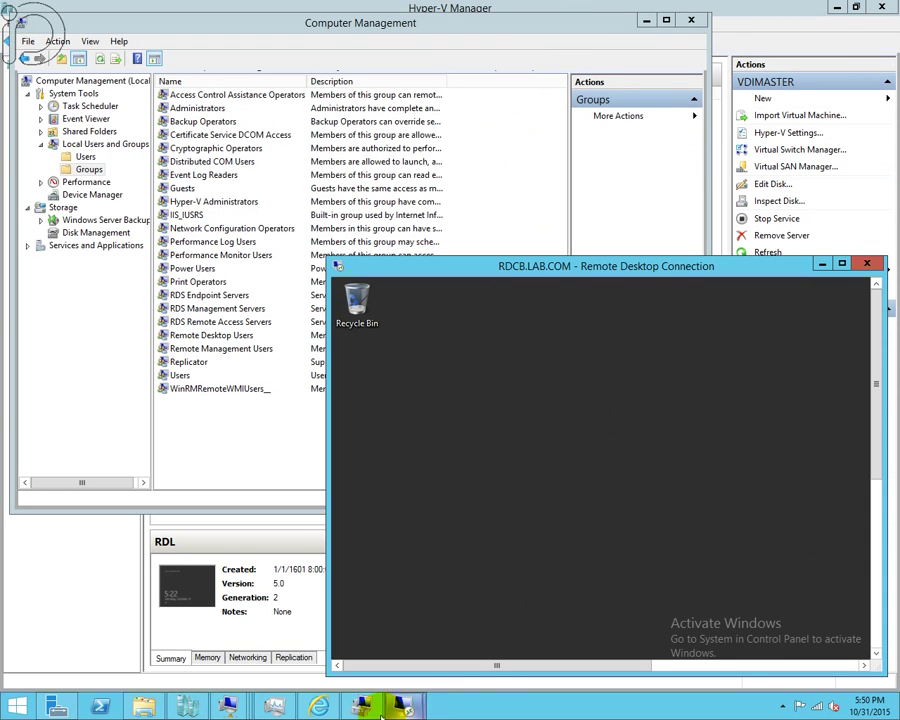
mouse_move(388, 700)
left_click(337, 629)
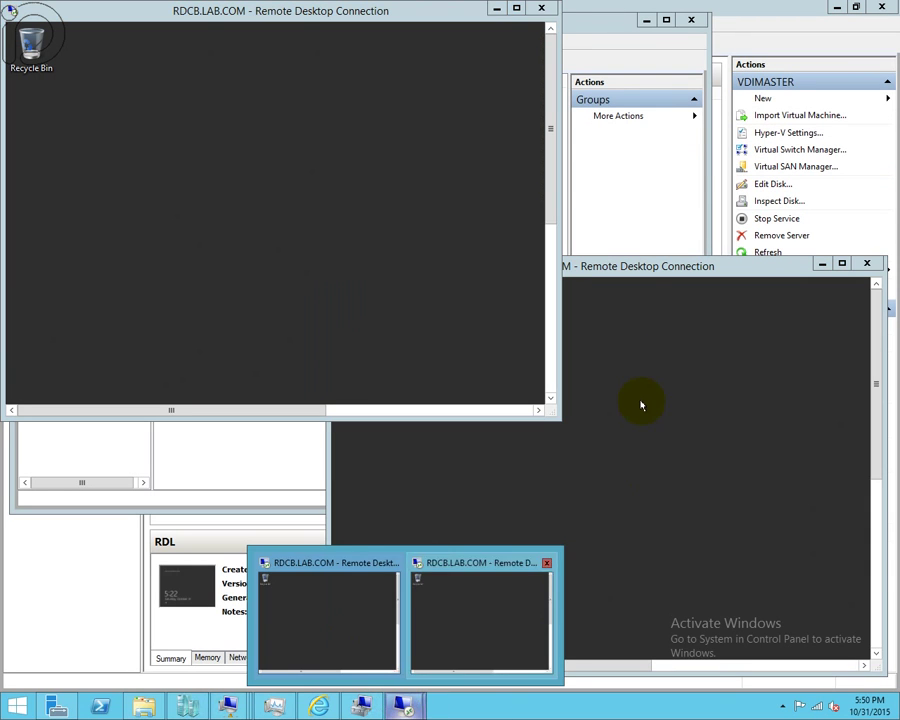
left_click(548, 279)
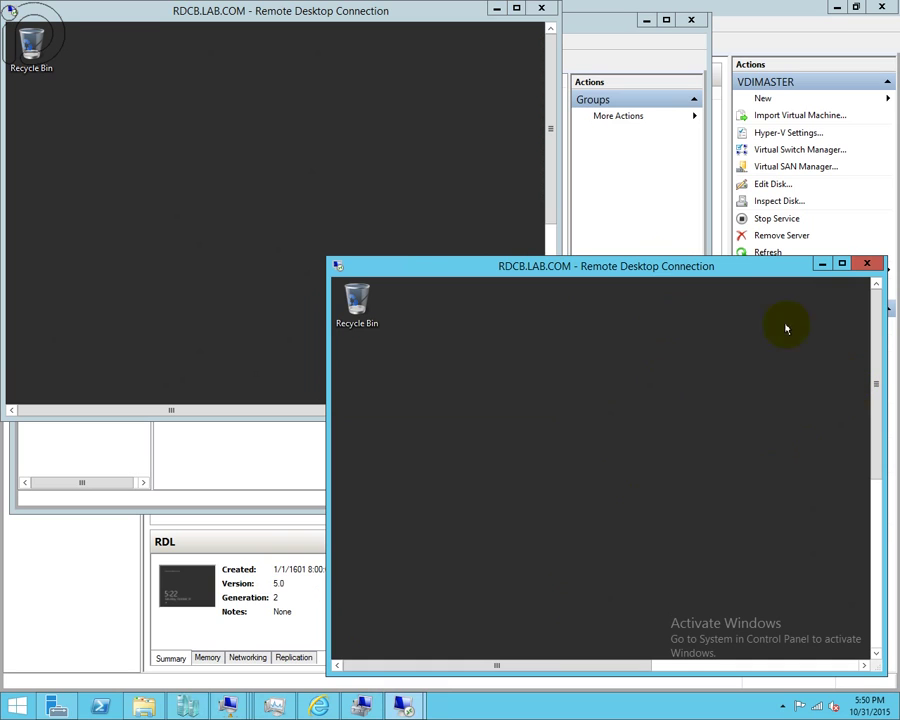